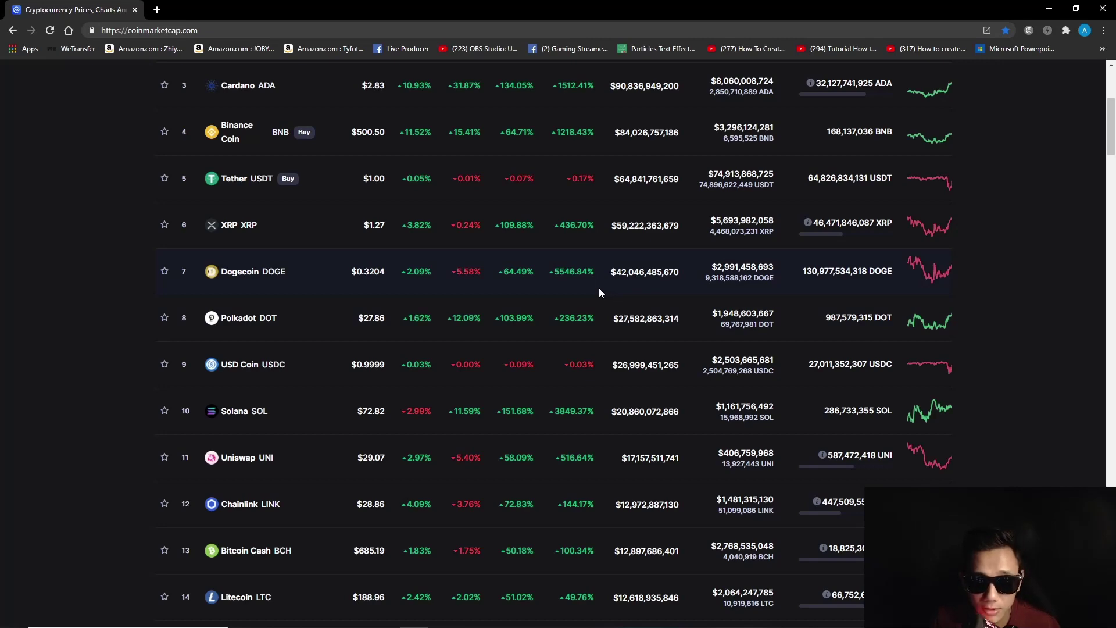
- Look through the coin list on CoinMarketCap and place its window beside the portfolio workbook
{"action": "scroll", "coordinate": [662, 305], "scroll_direction": "down", "scroll_amount": 6}
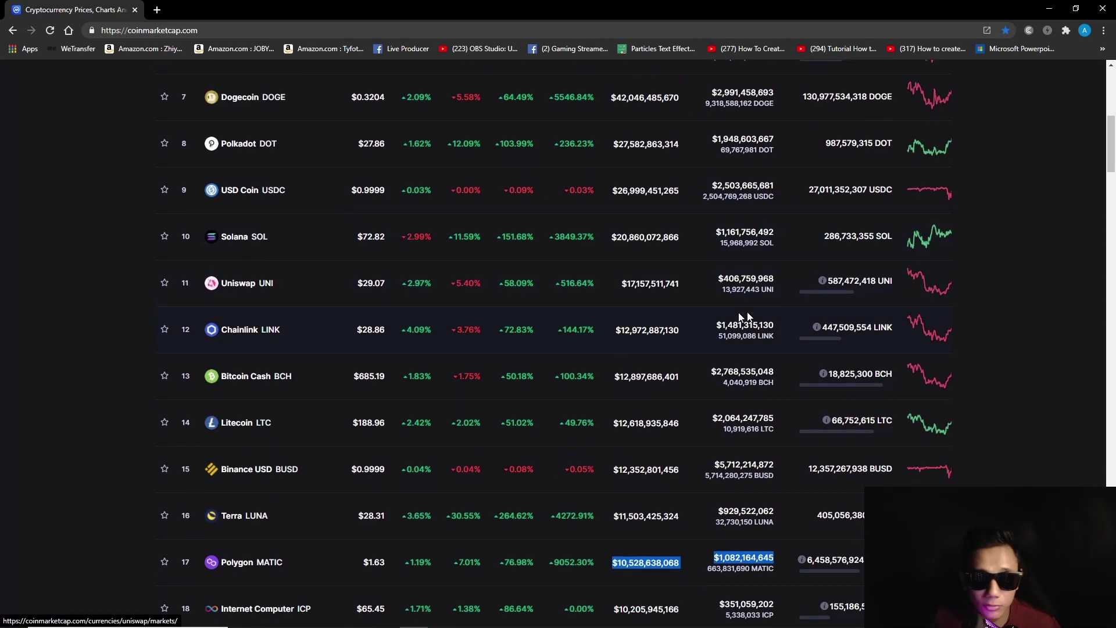
{"action": "scroll", "coordinate": [653, 317], "scroll_direction": "down", "scroll_amount": 5}
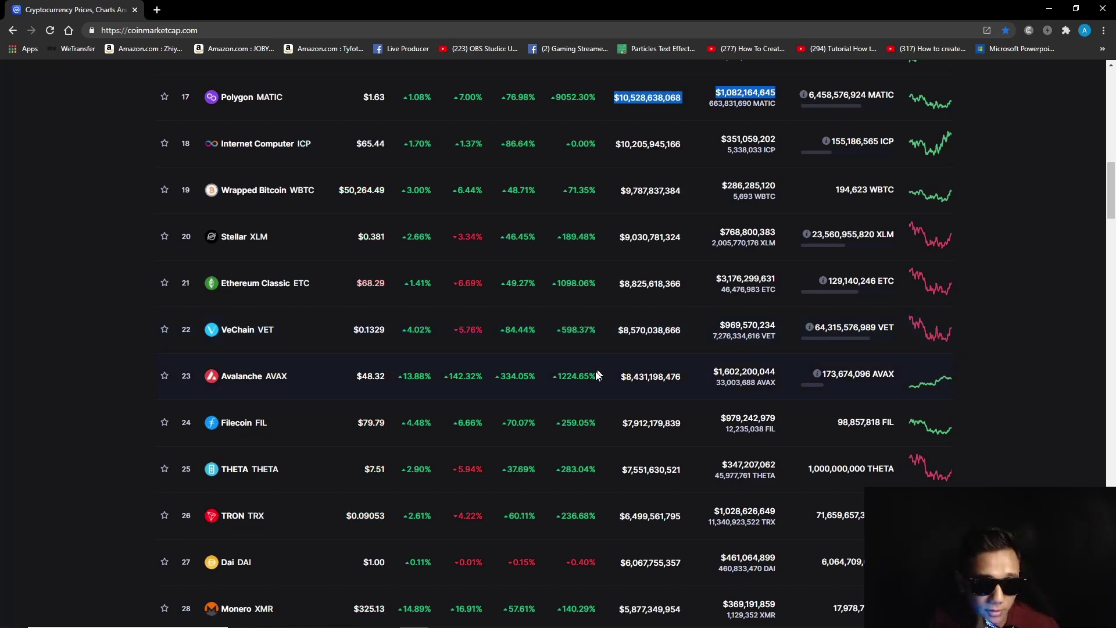
{"action": "scroll", "coordinate": [601, 370], "scroll_direction": "up", "scroll_amount": 5}
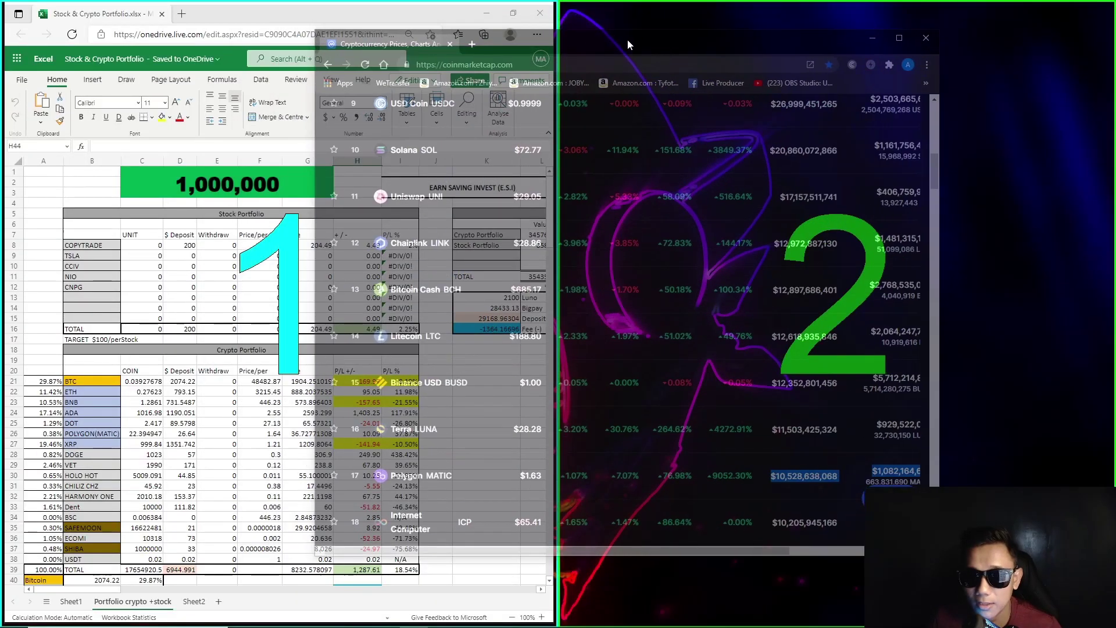
{"action": "left_click_drag", "start_coordinate": [627, 39], "coordinate": [832, 71]}
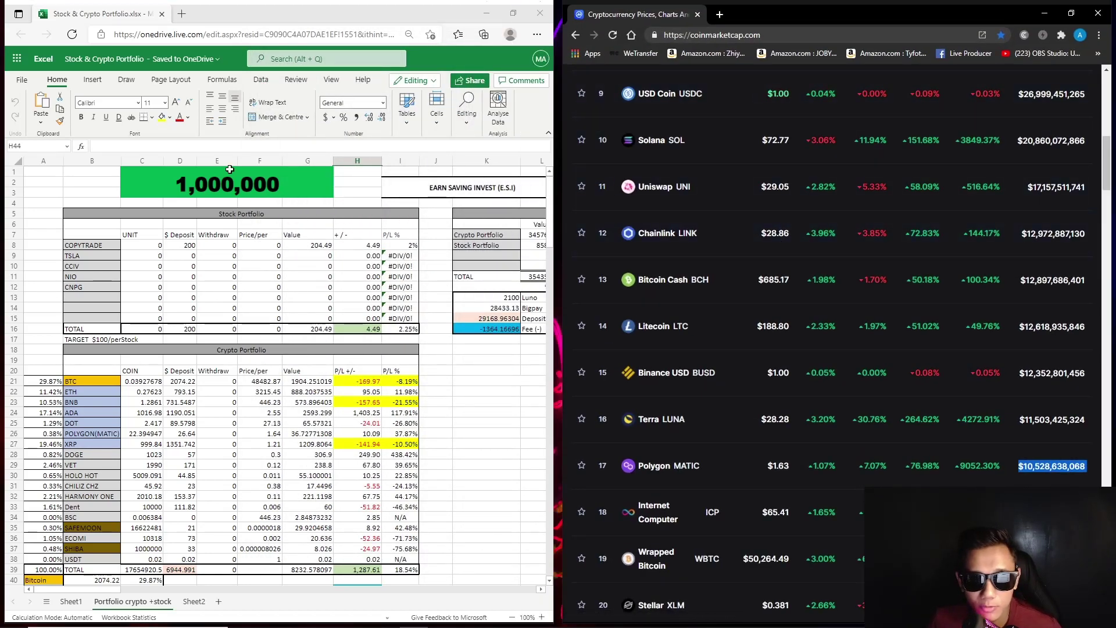
{"action": "scroll", "coordinate": [296, 347], "scroll_direction": "down", "scroll_amount": 5}
{"action": "scroll", "coordinate": [297, 345], "scroll_direction": "up", "scroll_amount": 5}
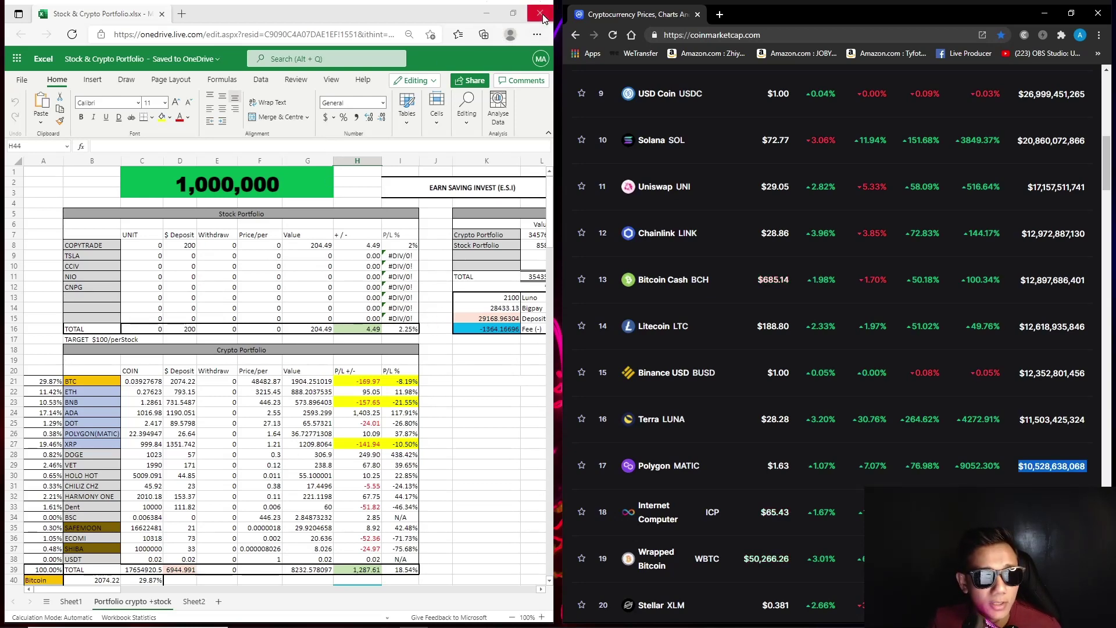
- Take the Stock & Crypto Portfolio workbook out of the split view and enlarge it to fill the screen
{"action": "left_click", "coordinate": [512, 13]}
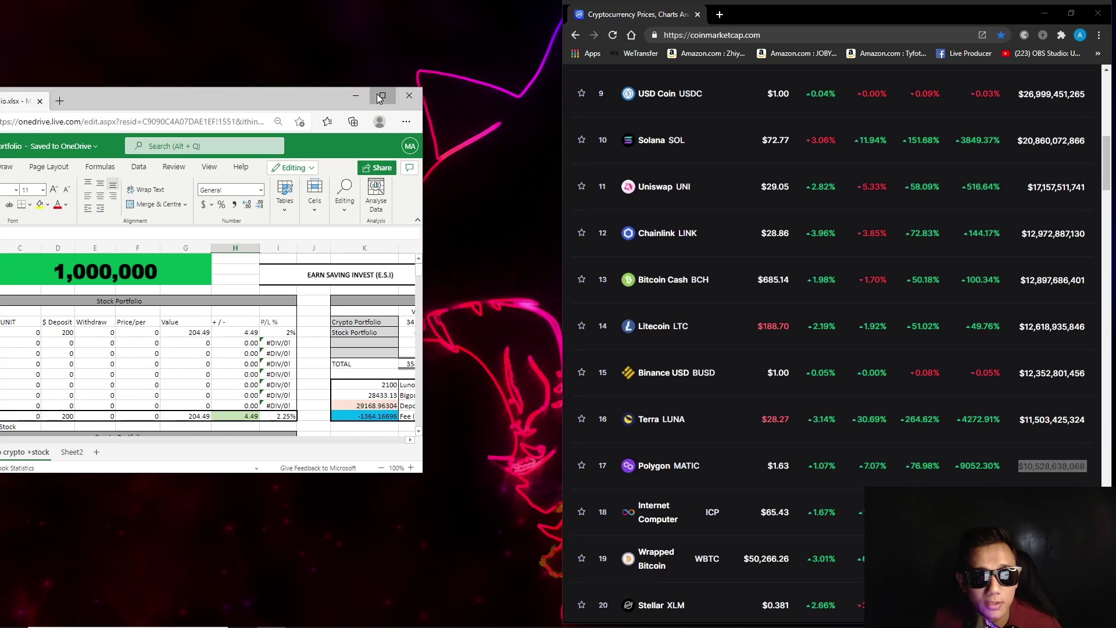
{"action": "left_click", "coordinate": [382, 95]}
{"action": "scroll", "coordinate": [567, 315], "scroll_direction": "down", "scroll_amount": 4}
{"action": "scroll", "coordinate": [572, 302], "scroll_direction": "up", "scroll_amount": 4}
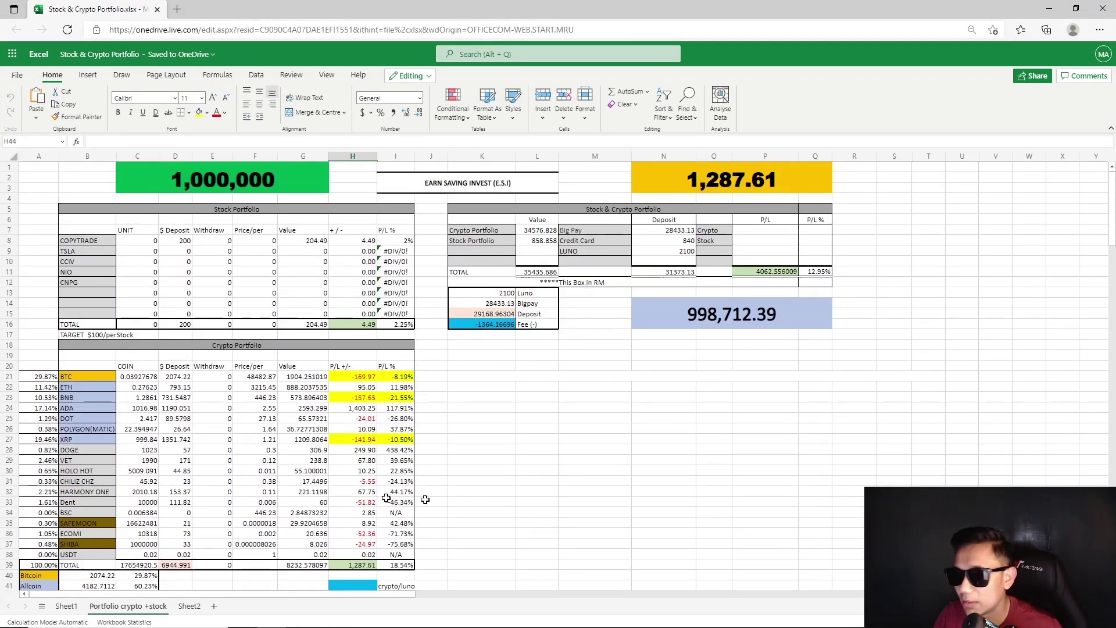
- Examine the 1,000,000 target, the profit cell linked to H39 and the Stock Portfolio table's COPYTRADE deposit
{"action": "left_click", "coordinate": [250, 179]}
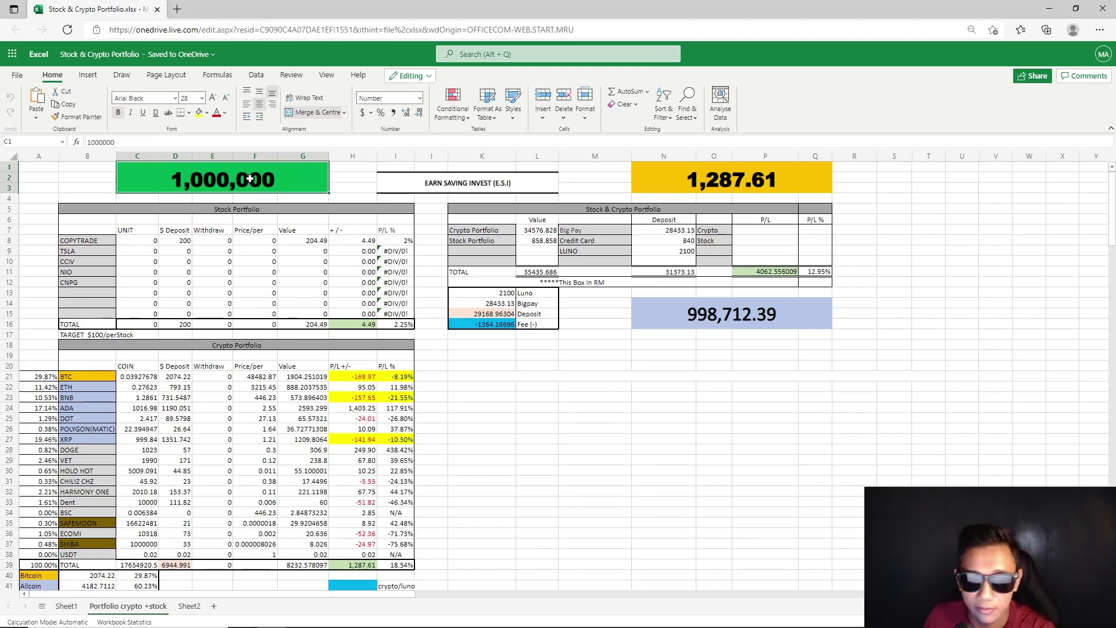
{"action": "left_click", "coordinate": [456, 183]}
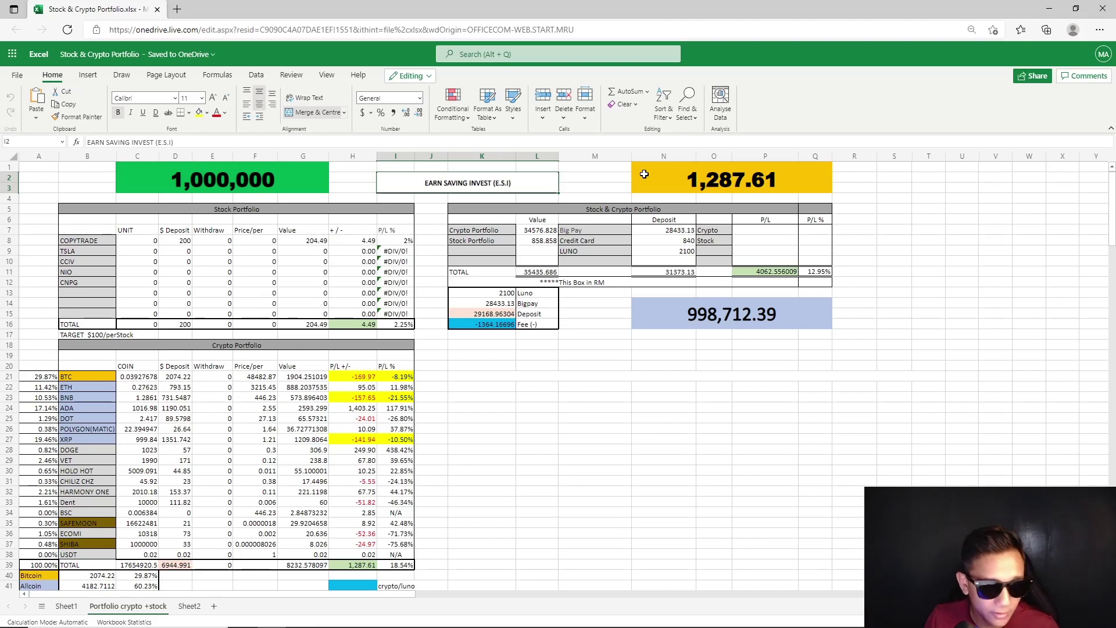
{"action": "left_click", "coordinate": [706, 182]}
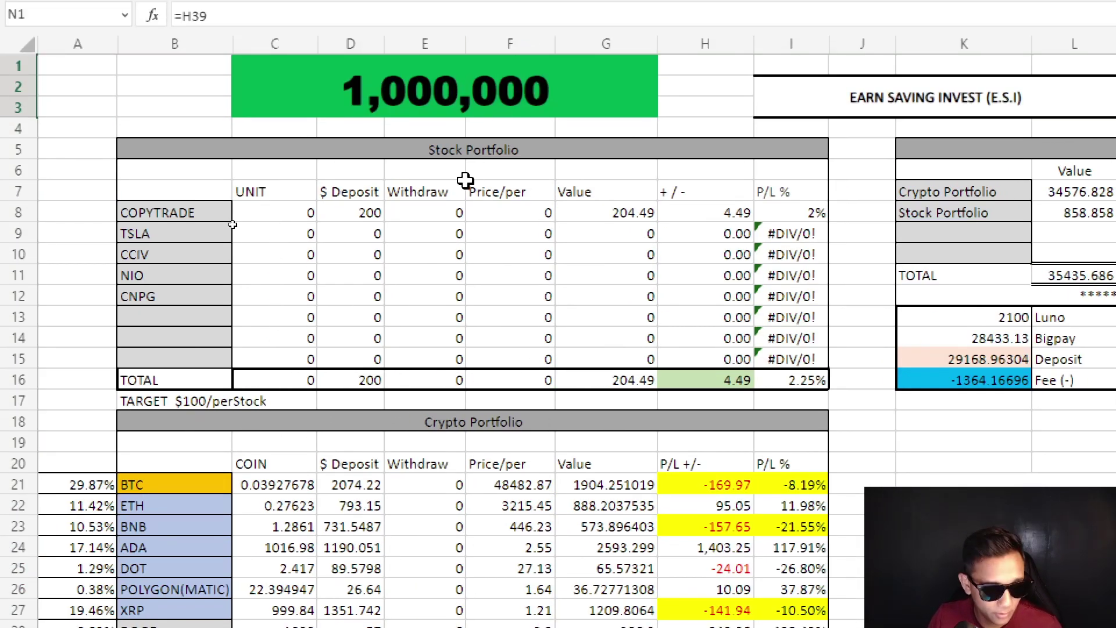
{"action": "left_click", "coordinate": [487, 150]}
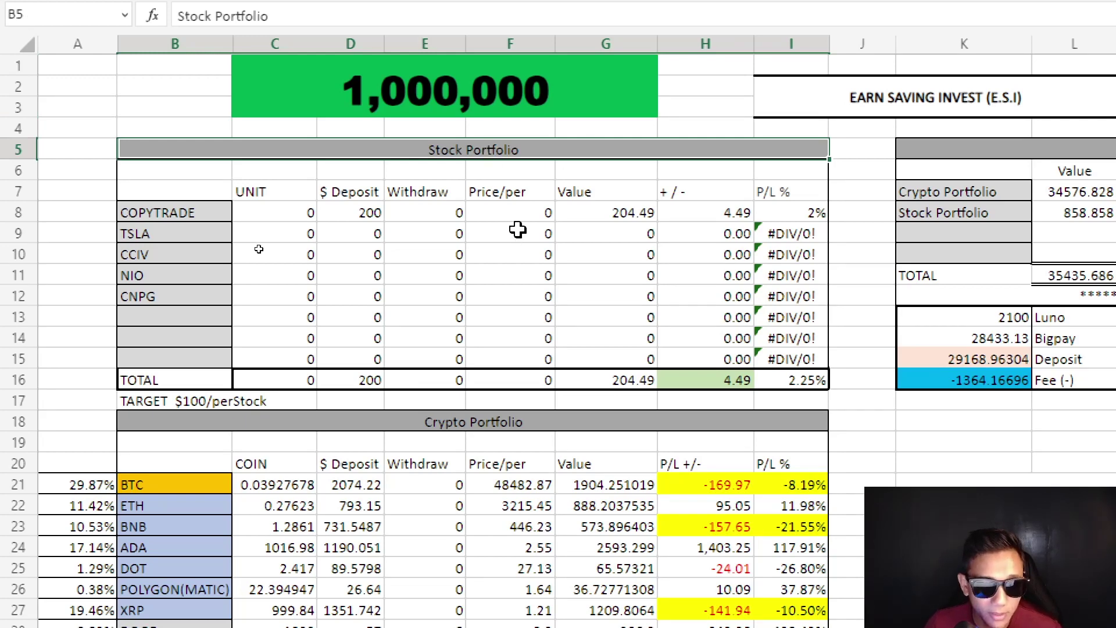
{"action": "left_click", "coordinate": [365, 212]}
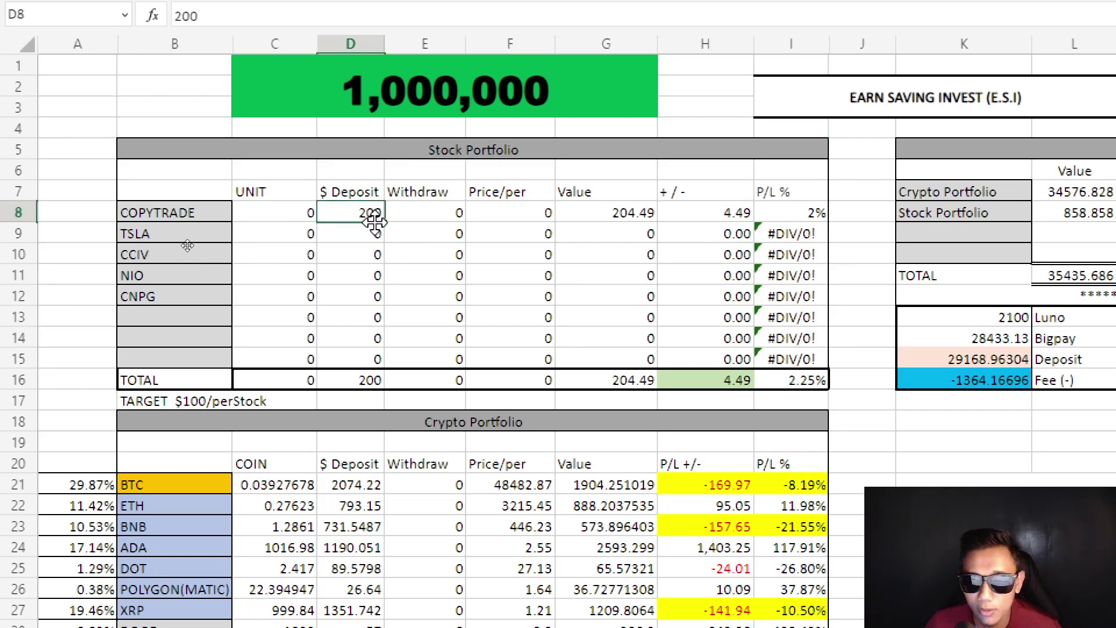
{"action": "left_click", "coordinate": [163, 218]}
{"action": "left_click", "coordinate": [353, 214]}
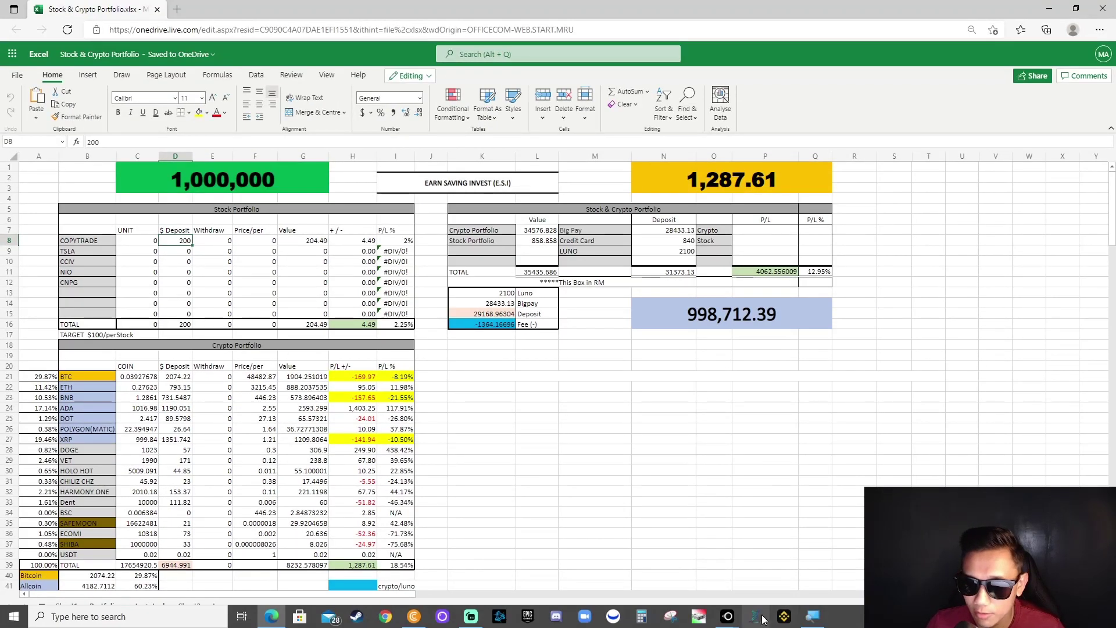
- Switch to the LetsView phone mirror and move it clear of the stock table to read the trading account's equity
{"action": "mouse_move", "coordinate": [728, 604]}
{"action": "left_click", "coordinate": [785, 563]}
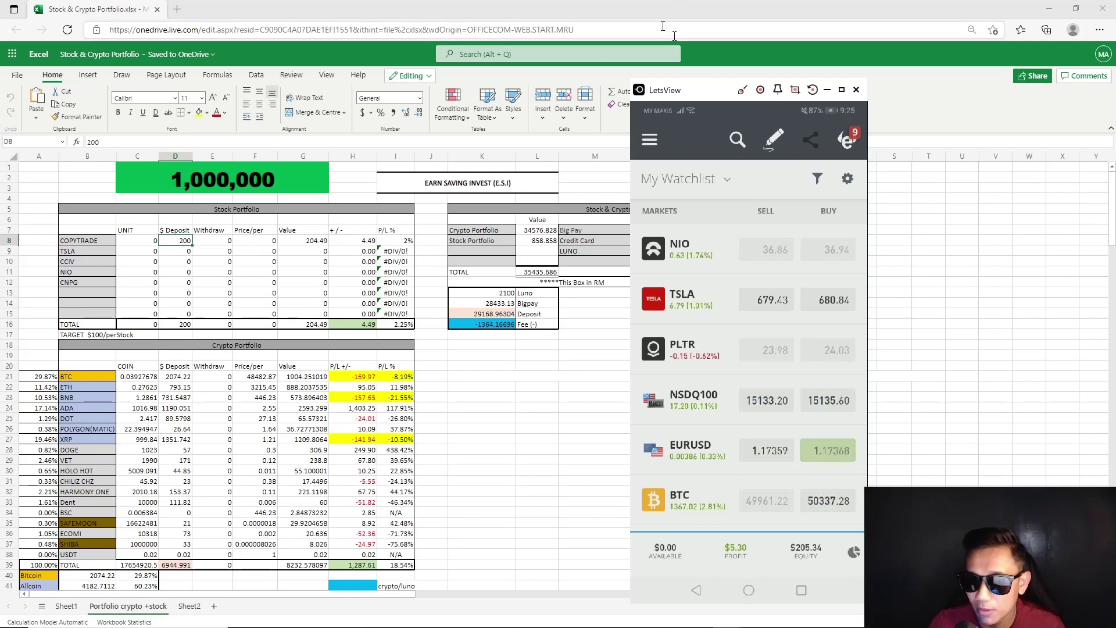
{"action": "left_click_drag", "start_coordinate": [712, 93], "coordinate": [696, 39]}
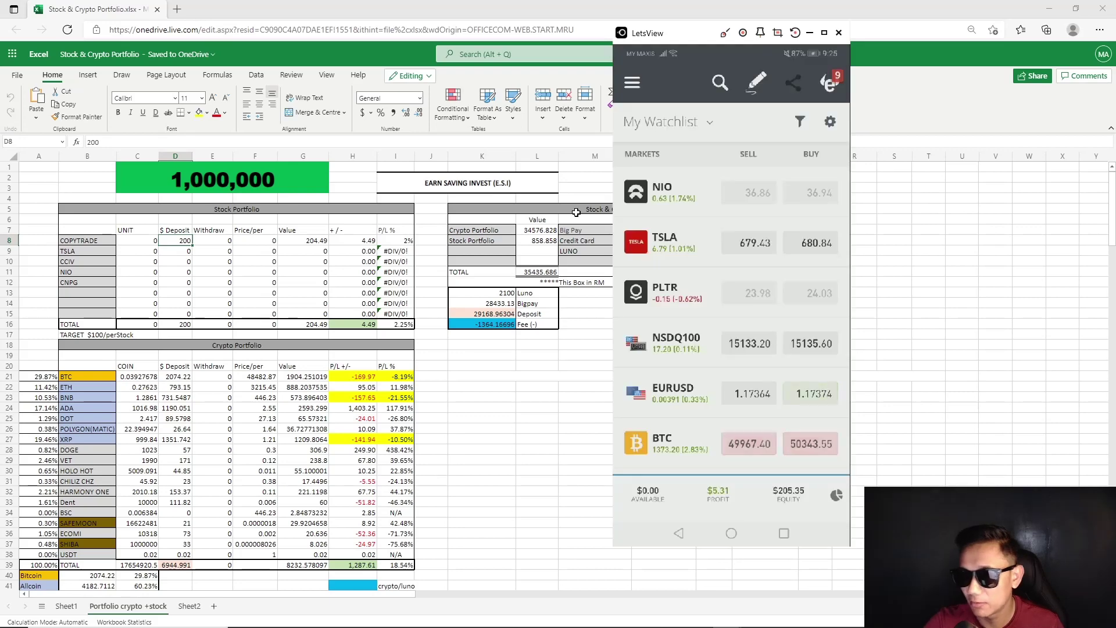
- Set the COPYTRADE value in cell G8 of the Stock Portfolio to 205.36
{"action": "left_click", "coordinate": [314, 241]}
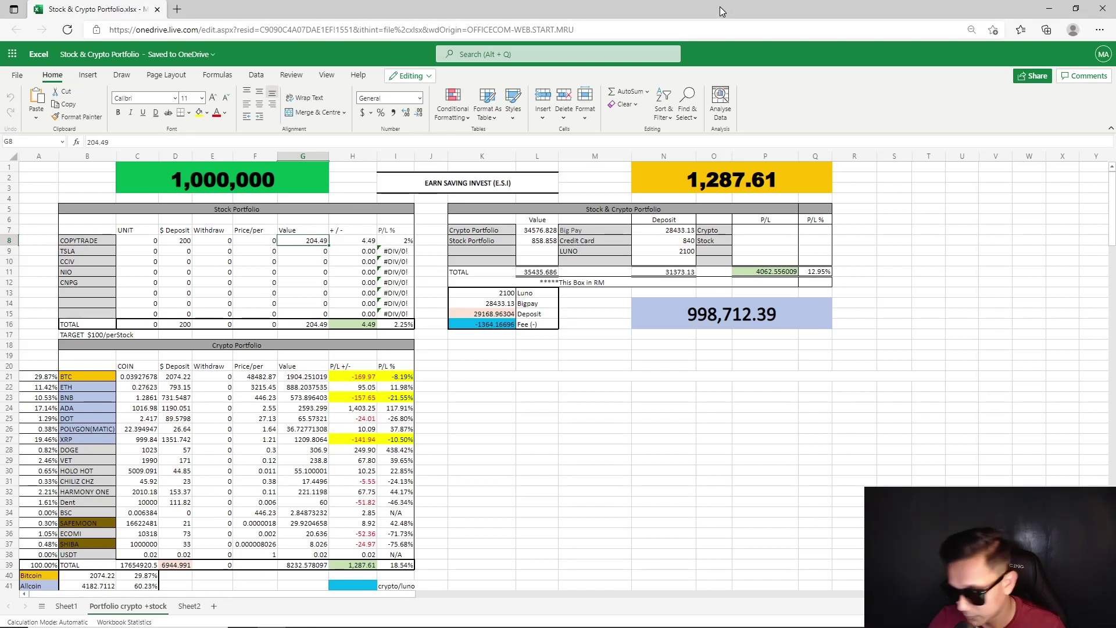
{"action": "type", "text": "20"}
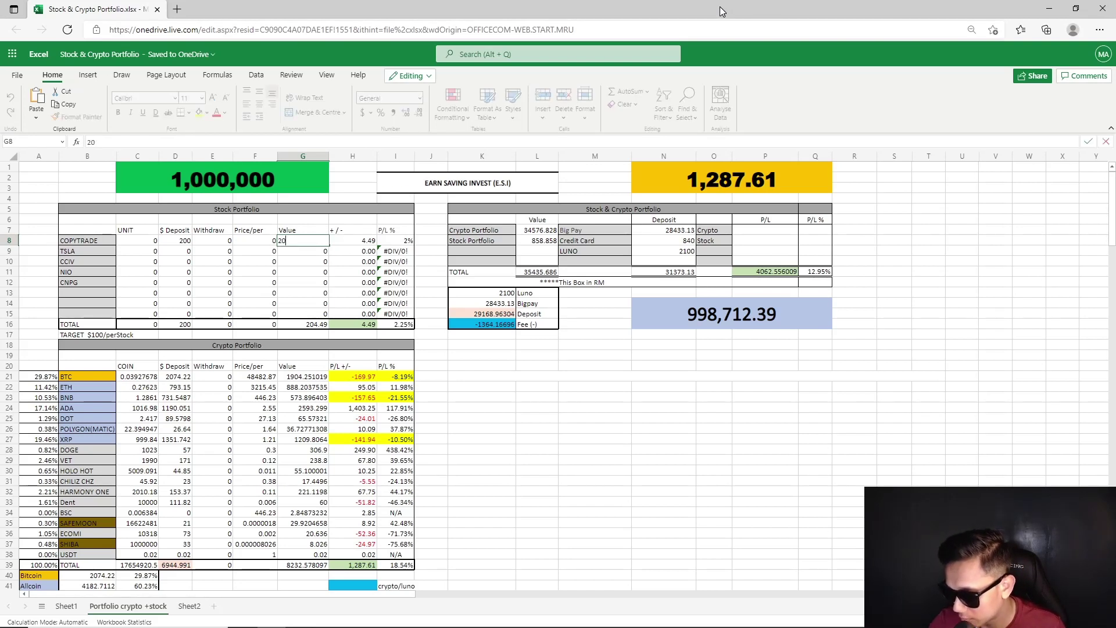
{"action": "type", "text": "5.36"}
{"action": "key", "text": "Return"}
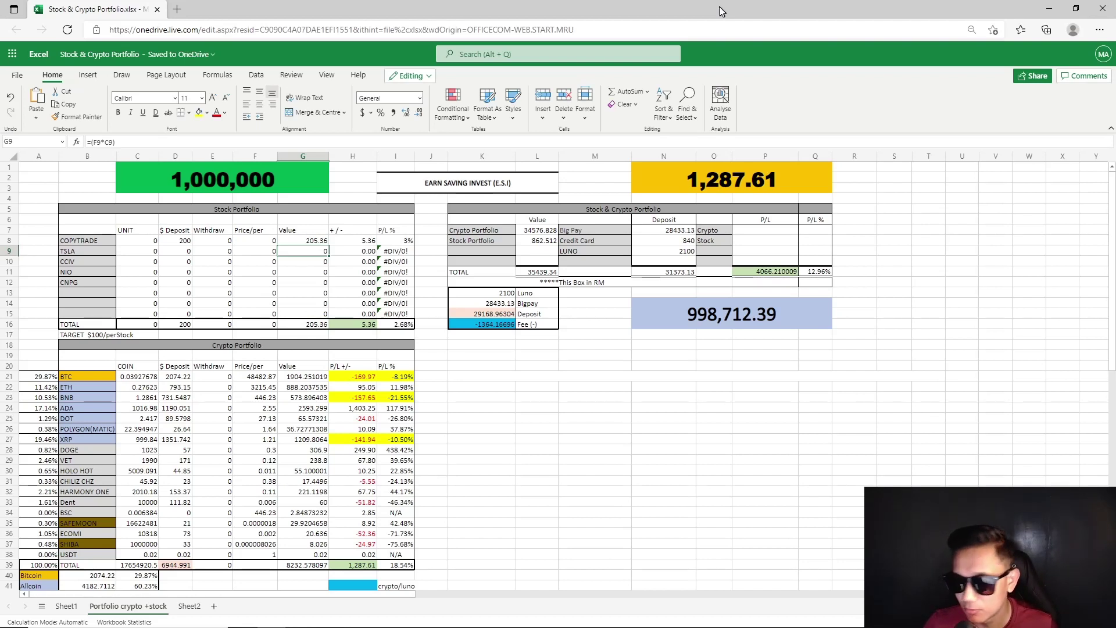
- Reopen the LetsView phone mirror and check the COPYTRADE deposit, value and profit cells plus the tickers TSLA through CNPG
{"action": "left_click", "coordinate": [727, 616]}
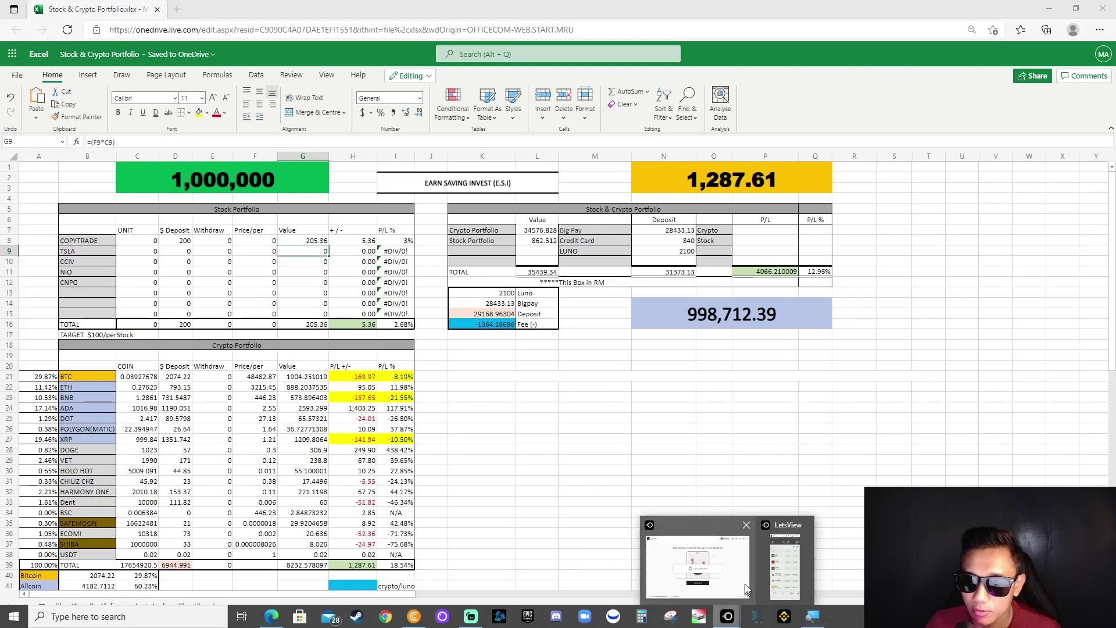
{"action": "left_click", "coordinate": [791, 563]}
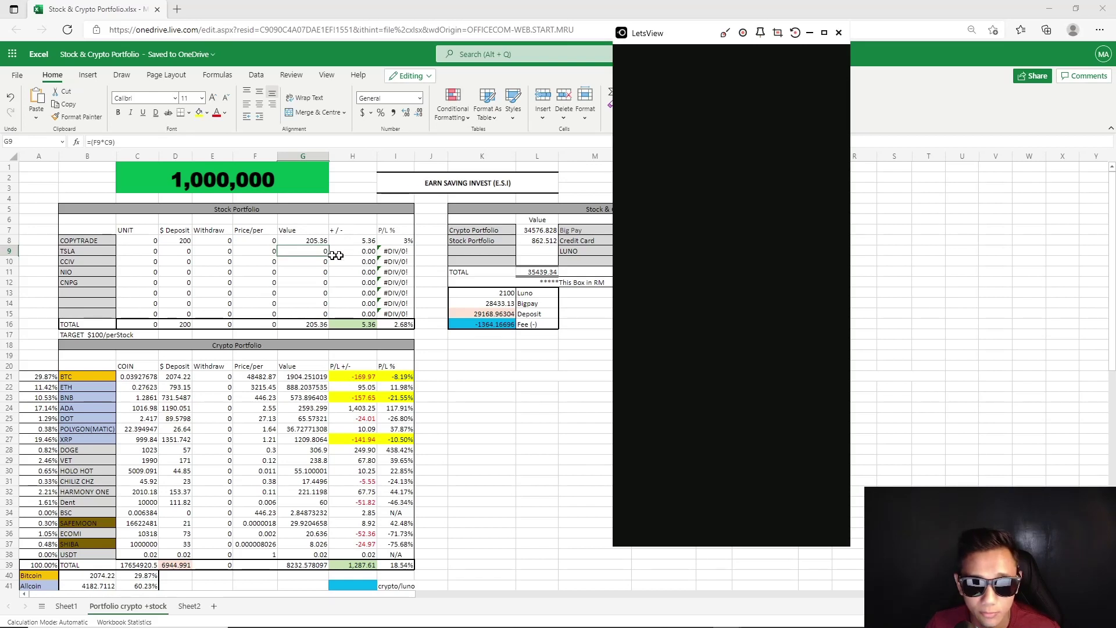
{"action": "left_click", "coordinate": [190, 243]}
{"action": "left_click", "coordinate": [300, 243]}
{"action": "left_click", "coordinate": [348, 243]}
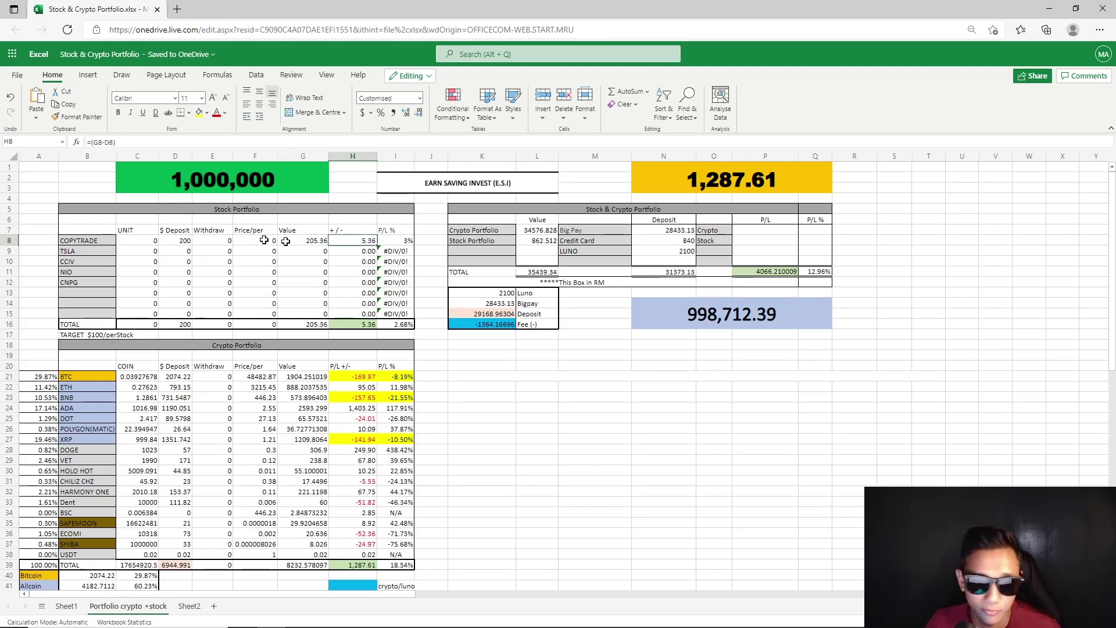
{"action": "left_click_drag", "start_coordinate": [80, 254], "coordinate": [82, 284]}
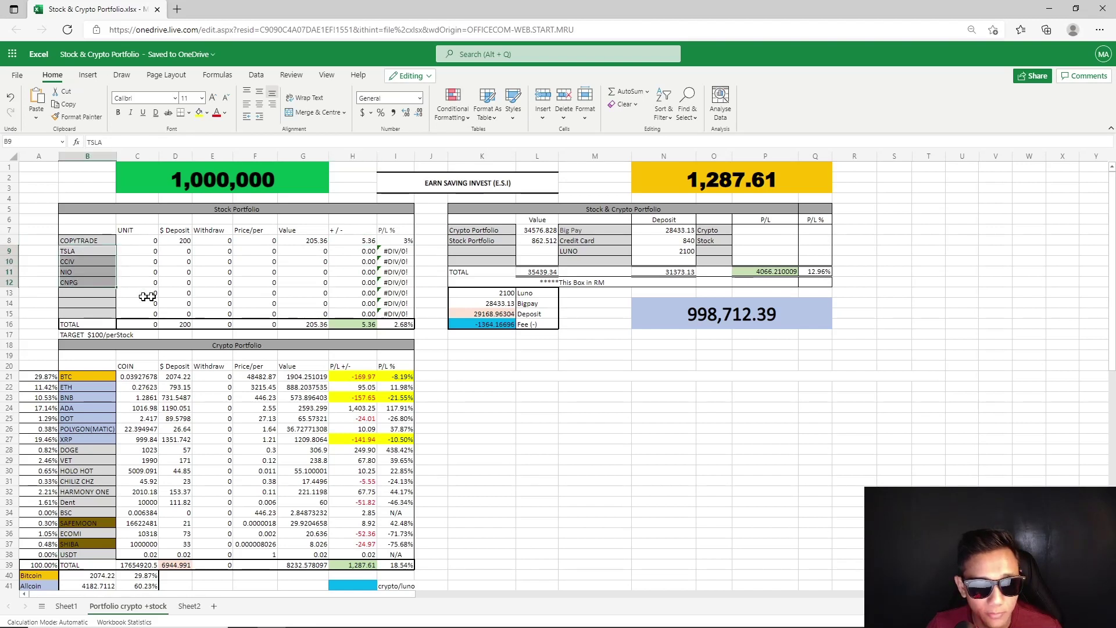
{"action": "left_click", "coordinate": [167, 295]}
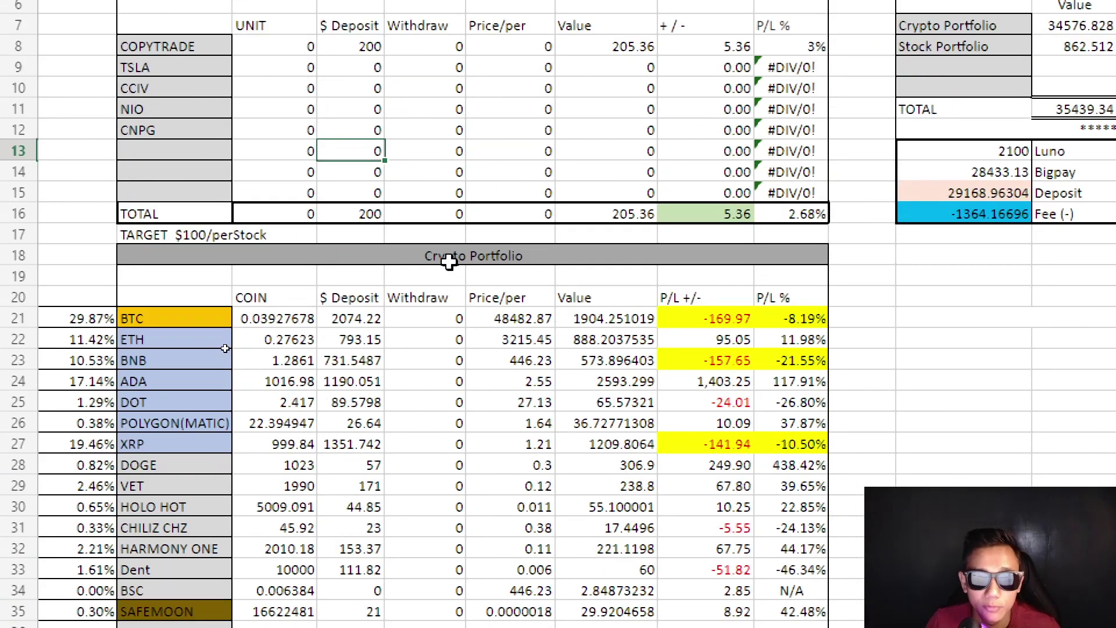
- Examine the Crypto Portfolio's BTC share and the Bitcoin and Allcoin allocation summary below the totals
{"action": "left_click", "coordinate": [448, 262]}
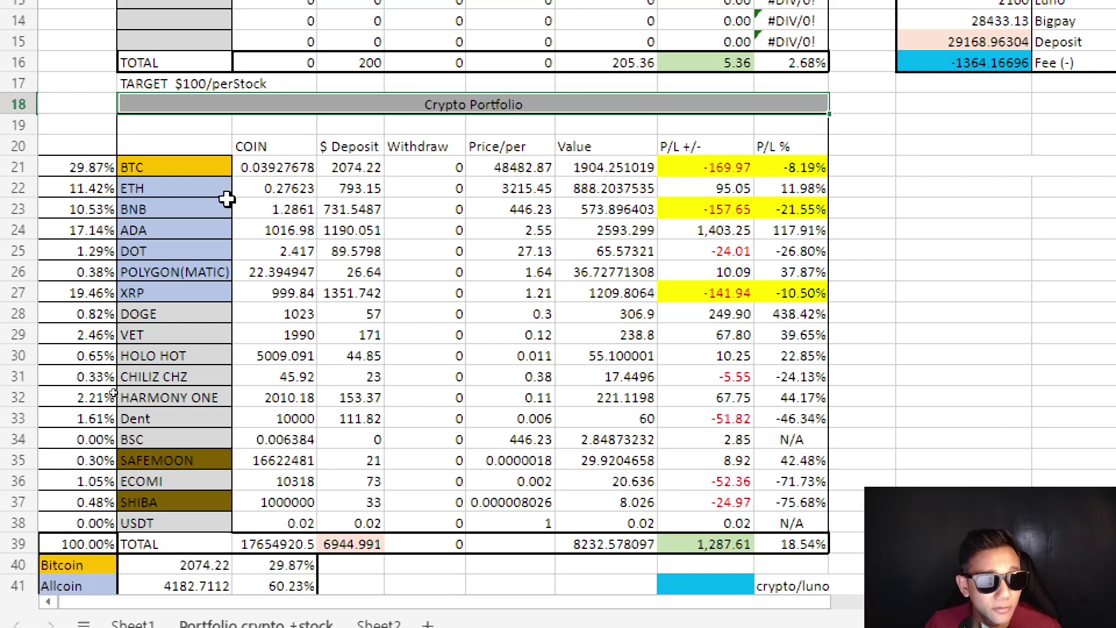
{"action": "left_click", "coordinate": [81, 169]}
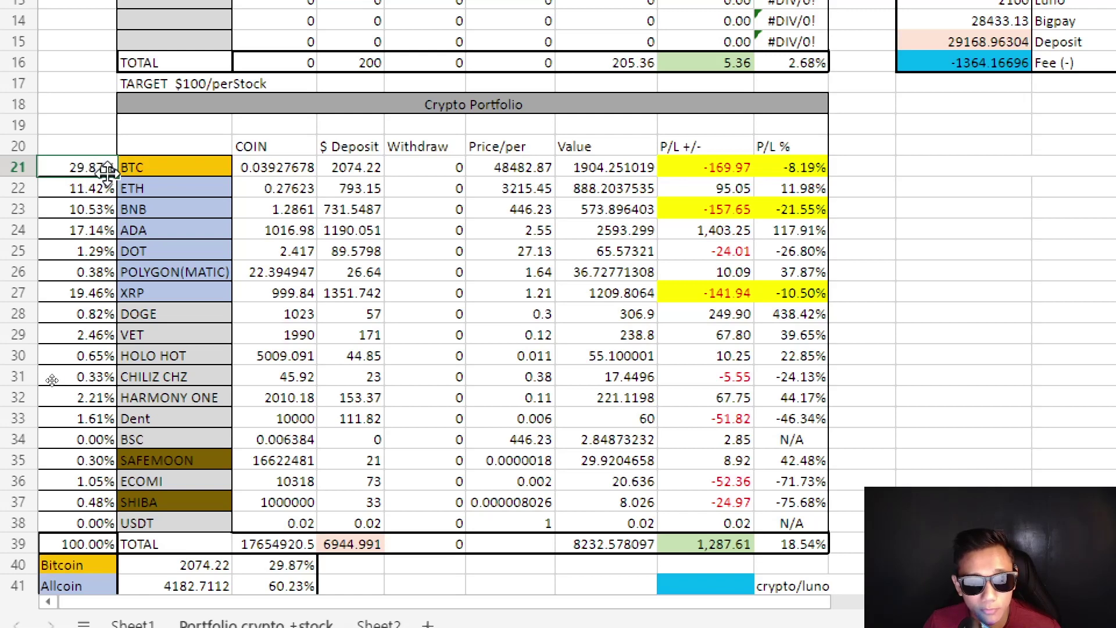
{"action": "scroll", "coordinate": [134, 326], "scroll_direction": "down", "scroll_amount": 4}
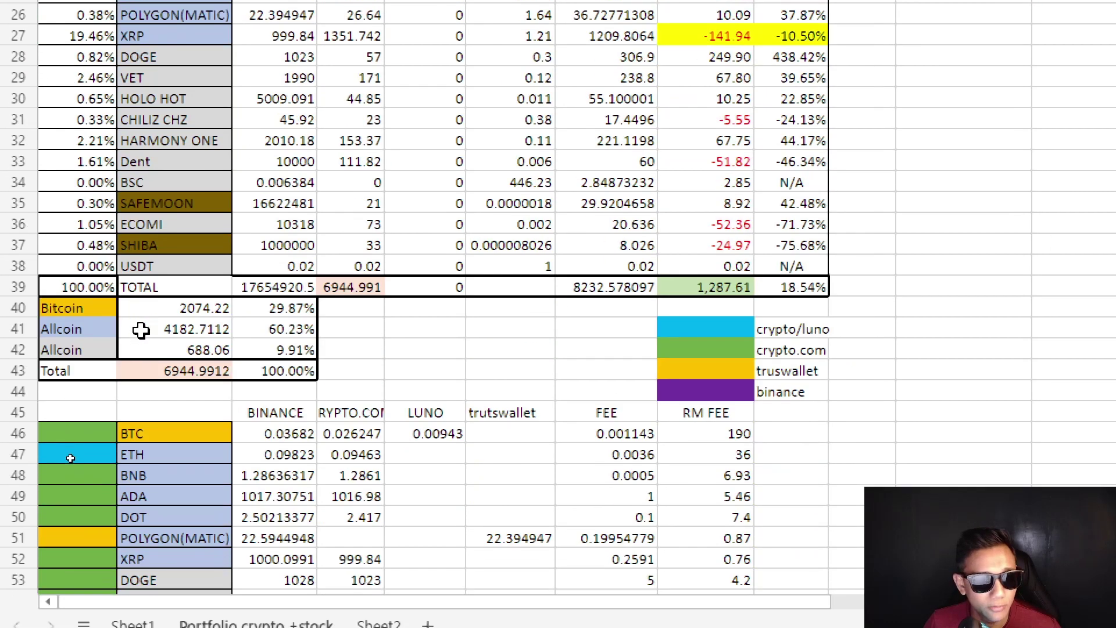
{"action": "left_click", "coordinate": [75, 308]}
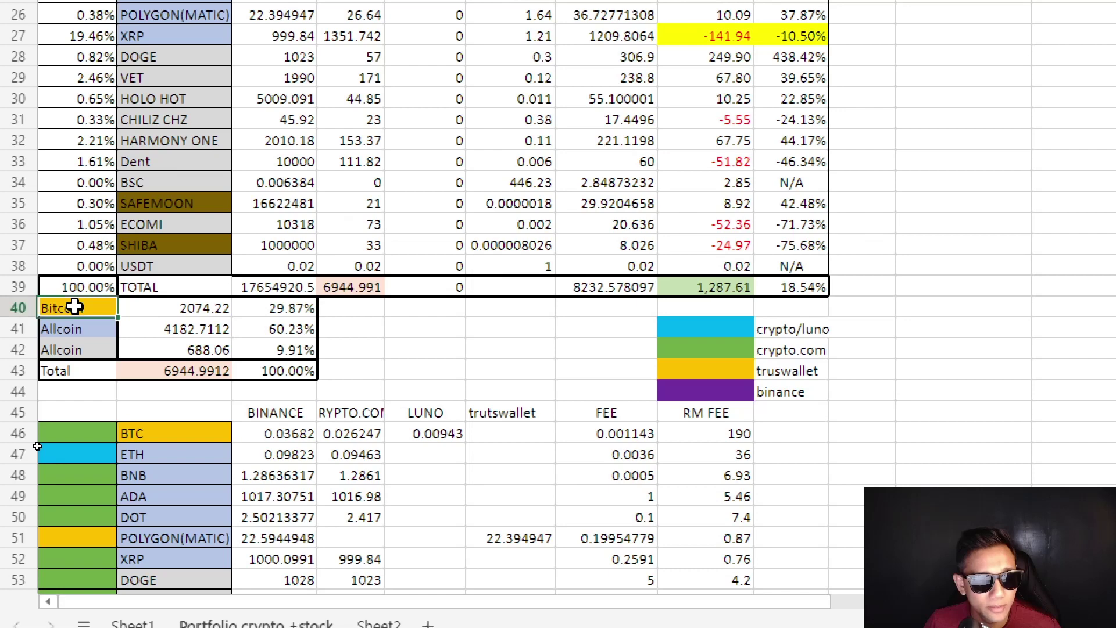
{"action": "left_click", "coordinate": [287, 312]}
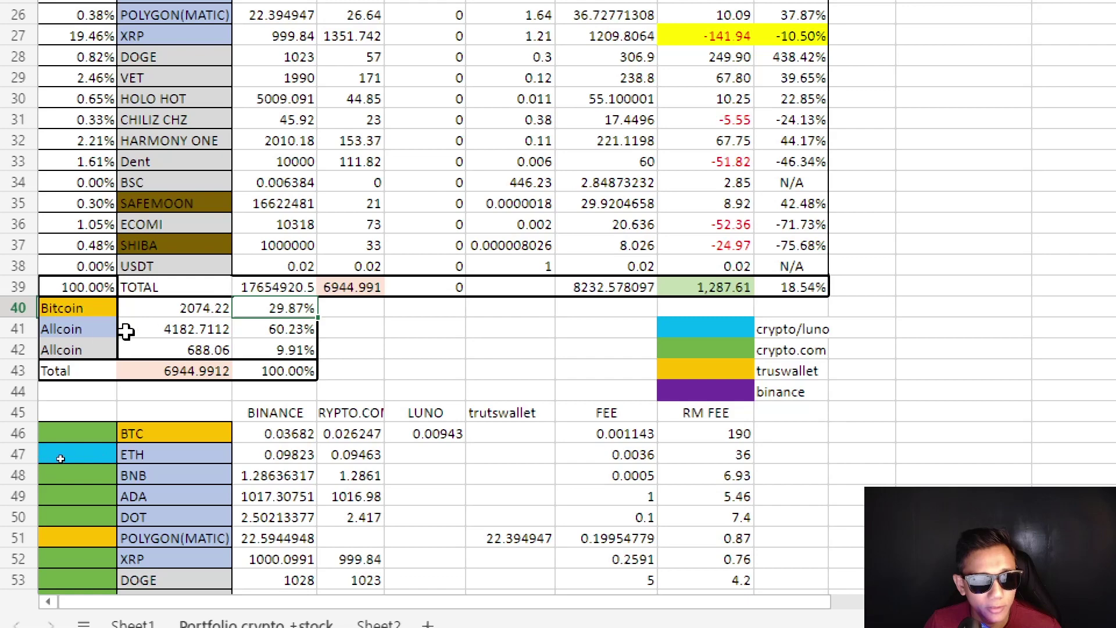
{"action": "left_click", "coordinate": [90, 331]}
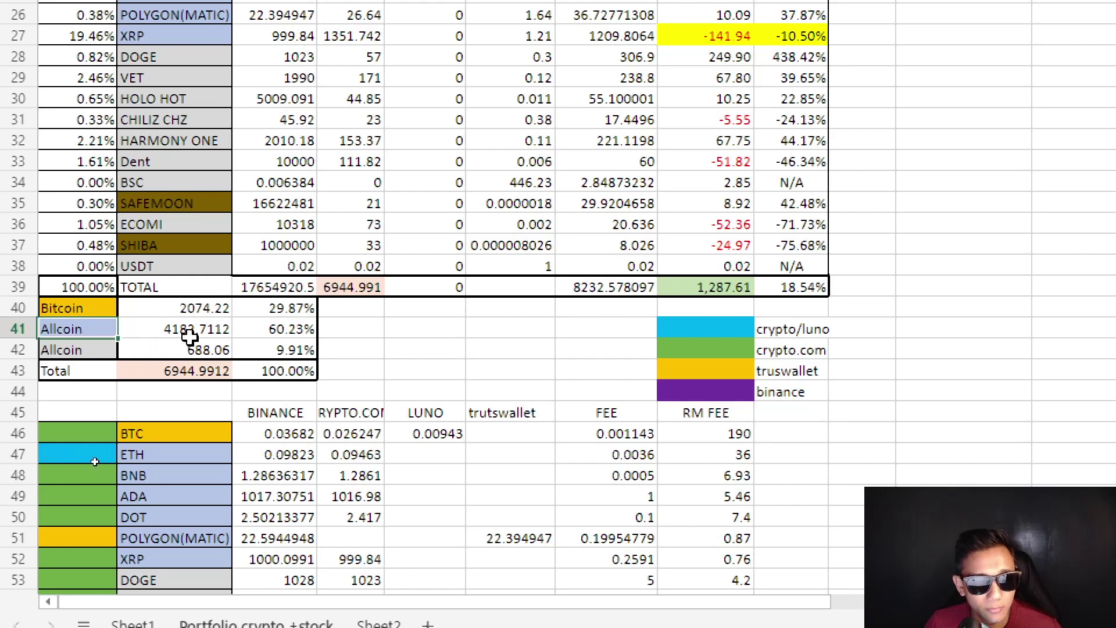
{"action": "left_click", "coordinate": [86, 351]}
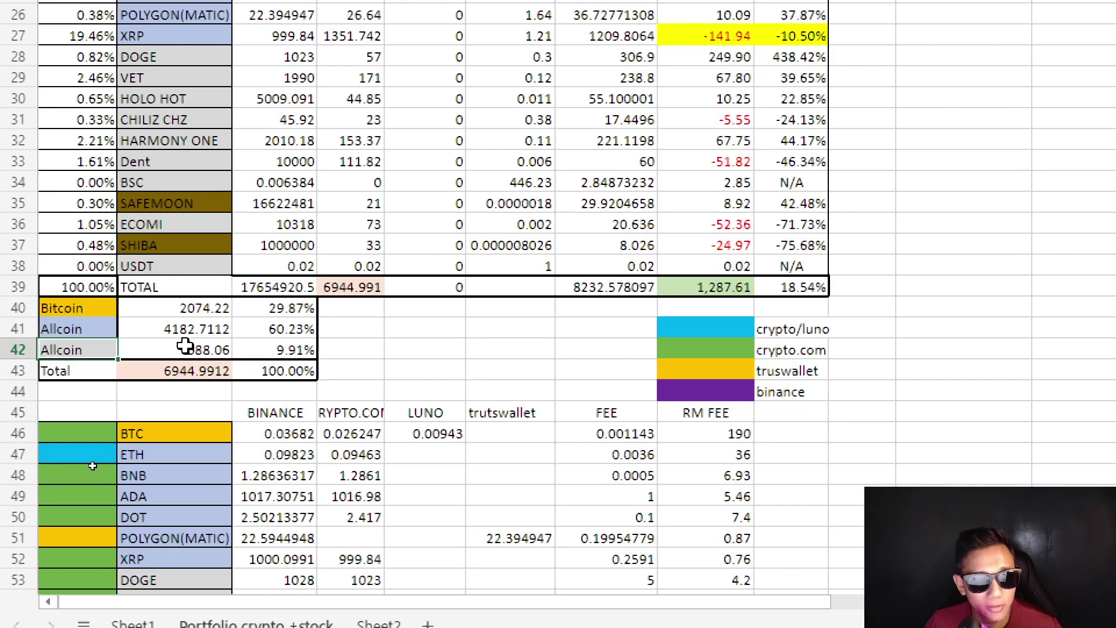
- Highlight the blue altcoin group from ETH to XRP and the first grey coin, DOGE, in the Crypto Portfolio
{"action": "scroll", "coordinate": [185, 346], "scroll_direction": "up", "scroll_amount": 4}
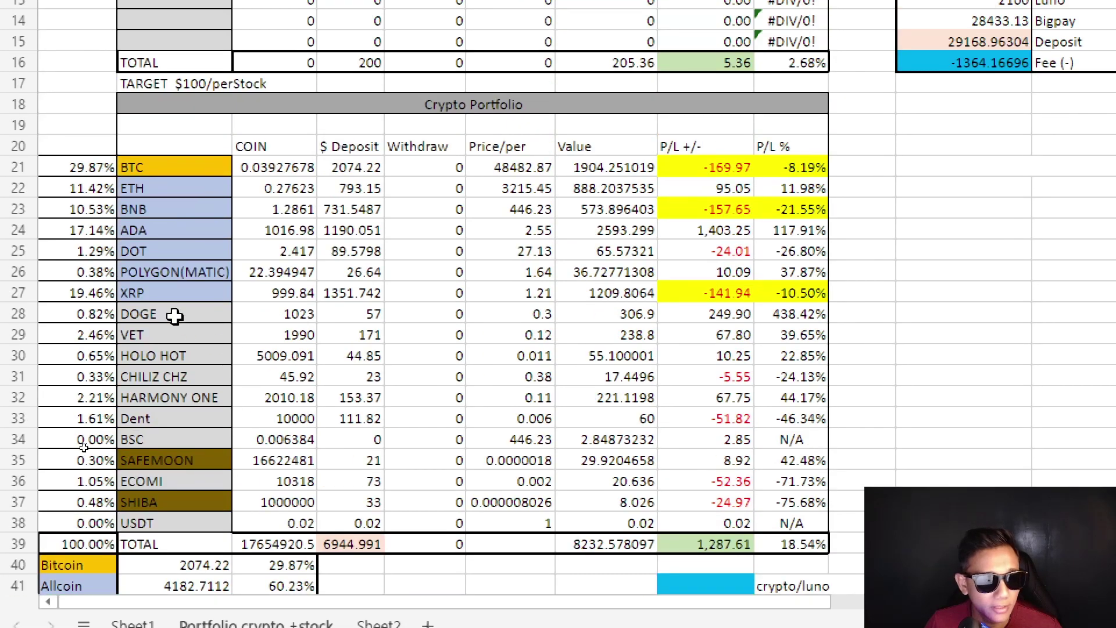
{"action": "left_click_drag", "start_coordinate": [146, 185], "coordinate": [156, 292]}
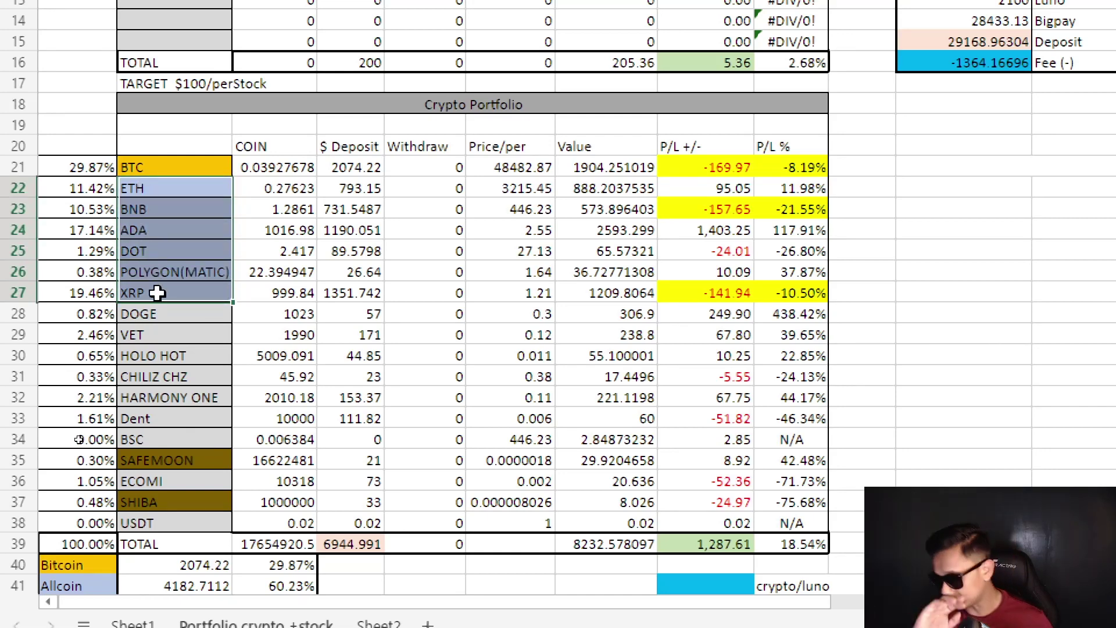
{"action": "left_click", "coordinate": [152, 315]}
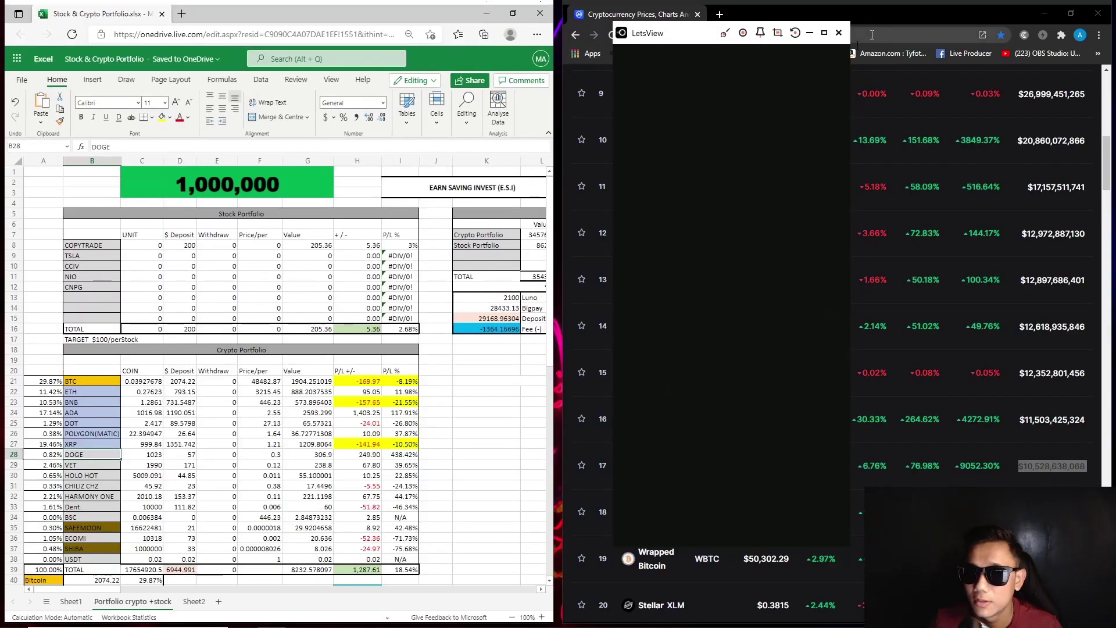
- Switch to the CoinMarketCap window beside the workbook and check the current prices of the top-ranked coins
{"action": "left_click", "coordinate": [875, 15]}
{"action": "scroll", "coordinate": [737, 218], "scroll_direction": "up", "scroll_amount": 6}
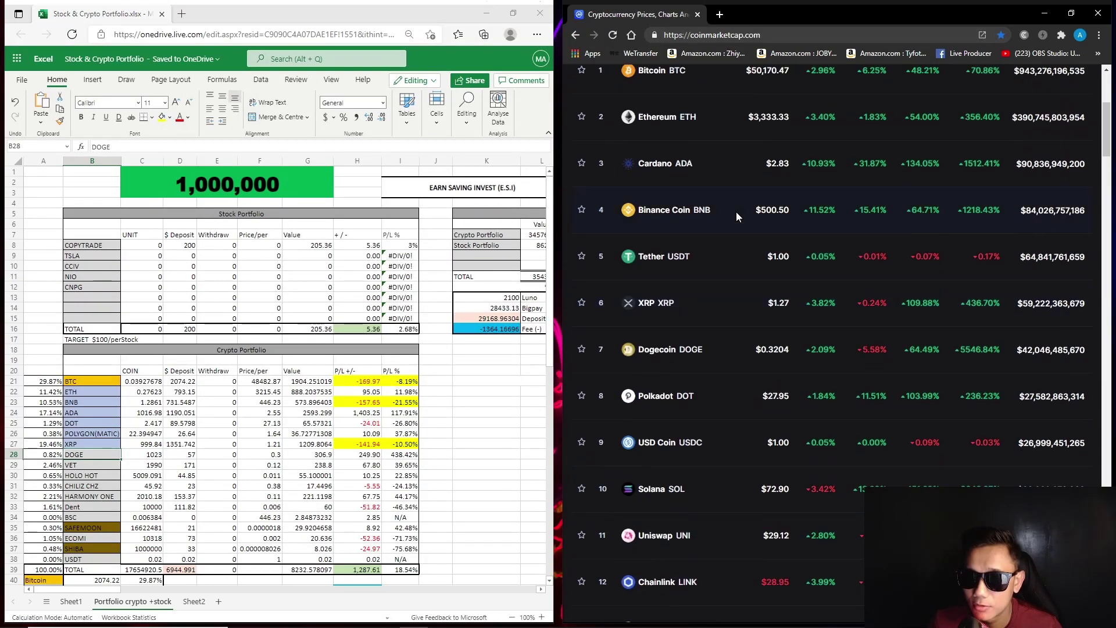
{"action": "scroll", "coordinate": [734, 203], "scroll_direction": "up", "scroll_amount": 3}
{"action": "scroll", "coordinate": [735, 203], "scroll_direction": "down", "scroll_amount": 4}
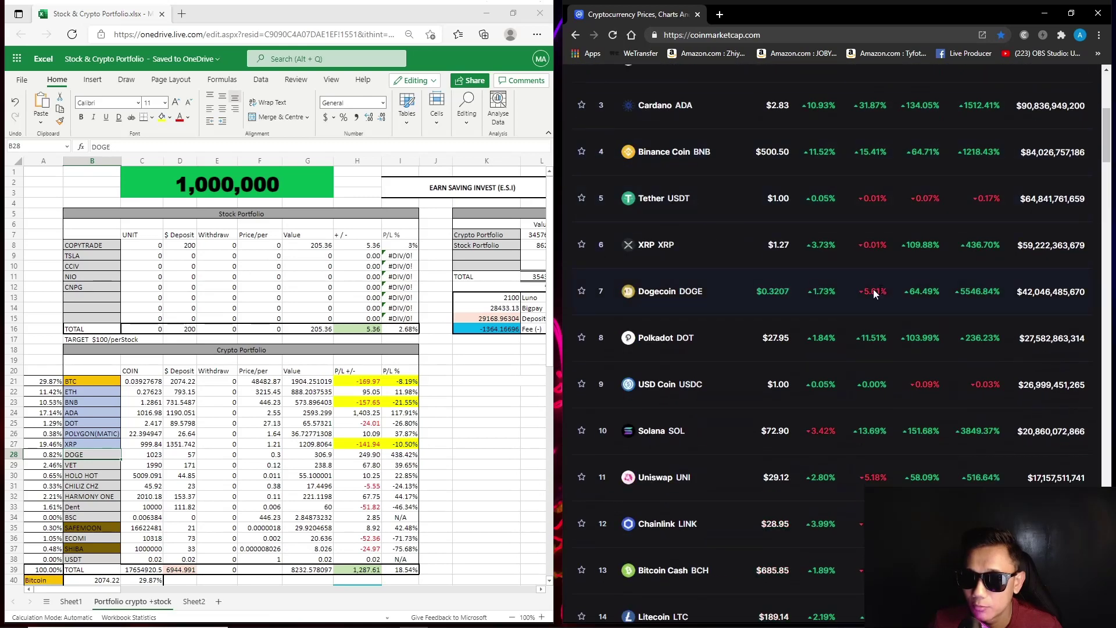
- Fill the DOGE coin name cell with blue and apply the same blue fill to the names ETH through XRP
{"action": "left_click", "coordinate": [101, 450]}
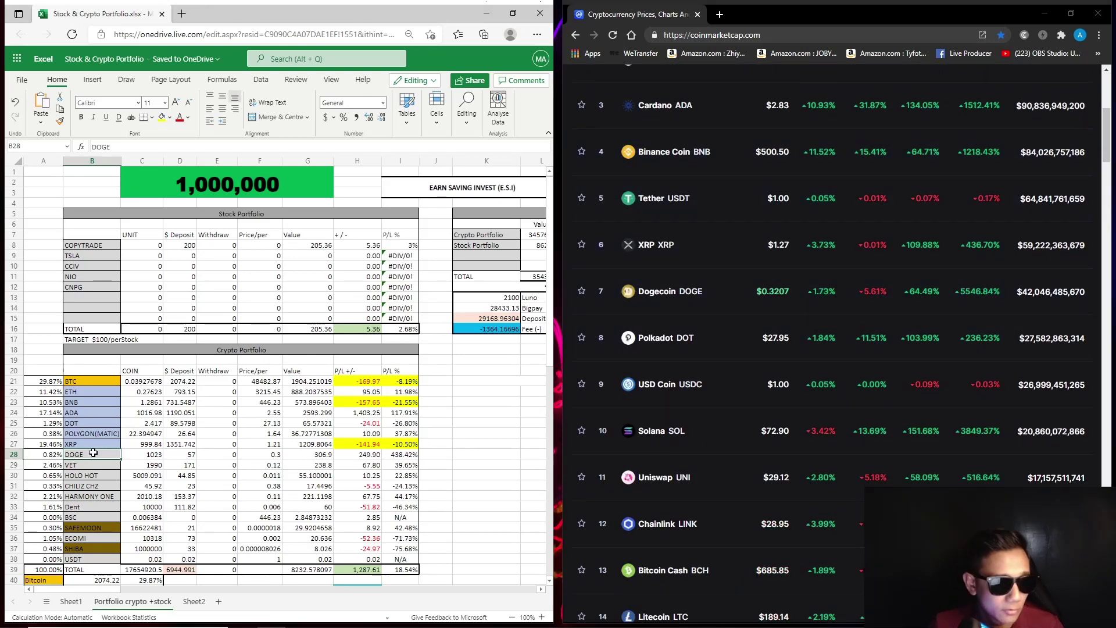
{"action": "left_click", "coordinate": [170, 118]}
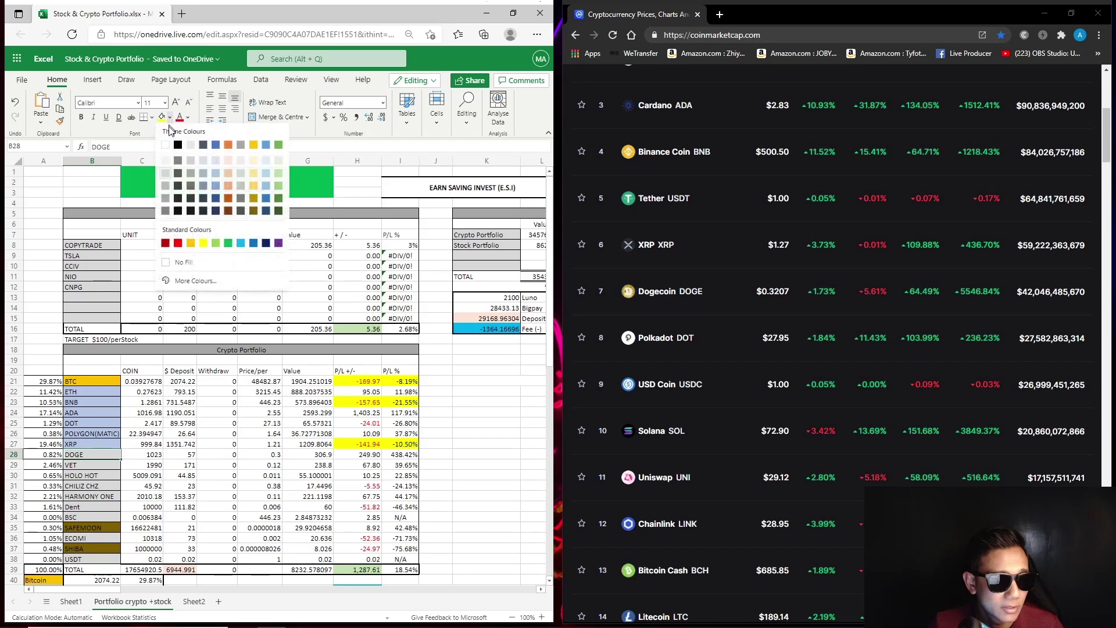
{"action": "left_click", "coordinate": [260, 433]}
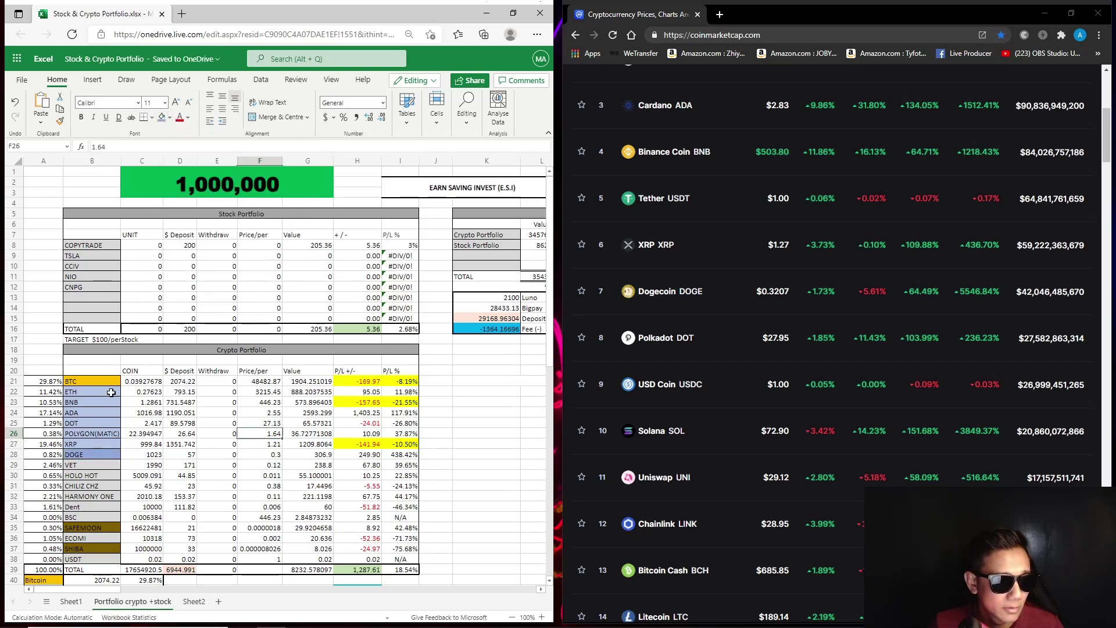
{"action": "left_click_drag", "start_coordinate": [111, 393], "coordinate": [105, 444]}
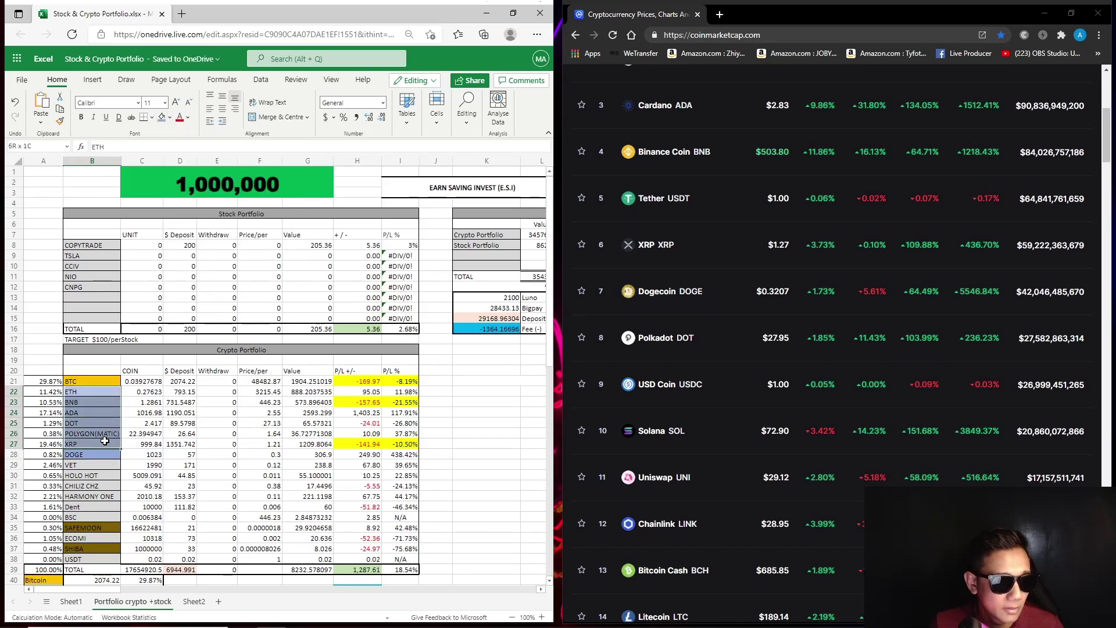
{"action": "left_click", "coordinate": [162, 118]}
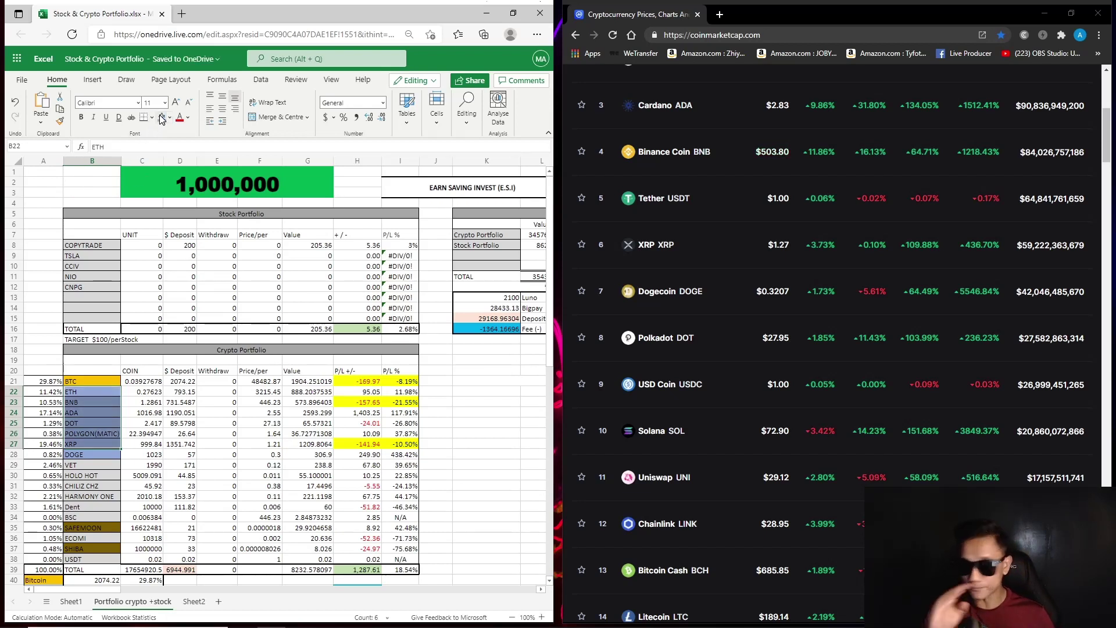
{"action": "left_click_drag", "start_coordinate": [180, 412], "coordinate": [182, 423]}
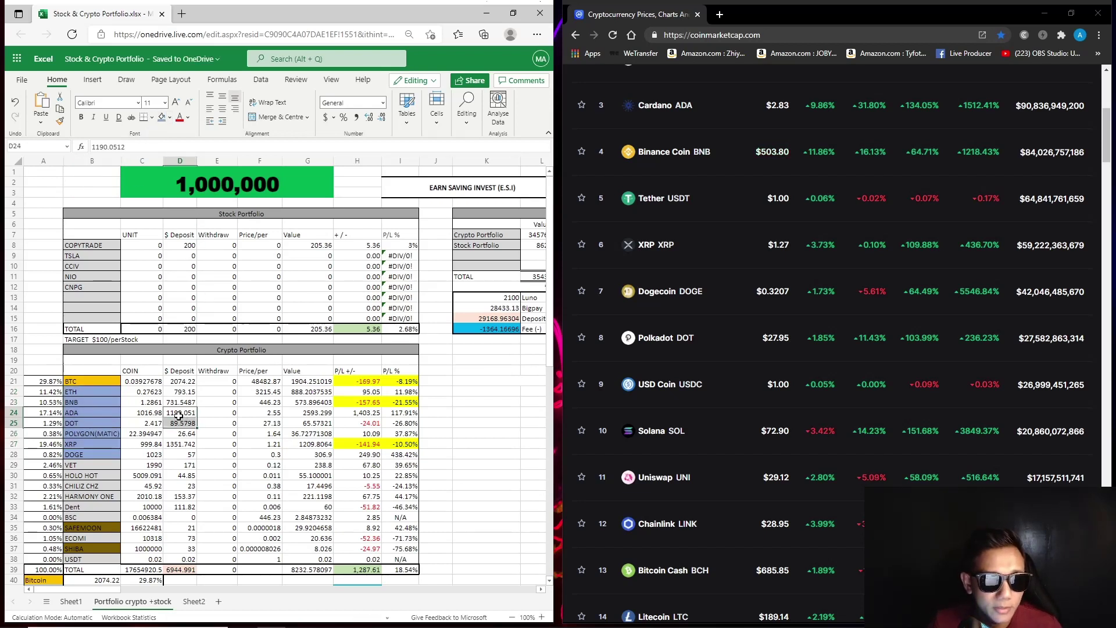
- Examine the remaining grey coins in the Crypto Portfolio, highlighting the names from VET to BSC
{"action": "scroll", "coordinate": [103, 409], "scroll_direction": "down", "scroll_amount": 2}
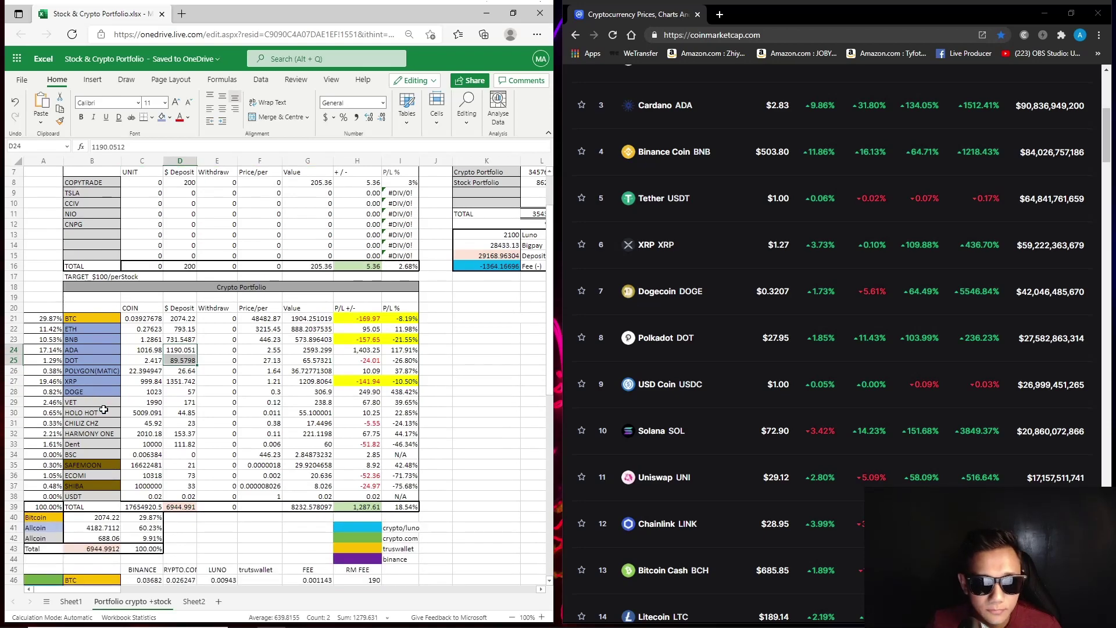
{"action": "scroll", "coordinate": [103, 410], "scroll_direction": "up", "scroll_amount": 2}
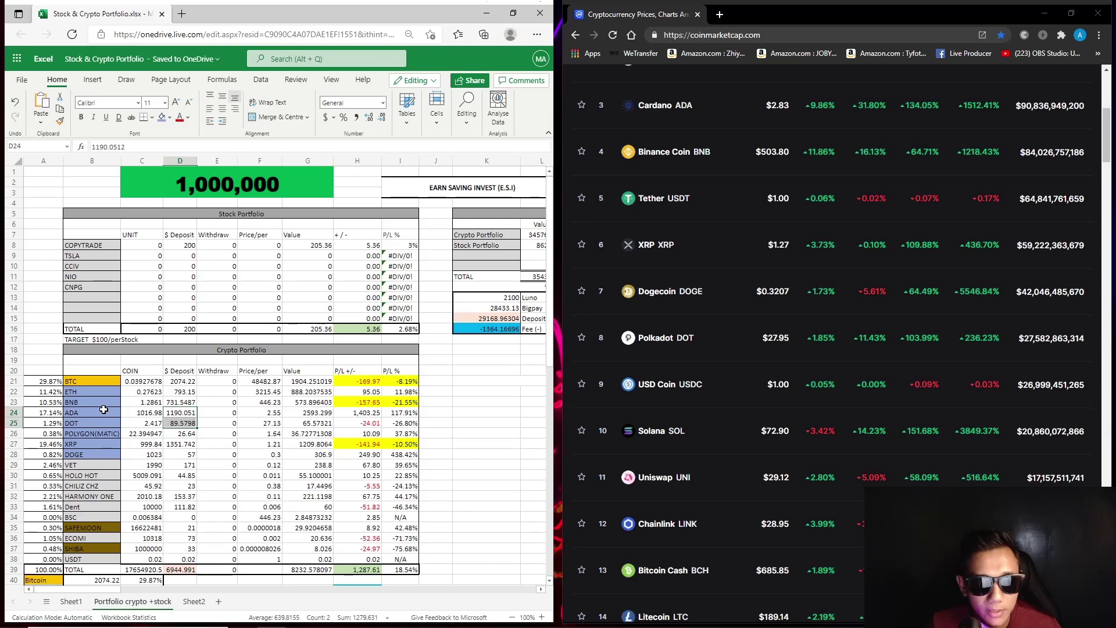
{"action": "scroll", "coordinate": [104, 409], "scroll_direction": "down", "scroll_amount": 4}
{"action": "left_click_drag", "start_coordinate": [98, 340], "coordinate": [100, 389]}
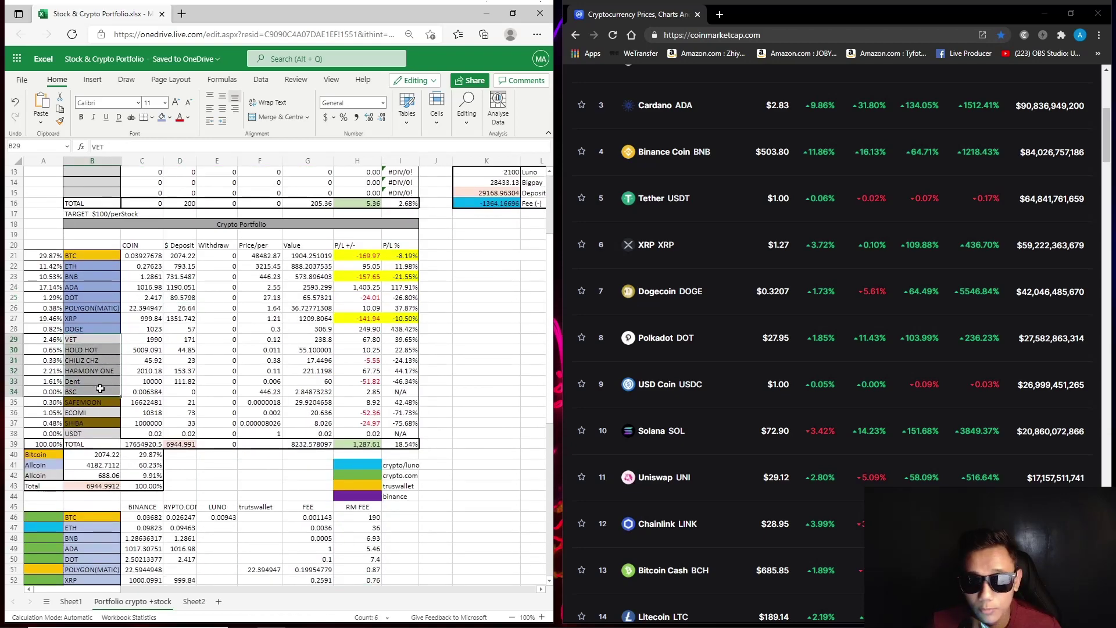
{"action": "scroll", "coordinate": [418, 298], "scroll_direction": "up", "scroll_amount": 2}
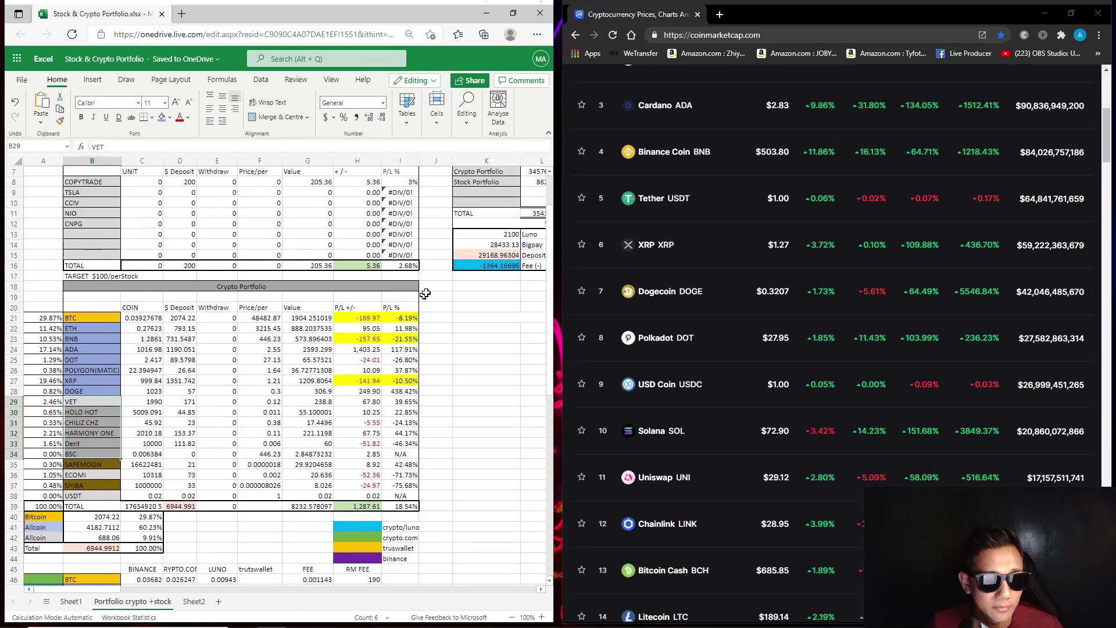
{"action": "left_click", "coordinate": [512, 13]}
{"action": "left_click", "coordinate": [383, 97]}
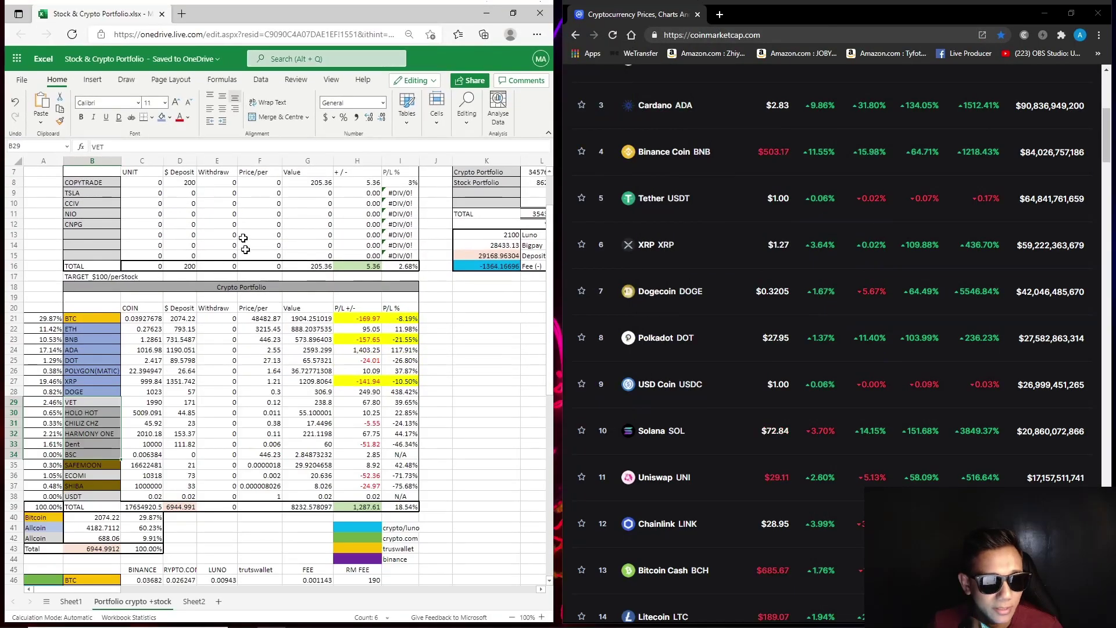
- Set BTC's price to the CoinMarketCap value of 50245.13 and check its profit/loss amount and percentage
{"action": "left_click", "coordinate": [264, 320]}
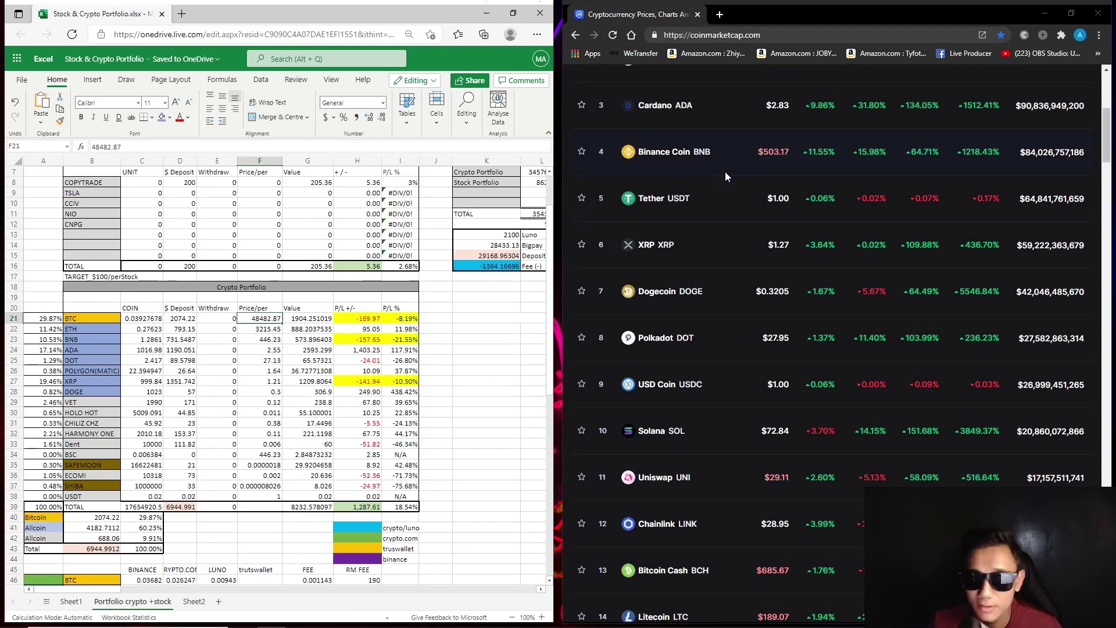
{"action": "scroll", "coordinate": [712, 207], "scroll_direction": "up", "scroll_amount": 6}
{"action": "scroll", "coordinate": [712, 205], "scroll_direction": "down", "scroll_amount": 3}
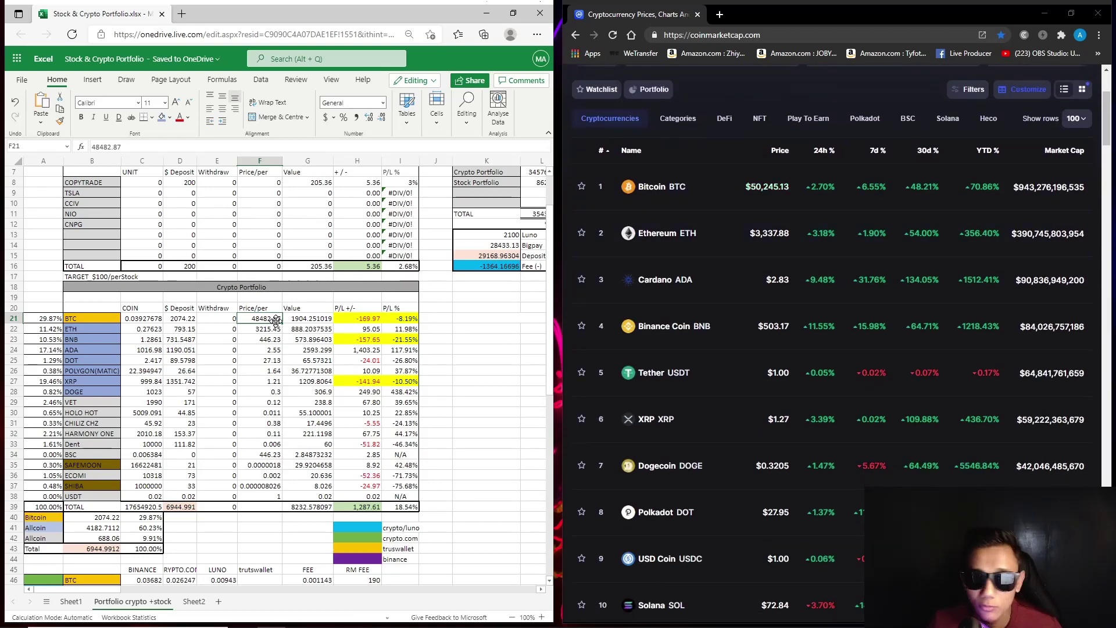
{"action": "type", "text": "50245.13"}
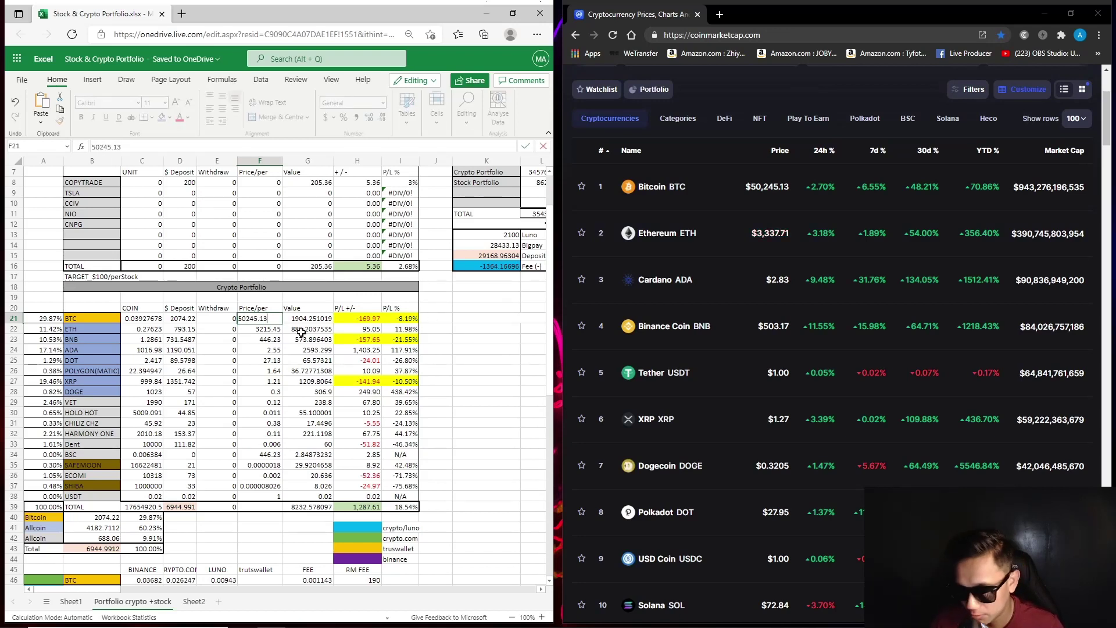
{"action": "key", "text": "Return"}
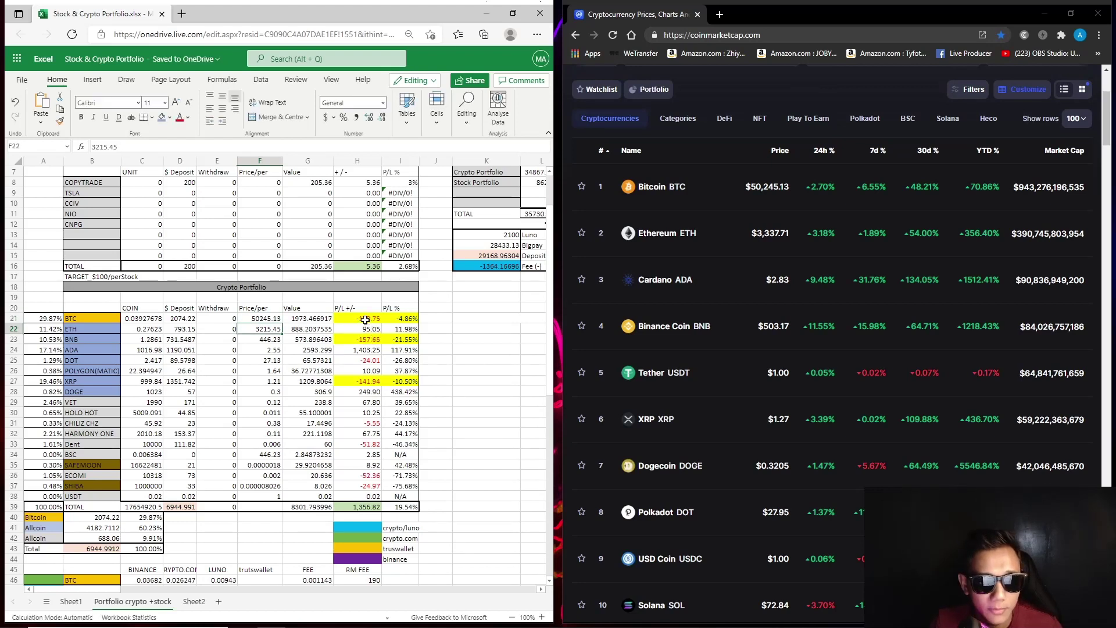
{"action": "left_click", "coordinate": [365, 320]}
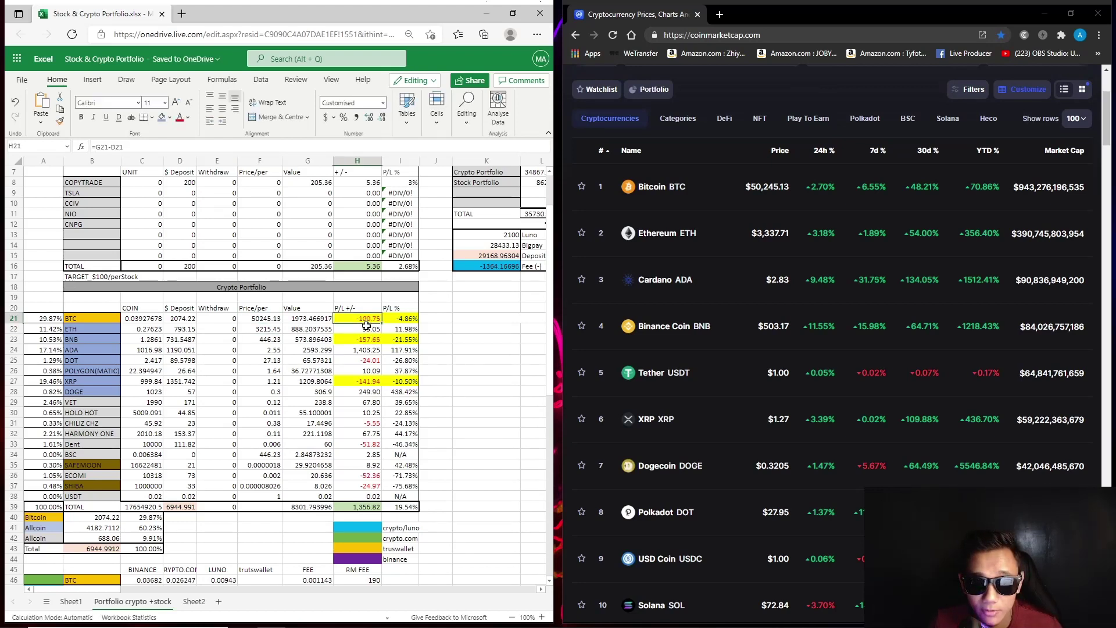
{"action": "left_click", "coordinate": [399, 322]}
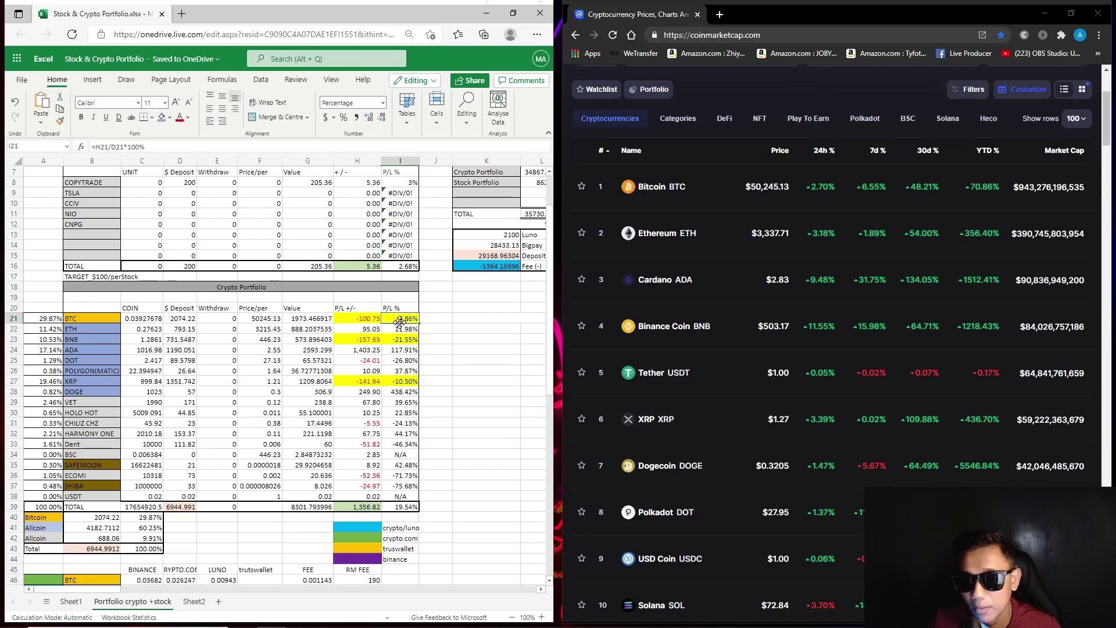
- Set ETH's price to the CoinMarketCap value of 3337.77 and check its profit/loss amount and percentage
{"action": "left_click", "coordinate": [269, 330]}
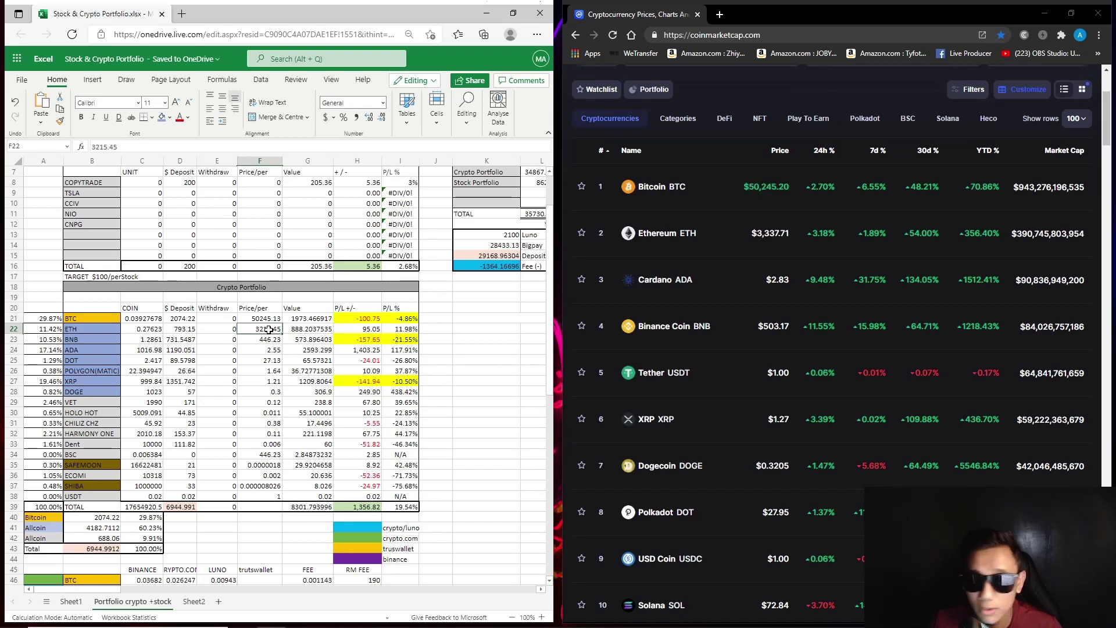
{"action": "type", "text": "33"}
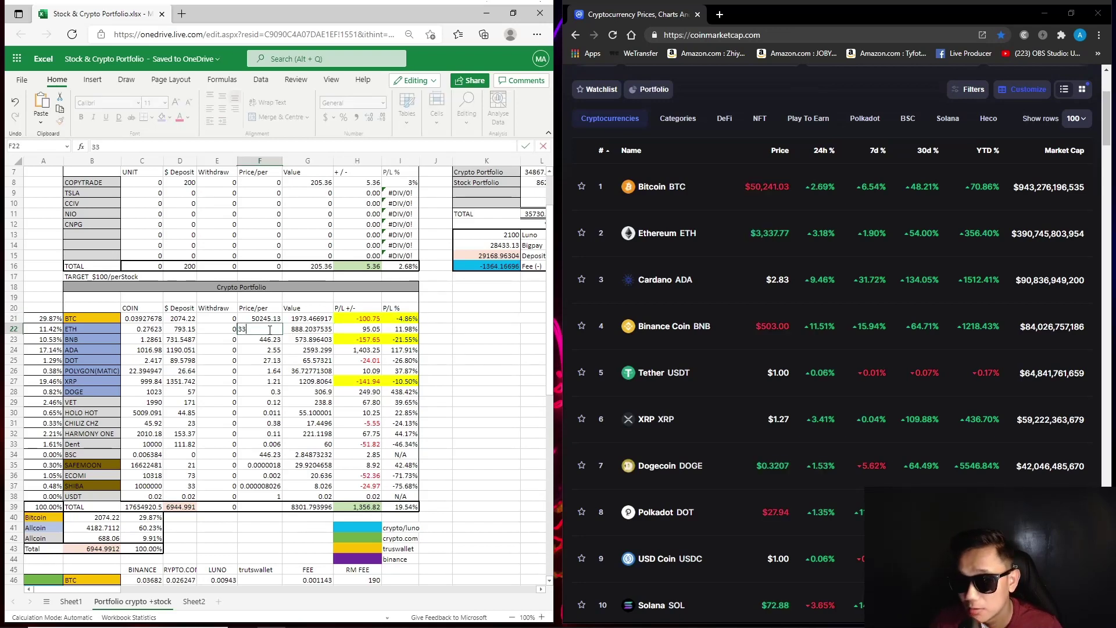
{"action": "type", "text": "37.77"}
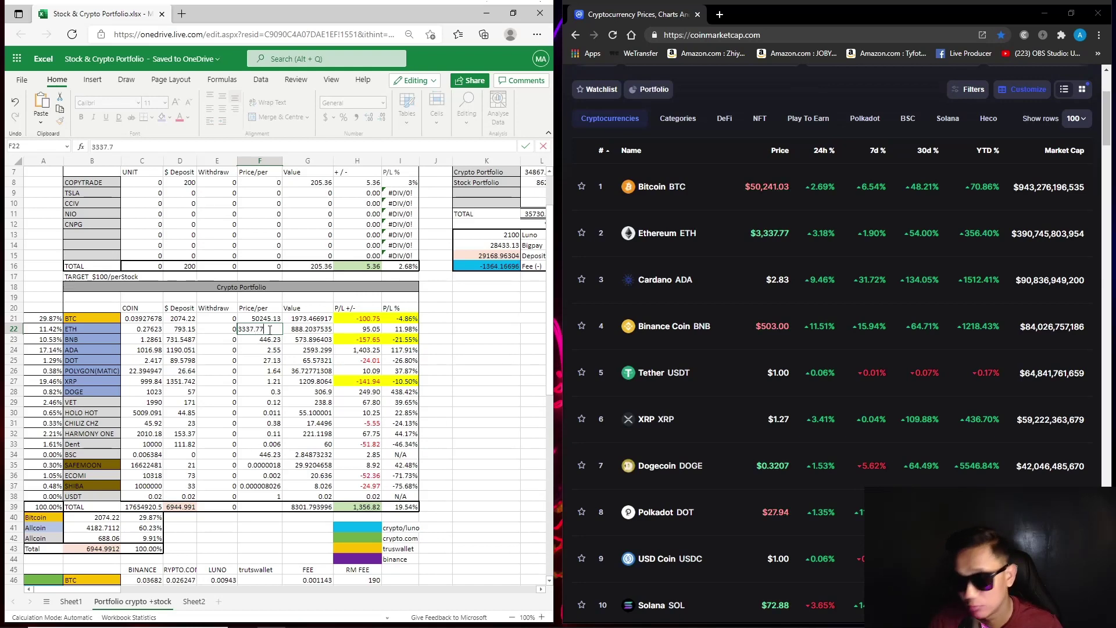
{"action": "key", "text": "Return"}
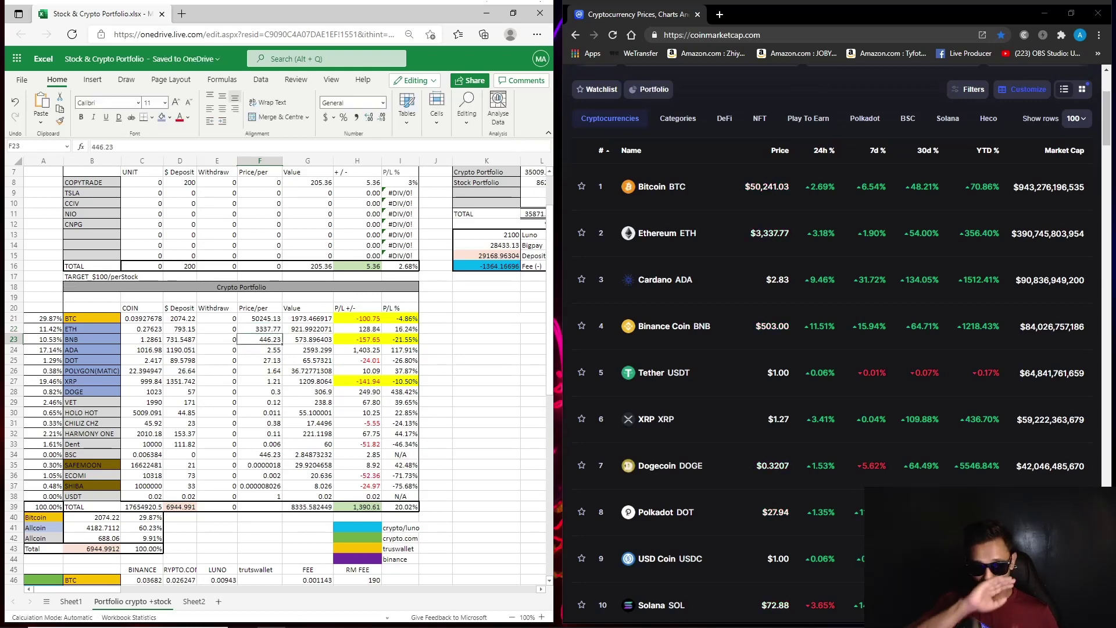
{"action": "left_click", "coordinate": [368, 329]}
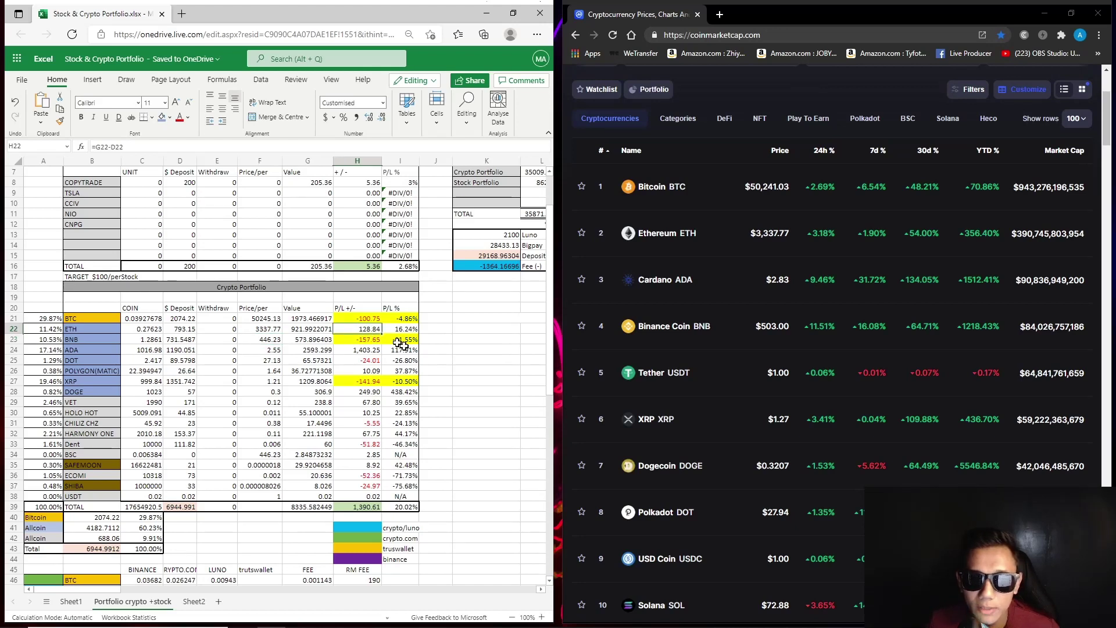
{"action": "left_click", "coordinate": [403, 329]}
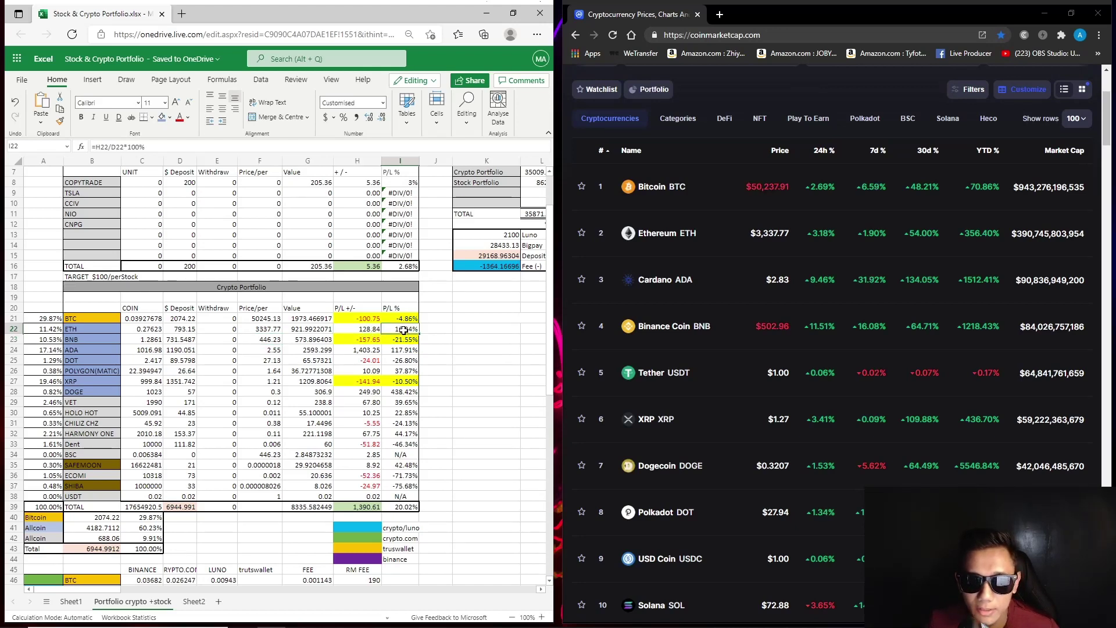
- Set BNB's price to the CoinMarketCap value of 502.96 and check its profit/loss amount
{"action": "left_click", "coordinate": [263, 340]}
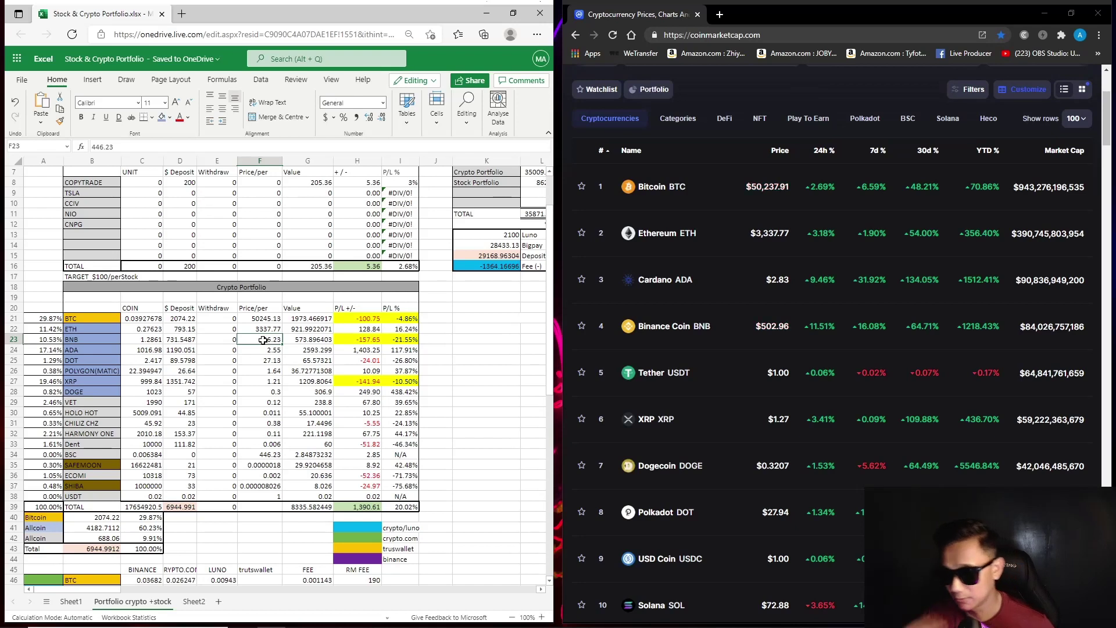
{"action": "type", "text": "502.96"}
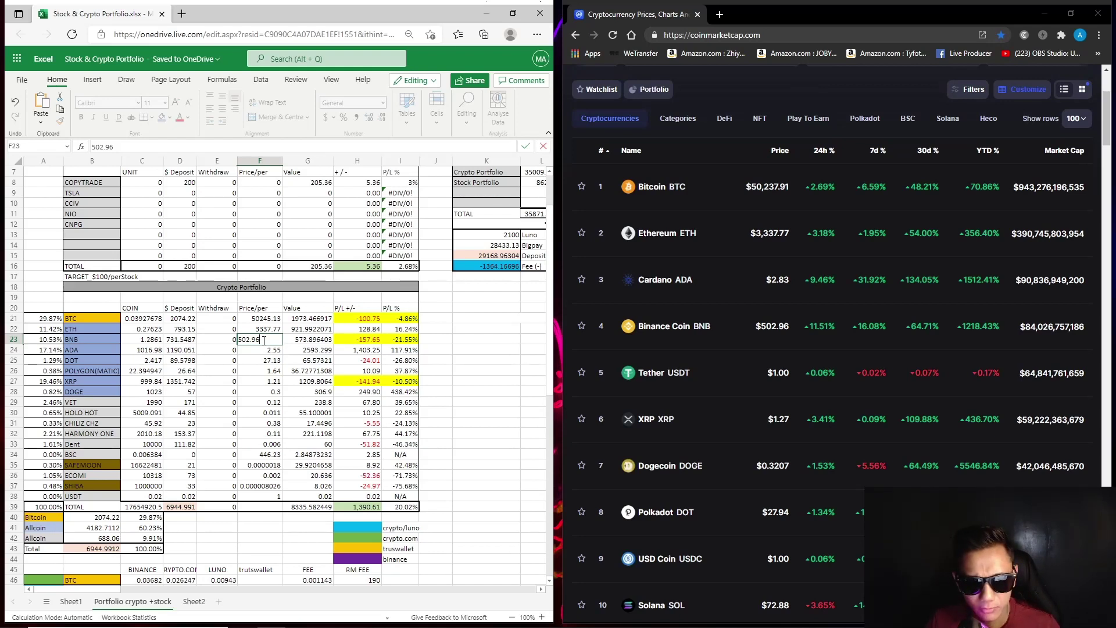
{"action": "key", "text": "Return"}
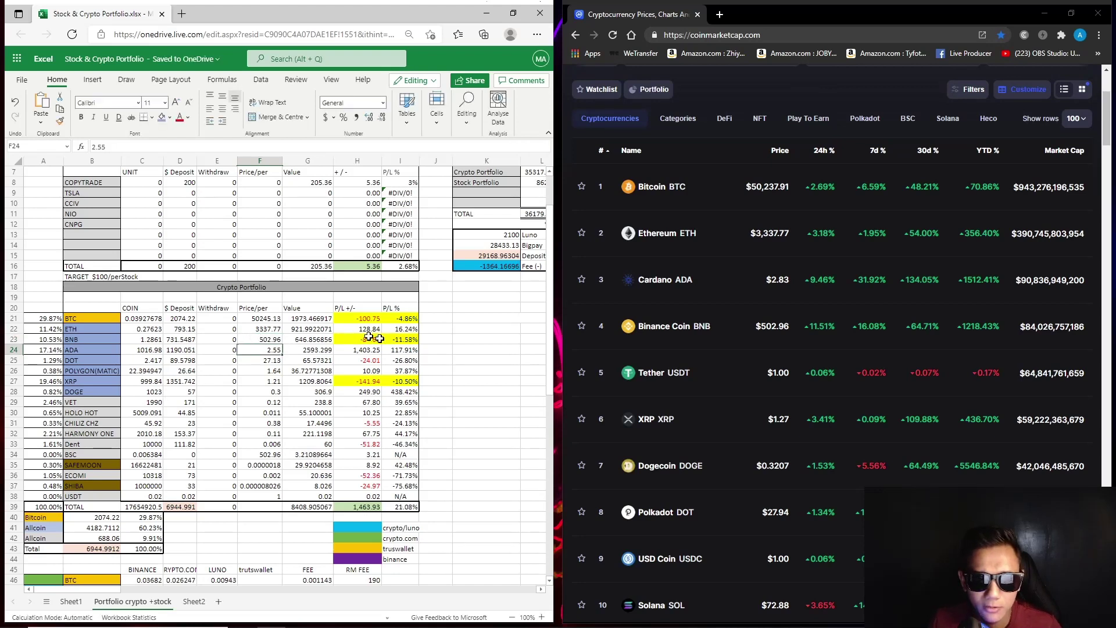
{"action": "left_click", "coordinate": [374, 341]}
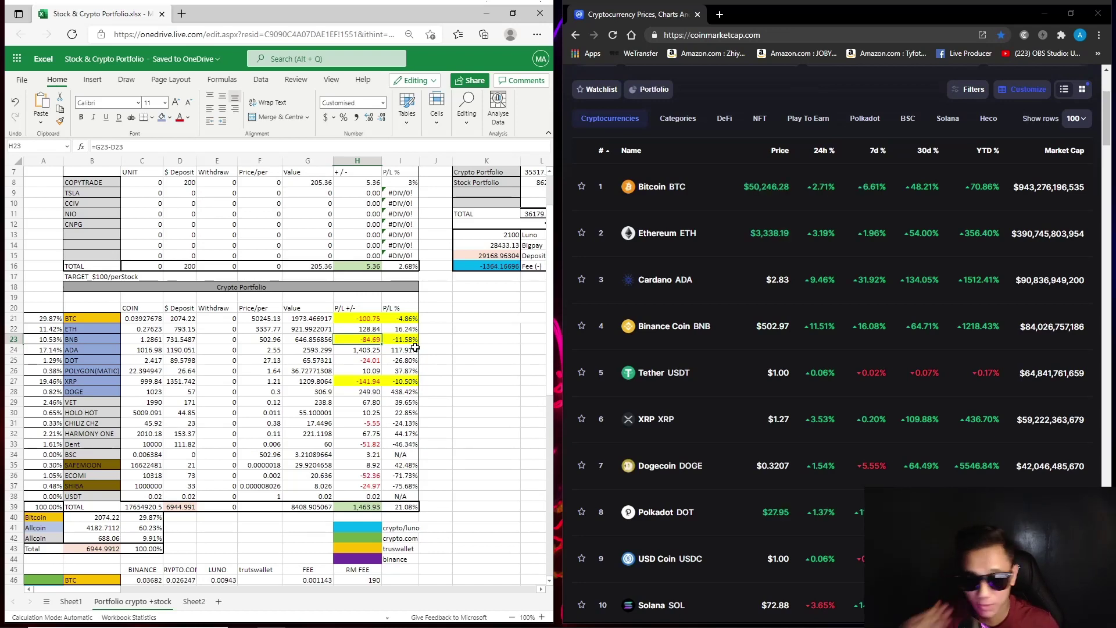
- Set ADA's price to the CoinMarketCap value of 2.83 and check its profit/loss amount and percentage
{"action": "left_click", "coordinate": [273, 351]}
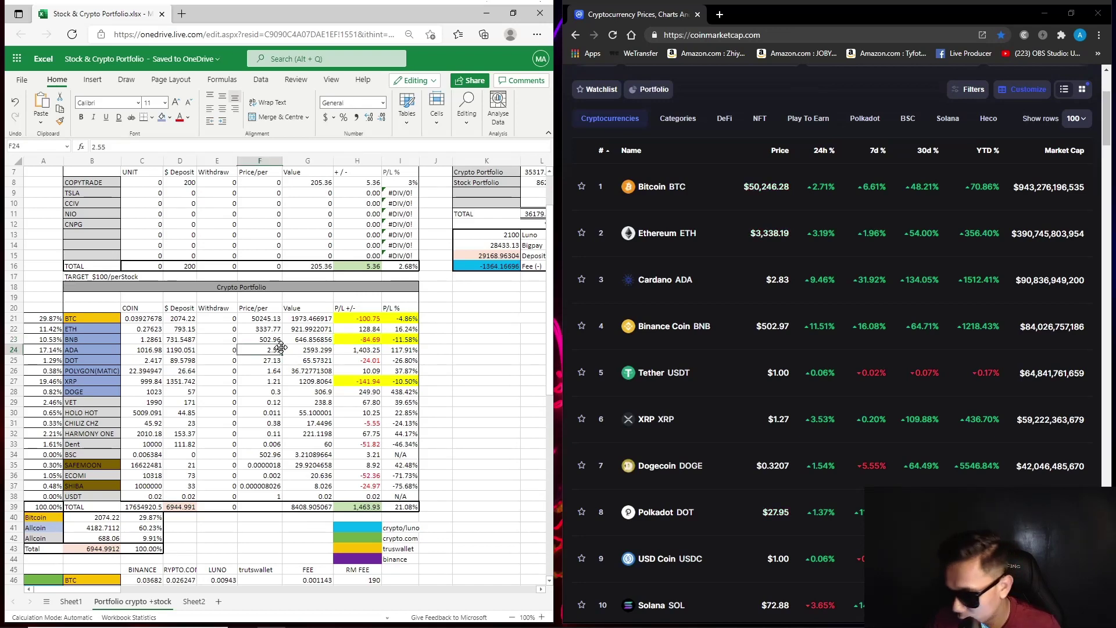
{"action": "type", "text": "2.83"}
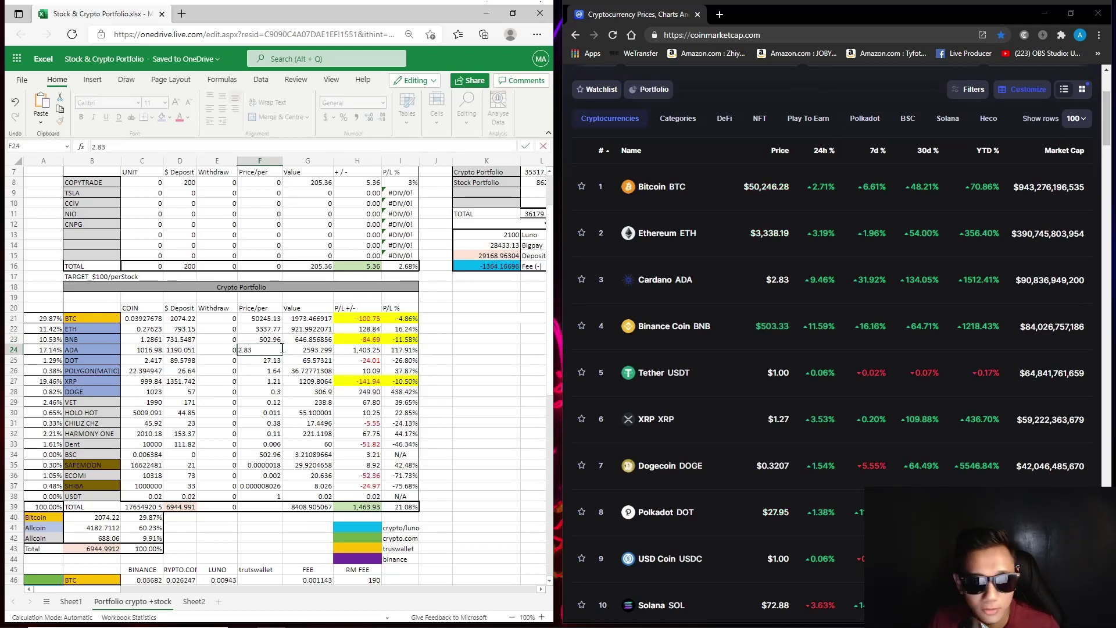
{"action": "key", "text": "Return"}
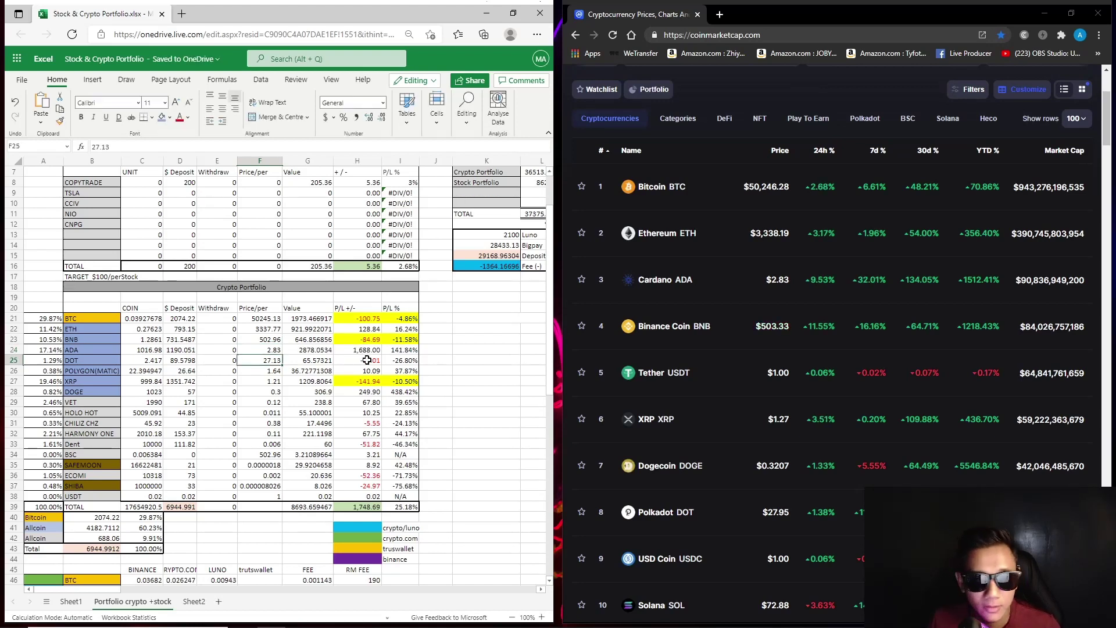
{"action": "left_click", "coordinate": [366, 351]}
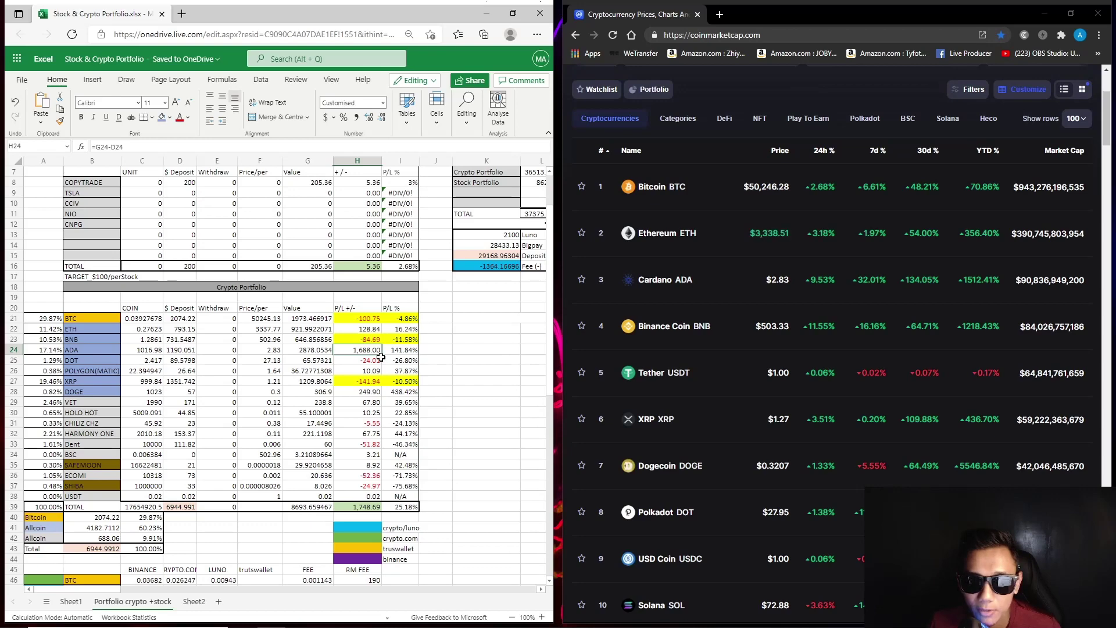
{"action": "left_click_drag", "start_coordinate": [395, 308], "coordinate": [284, 475]}
{"action": "left_click", "coordinate": [446, 392]}
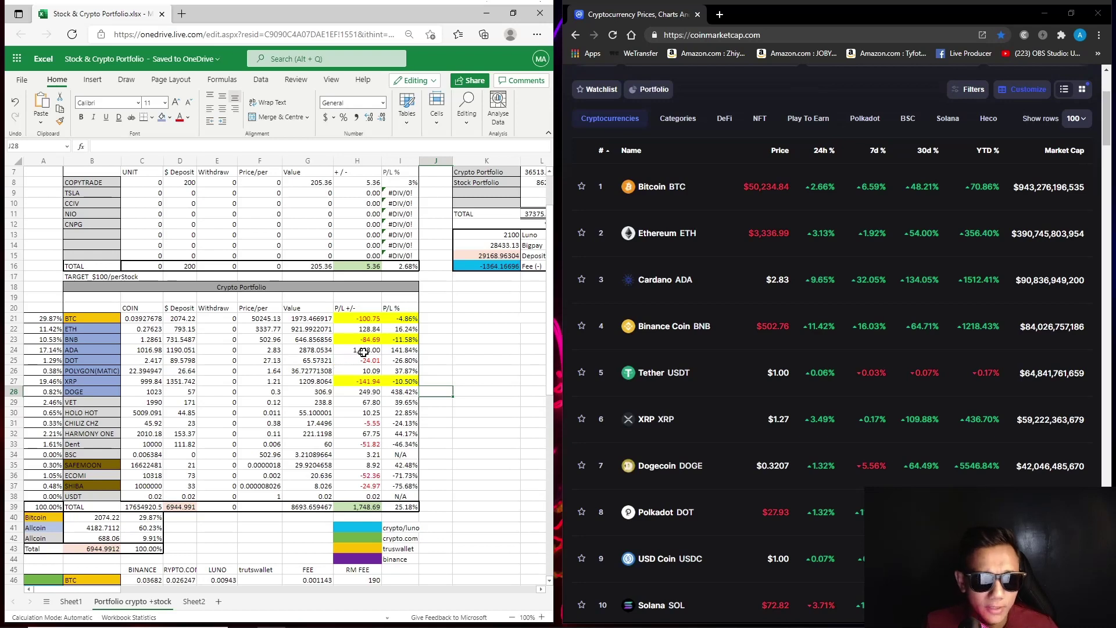
{"action": "left_click", "coordinate": [406, 351]}
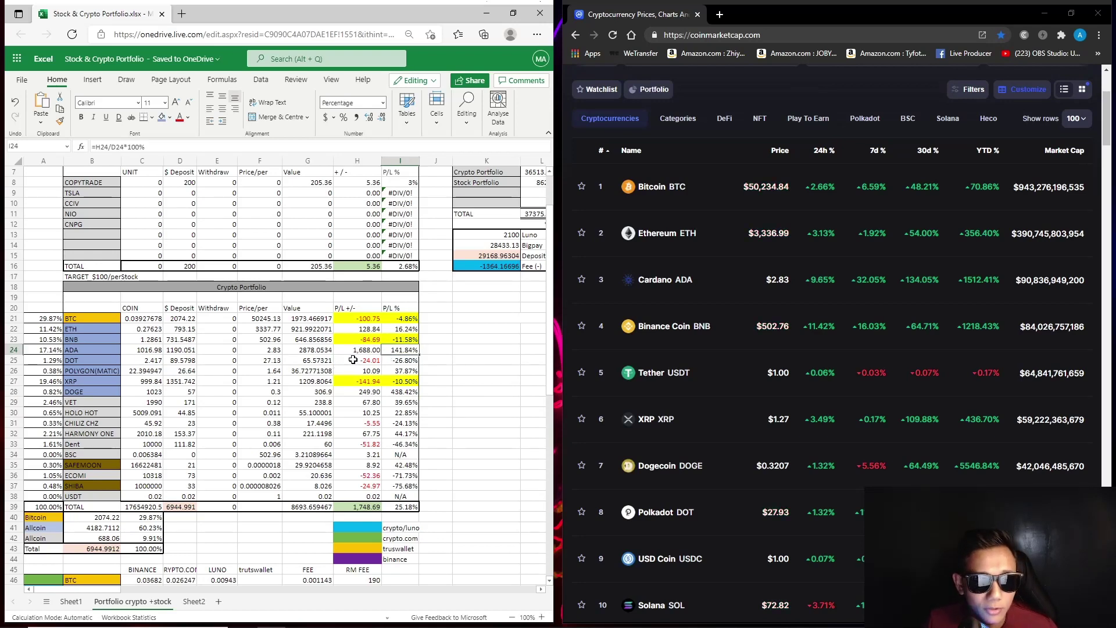
- Set DOT's price to the CoinMarketCap value of 27.93 and check its profit/loss amount
{"action": "left_click", "coordinate": [328, 364]}
{"action": "left_click", "coordinate": [262, 363]}
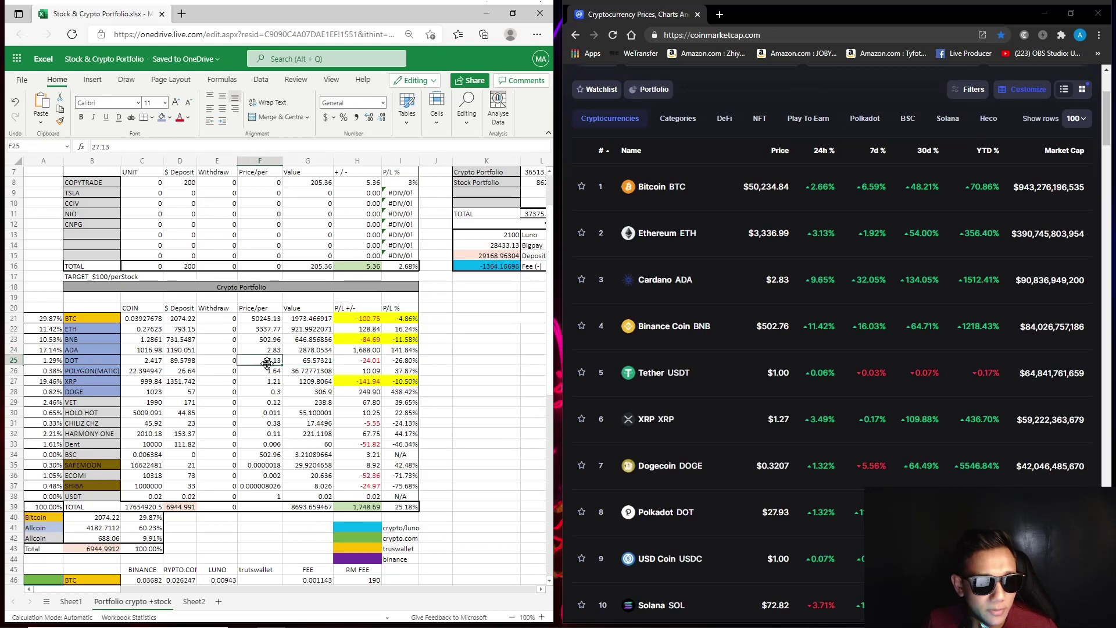
{"action": "scroll", "coordinate": [697, 352], "scroll_direction": "down", "scroll_amount": 3}
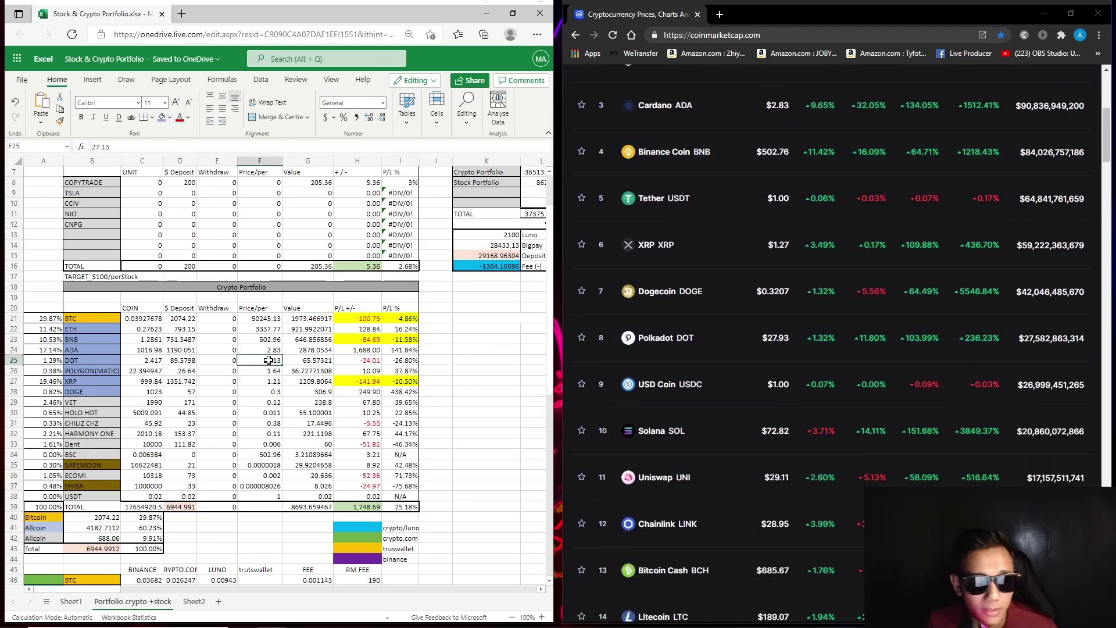
{"action": "type", "text": "27"}
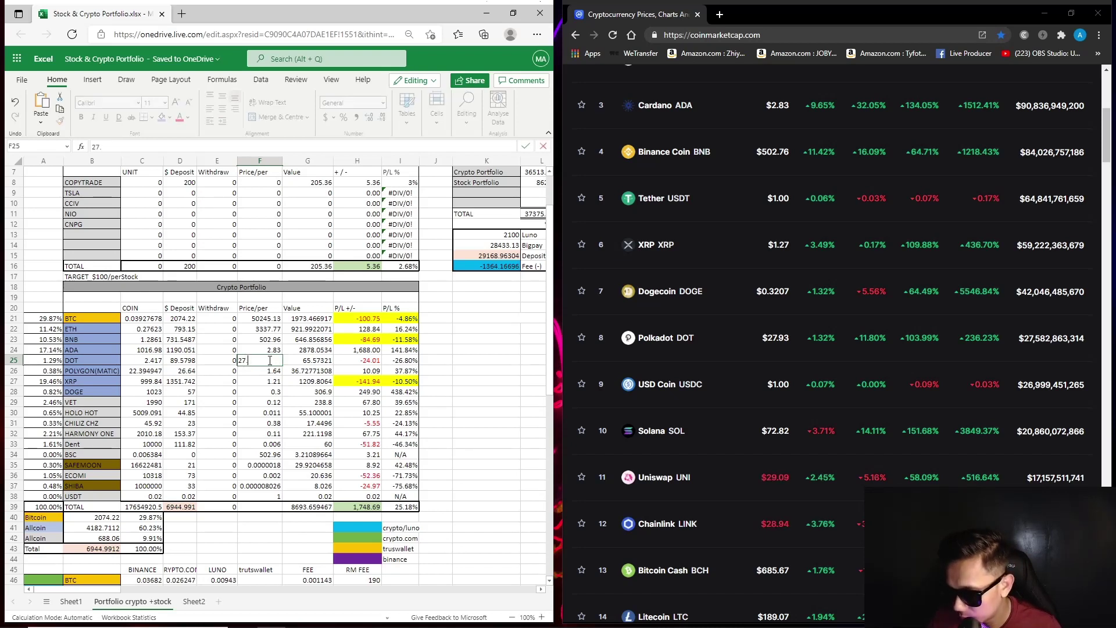
{"action": "key", "text": "Return"}
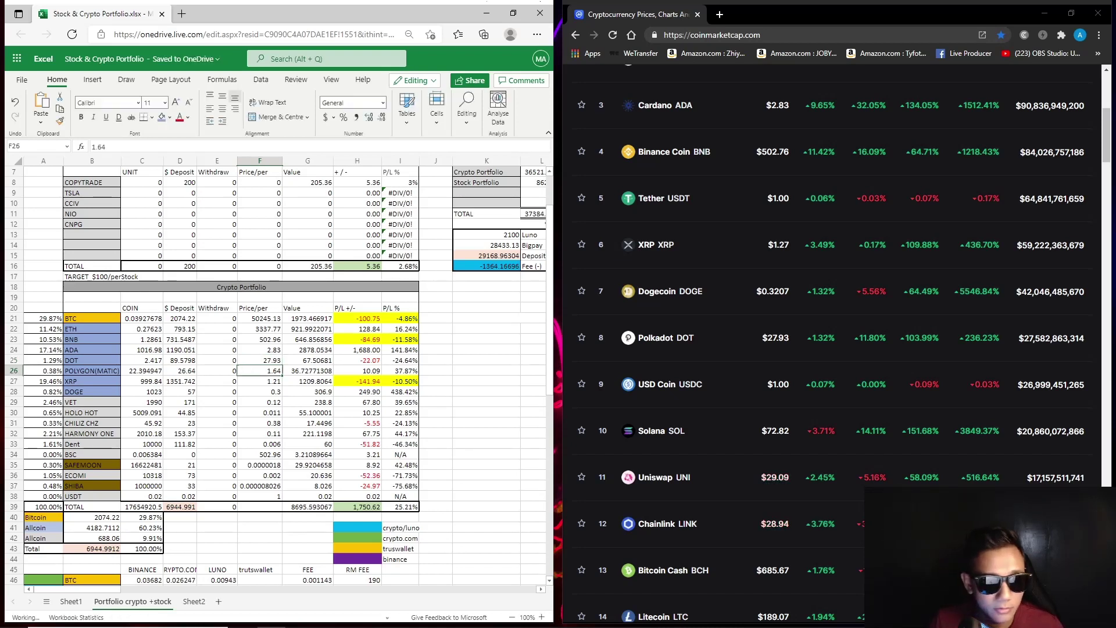
{"action": "left_click", "coordinate": [370, 361]}
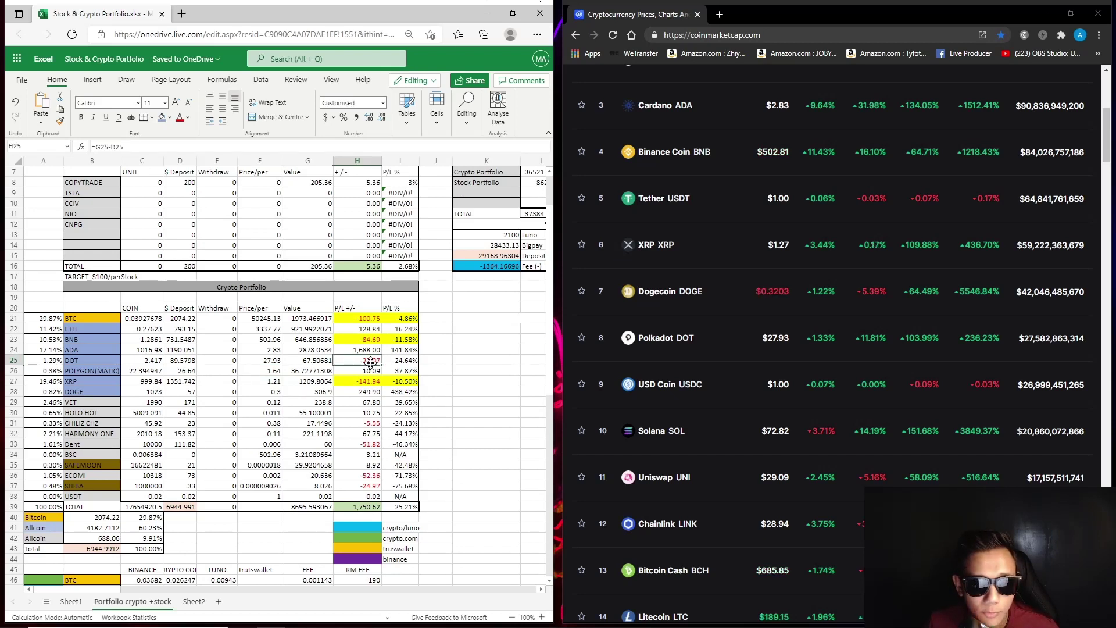
- Set POLYGON(MATIC)'s price to the CoinMarketCap value of 1.62 and check its profit/loss amount
{"action": "left_click", "coordinate": [272, 371]}
{"action": "scroll", "coordinate": [734, 396], "scroll_direction": "down", "scroll_amount": 7}
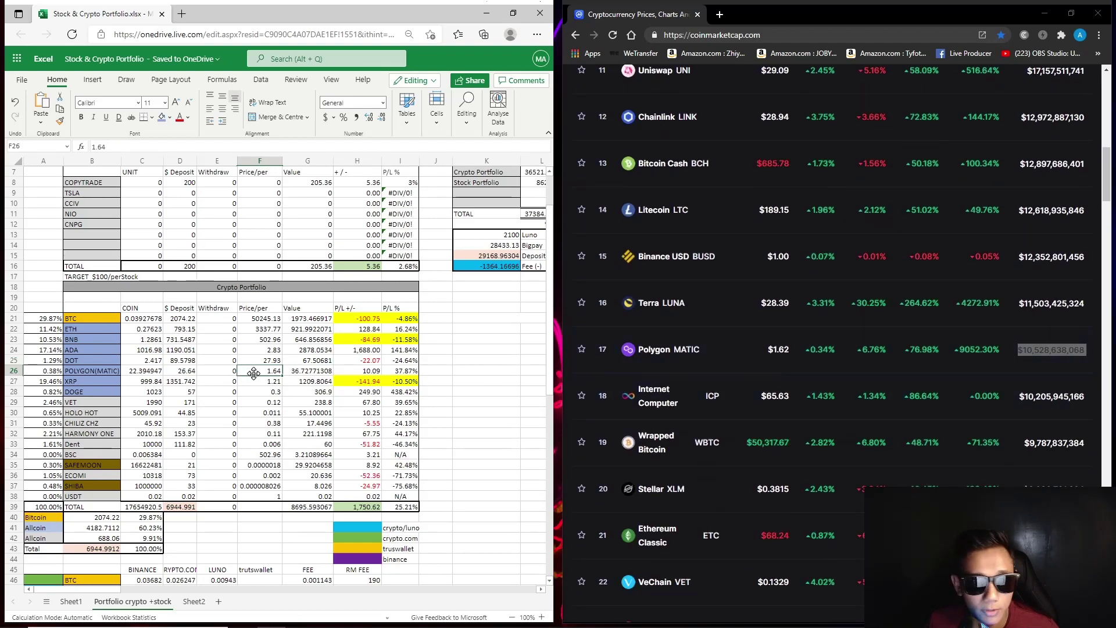
{"action": "type", "text": "1.62"}
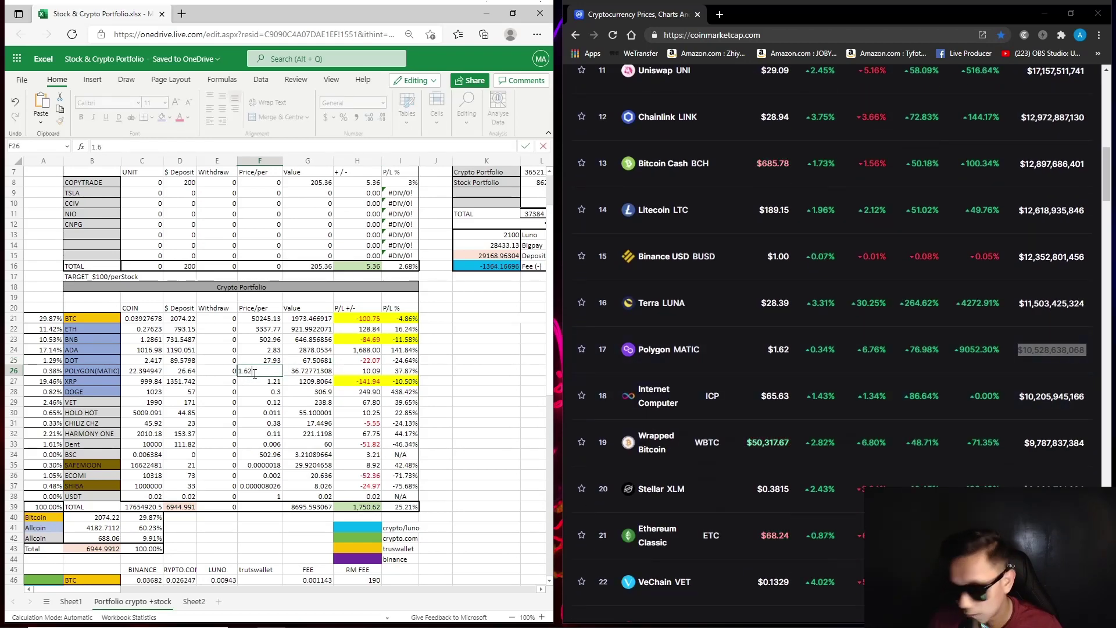
{"action": "key", "text": "Return"}
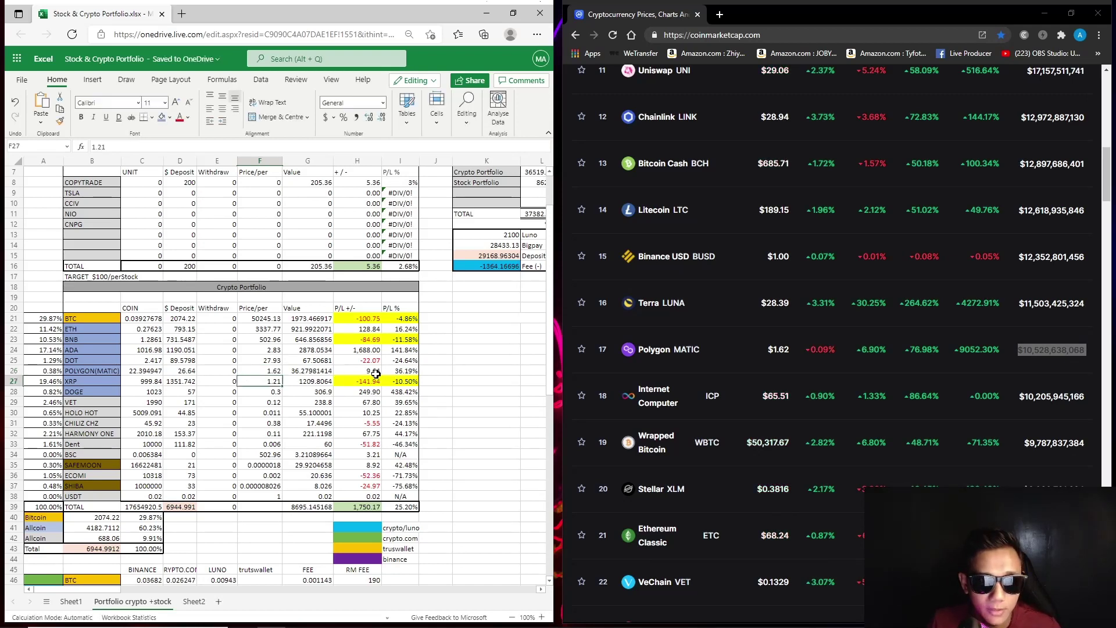
{"action": "left_click", "coordinate": [376, 373]}
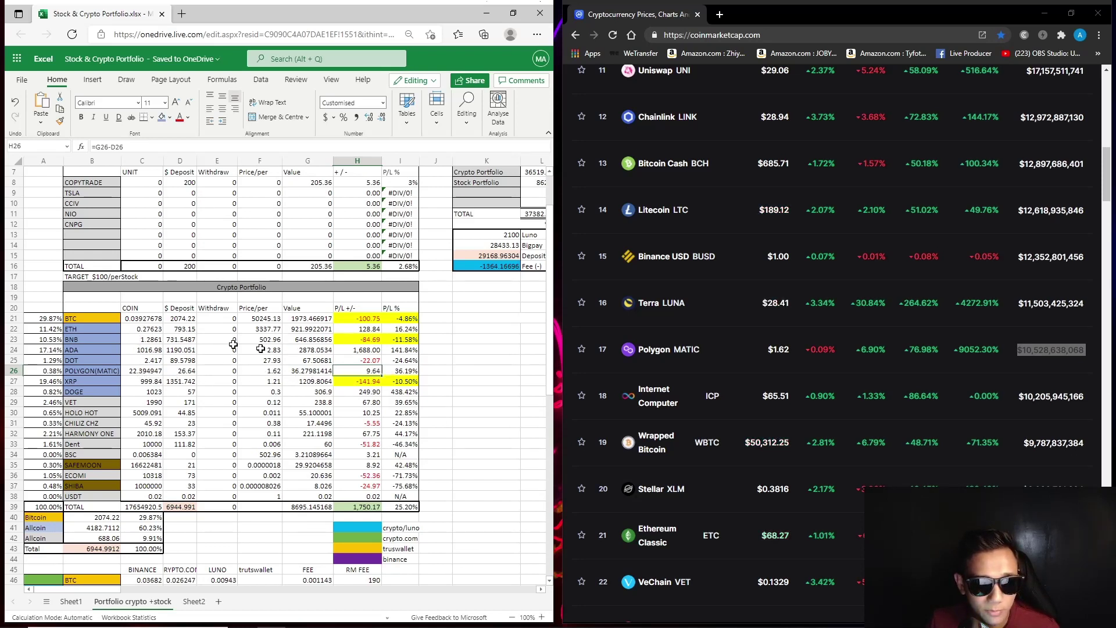
- Set XRP's price to the CoinMarketCap value of 1.27 and check its profit/loss amount
{"action": "left_click", "coordinate": [314, 383]}
{"action": "left_click", "coordinate": [263, 382]}
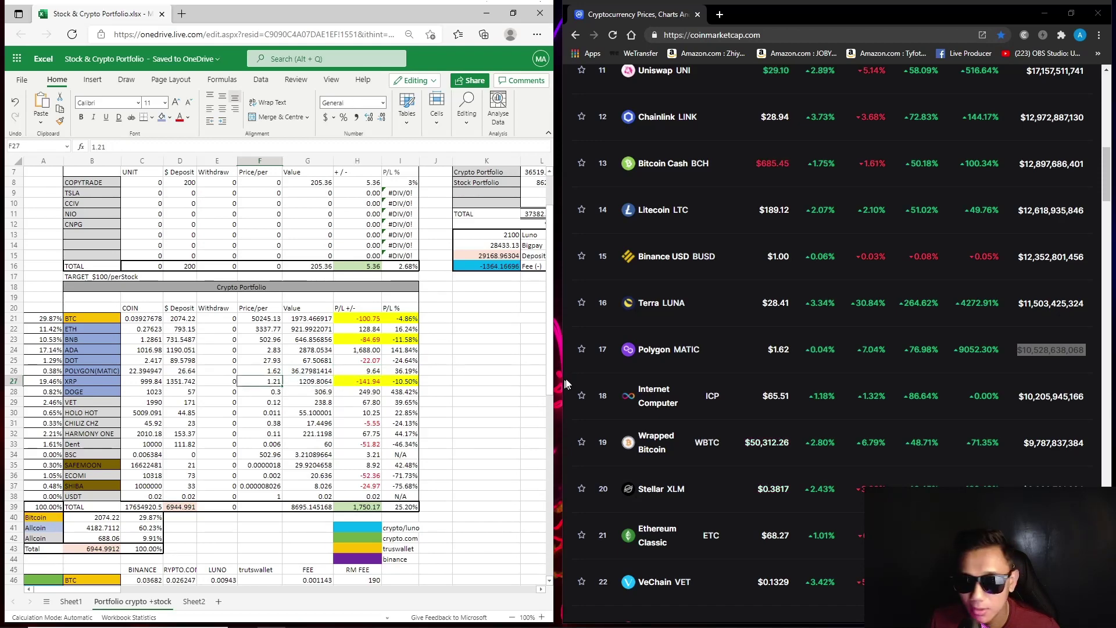
{"action": "scroll", "coordinate": [642, 363], "scroll_direction": "up", "scroll_amount": 2}
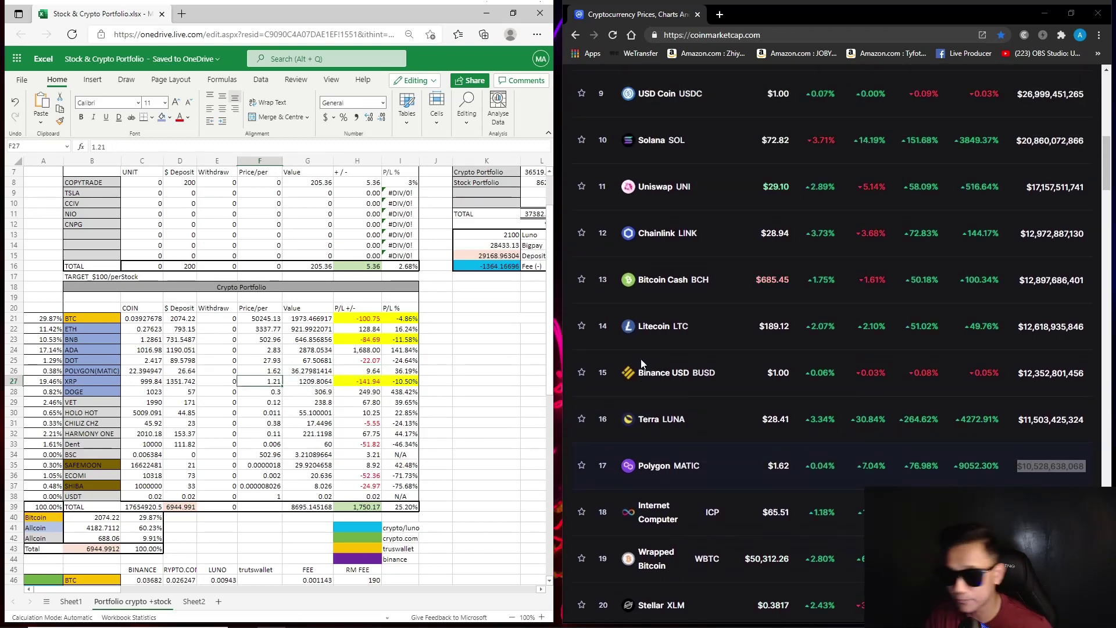
{"action": "scroll", "coordinate": [660, 356], "scroll_direction": "up", "scroll_amount": 2}
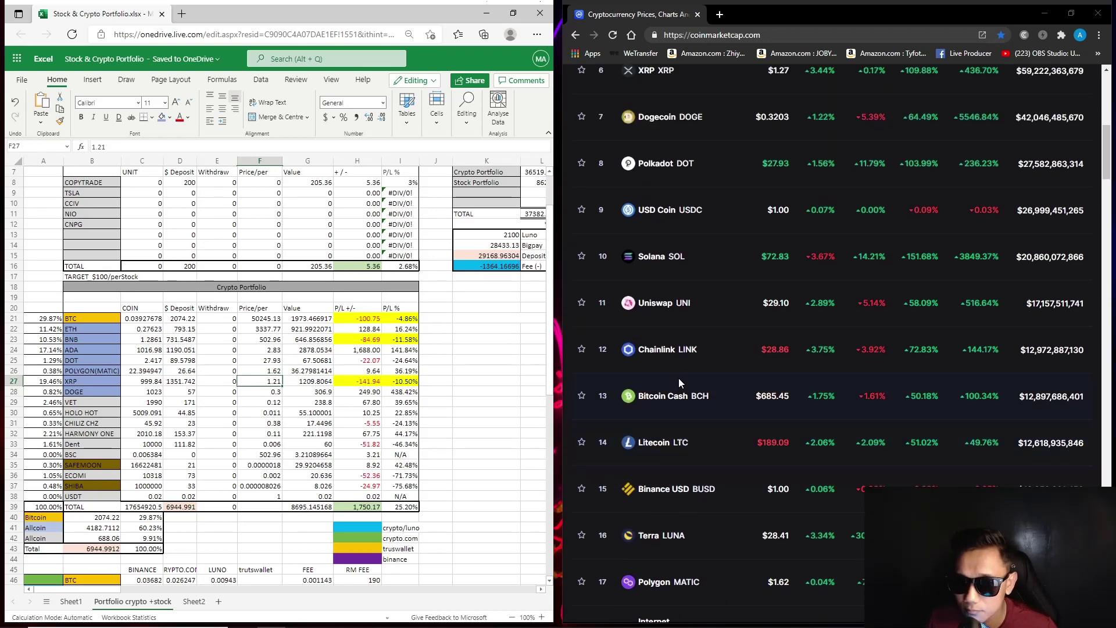
{"action": "scroll", "coordinate": [678, 378], "scroll_direction": "up", "scroll_amount": 3}
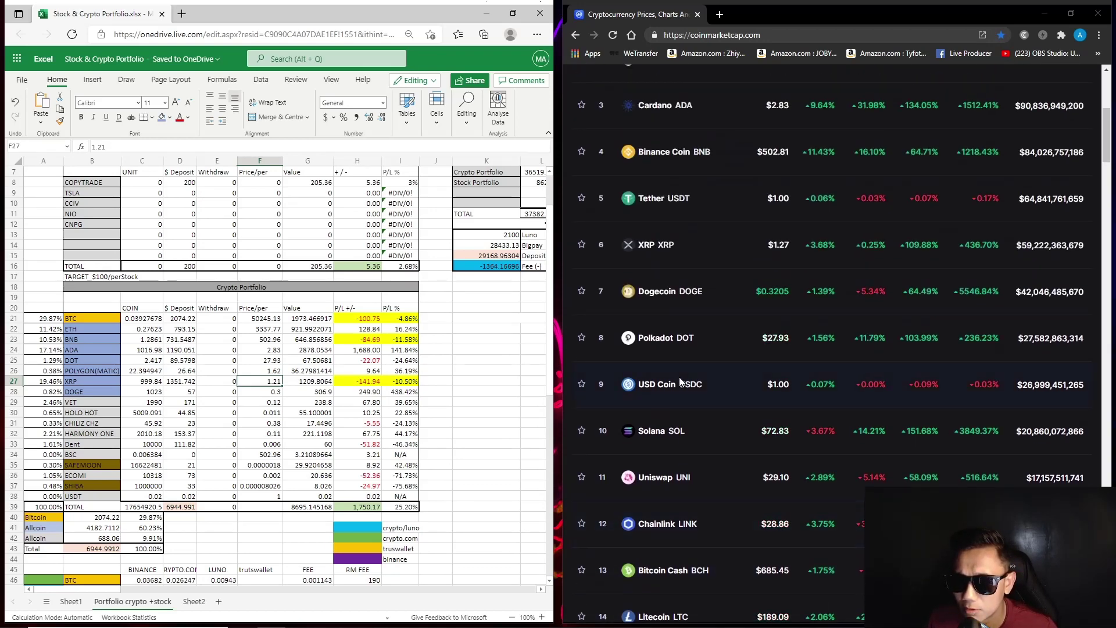
{"action": "type", "text": "1."}
{"action": "key", "text": "Return"}
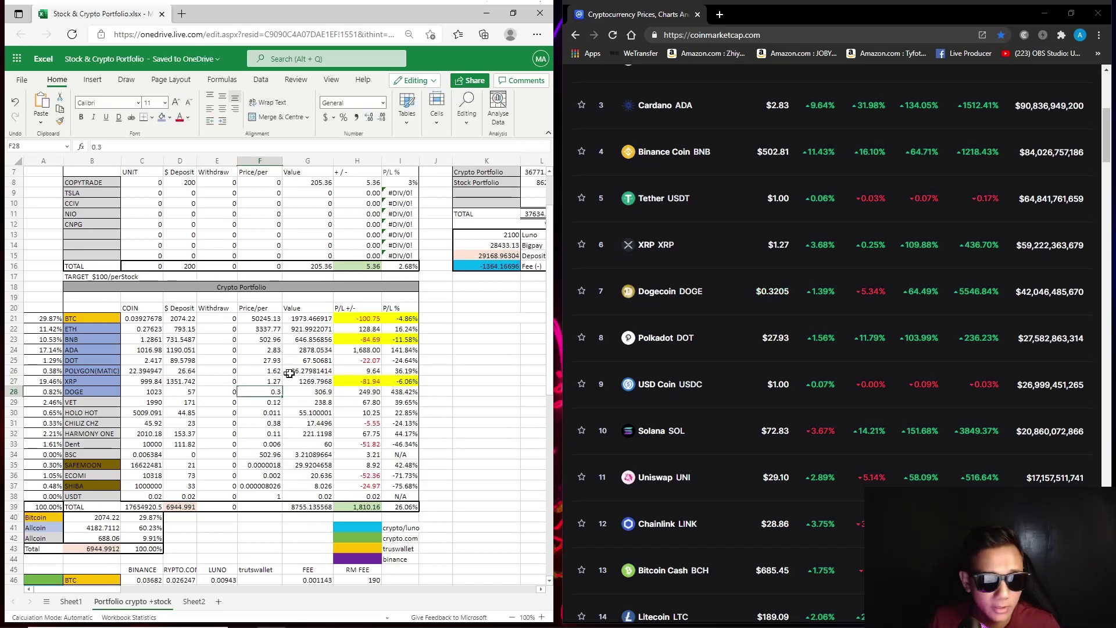
{"action": "left_click", "coordinate": [370, 383]}
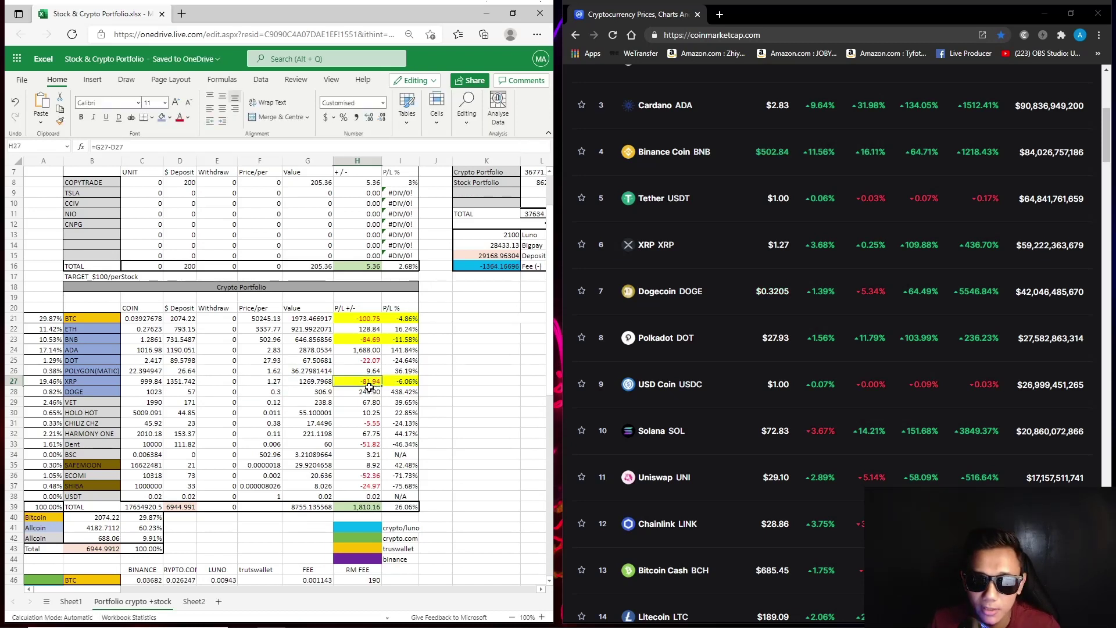
- Set DOGE's price to 0.32, based on its current CoinMarketCap price
{"action": "left_click", "coordinate": [273, 392]}
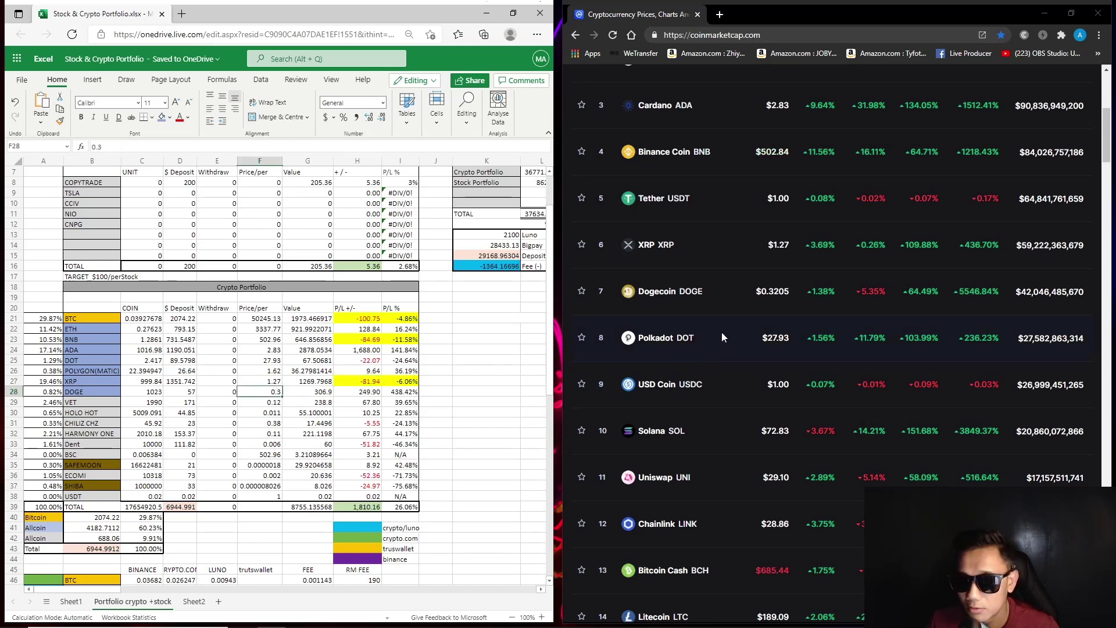
{"action": "type", "text": "0.32"}
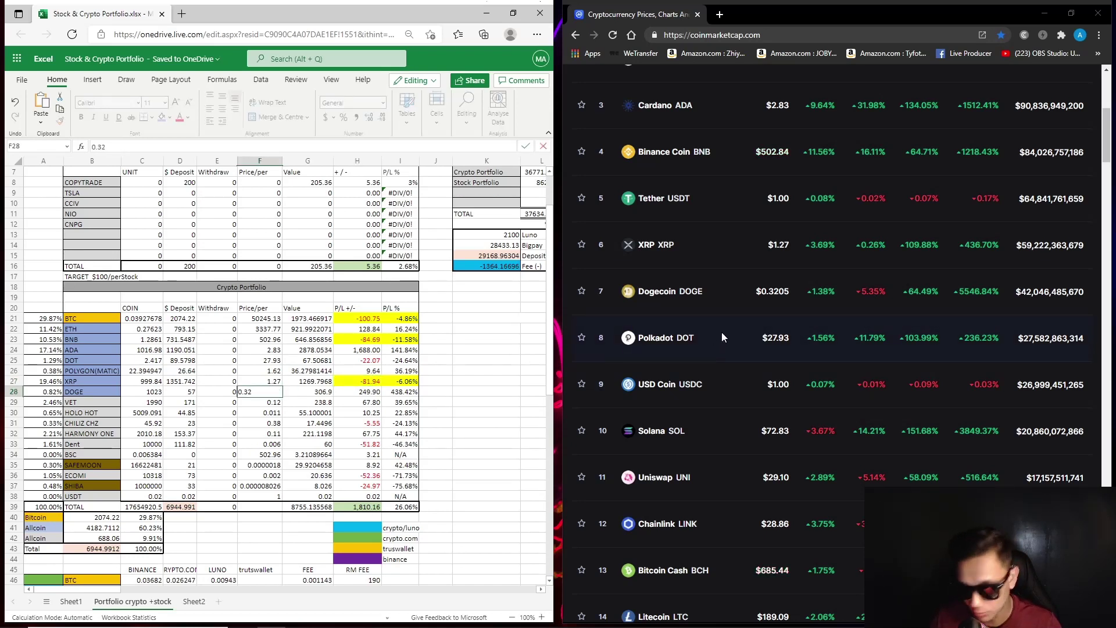
{"action": "key", "text": "Return"}
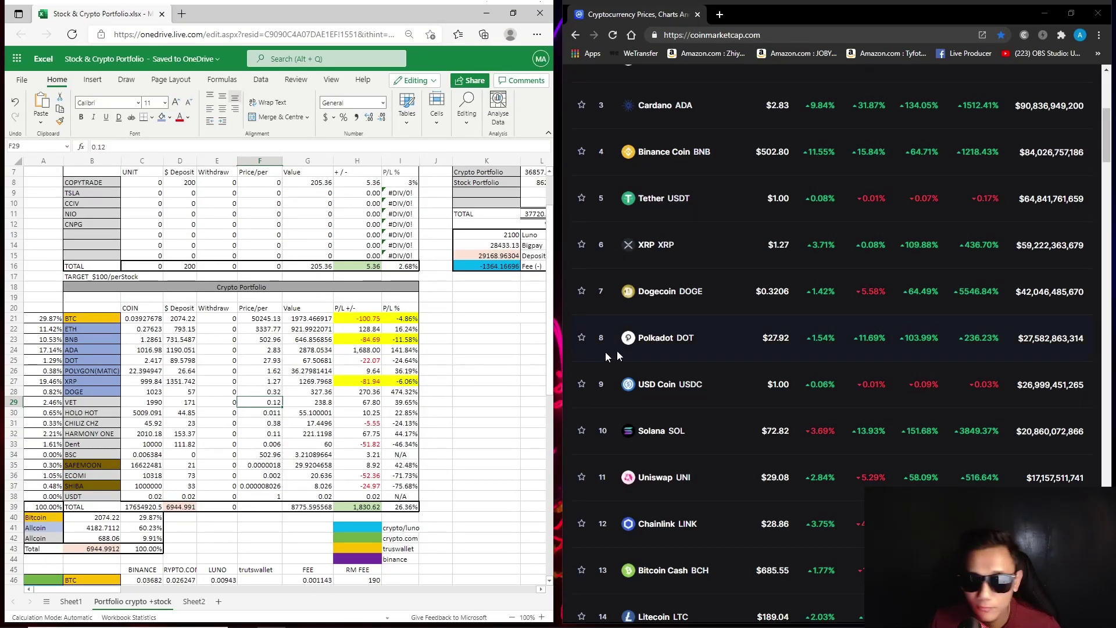
- Find VeChain on CoinMarketCap and set VET's price to 0.13 in the crypto portfolio
{"action": "scroll", "coordinate": [665, 346], "scroll_direction": "down", "scroll_amount": 4}
{"action": "scroll", "coordinate": [667, 341], "scroll_direction": "down", "scroll_amount": 2}
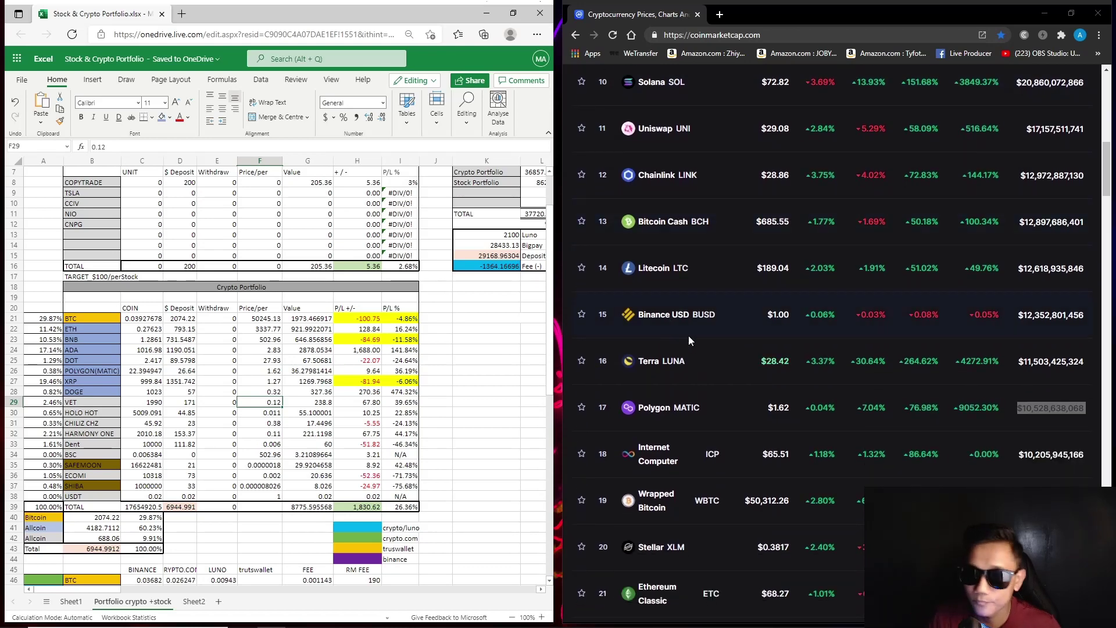
{"action": "scroll", "coordinate": [687, 335], "scroll_direction": "down", "scroll_amount": 4}
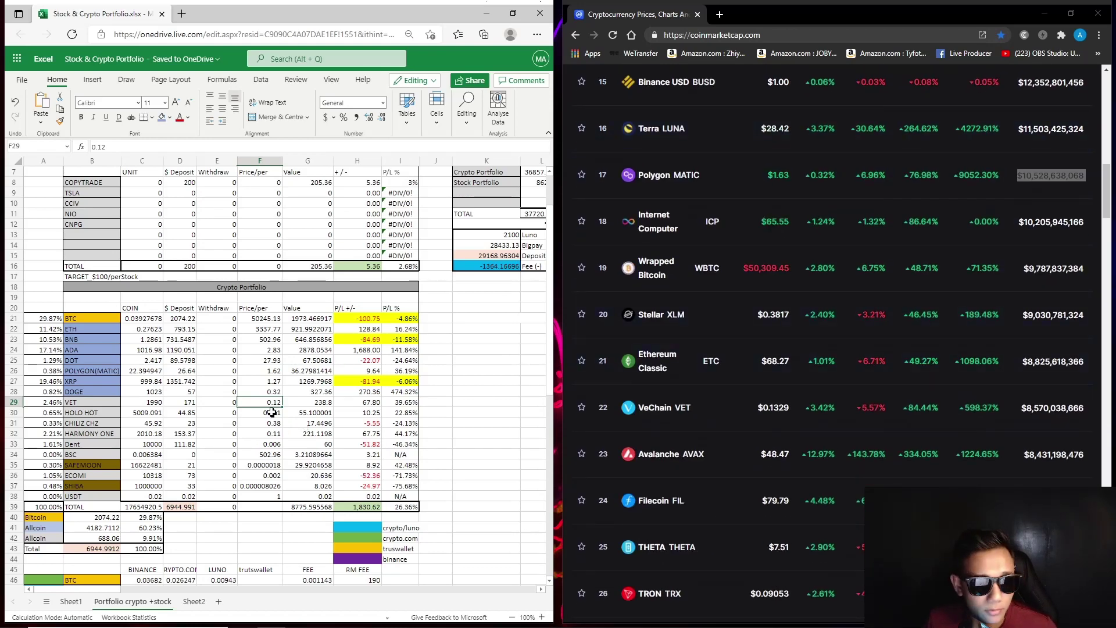
{"action": "type", "text": "0.13"}
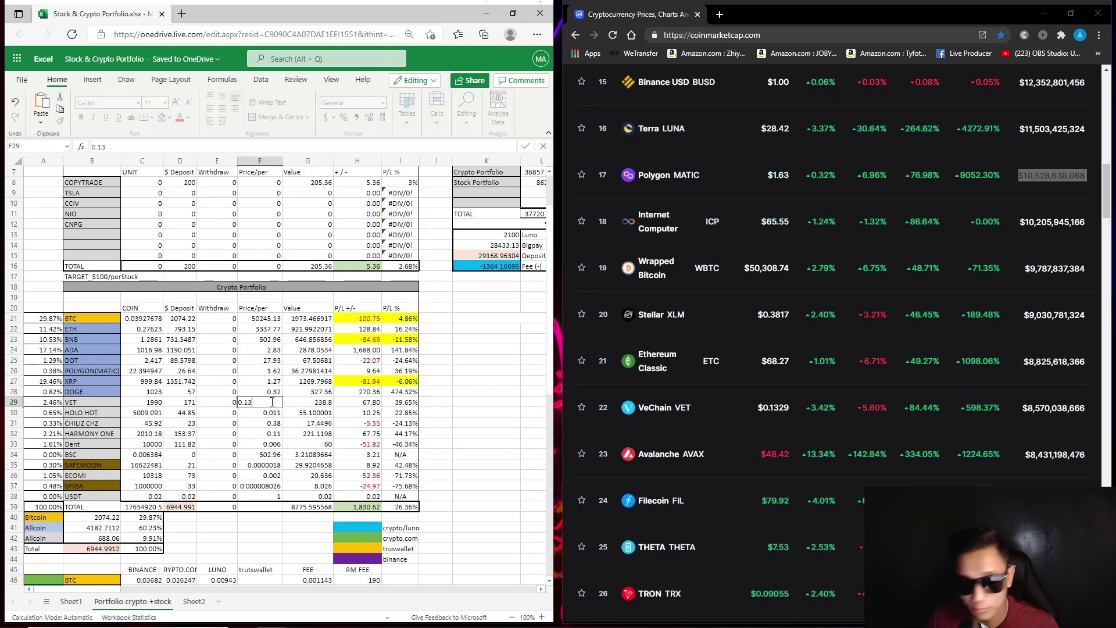
{"action": "left_click", "coordinate": [274, 413]}
- Find Harmony on CoinMarketCap, set HARMONY ONE's price to 0.12 and check its profit/loss amount
{"action": "scroll", "coordinate": [749, 353], "scroll_direction": "down", "scroll_amount": 5}
{"action": "scroll", "coordinate": [750, 354], "scroll_direction": "down", "scroll_amount": 13}
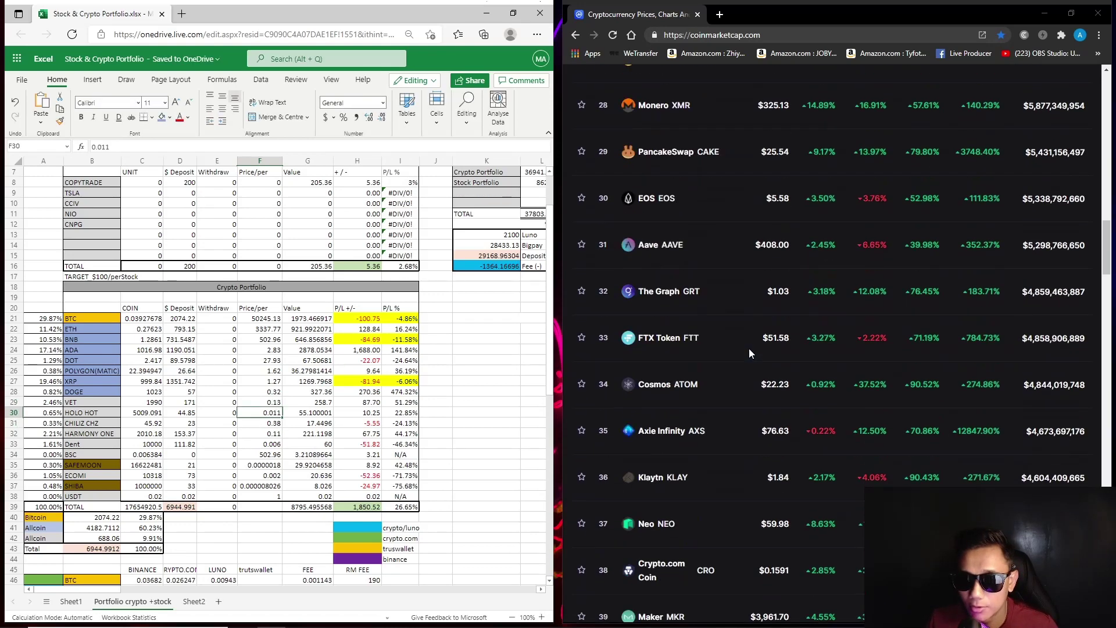
{"action": "scroll", "coordinate": [750, 347], "scroll_direction": "down", "scroll_amount": 18}
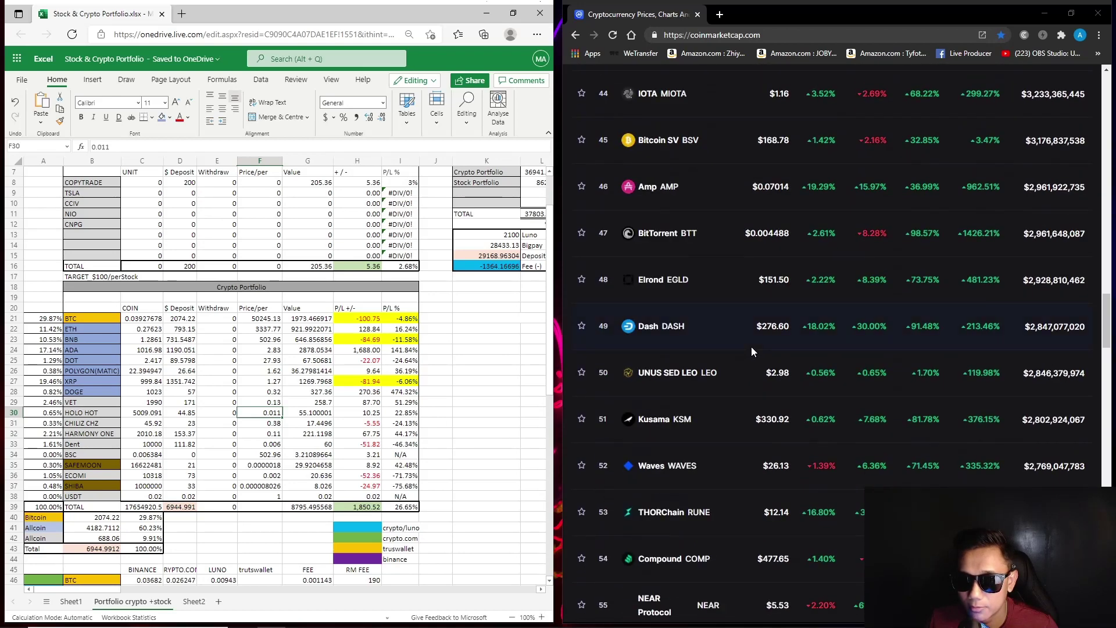
{"action": "scroll", "coordinate": [765, 249], "scroll_direction": "down", "scroll_amount": 12}
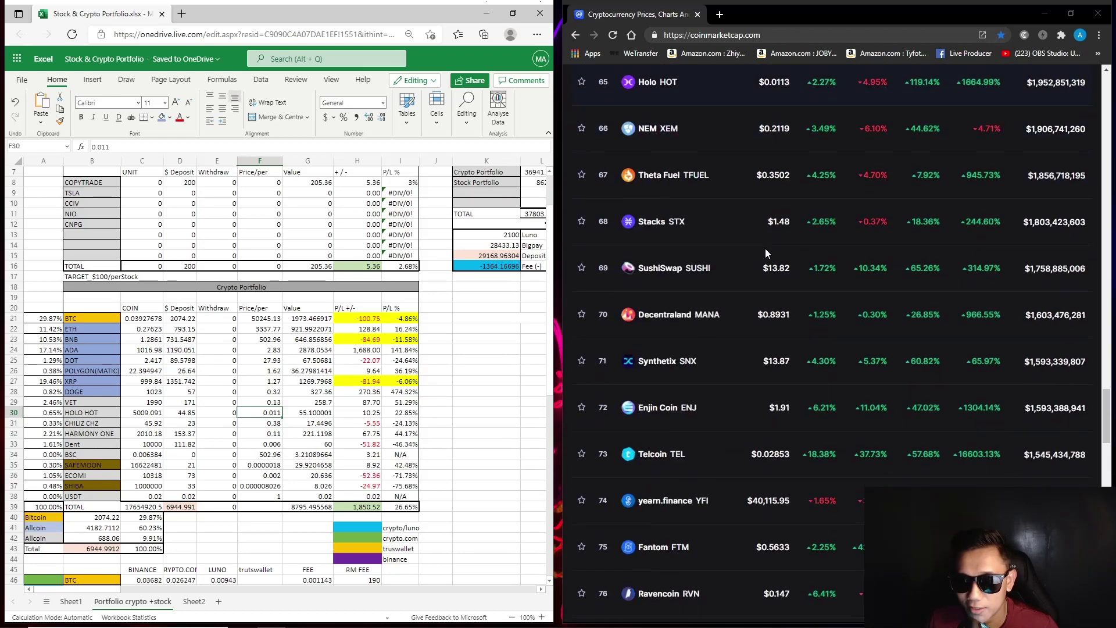
{"action": "scroll", "coordinate": [764, 249], "scroll_direction": "down", "scroll_amount": 4}
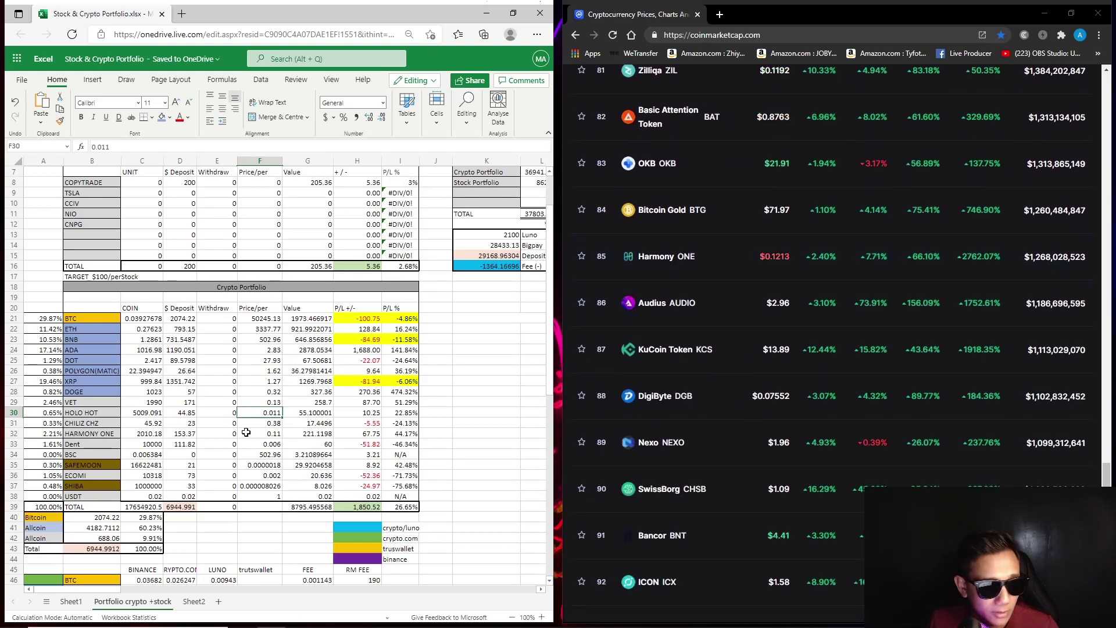
{"action": "left_click", "coordinate": [263, 434]}
{"action": "type", "text": "0.12"}
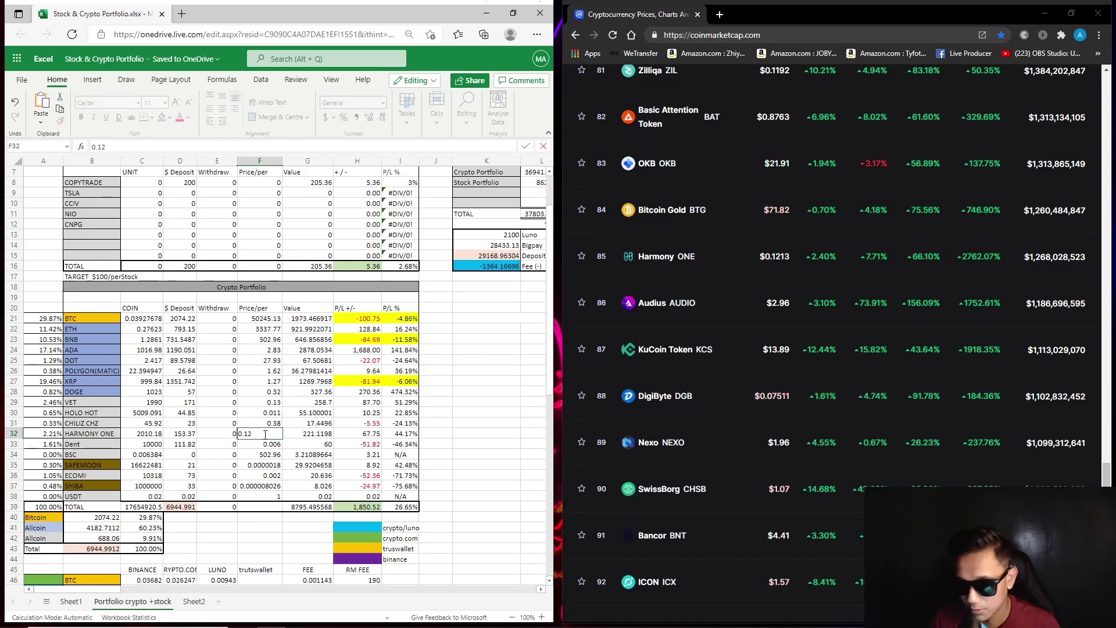
{"action": "key", "text": "Return"}
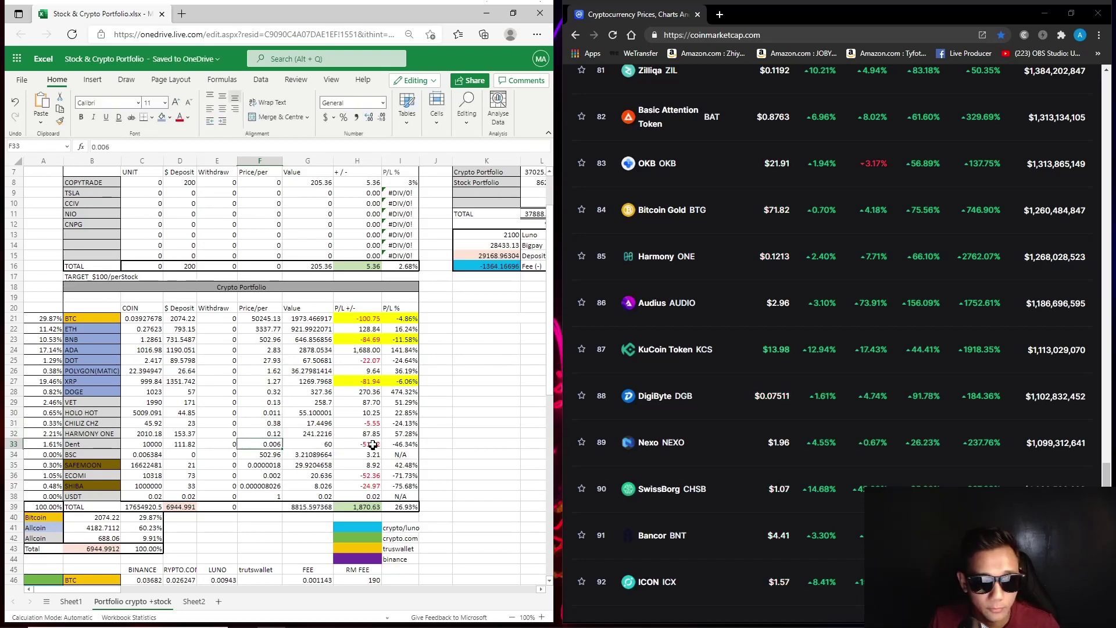
{"action": "left_click", "coordinate": [369, 434]}
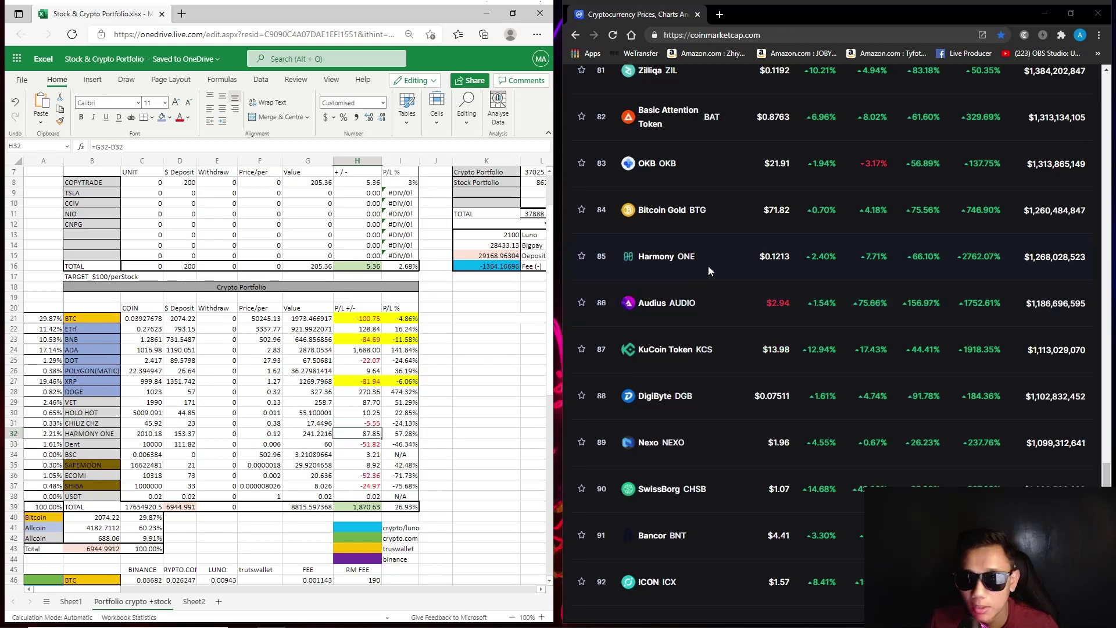
- Look through the CoinMarketCap list and compare the Holo and Chiliz prices with those in the crypto portfolio
{"action": "scroll", "coordinate": [708, 272], "scroll_direction": "down", "scroll_amount": 6}
{"action": "scroll", "coordinate": [709, 270], "scroll_direction": "down", "scroll_amount": 4}
{"action": "scroll", "coordinate": [709, 271], "scroll_direction": "up", "scroll_amount": 4}
{"action": "scroll", "coordinate": [709, 270], "scroll_direction": "up", "scroll_amount": 8}
{"action": "scroll", "coordinate": [709, 270], "scroll_direction": "up", "scroll_amount": 8}
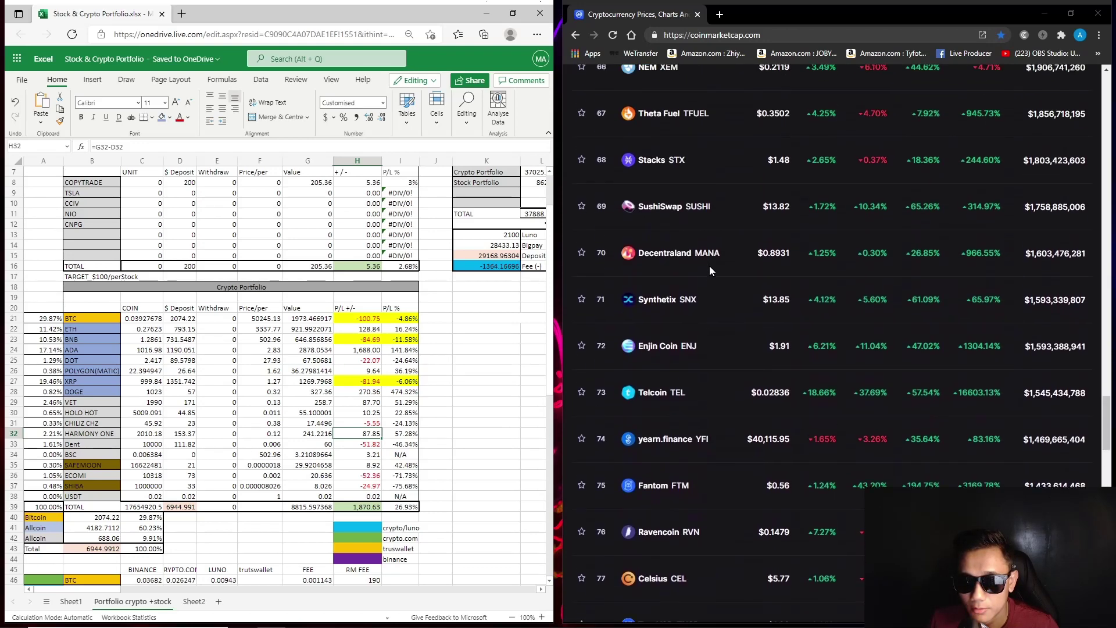
{"action": "scroll", "coordinate": [709, 270], "scroll_direction": "up", "scroll_amount": 5}
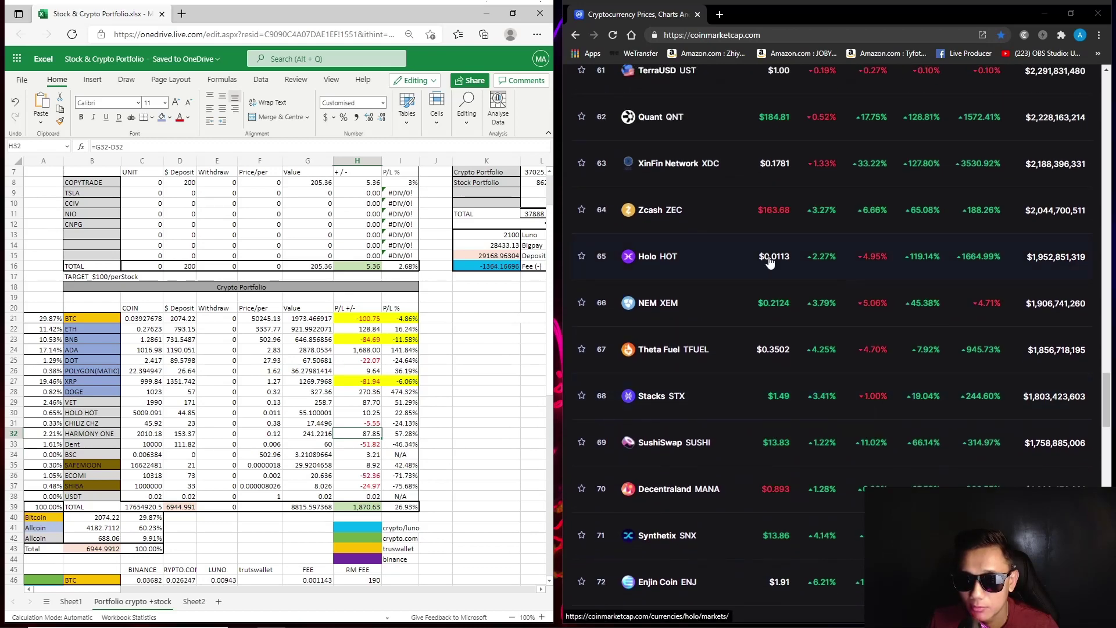
{"action": "left_click", "coordinate": [266, 413]}
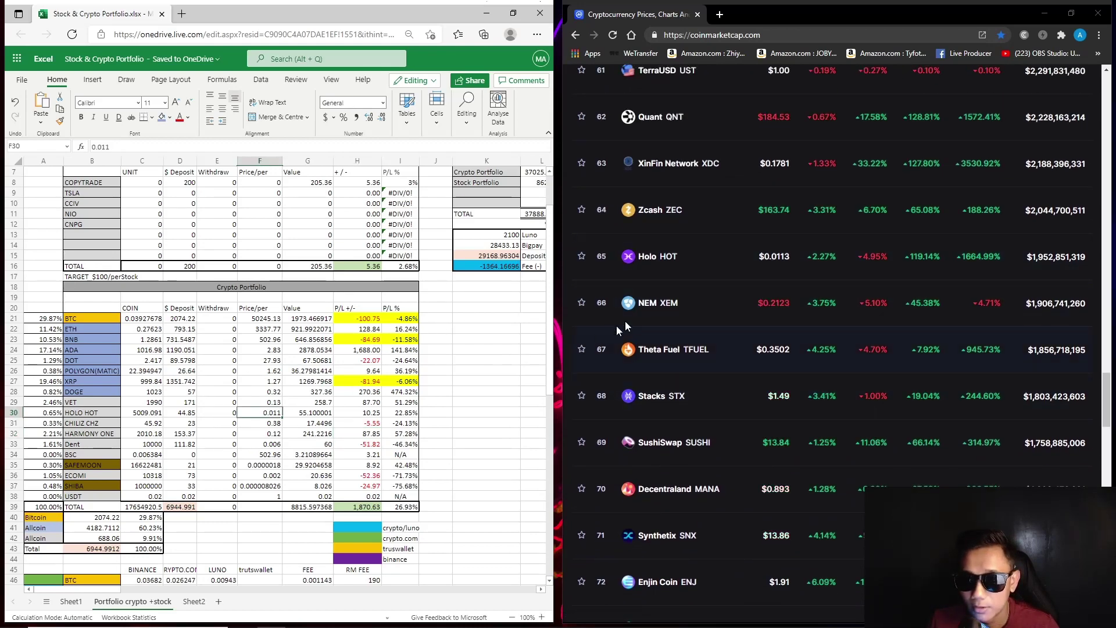
{"action": "scroll", "coordinate": [691, 274], "scroll_direction": "up", "scroll_amount": 3}
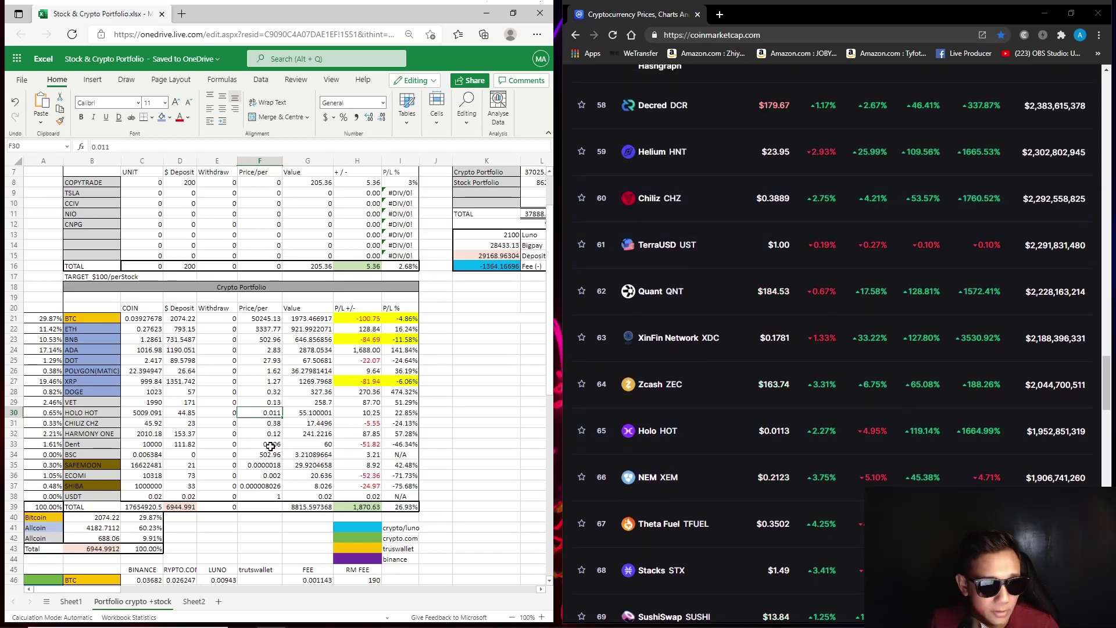
- Search CoinMarketCap for Dent and compare its current price with the one in the crypto portfolio
{"action": "left_click", "coordinate": [272, 444]}
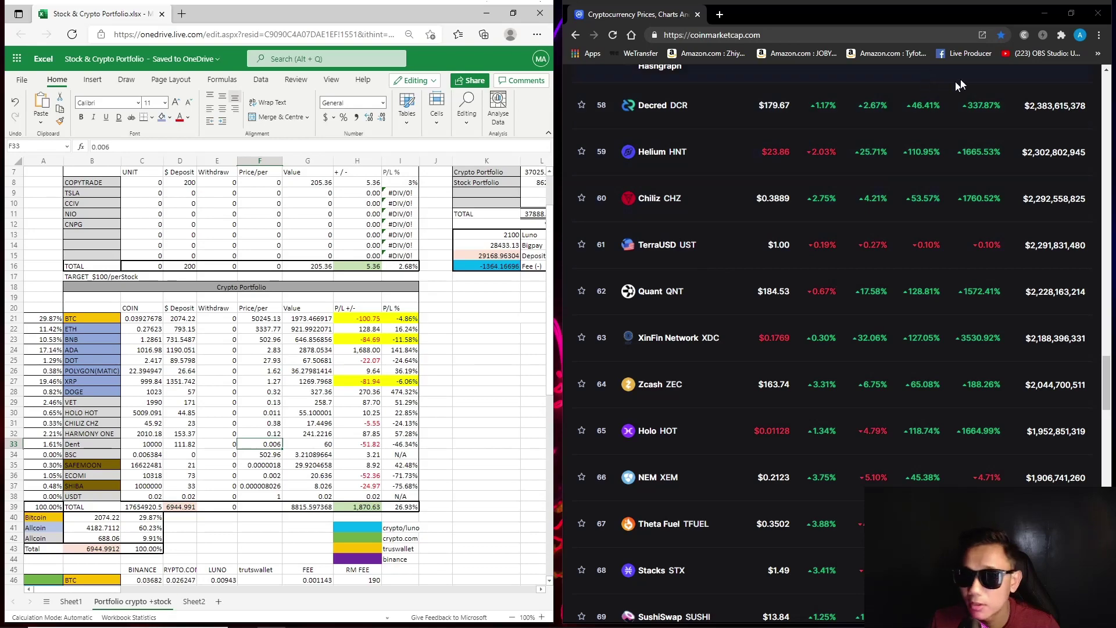
{"action": "scroll", "coordinate": [859, 190], "scroll_direction": "up", "scroll_amount": 20}
{"action": "scroll", "coordinate": [889, 193], "scroll_direction": "up", "scroll_amount": 18}
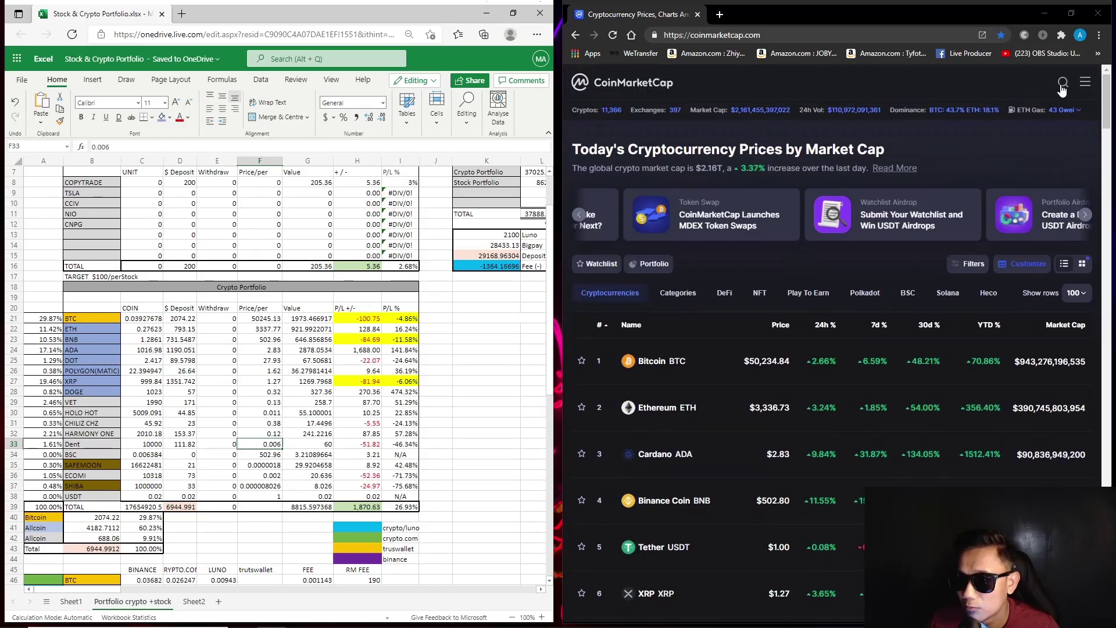
{"action": "left_click", "coordinate": [1061, 86]}
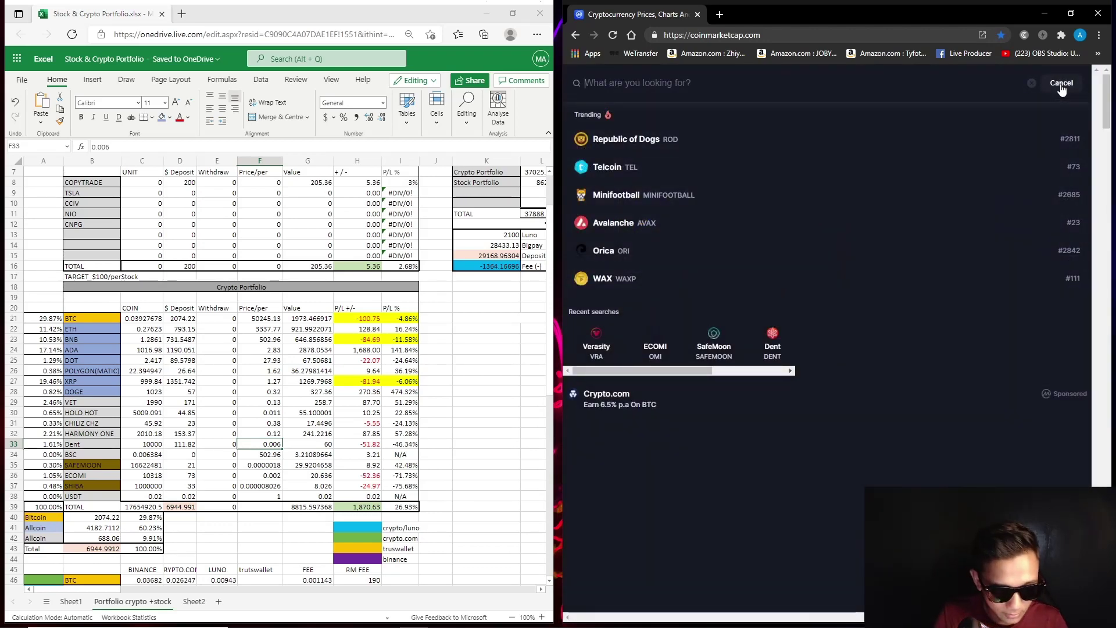
{"action": "type", "text": "dent"}
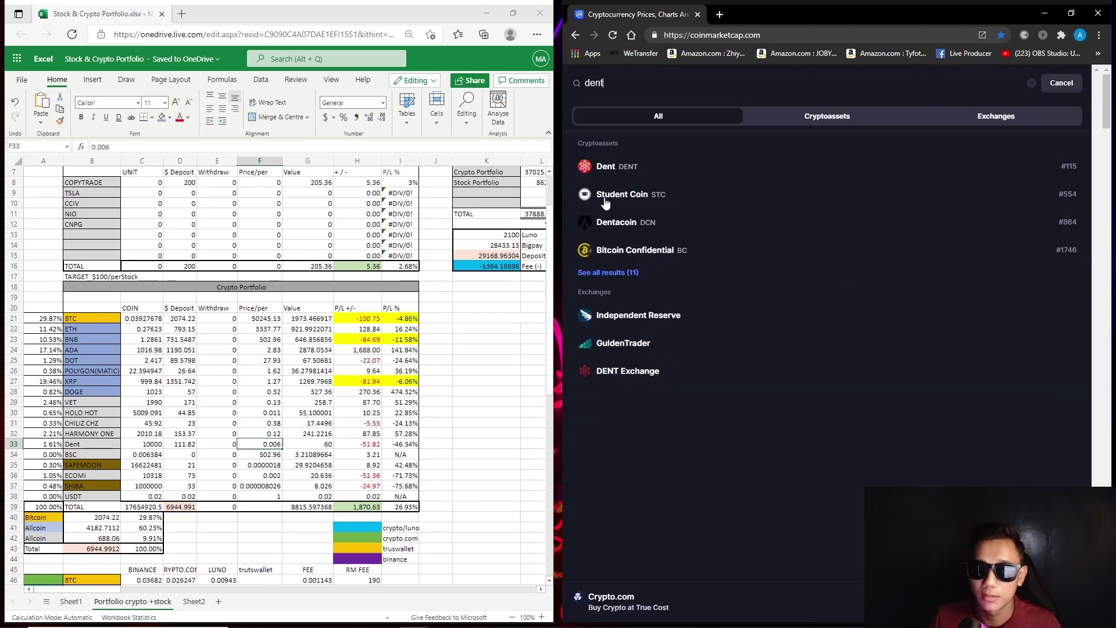
{"action": "left_click", "coordinate": [625, 168]}
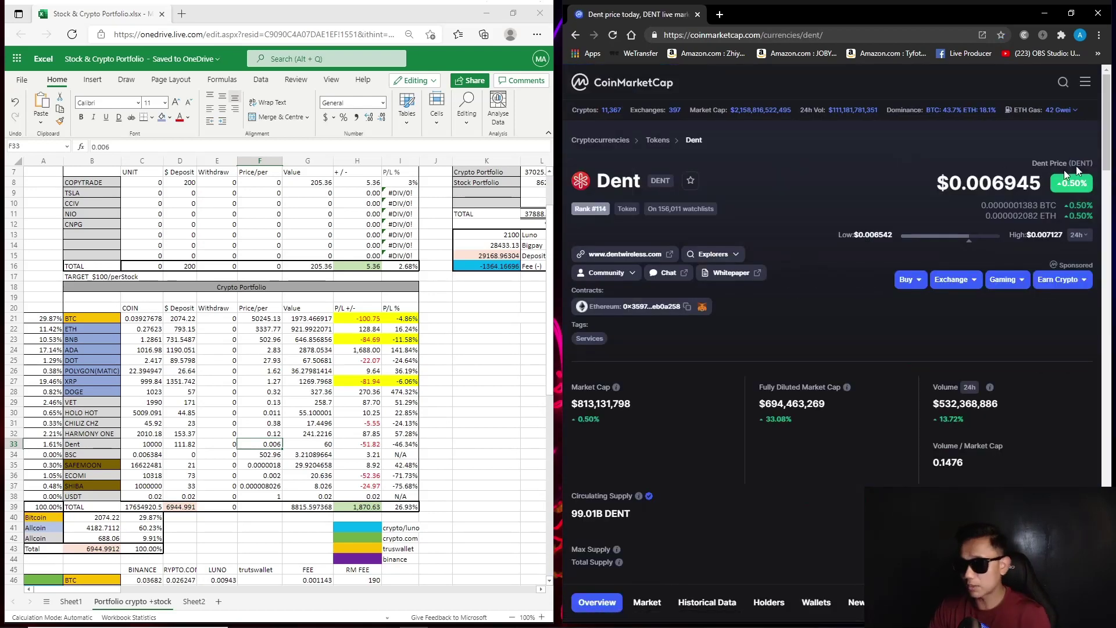
- Find SafeMoon on CoinMarketCap, set SAFEMOON's price to 0.000002 in the crypto portfolio and check its profit/loss amount
{"action": "left_click", "coordinate": [264, 455]}
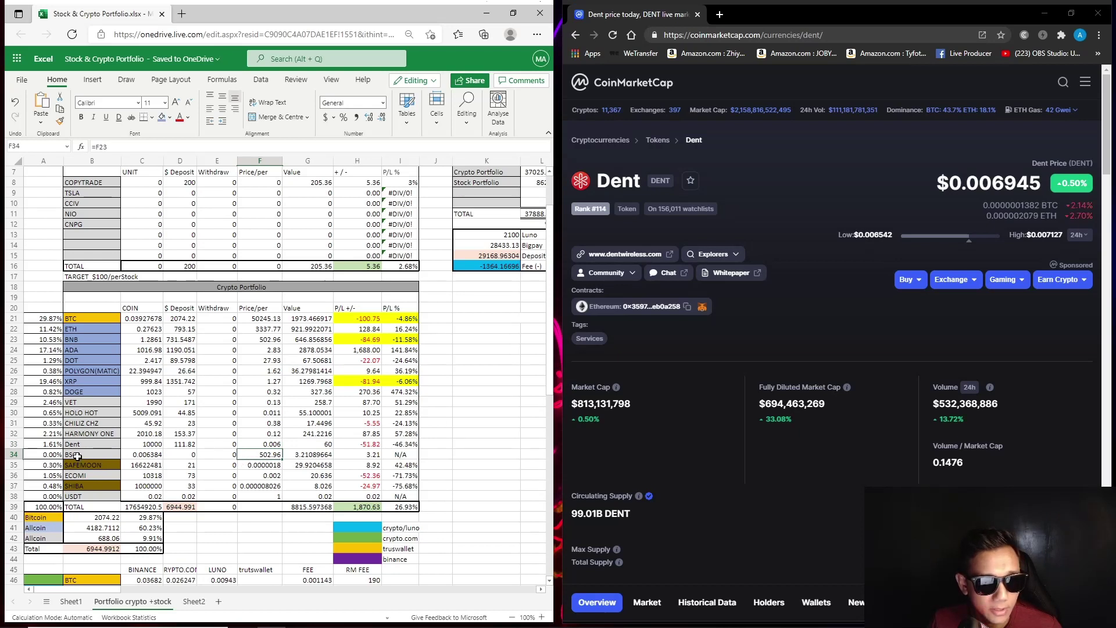
{"action": "left_click", "coordinate": [262, 466]}
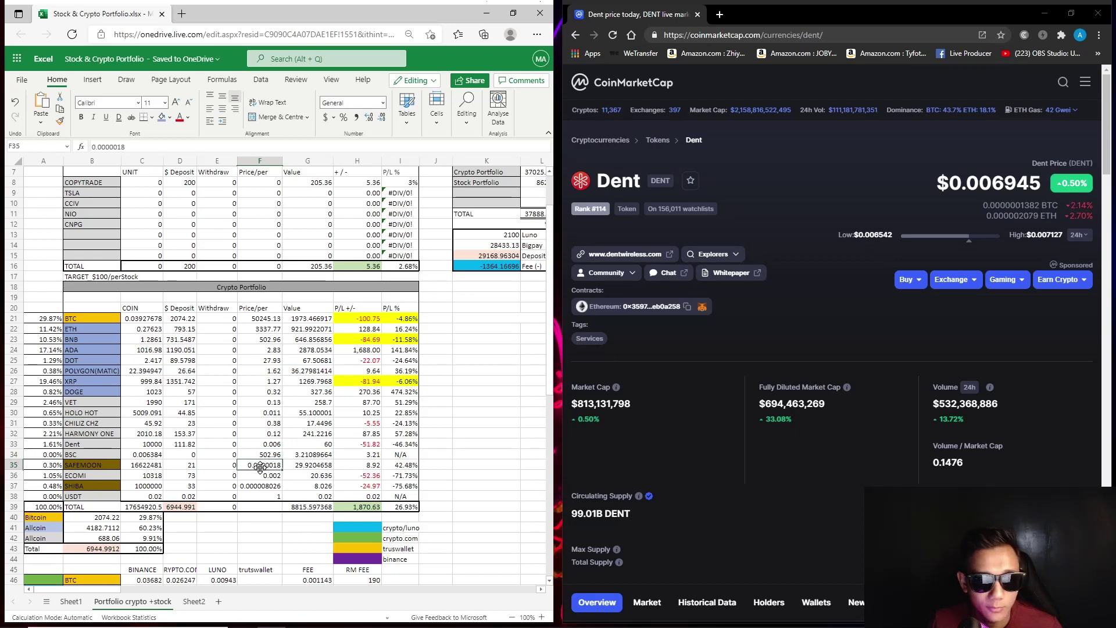
{"action": "left_click", "coordinate": [1060, 84]}
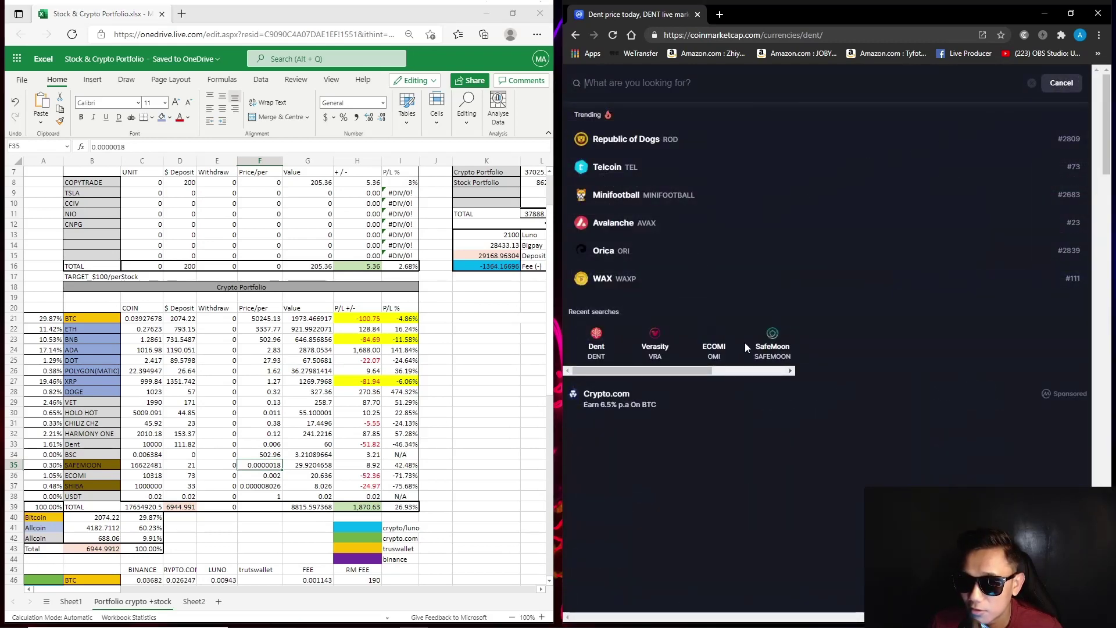
{"action": "left_click", "coordinate": [774, 348]}
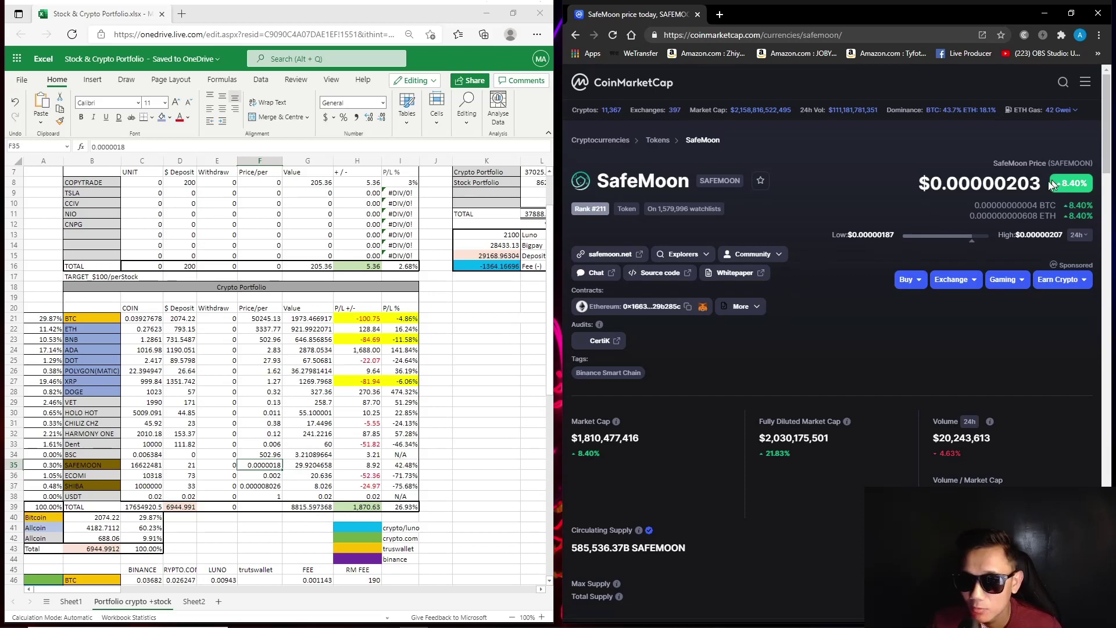
{"action": "double_click", "coordinate": [270, 465]}
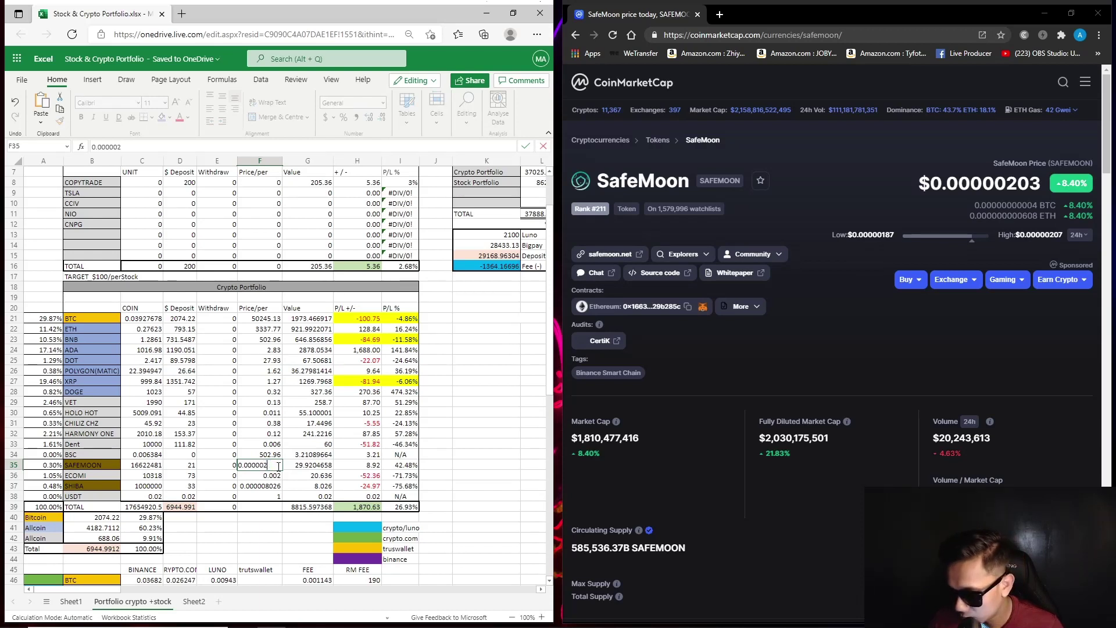
{"action": "key", "text": "Return"}
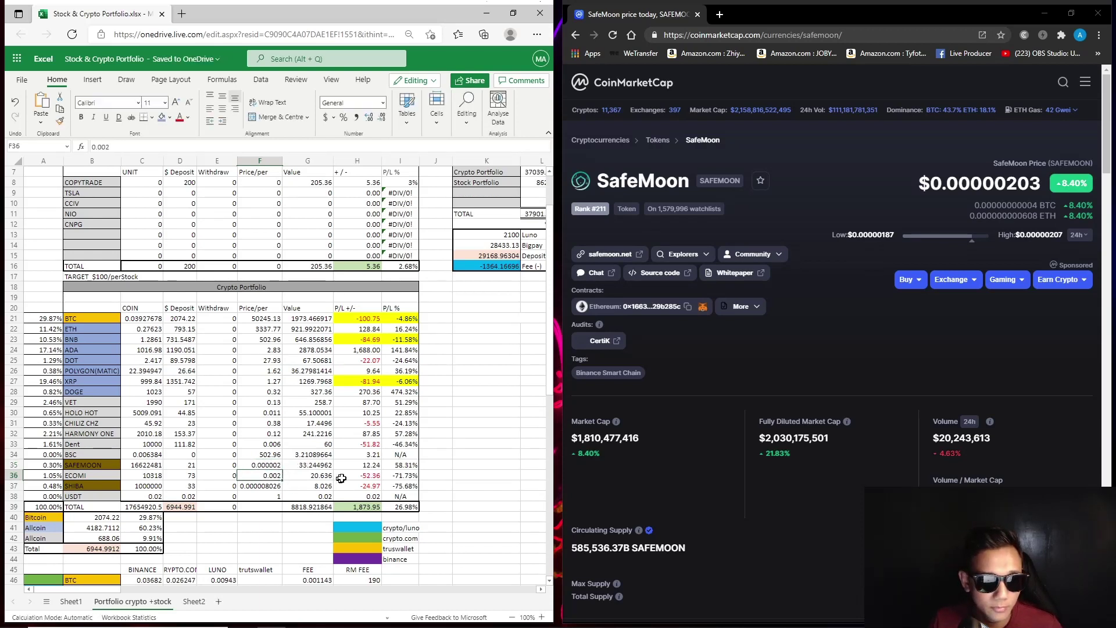
{"action": "left_click", "coordinate": [371, 467]}
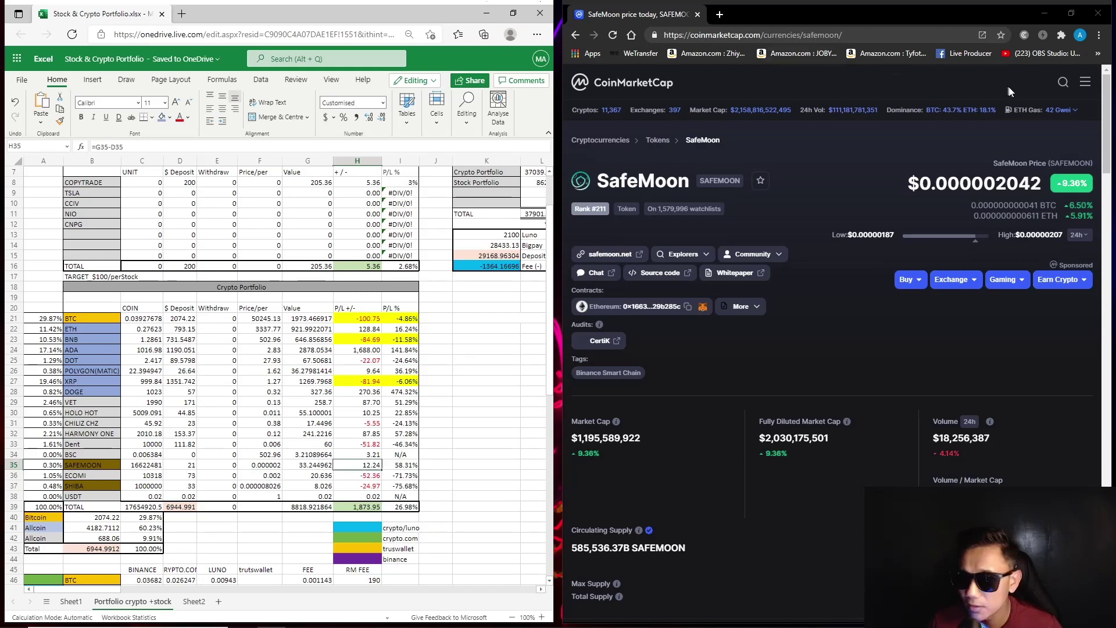
- Search CoinMarketCap for ECOMI and check its current price
{"action": "left_click", "coordinate": [1061, 83]}
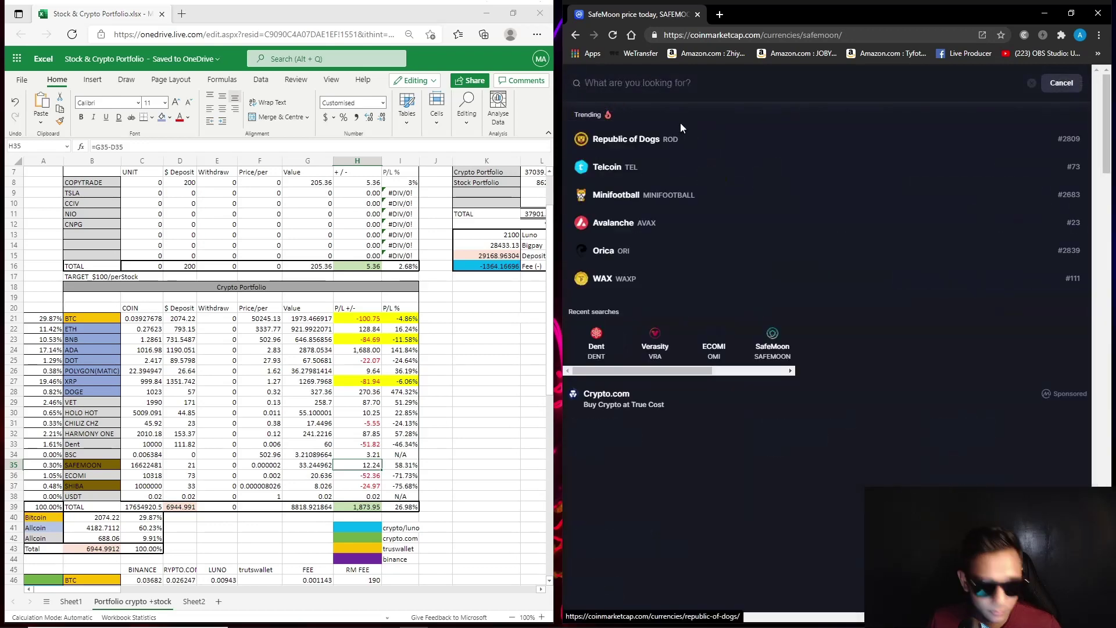
{"action": "type", "text": "ecomi"}
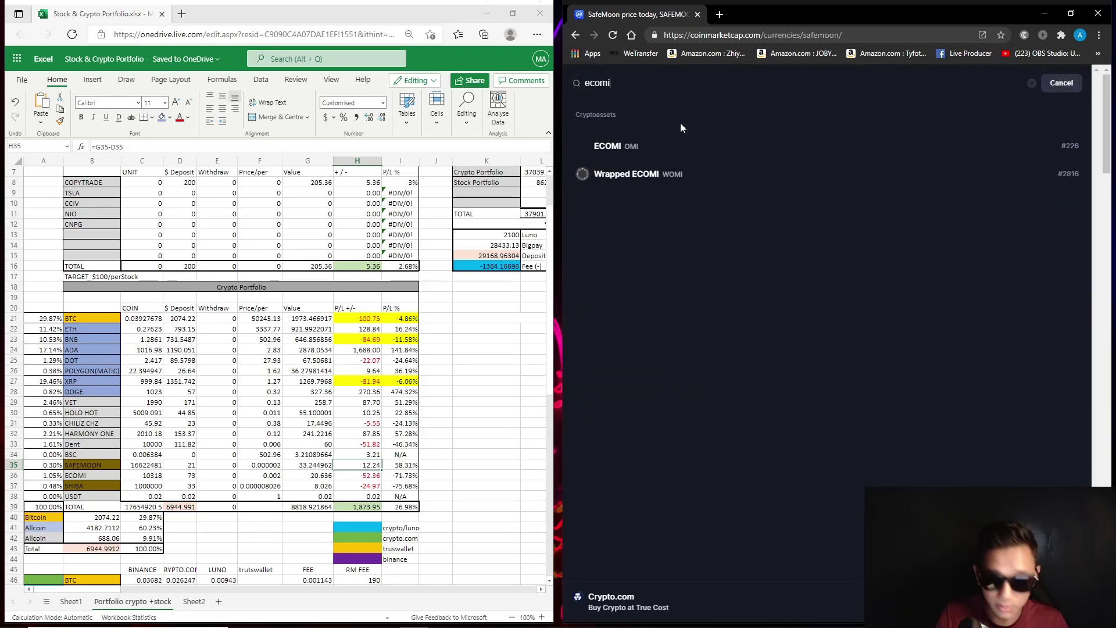
{"action": "left_click", "coordinate": [630, 146]}
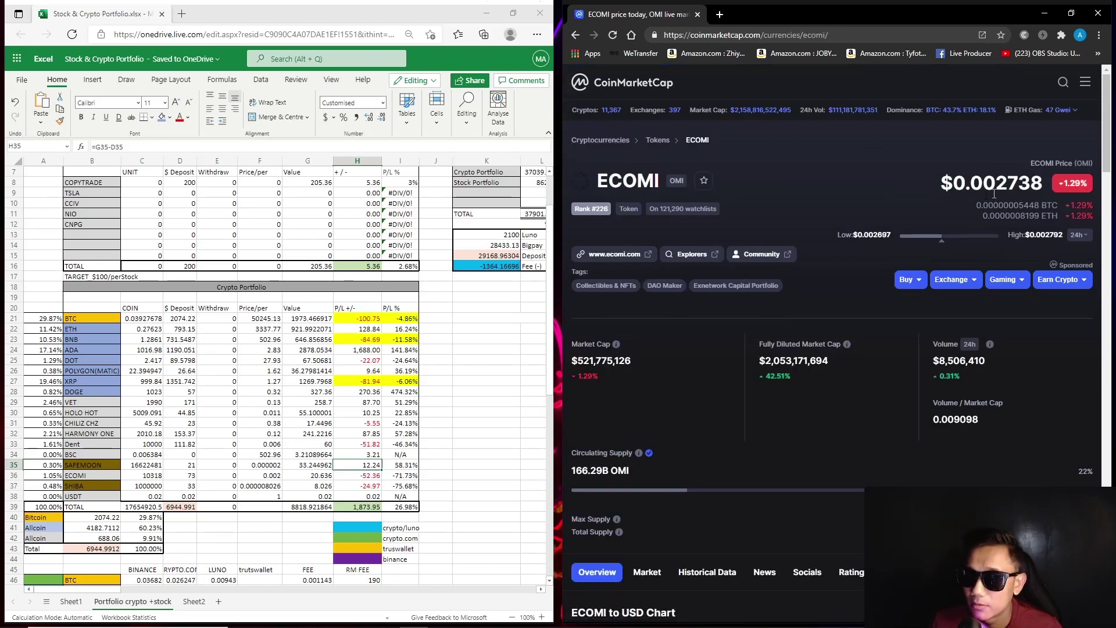
- Find SHIBA INU in the CoinMarketCap list and compare its price with SHIBA's in the crypto portfolio
{"action": "left_click", "coordinate": [267, 488]}
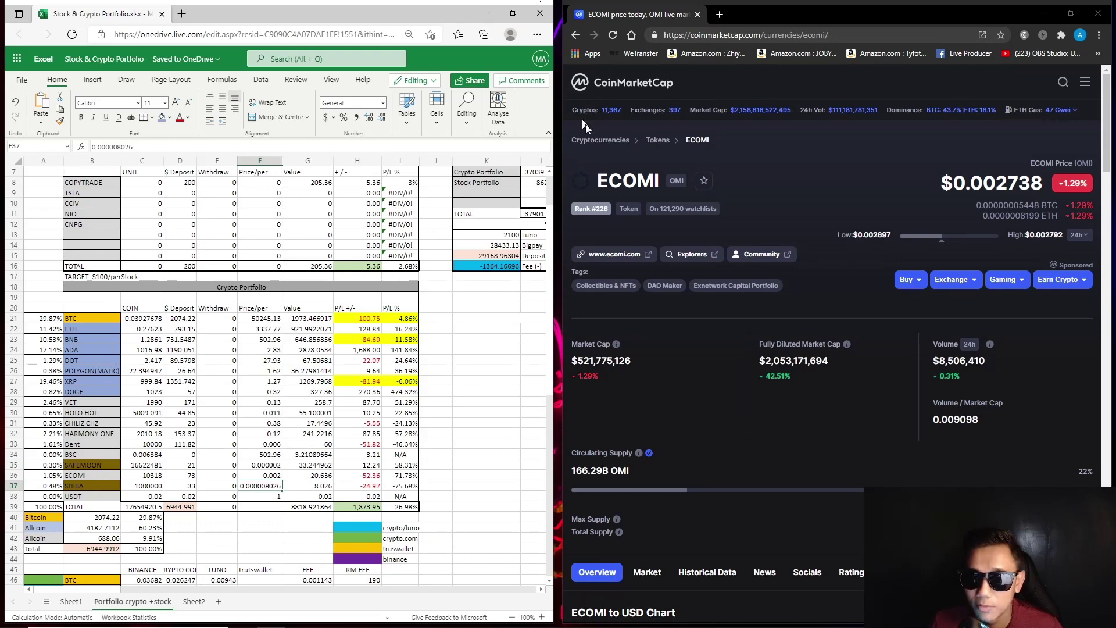
{"action": "left_click", "coordinate": [598, 140]}
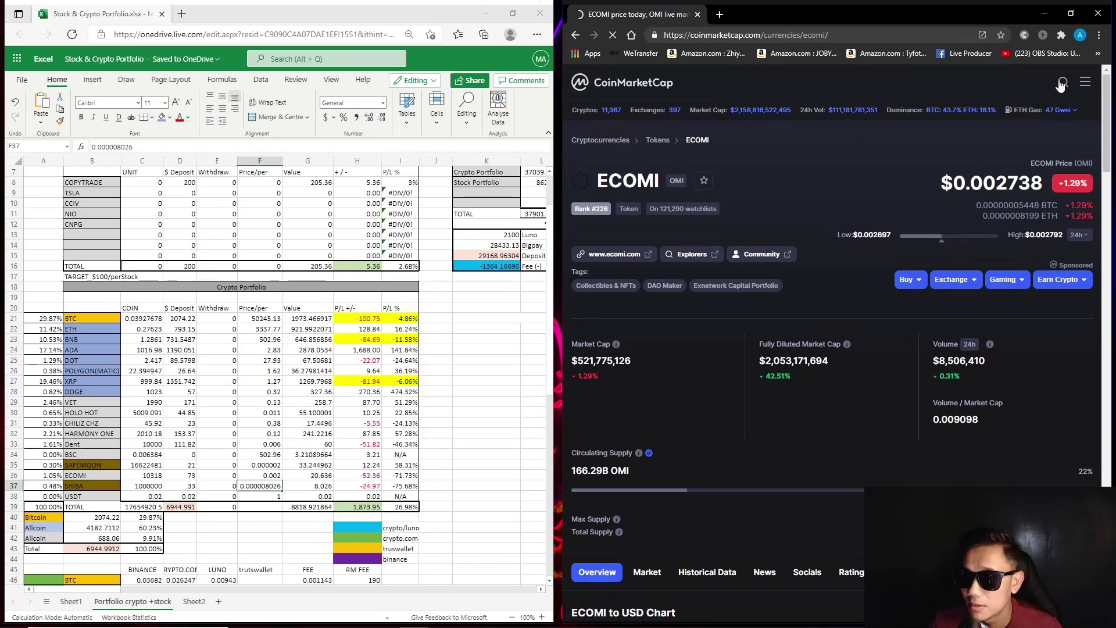
{"action": "scroll", "coordinate": [762, 339], "scroll_direction": "down", "scroll_amount": 8}
{"action": "scroll", "coordinate": [763, 328], "scroll_direction": "down", "scroll_amount": 10}
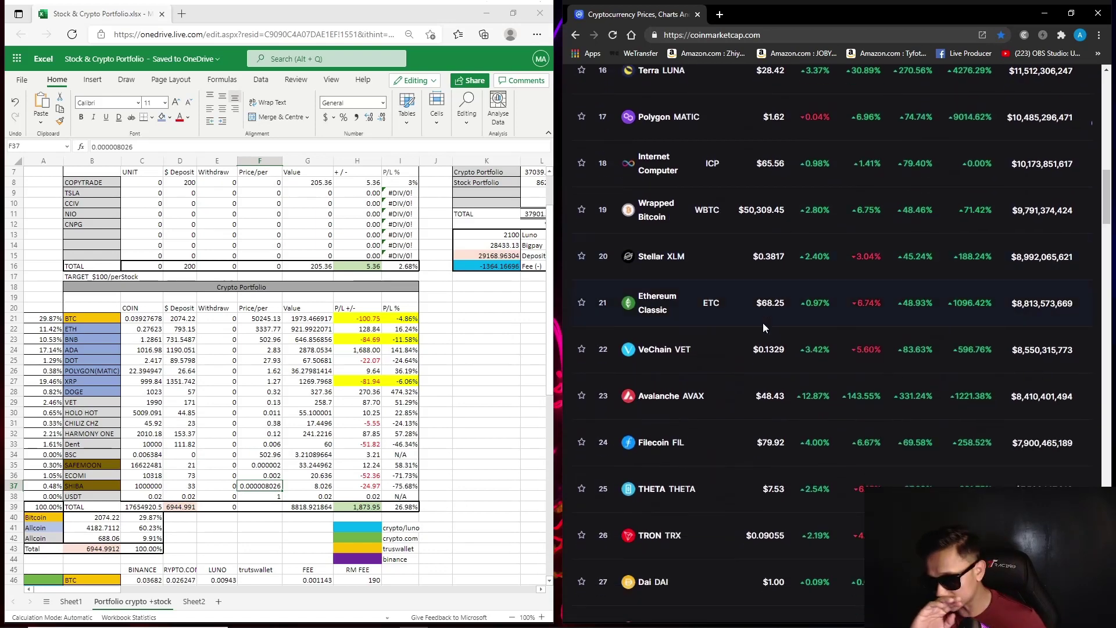
{"action": "scroll", "coordinate": [762, 323], "scroll_direction": "down", "scroll_amount": 4}
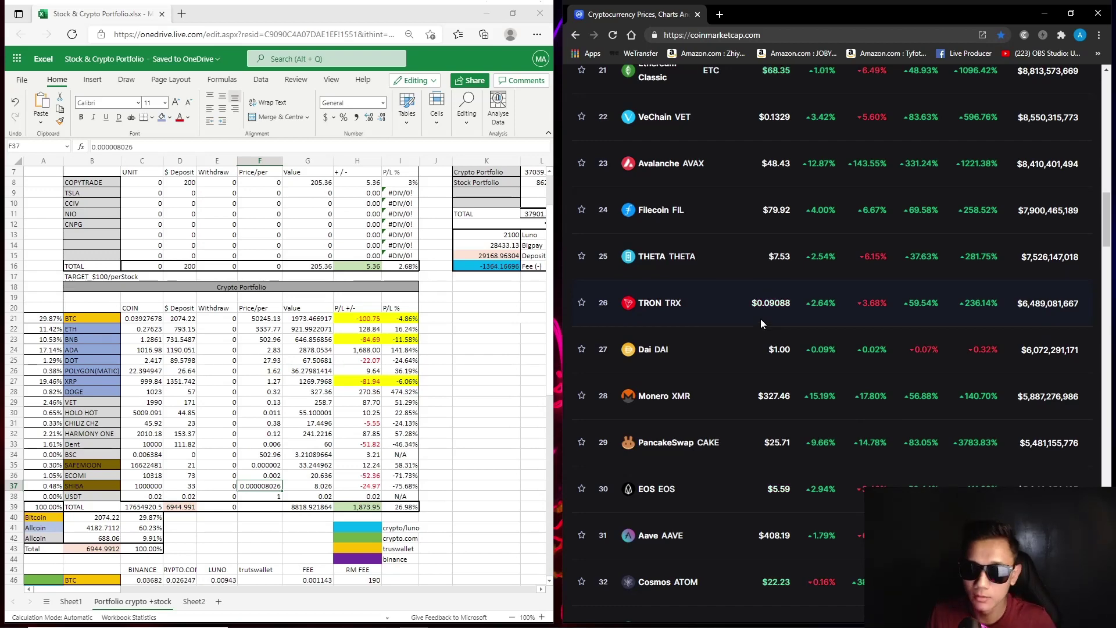
{"action": "scroll", "coordinate": [715, 335], "scroll_direction": "down", "scroll_amount": 14}
{"action": "scroll", "coordinate": [681, 295], "scroll_direction": "up", "scroll_amount": 4}
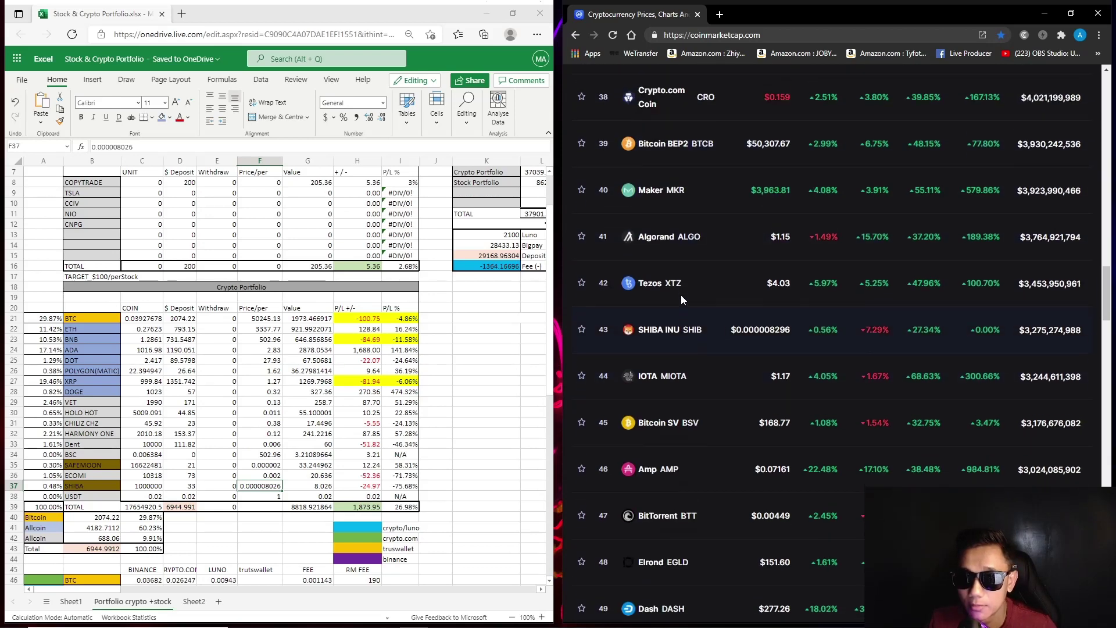
{"action": "scroll", "coordinate": [750, 343], "scroll_direction": "down", "scroll_amount": 3}
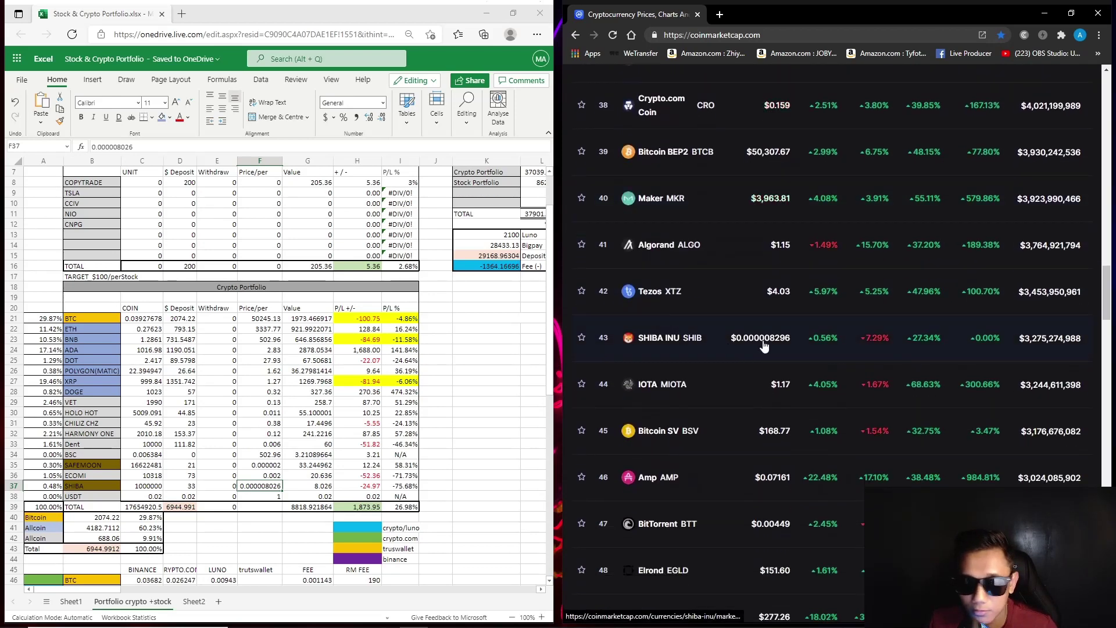
{"action": "left_click", "coordinate": [506, 369]}
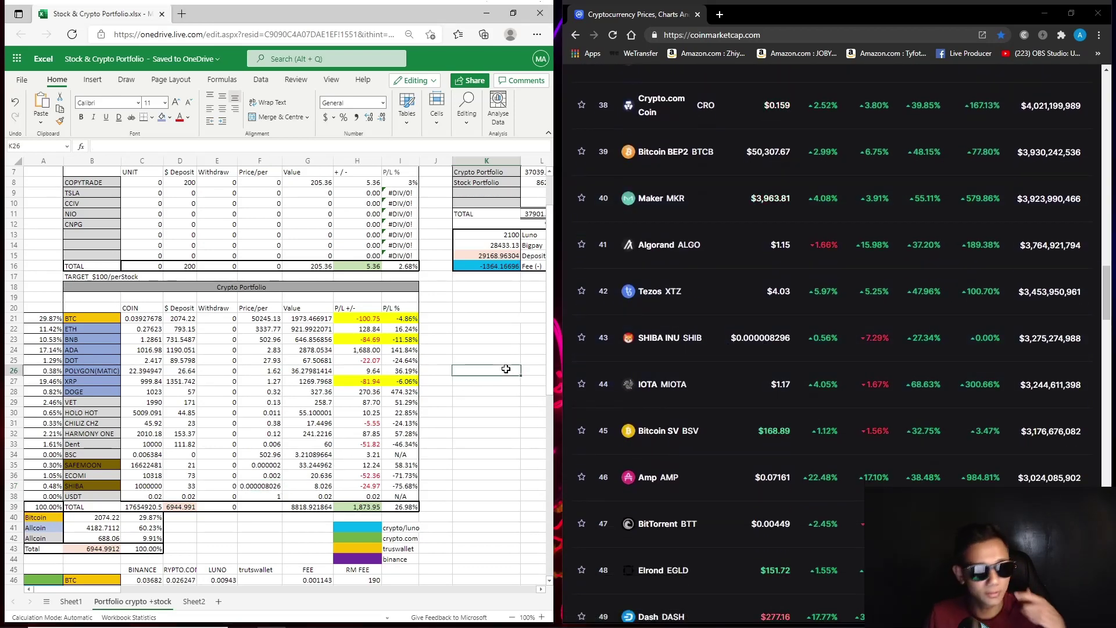
- Enlarge the workbook window to full screen and review the crypto portfolio's total profit/loss and the summary figures
{"action": "left_click", "coordinate": [512, 19]}
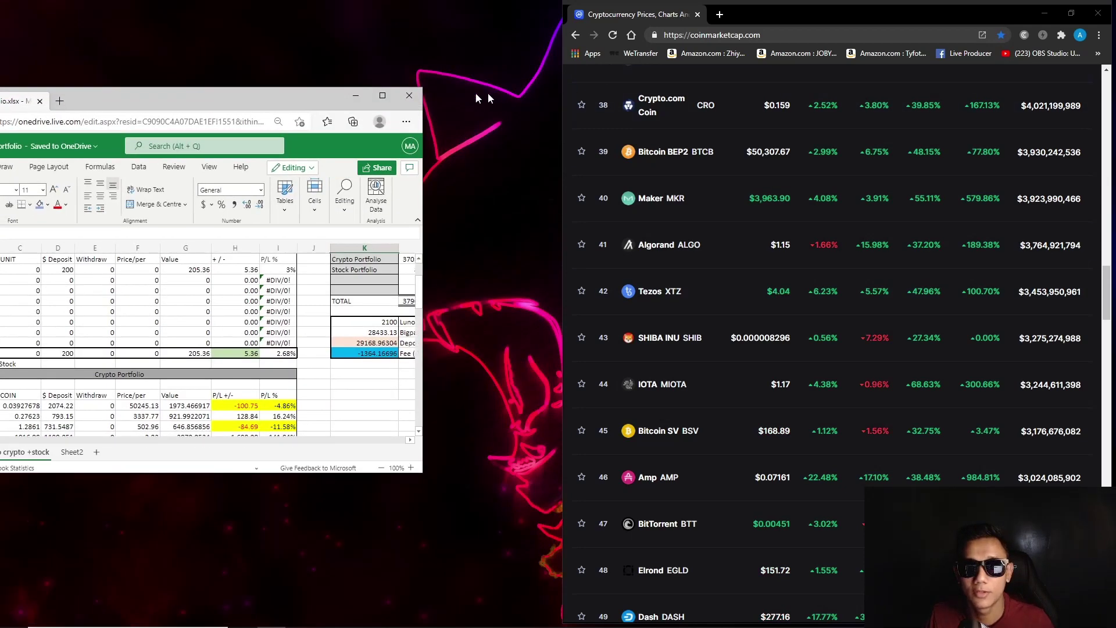
{"action": "left_click", "coordinate": [396, 97]}
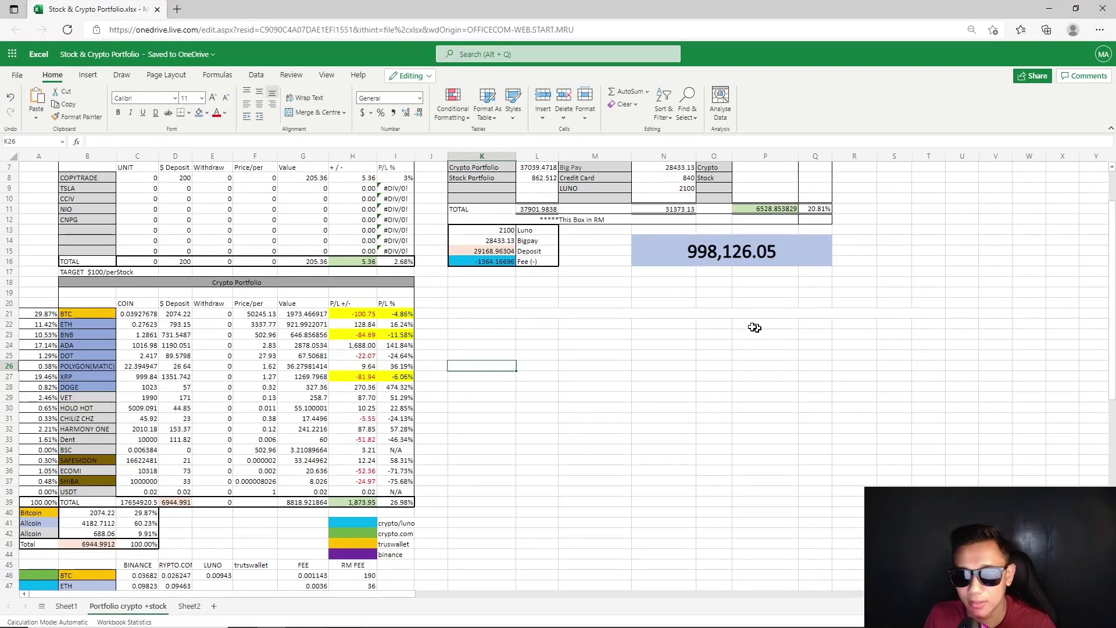
{"action": "scroll", "coordinate": [382, 514], "scroll_direction": "down", "scroll_amount": 2}
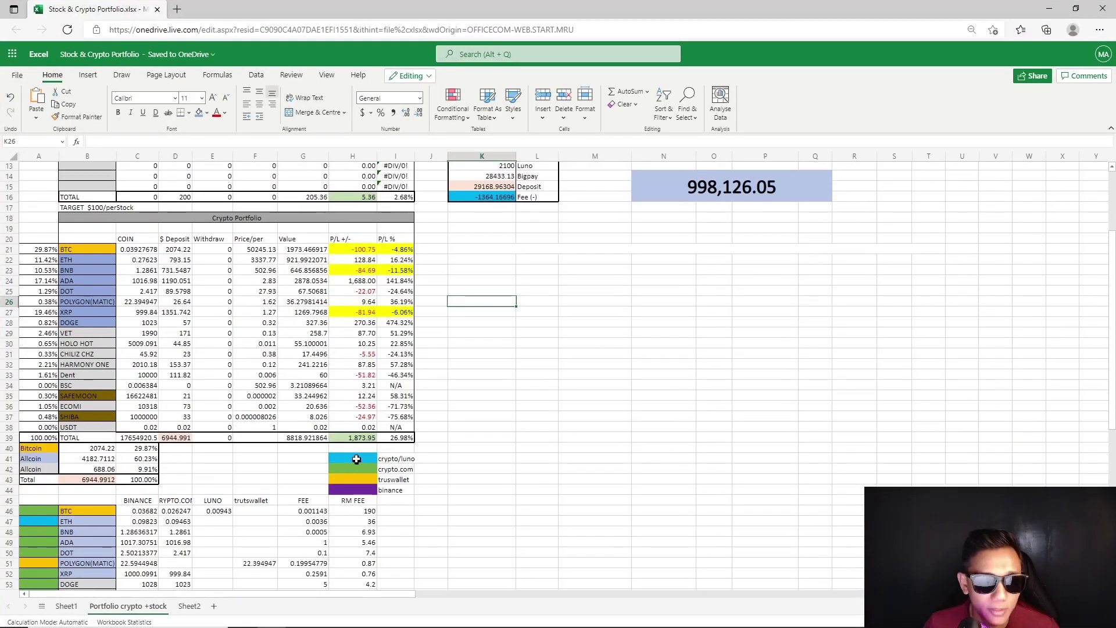
{"action": "left_click", "coordinate": [360, 440]}
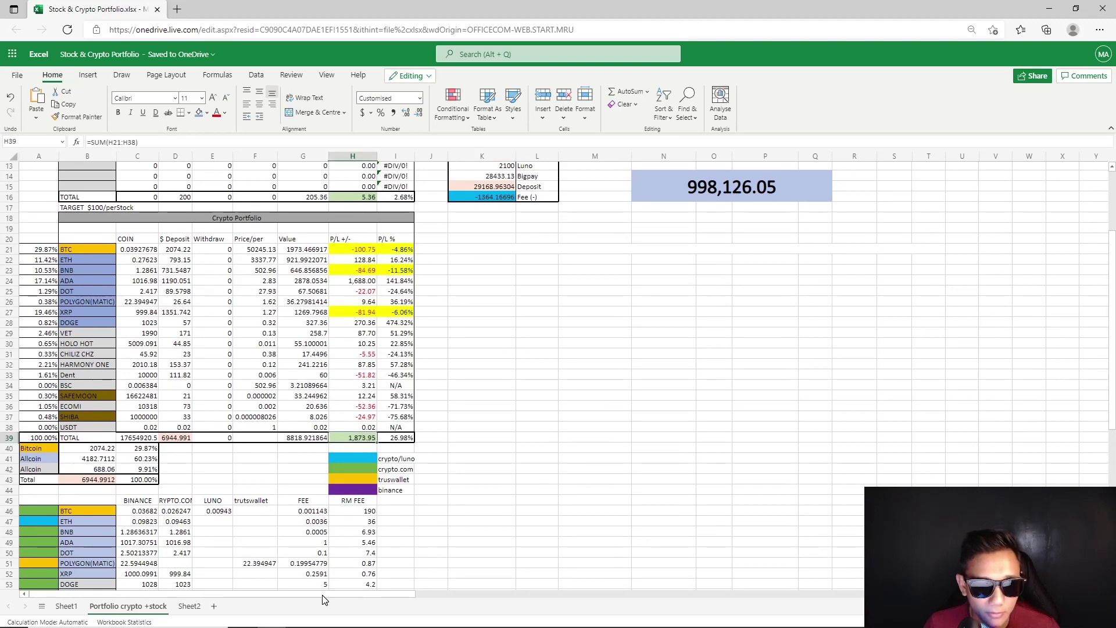
{"action": "left_click", "coordinate": [512, 448]}
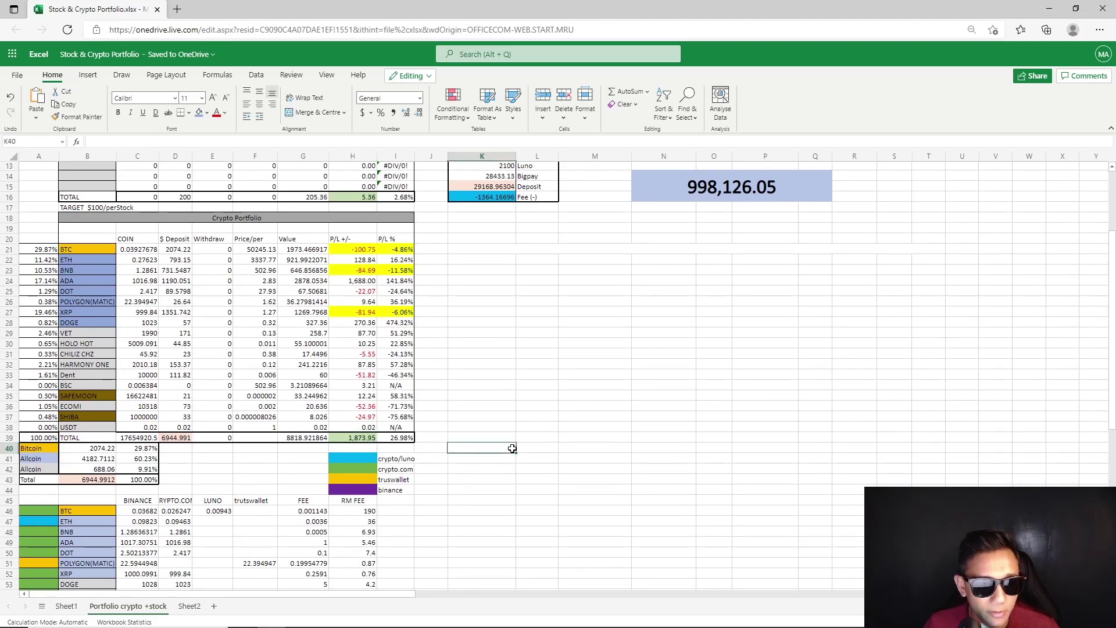
{"action": "scroll", "coordinate": [530, 370], "scroll_direction": "up", "scroll_amount": 4}
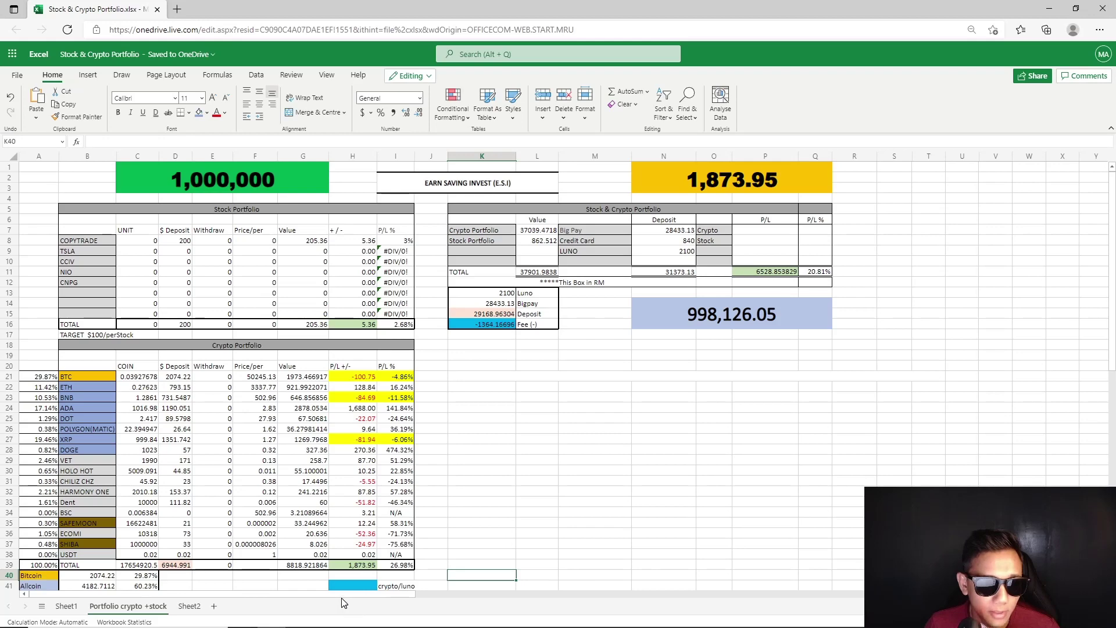
- Examine the BTC row's coin amount, portfolio percentage and dollar deposit in the crypto portfolio
{"action": "scroll", "coordinate": [548, 429], "scroll_direction": "down", "scroll_amount": 5}
{"action": "scroll", "coordinate": [550, 428], "scroll_direction": "up", "scroll_amount": 2}
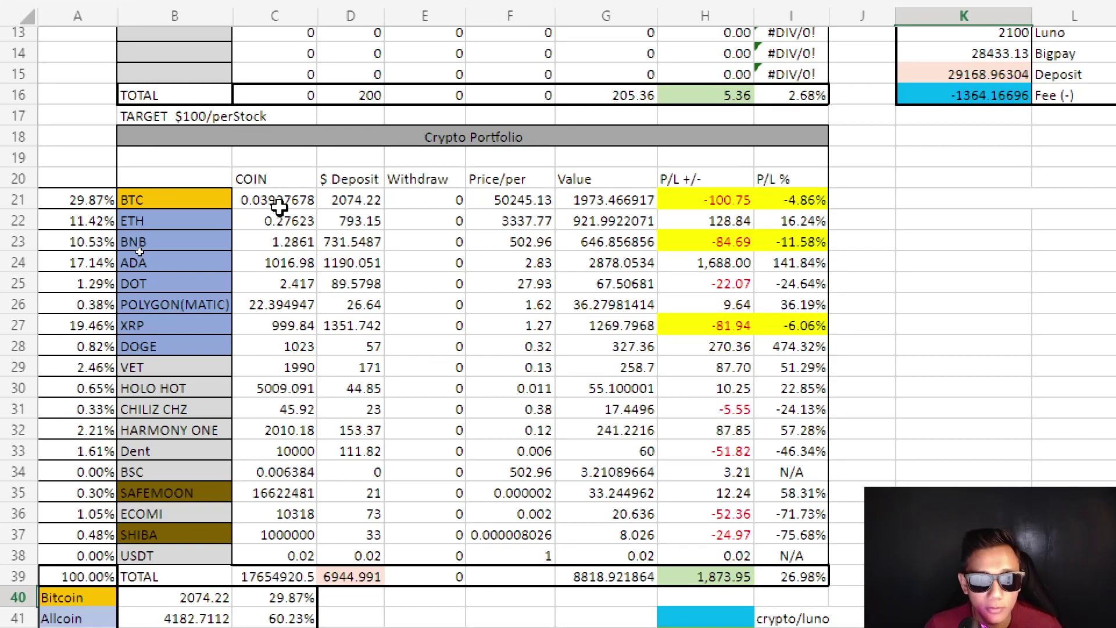
{"action": "left_click", "coordinate": [281, 201]}
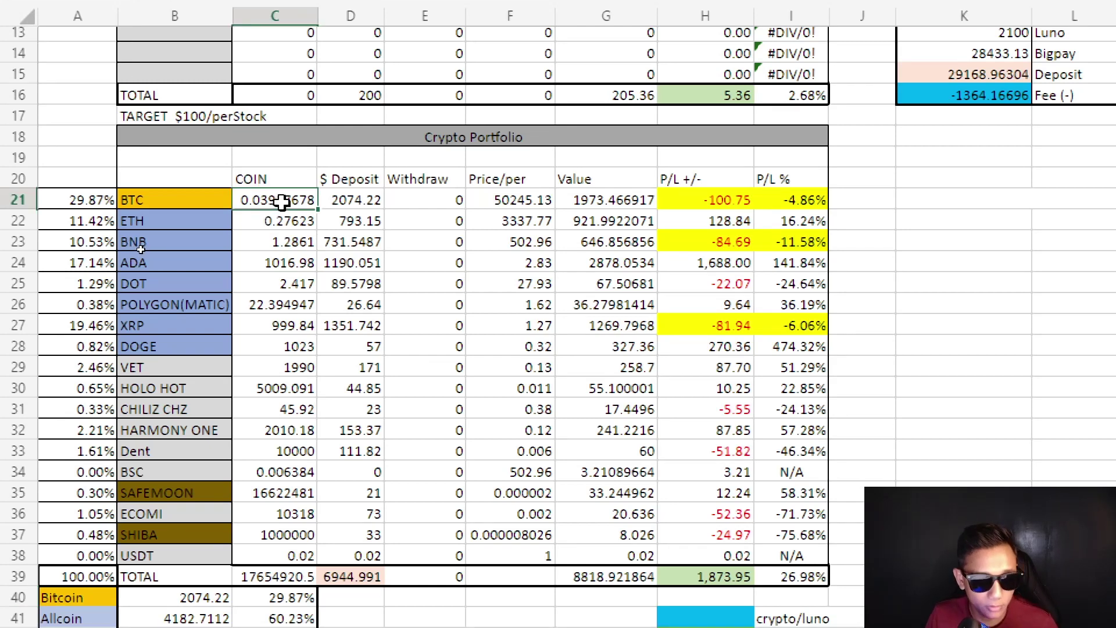
{"action": "left_click", "coordinate": [76, 206]}
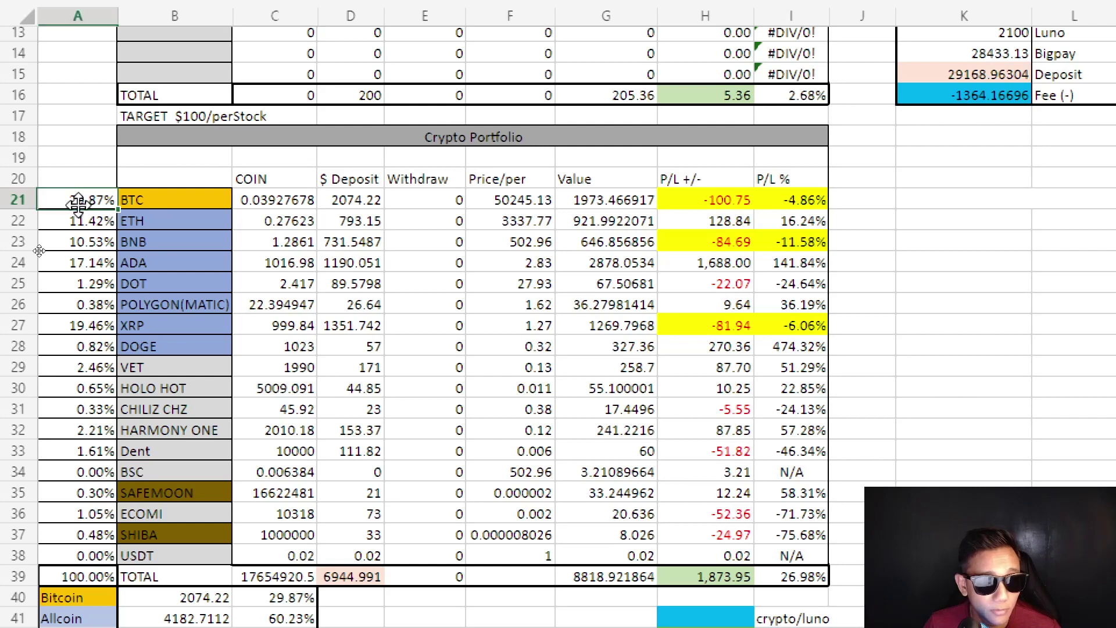
{"action": "left_click", "coordinate": [282, 200]}
{"action": "scroll", "coordinate": [320, 215], "scroll_direction": "up", "scroll_amount": 2}
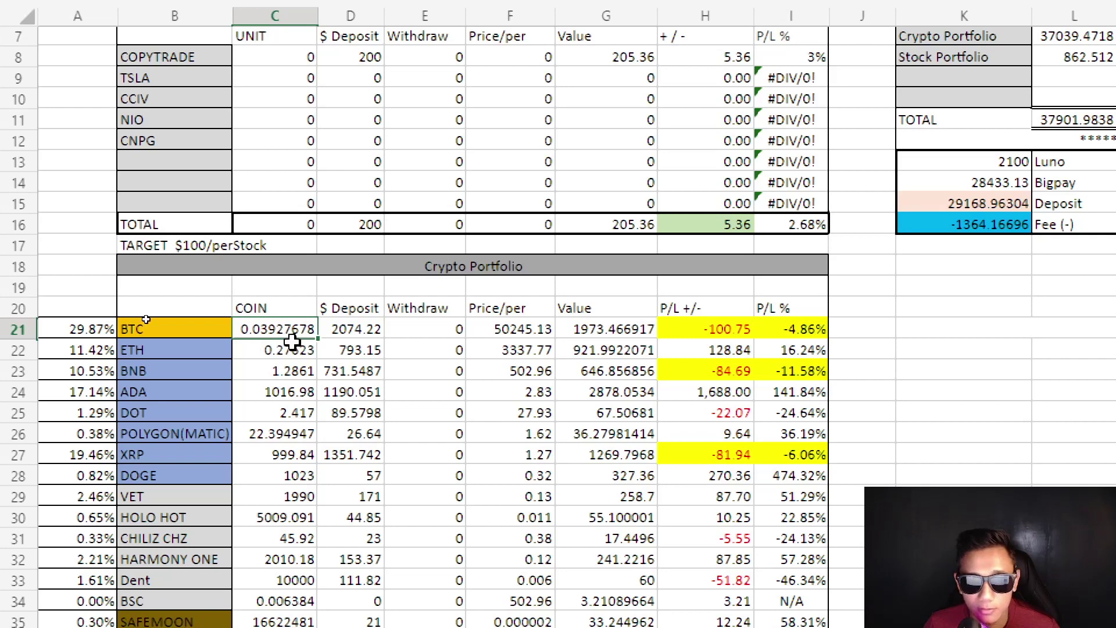
{"action": "scroll", "coordinate": [479, 308], "scroll_direction": "down", "scroll_amount": 2}
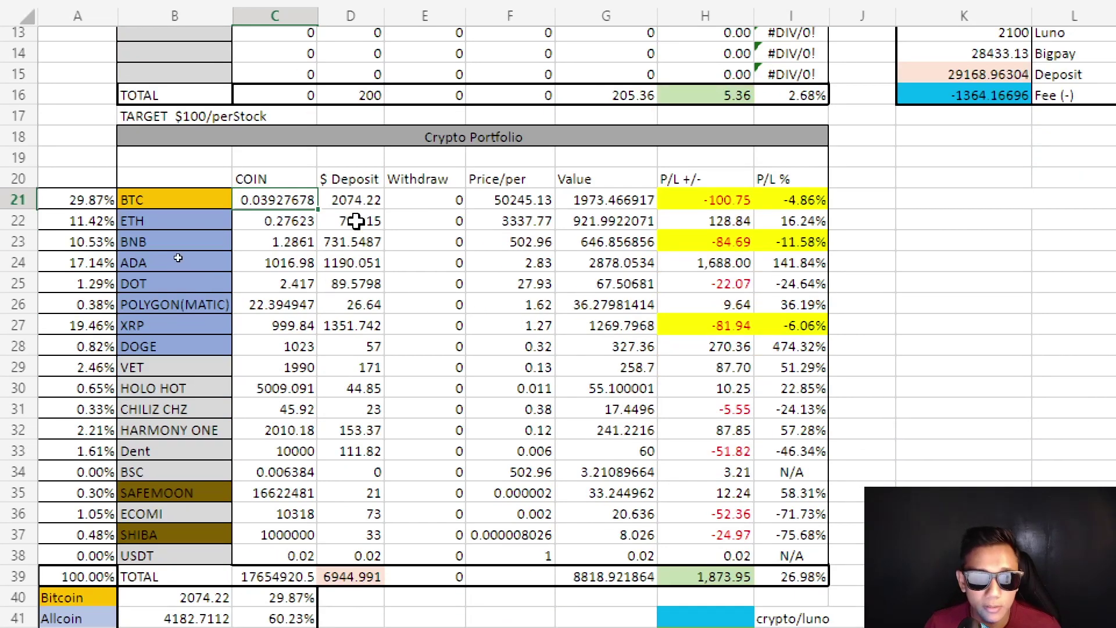
{"action": "left_click", "coordinate": [359, 204]}
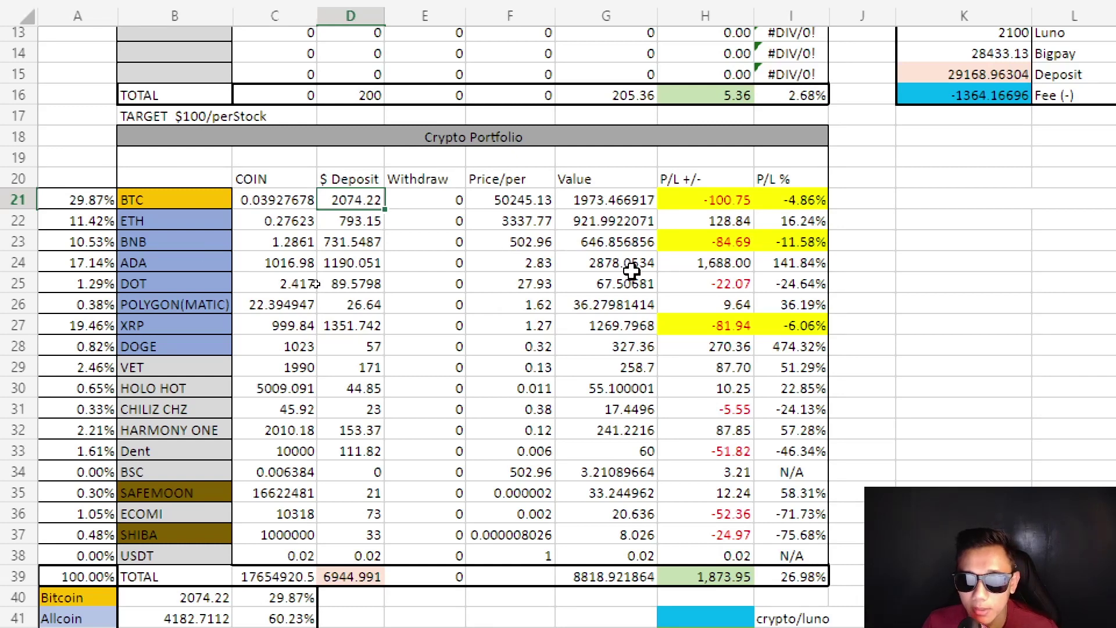
{"action": "scroll", "coordinate": [631, 270], "scroll_direction": "up", "scroll_amount": 2}
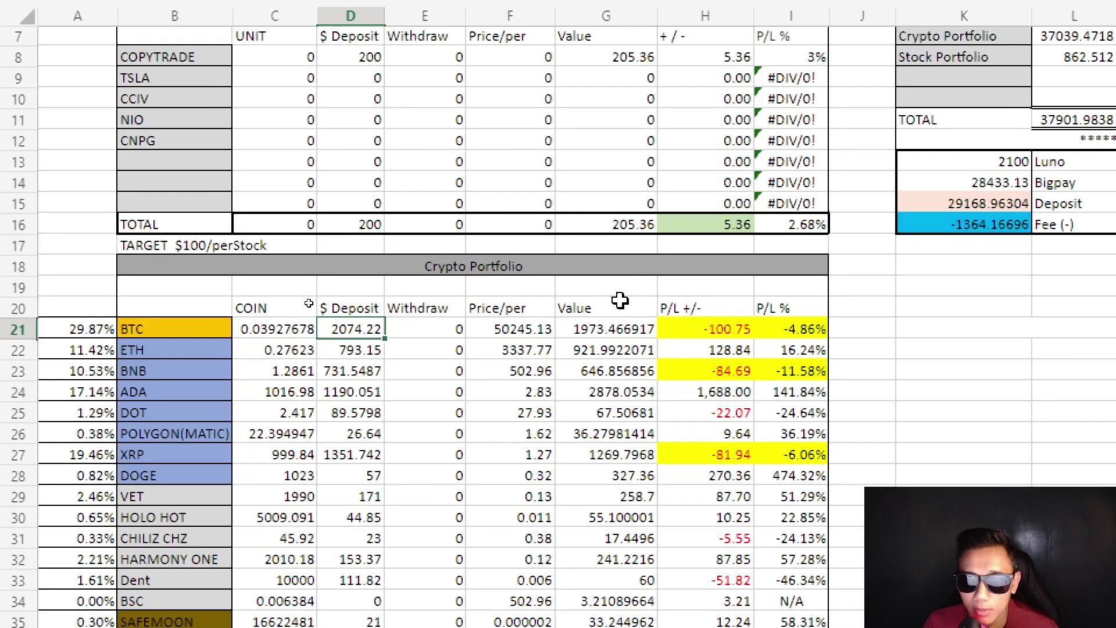
- Examine the BTC row's current value and profit/loss against its dollar deposit in the crypto portfolio
{"action": "left_click", "coordinate": [602, 329]}
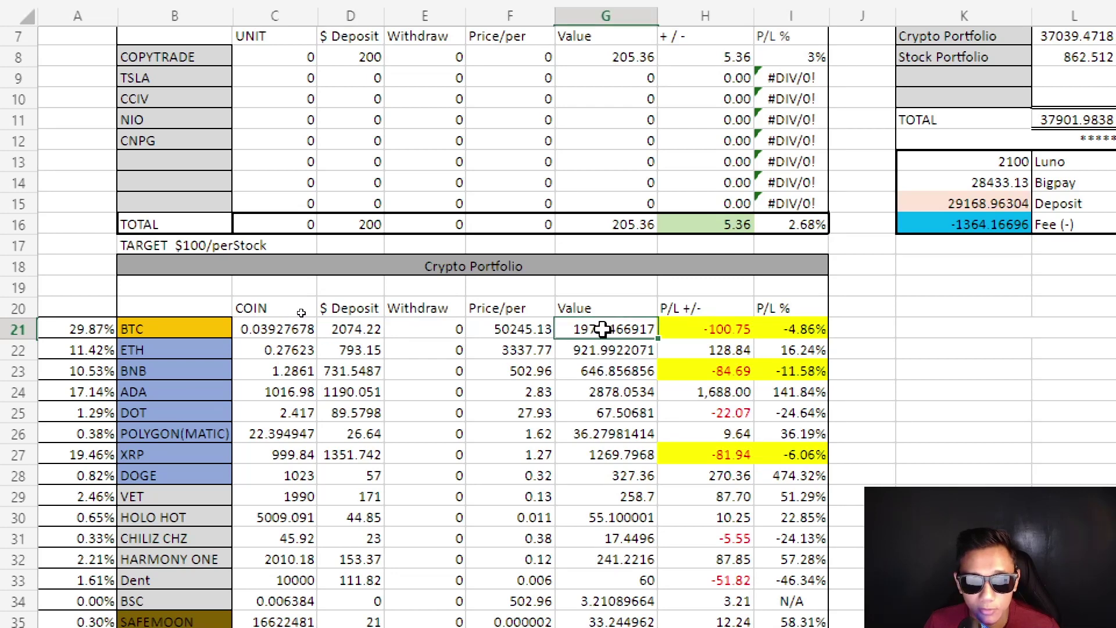
{"action": "left_click", "coordinate": [717, 327]}
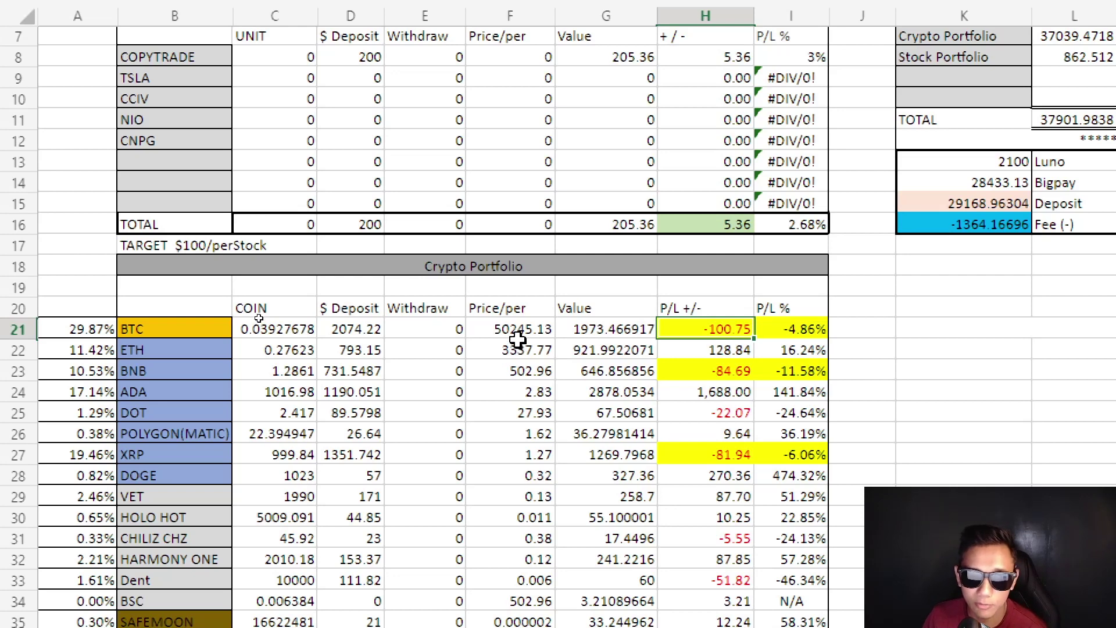
{"action": "left_click", "coordinate": [356, 329]}
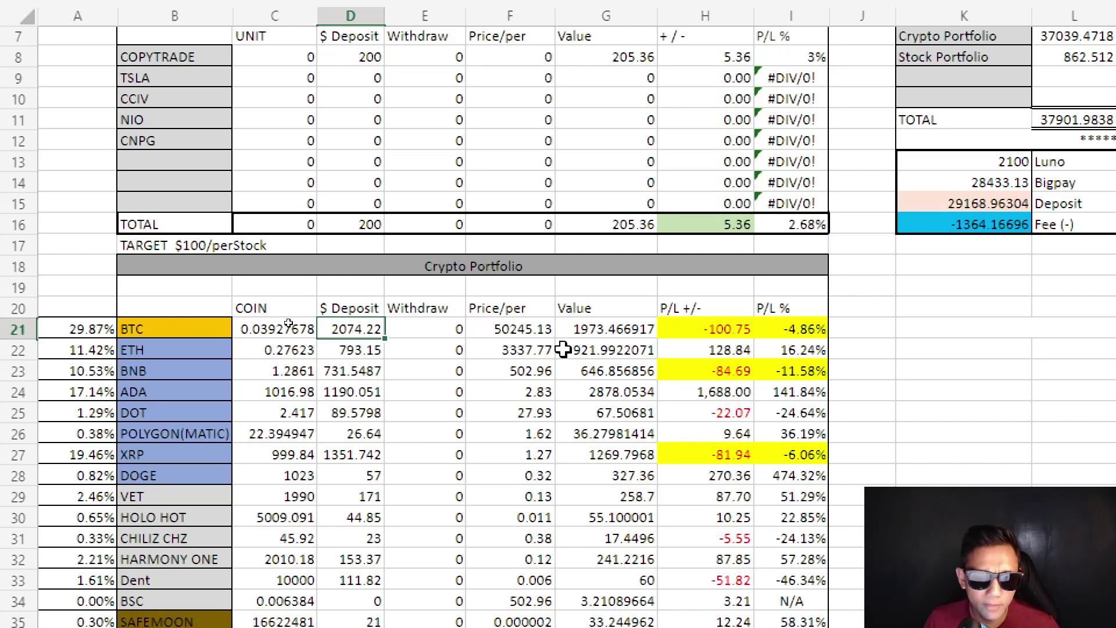
{"action": "left_click", "coordinate": [613, 329]}
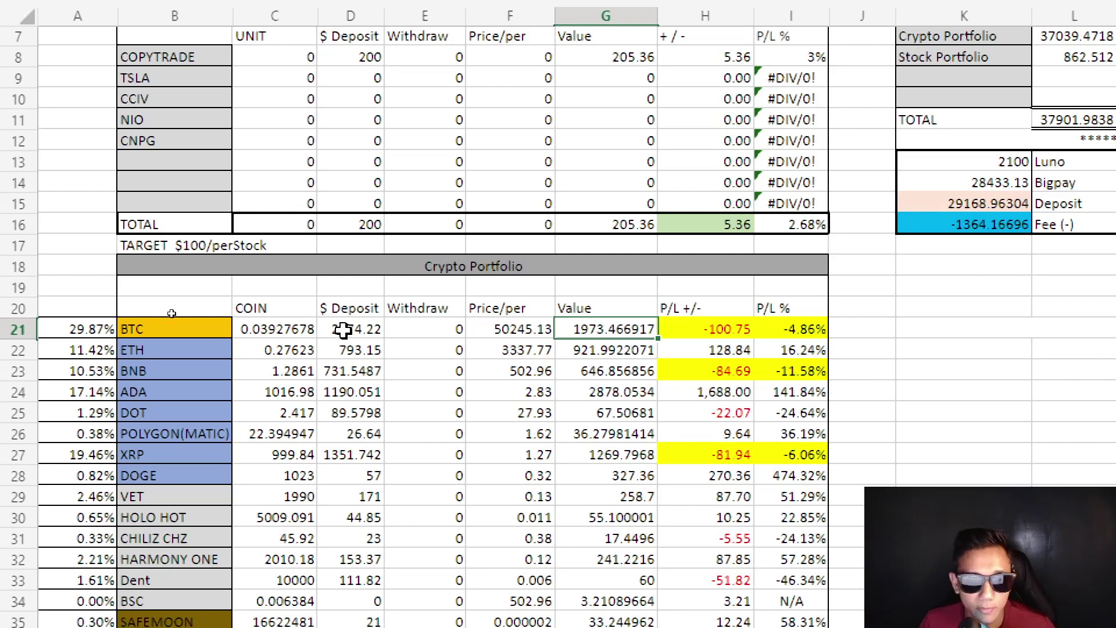
- Examine the ETH row's coin amount, portfolio percentage, dollar deposit, value and profit/loss in the crypto portfolio
{"action": "left_click", "coordinate": [293, 349]}
{"action": "scroll", "coordinate": [292, 352], "scroll_direction": "down", "scroll_amount": 2}
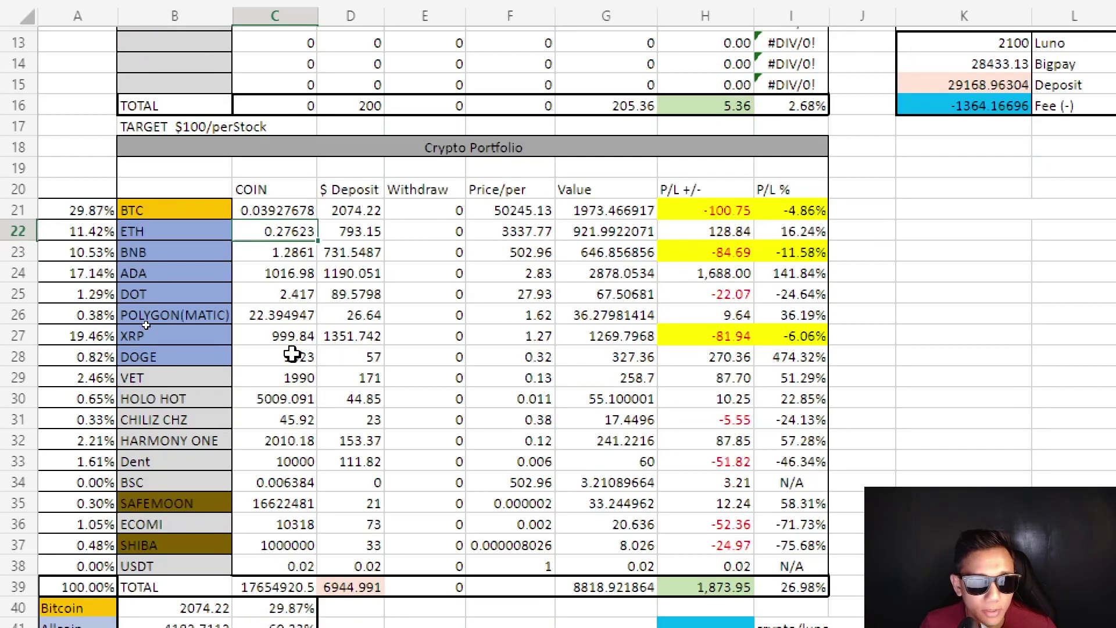
{"action": "scroll", "coordinate": [232, 269], "scroll_direction": "up", "scroll_amount": 2}
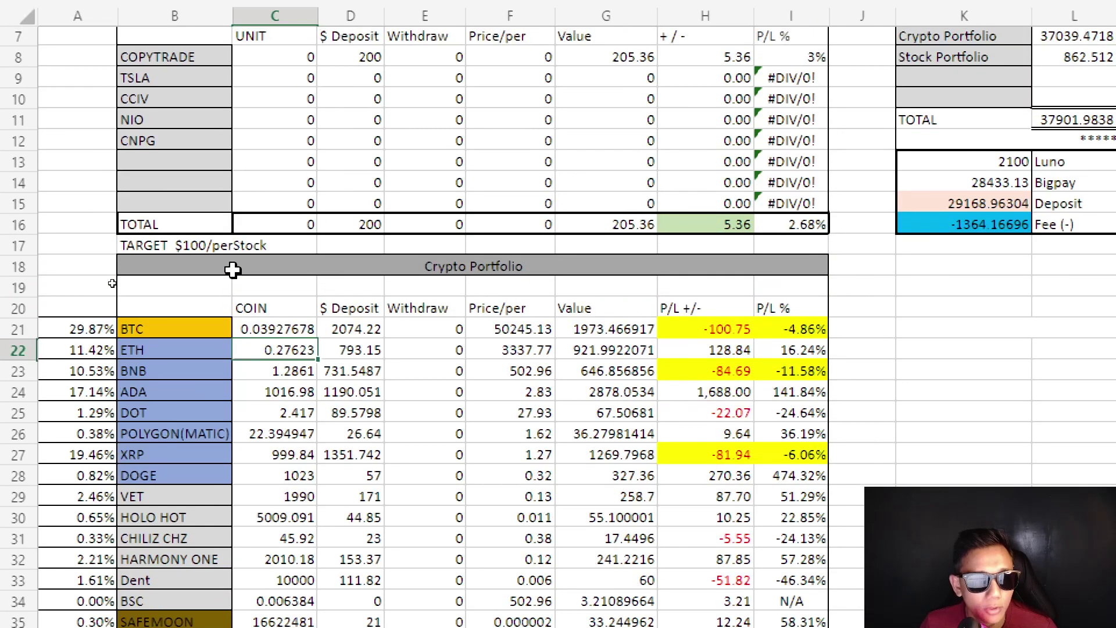
{"action": "left_click", "coordinate": [75, 356]}
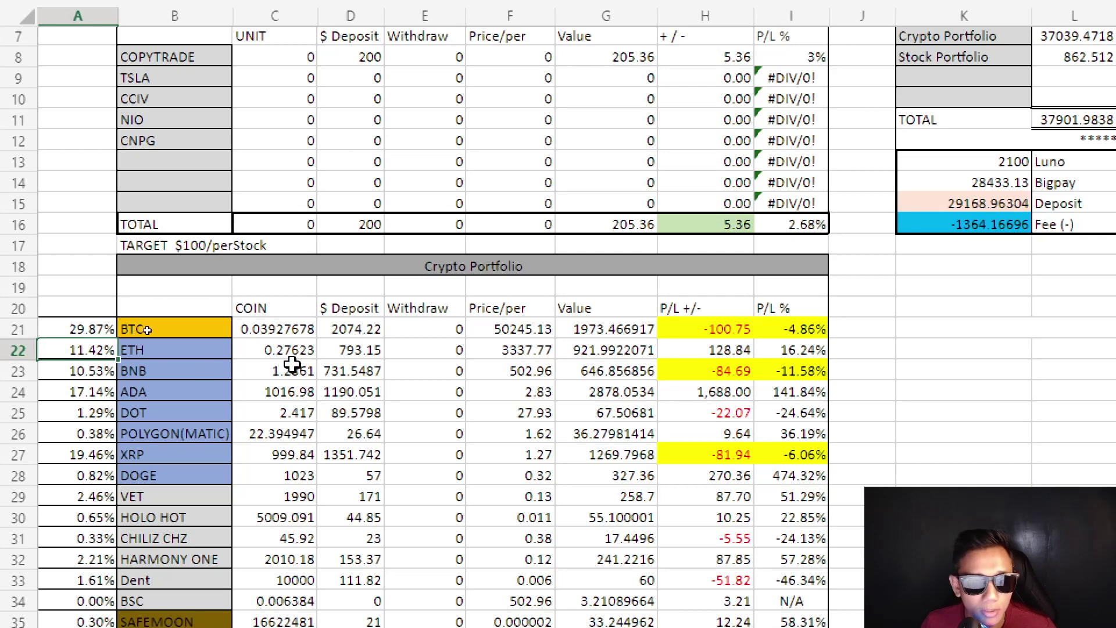
{"action": "scroll", "coordinate": [370, 376], "scroll_direction": "down", "scroll_amount": 1}
{"action": "scroll", "coordinate": [370, 376], "scroll_direction": "down", "scroll_amount": 2}
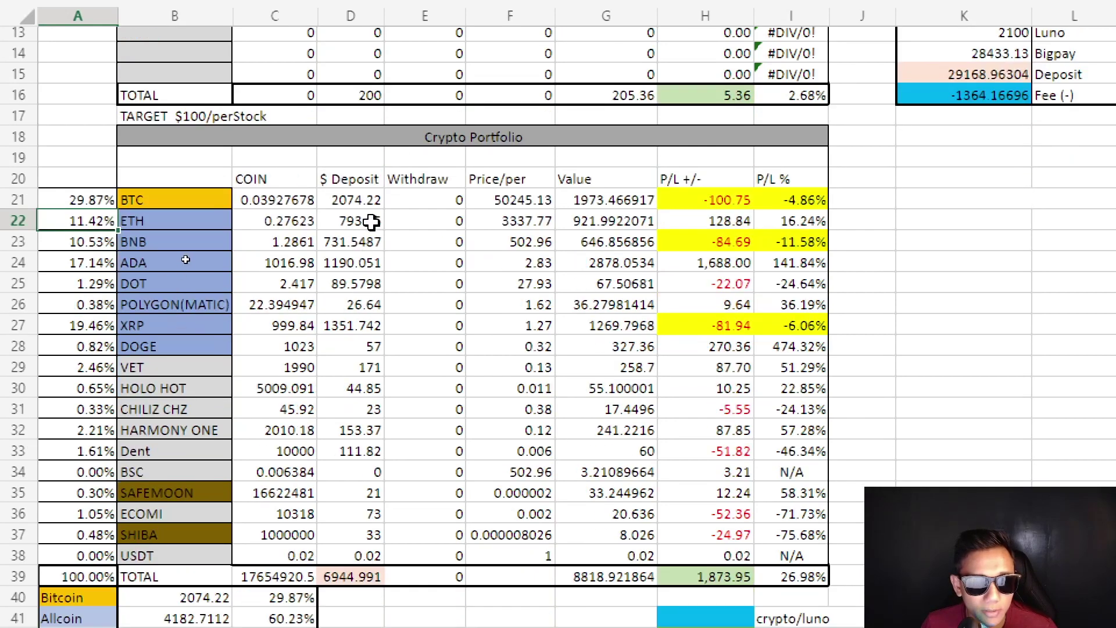
{"action": "left_click", "coordinate": [366, 220]}
{"action": "scroll", "coordinate": [423, 345], "scroll_direction": "up", "scroll_amount": 2}
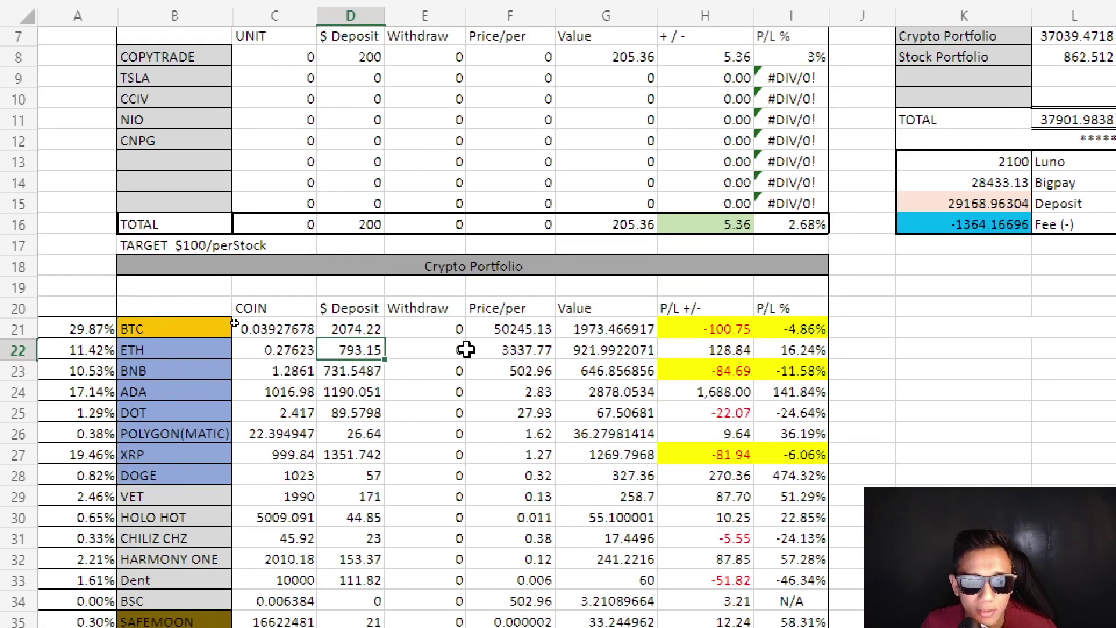
{"action": "left_click", "coordinate": [595, 358]}
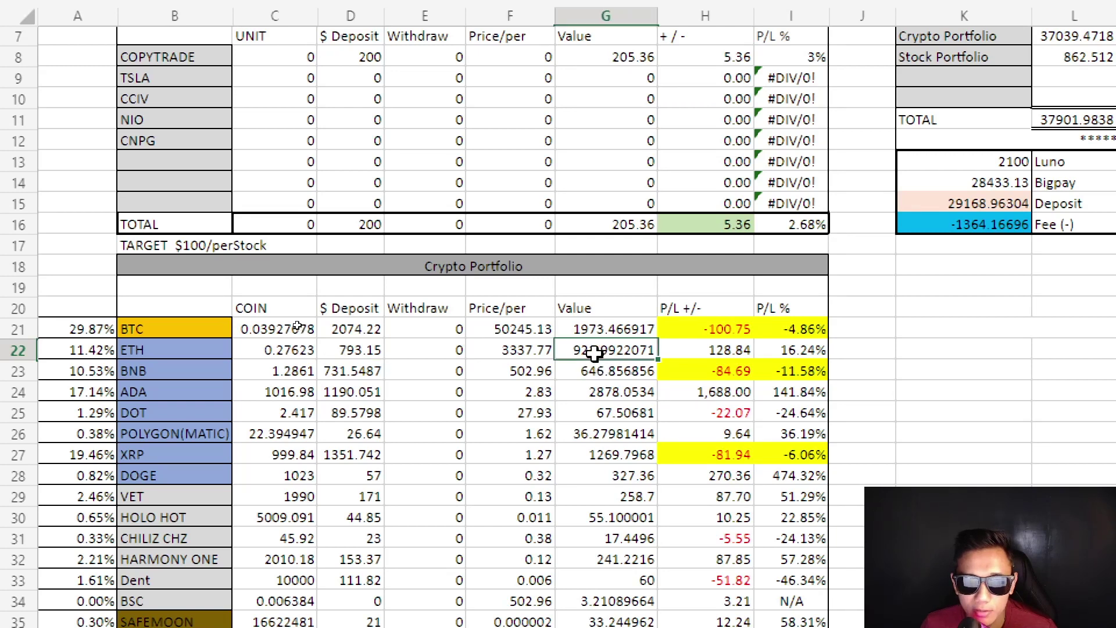
{"action": "left_click", "coordinate": [734, 350]}
{"action": "scroll", "coordinate": [139, 372], "scroll_direction": "down", "scroll_amount": 2}
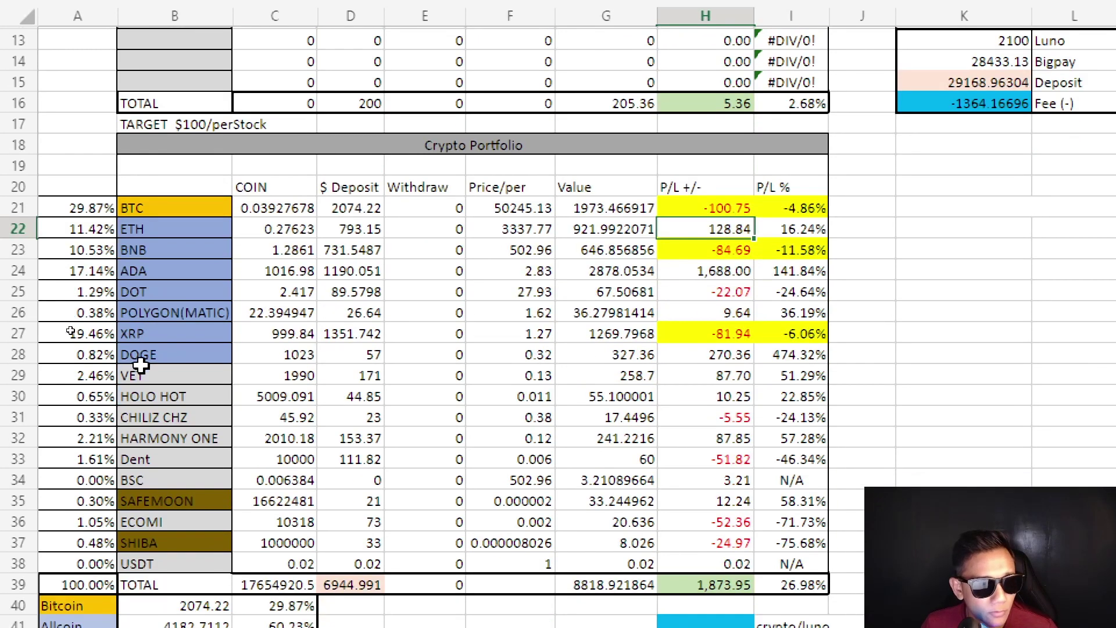
- Examine the BNB row's coin amount, dollar deposit, value, profit/loss and portfolio percentage
{"action": "left_click", "coordinate": [305, 244]}
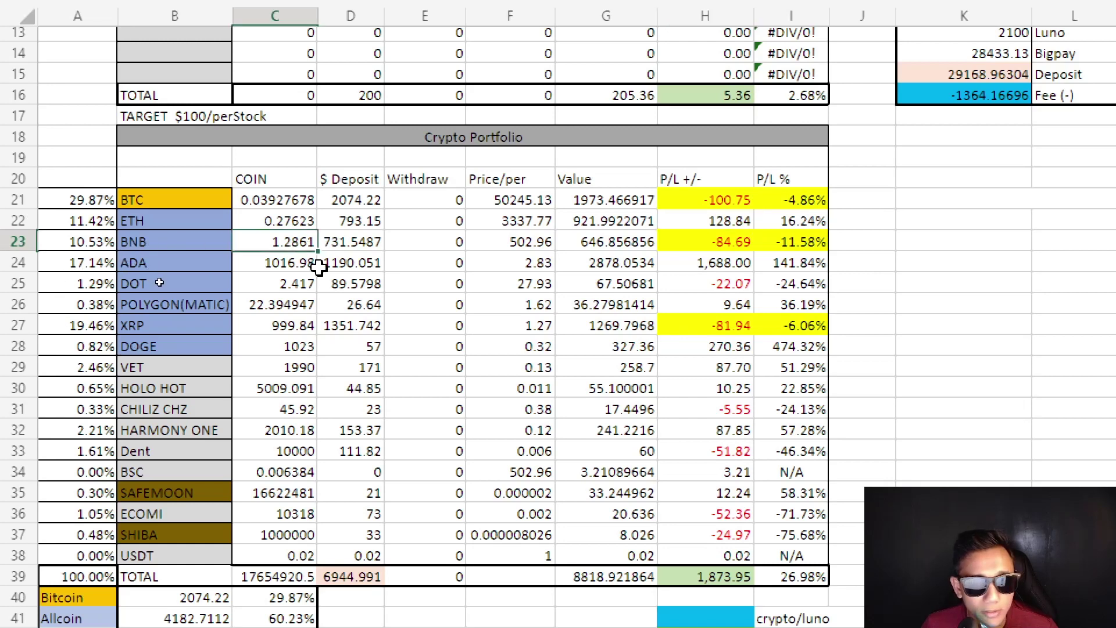
{"action": "scroll", "coordinate": [342, 285], "scroll_direction": "up", "scroll_amount": 2}
{"action": "scroll", "coordinate": [342, 285], "scroll_direction": "up", "scroll_amount": 1}
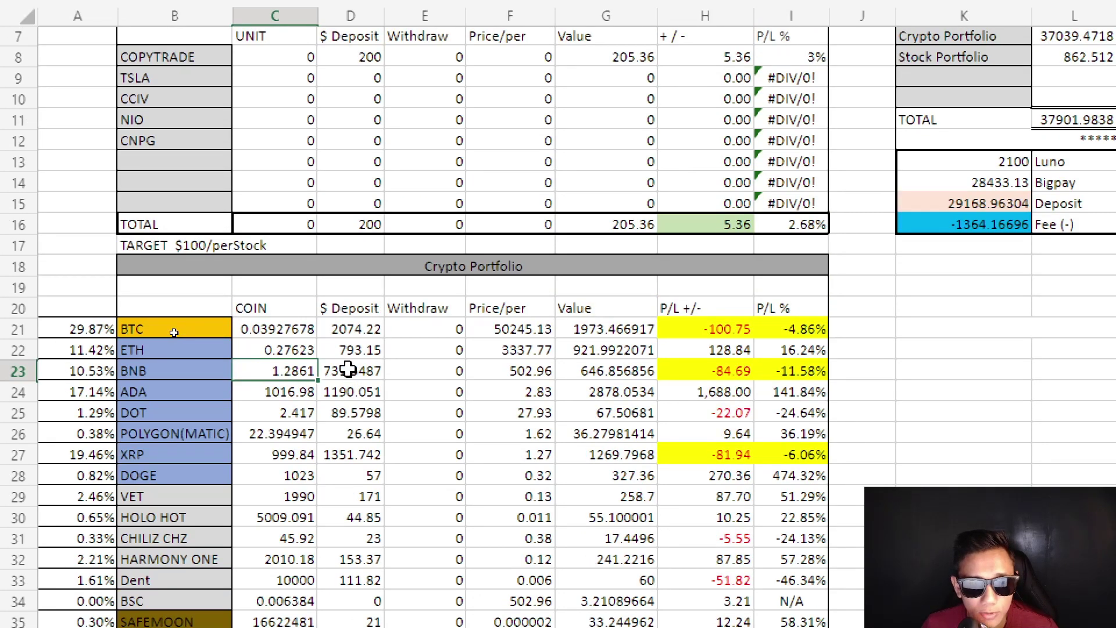
{"action": "left_click", "coordinate": [348, 369]}
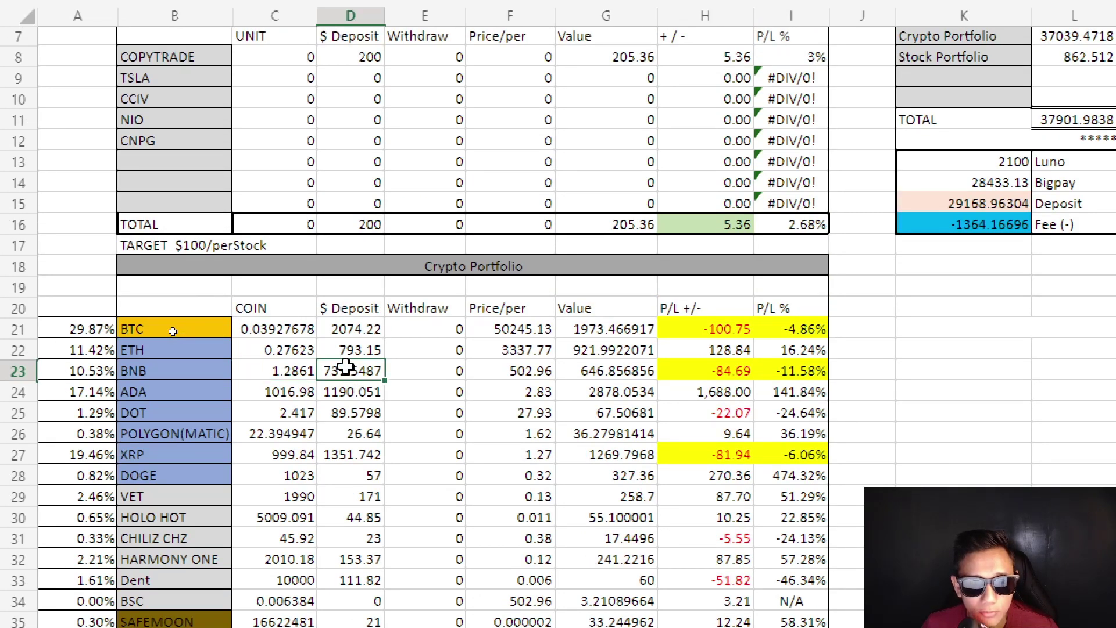
{"action": "left_click", "coordinate": [607, 373]}
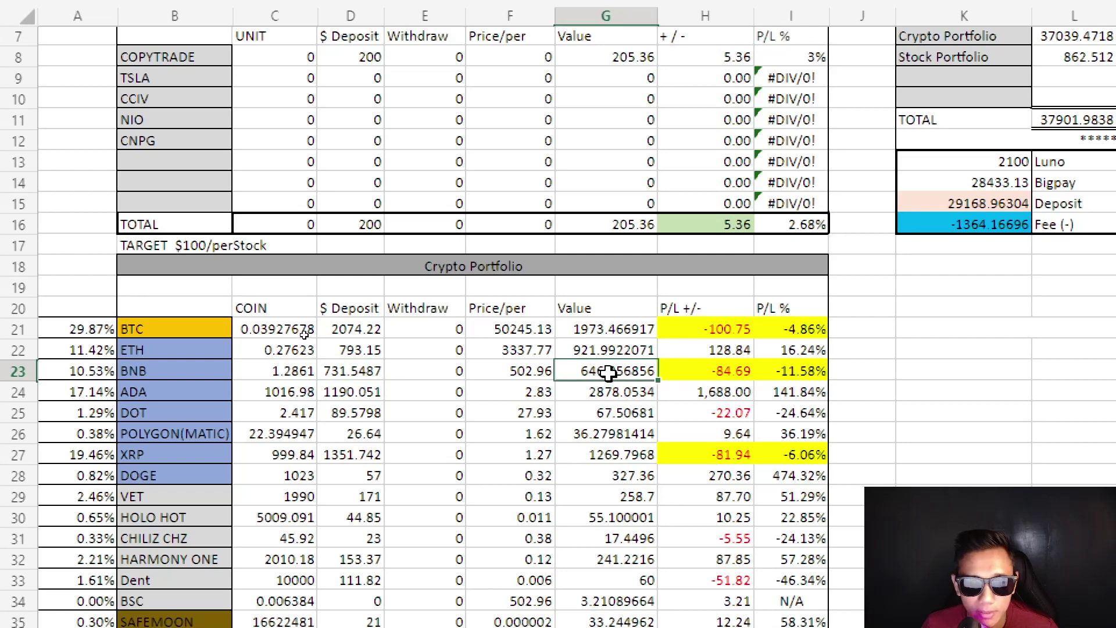
{"action": "left_click", "coordinate": [736, 374]}
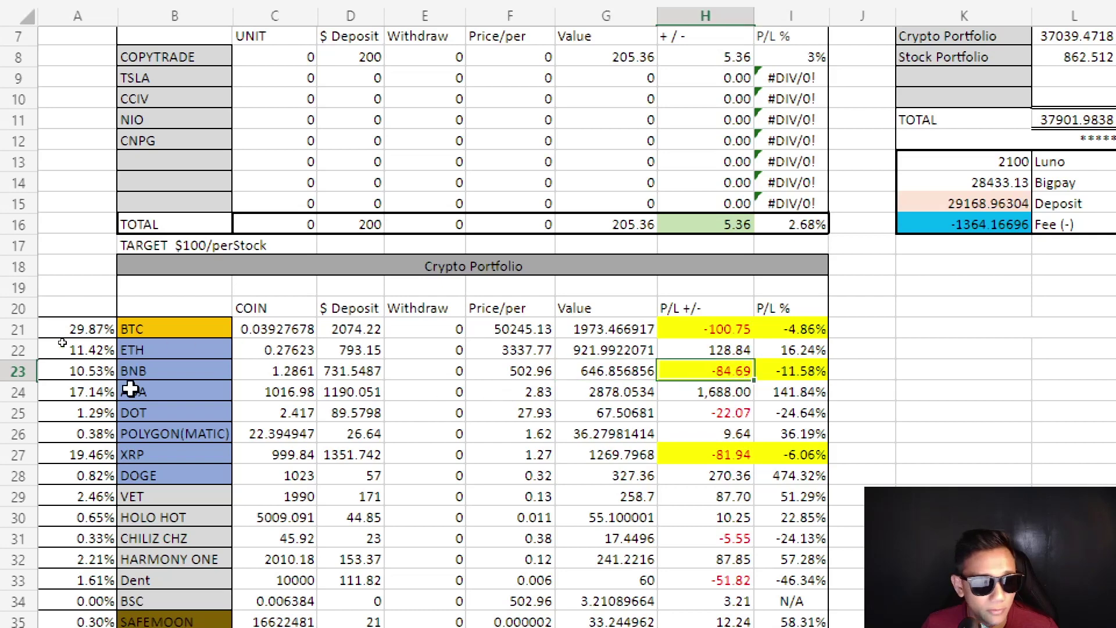
{"action": "left_click", "coordinate": [77, 372]}
{"action": "scroll", "coordinate": [218, 370], "scroll_direction": "down", "scroll_amount": 2}
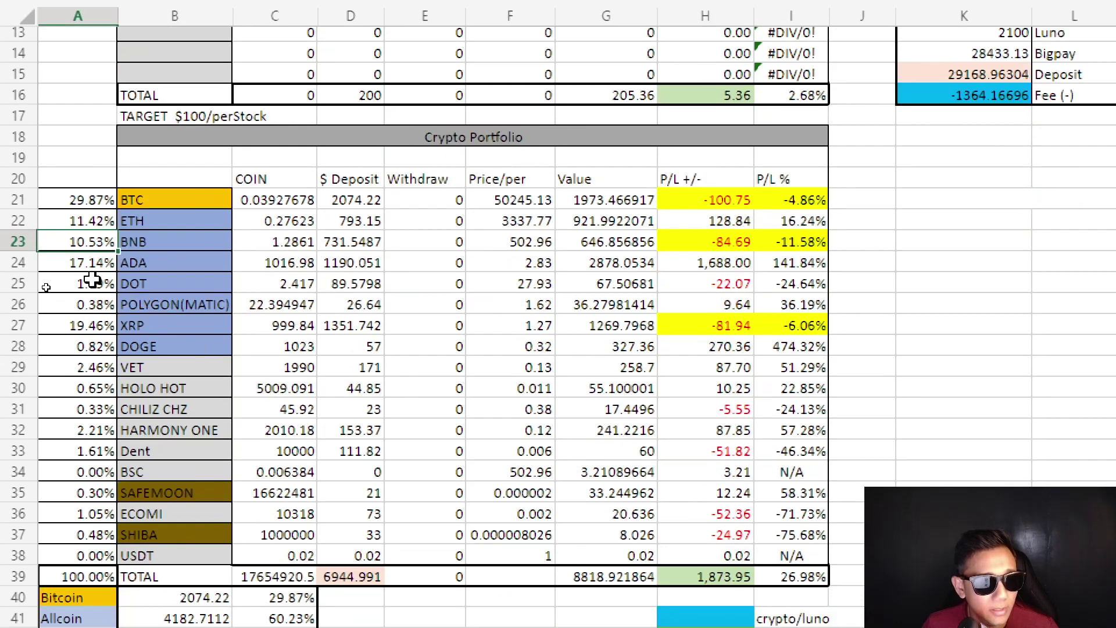
- Examine the ADA row's portfolio percentage, coin amount, dollar deposit, price per coin, value and profit/loss
{"action": "left_click", "coordinate": [85, 263]}
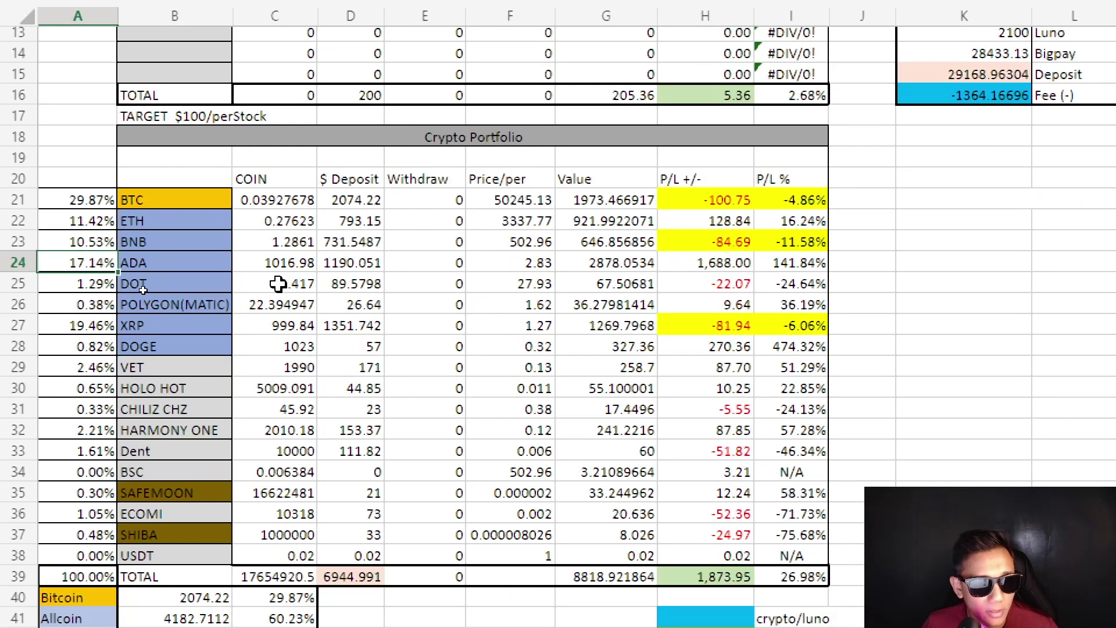
{"action": "scroll", "coordinate": [269, 281], "scroll_direction": "up", "scroll_amount": 2}
{"action": "left_click", "coordinate": [298, 392]}
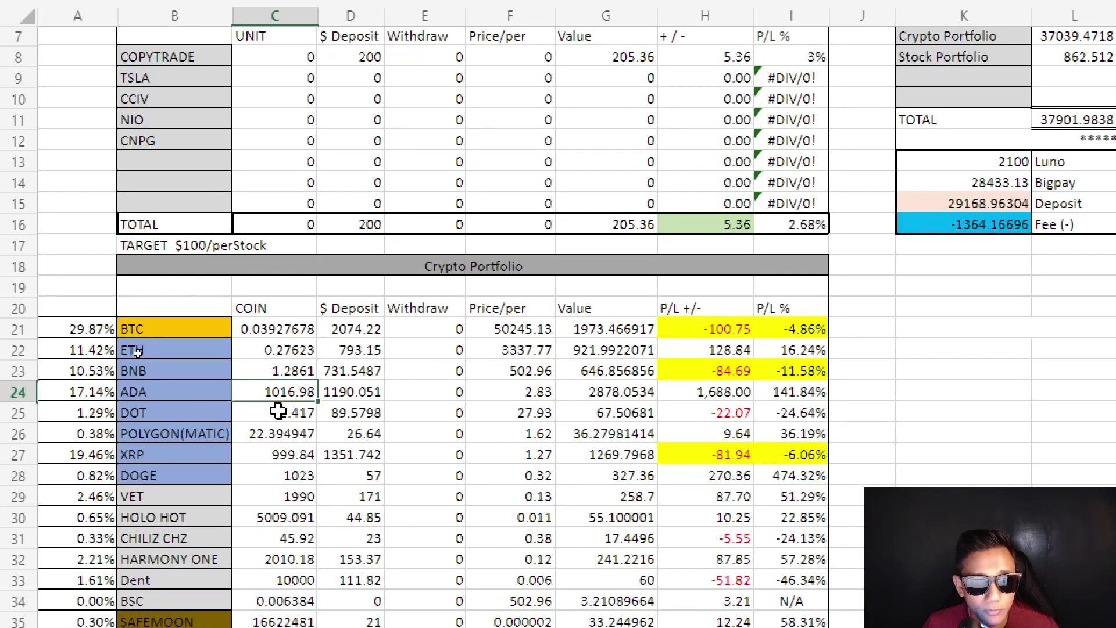
{"action": "left_click", "coordinate": [346, 395]}
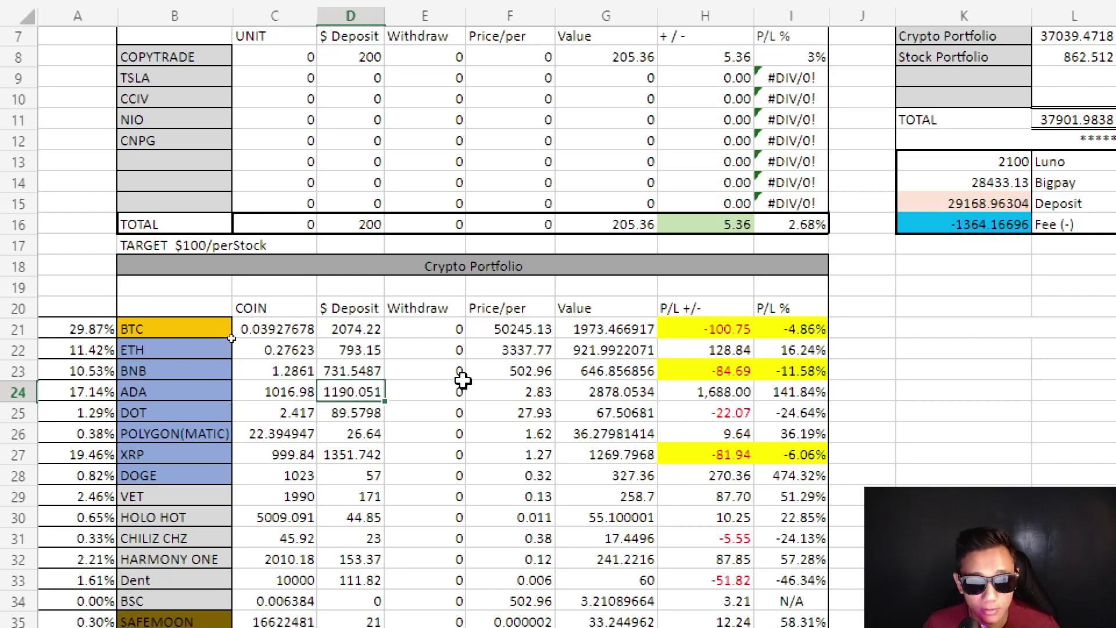
{"action": "left_click", "coordinate": [284, 399]}
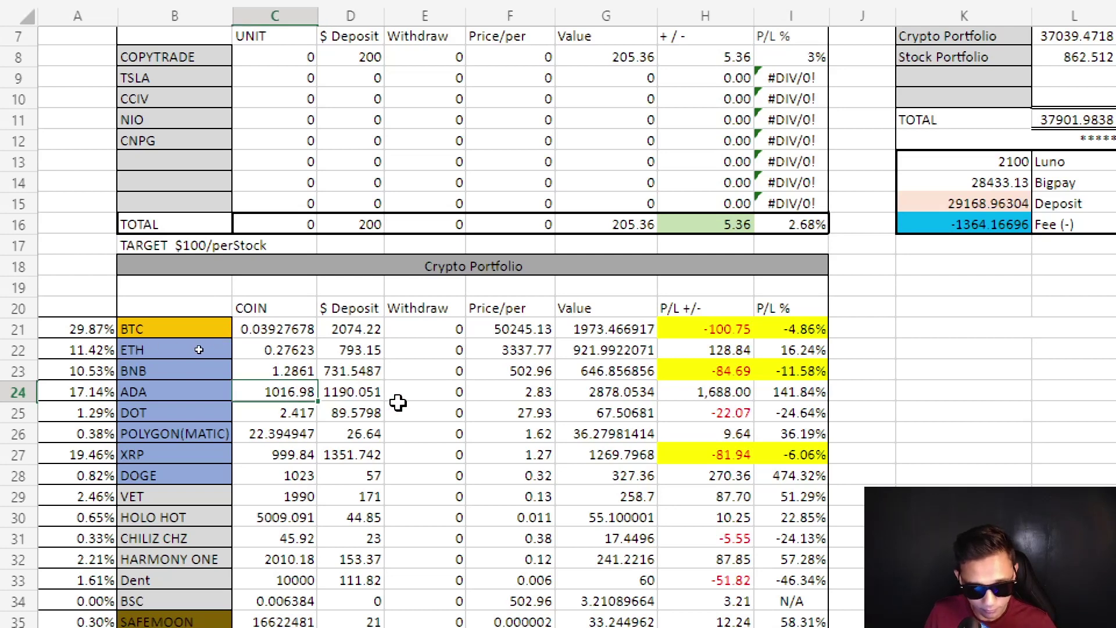
{"action": "left_click", "coordinate": [365, 392]}
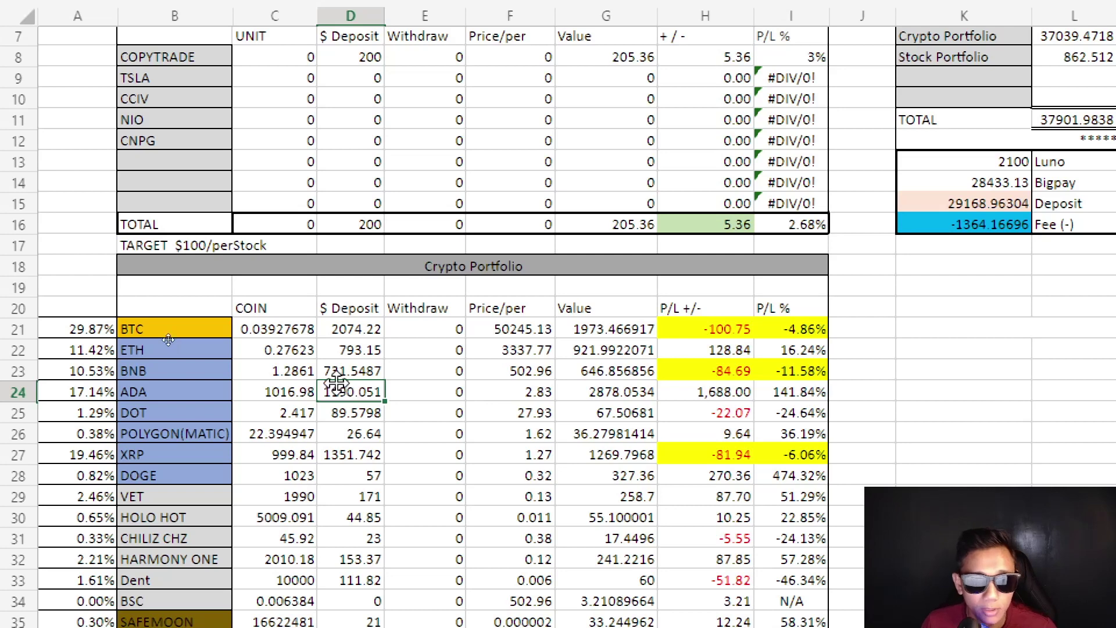
{"action": "left_click", "coordinate": [538, 391]}
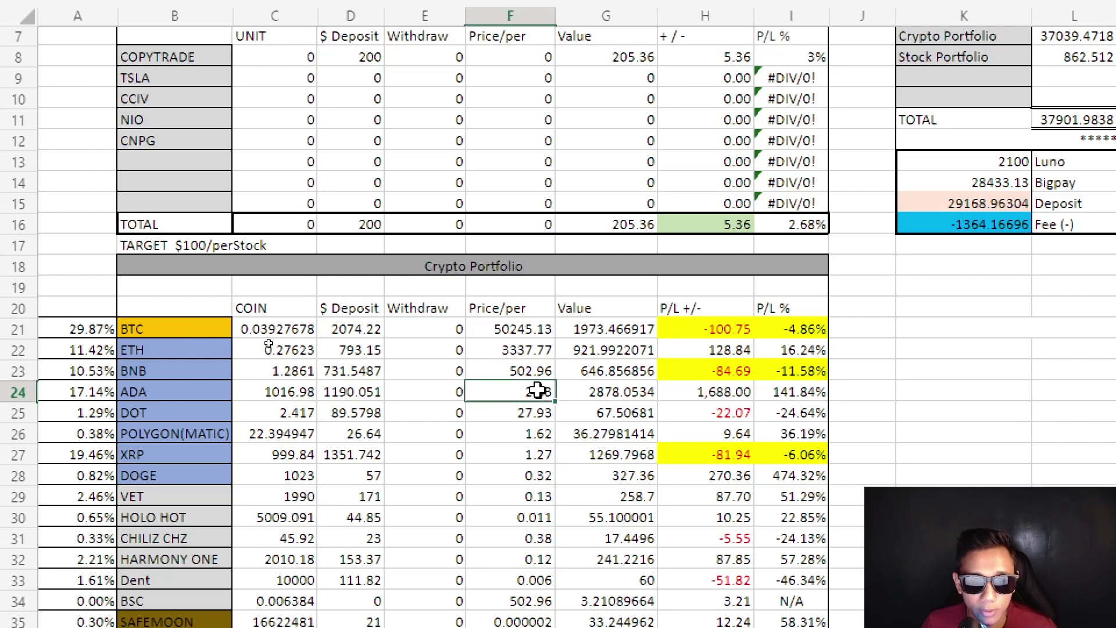
{"action": "left_click", "coordinate": [621, 393]}
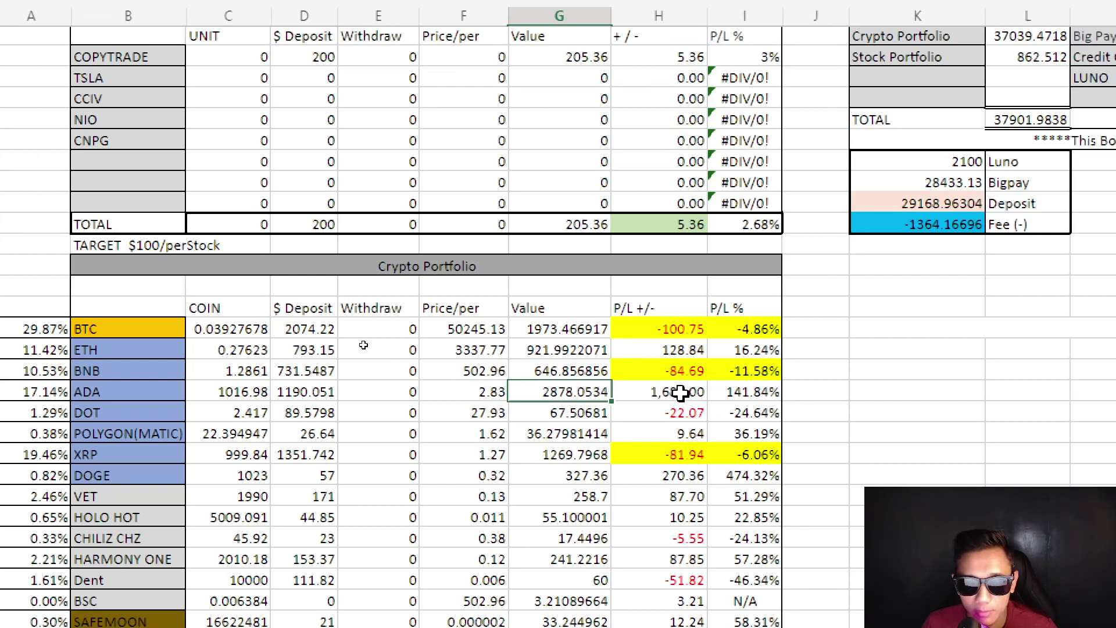
{"action": "left_click", "coordinate": [680, 394]}
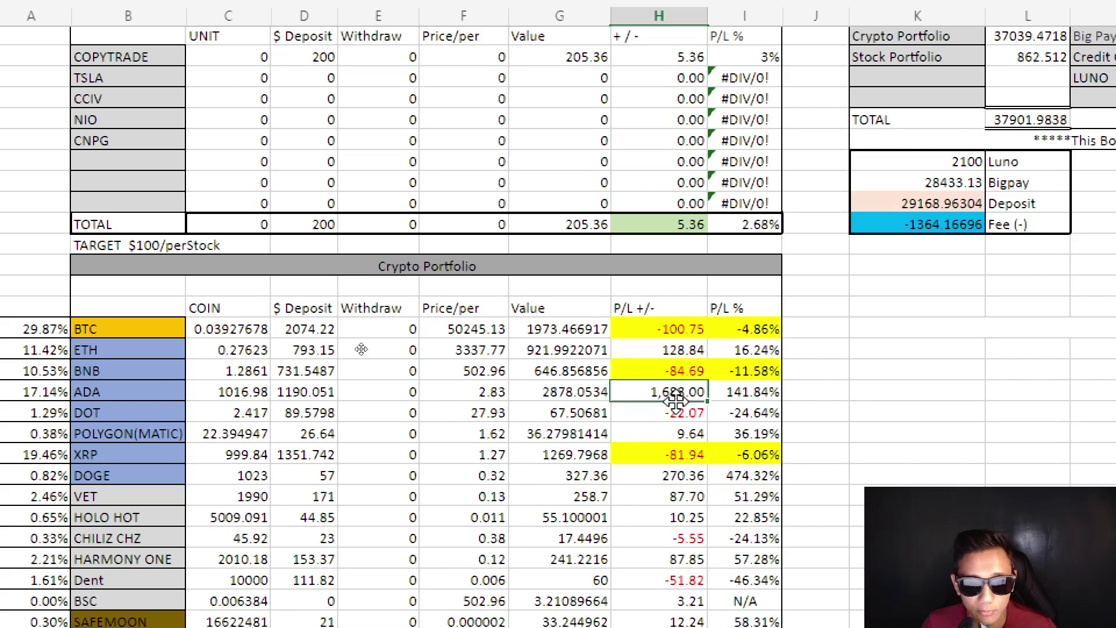
{"action": "scroll", "coordinate": [671, 395], "scroll_direction": "down", "scroll_amount": 2}
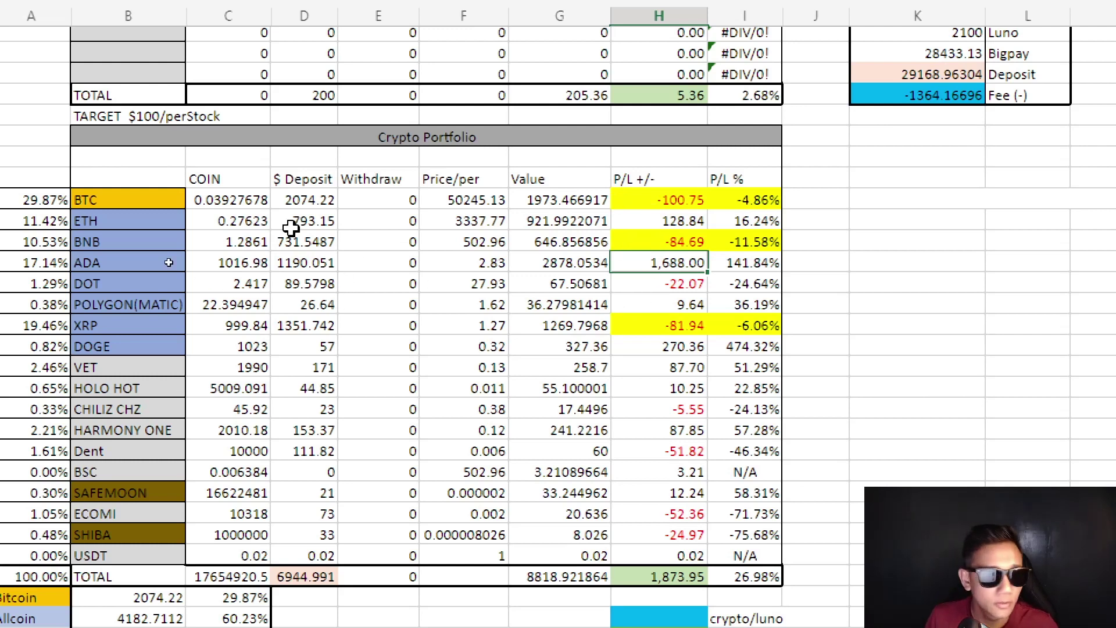
- Check the coin amounts of DOT and POLYGON(MATIC), and the price per coin of POLYGON(MATIC)
{"action": "left_click", "coordinate": [259, 285]}
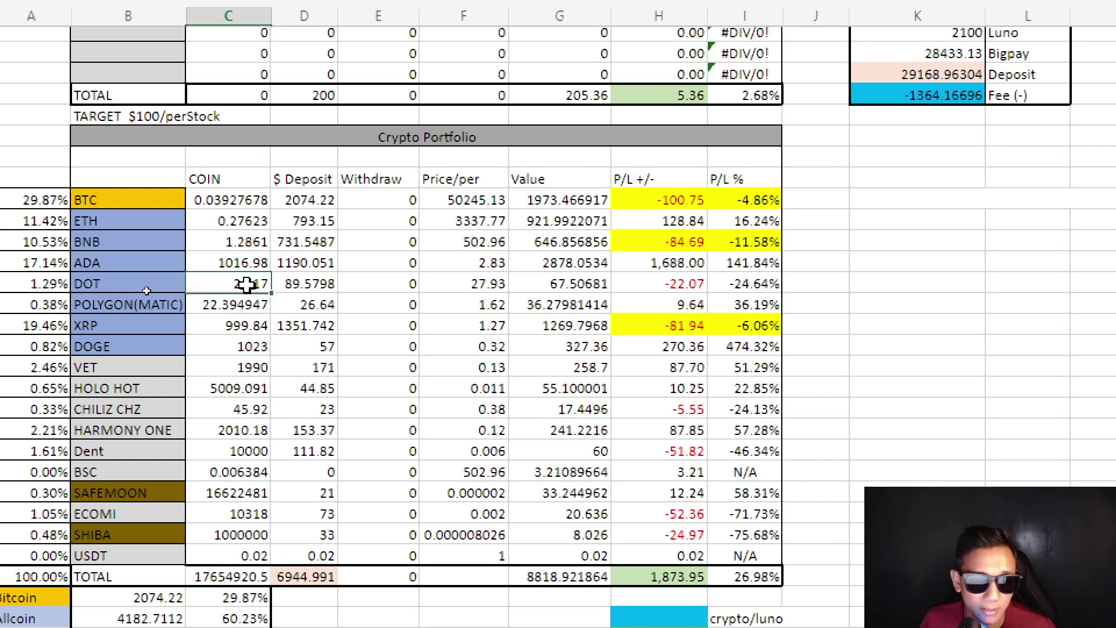
{"action": "left_click", "coordinate": [240, 305]}
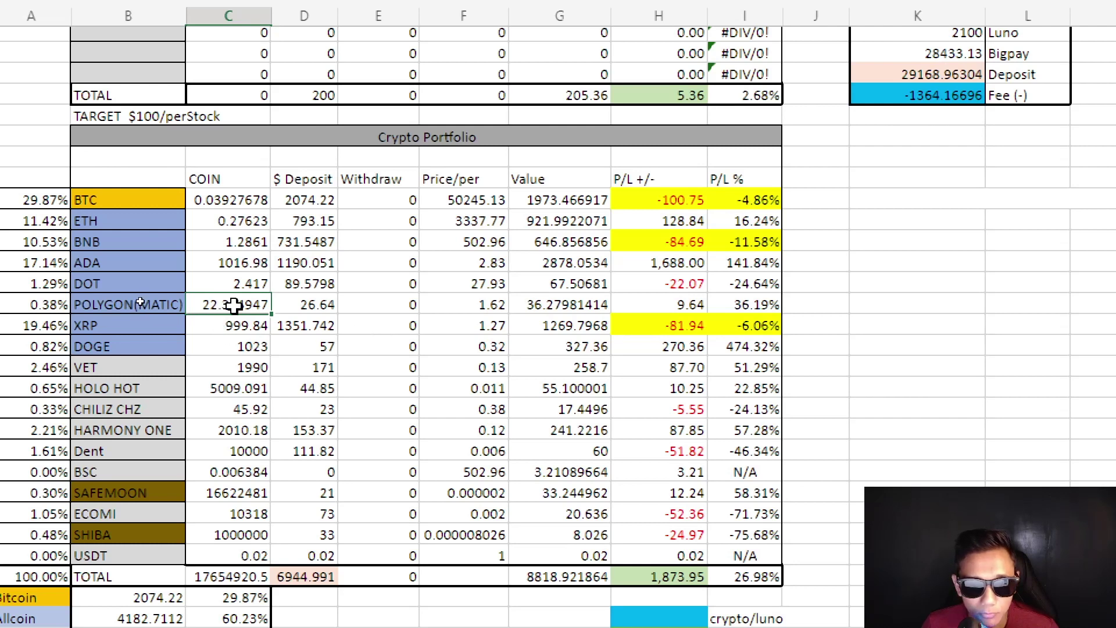
{"action": "left_click", "coordinate": [490, 304]}
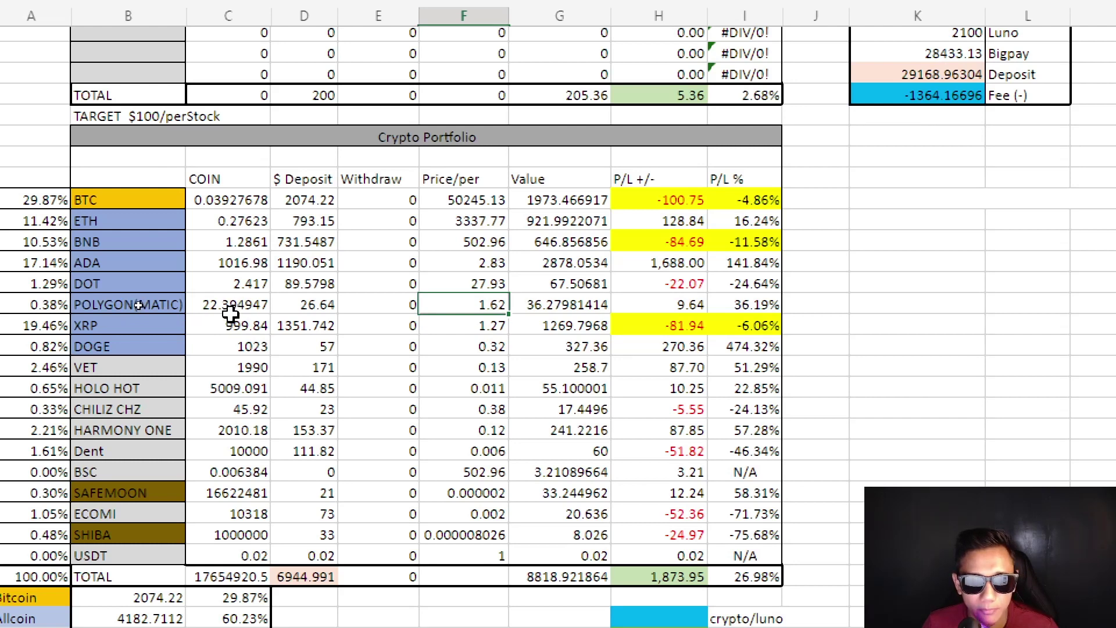
{"action": "scroll", "coordinate": [645, 529], "scroll_direction": "down", "scroll_amount": 3}
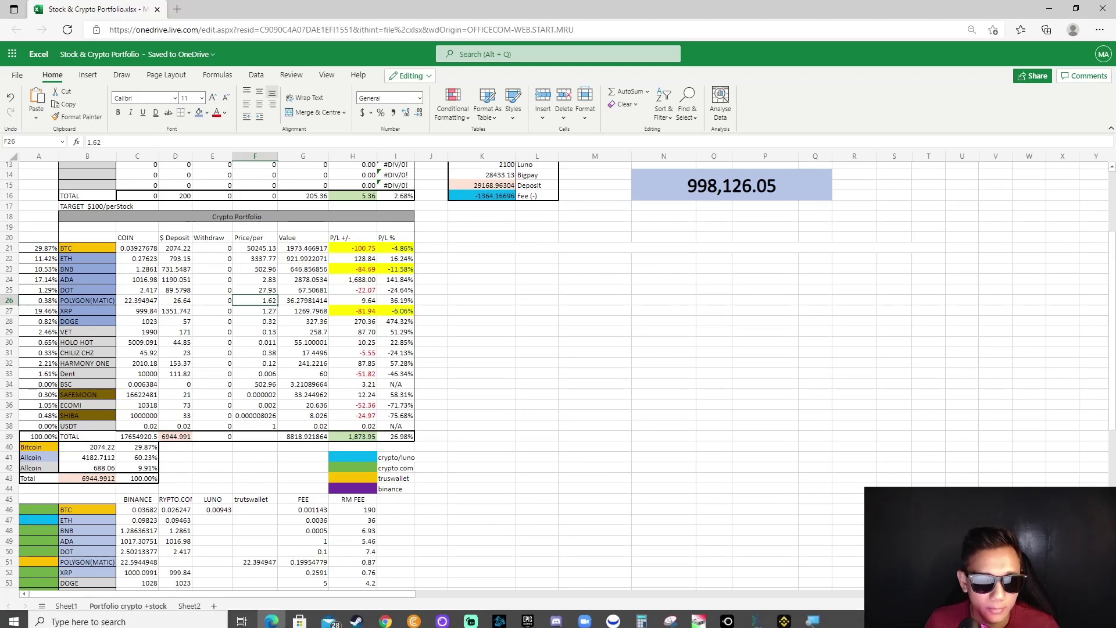
- Open the Calculator app and compute 880 × 1.6
{"action": "left_click", "coordinate": [641, 617]}
{"action": "key", "text": "5"}
{"action": "key", "text": "BackSpace"}
{"action": "key", "text": "8"}
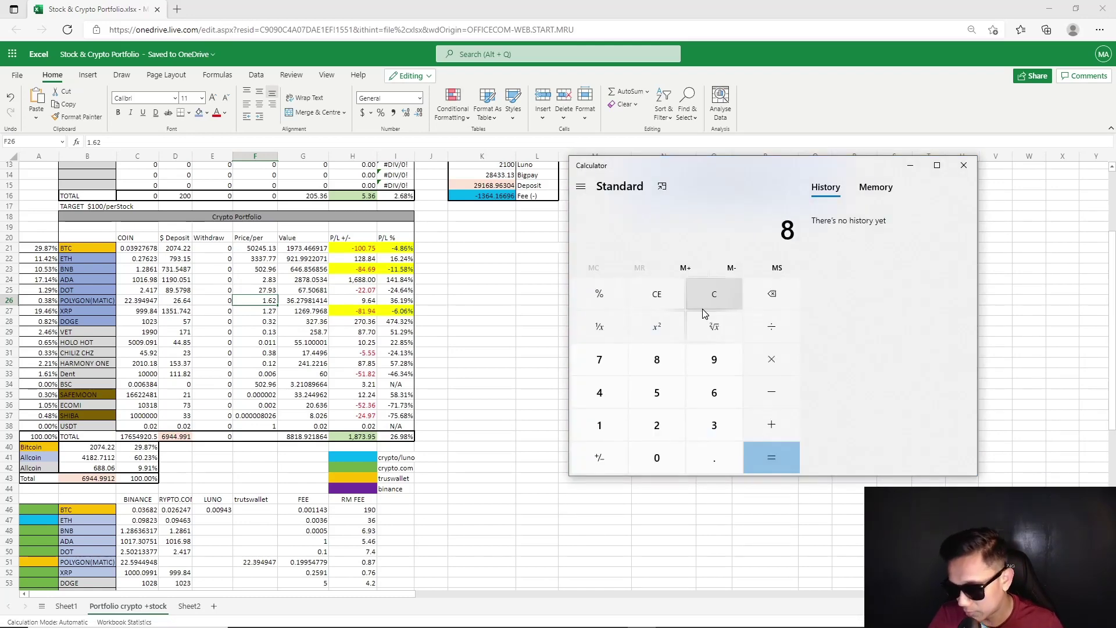
{"action": "key", "text": "8"}
{"action": "key", "text": "0"}
{"action": "key", "text": "asterisk"}
{"action": "key", "text": "1"}
{"action": "key", "text": "period"}
{"action": "key", "text": "6"}
{"action": "key", "text": "Return"}
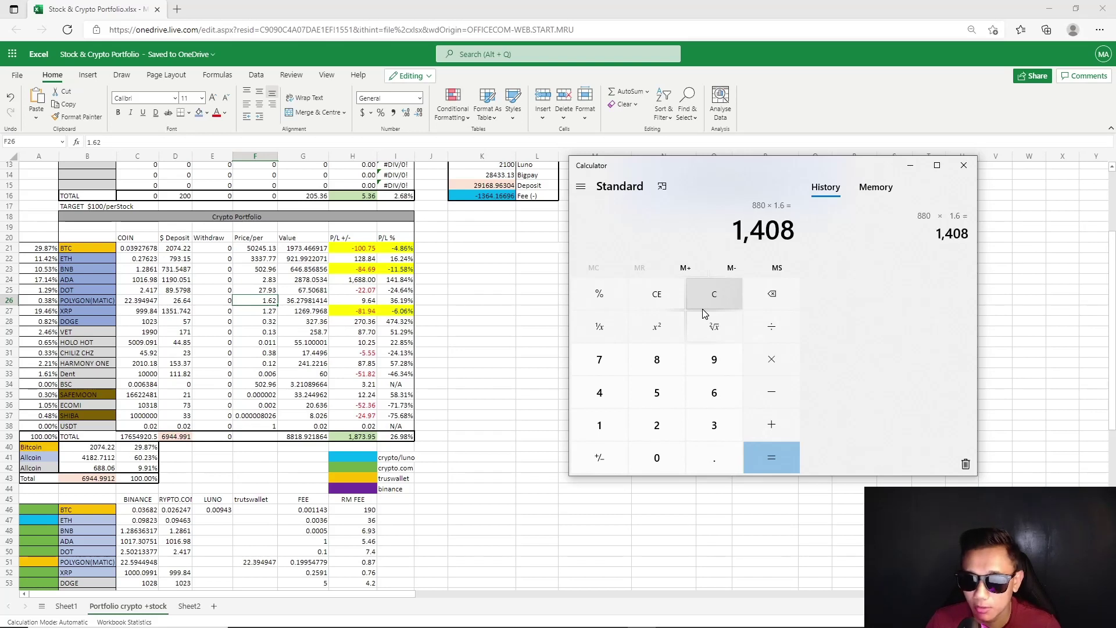
- Multiply the calculated result by 4.2, close Calculator and return to POLYGON(MATIC)'s coin amount in the workbook
{"action": "key", "text": "asterisk"}
{"action": "key", "text": "4"}
{"action": "key", "text": "period"}
{"action": "key", "text": "2"}
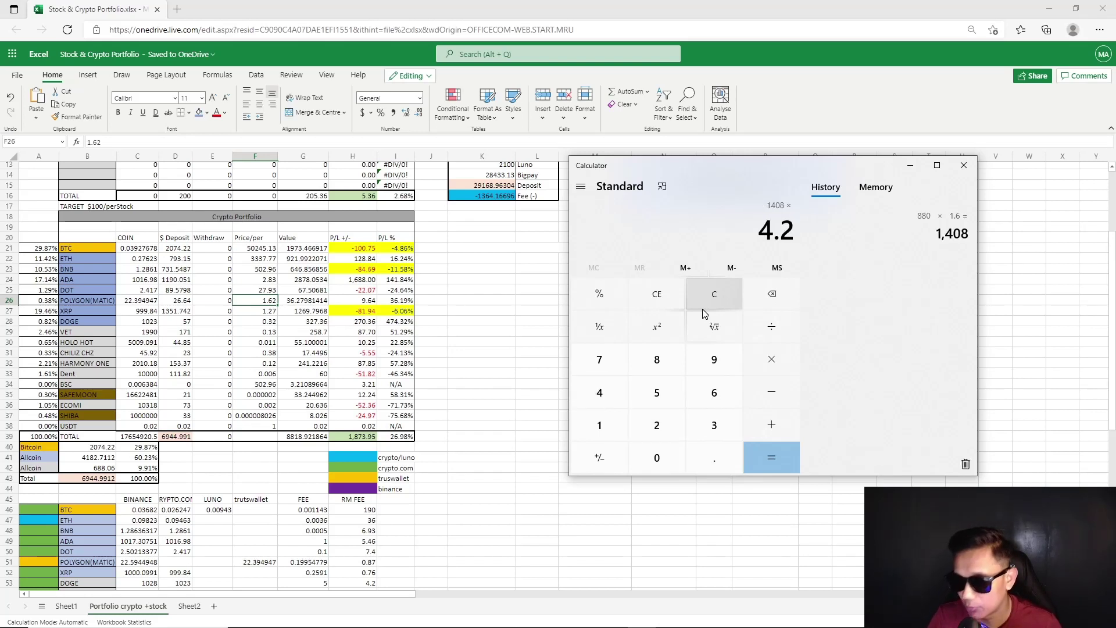
{"action": "key", "text": "Return"}
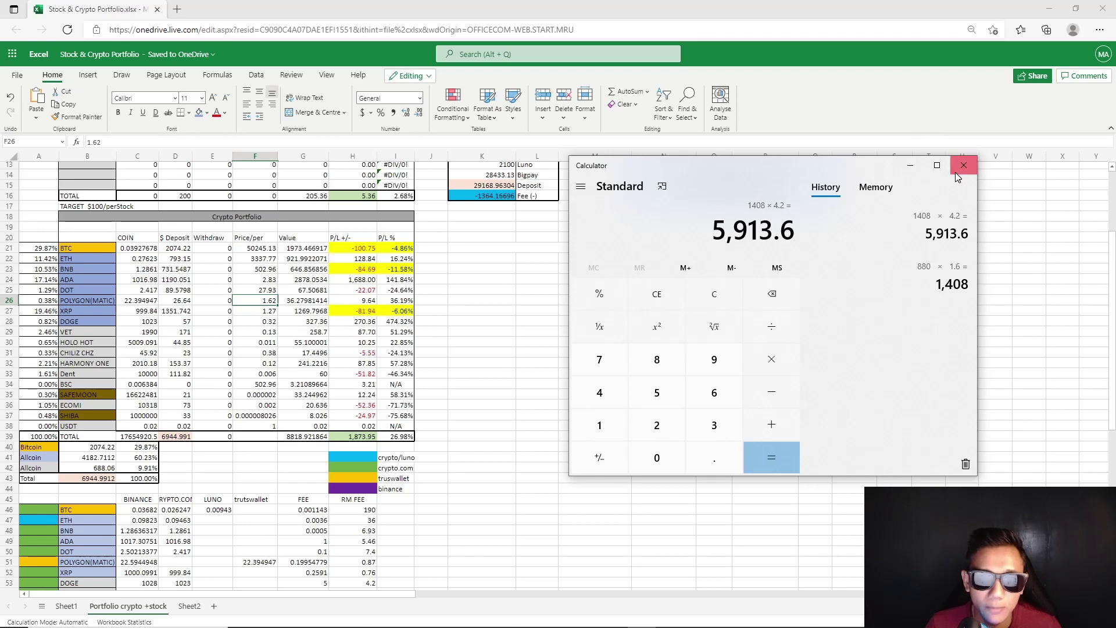
{"action": "left_click", "coordinate": [962, 166]}
{"action": "left_click", "coordinate": [137, 301]}
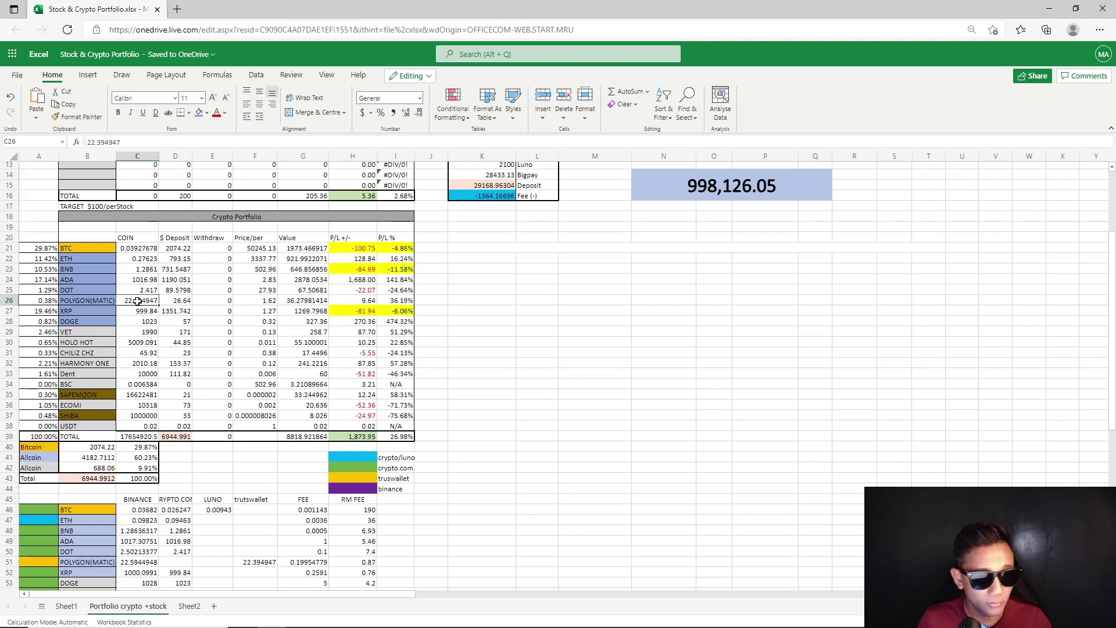
- Check BTC's portfolio percentage, the POLYGON(MATIC) row and XRP's Binance amount in the wallet table
{"action": "left_click", "coordinate": [34, 249]}
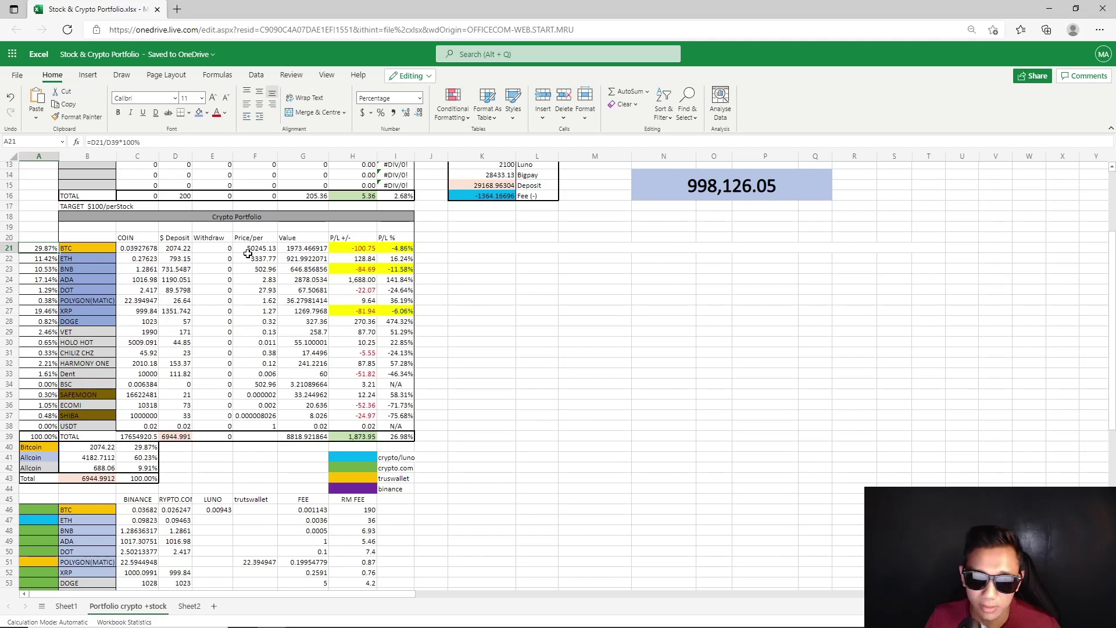
{"action": "left_click", "coordinate": [108, 303]}
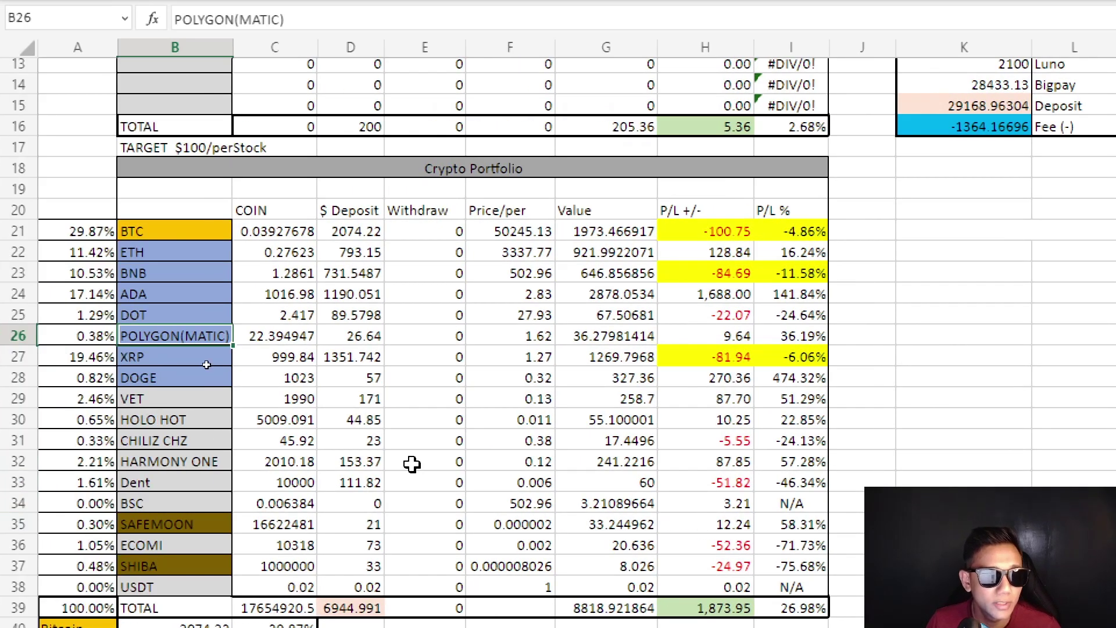
{"action": "scroll", "coordinate": [383, 453], "scroll_direction": "down", "scroll_amount": 2}
{"action": "left_click", "coordinate": [287, 227]}
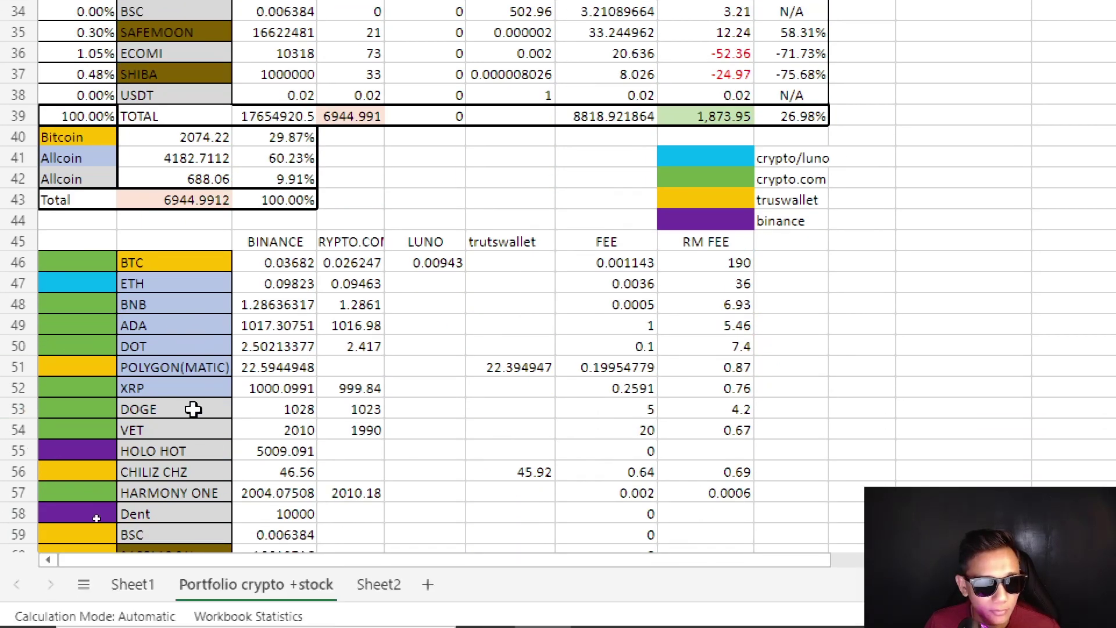
{"action": "left_click", "coordinate": [286, 386]}
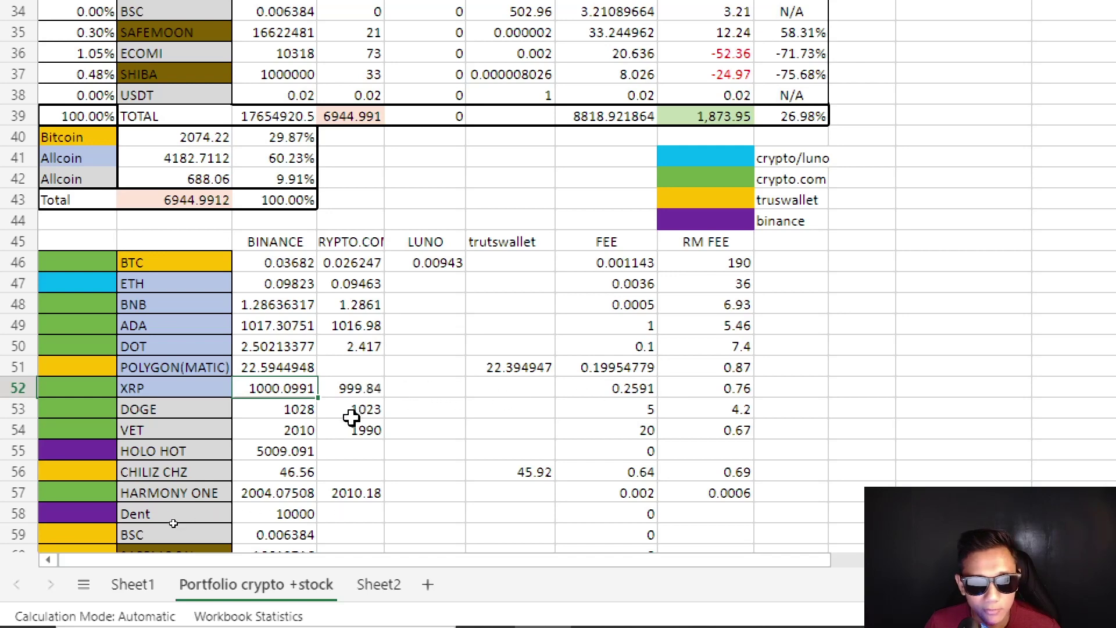
{"action": "scroll", "coordinate": [457, 391], "scroll_direction": "up", "scroll_amount": 6}
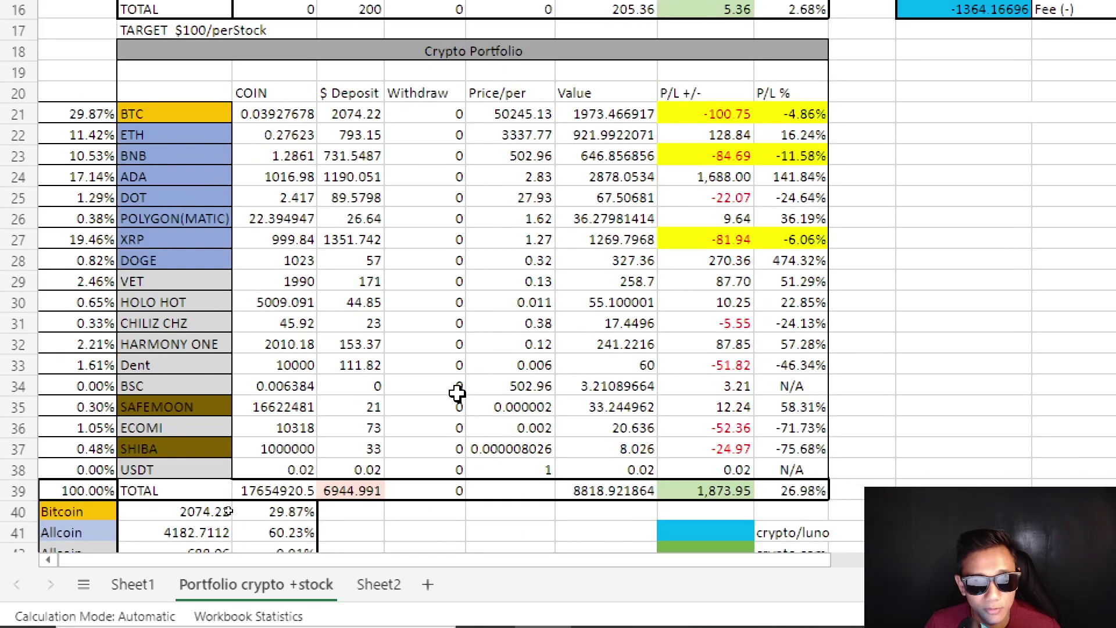
- Examine the XRP row's coin amount, dollar deposit, price per coin, value and profit/loss
{"action": "left_click", "coordinate": [295, 252]}
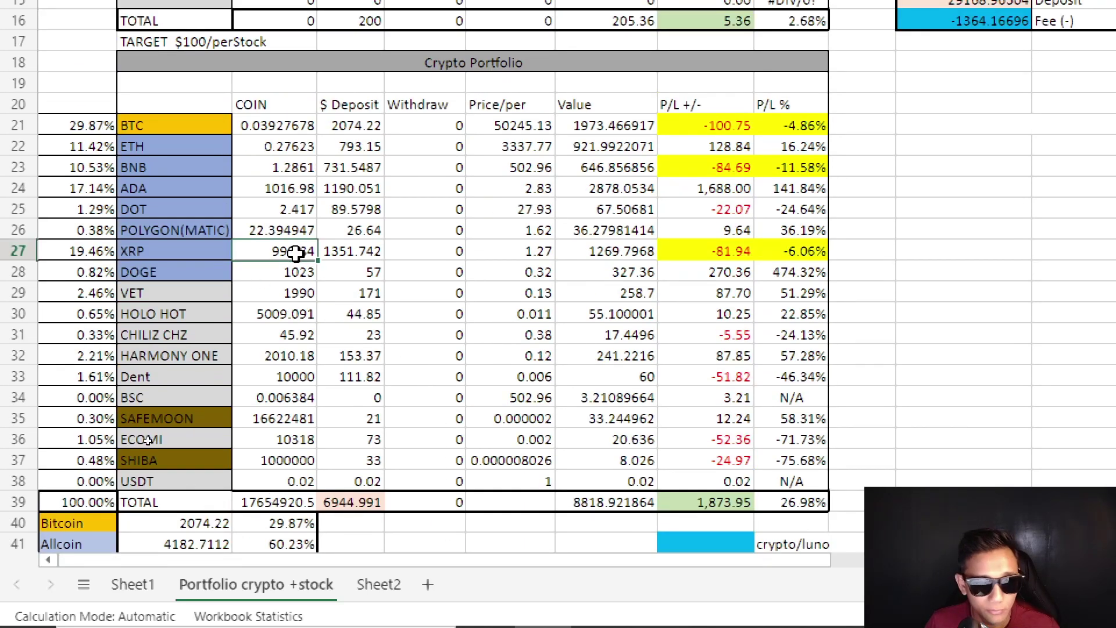
{"action": "left_click", "coordinate": [344, 254]}
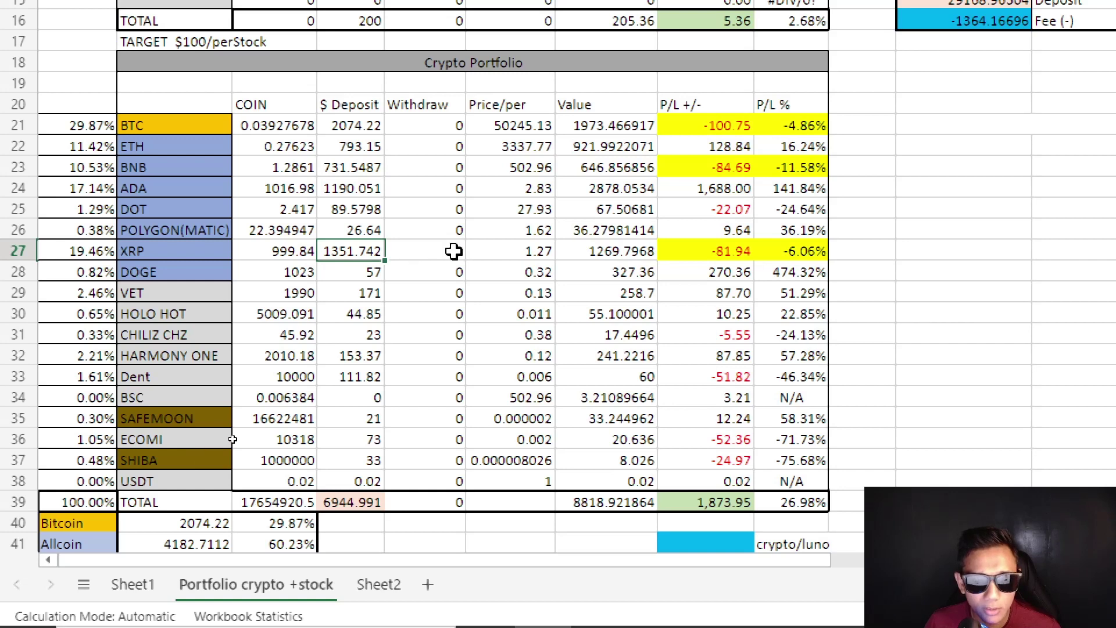
{"action": "left_click", "coordinate": [551, 251]}
{"action": "left_click", "coordinate": [592, 255]}
{"action": "left_click", "coordinate": [723, 256]}
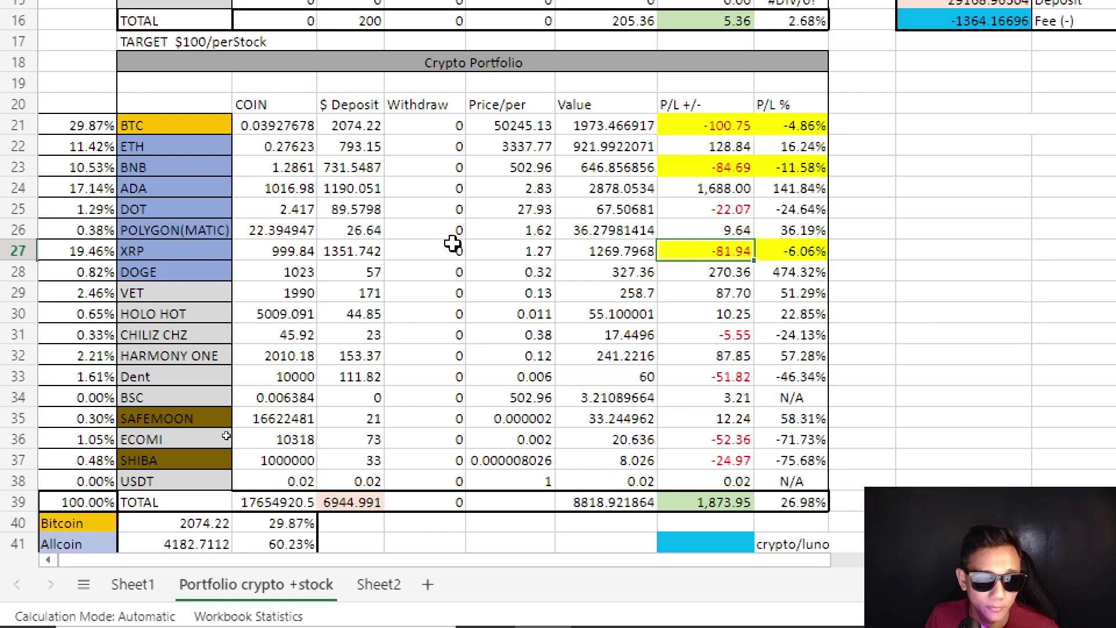
- Check DOGE's coin amount and dollar deposit in the crypto portfolio, and open the Calculator app
{"action": "left_click", "coordinate": [293, 273]}
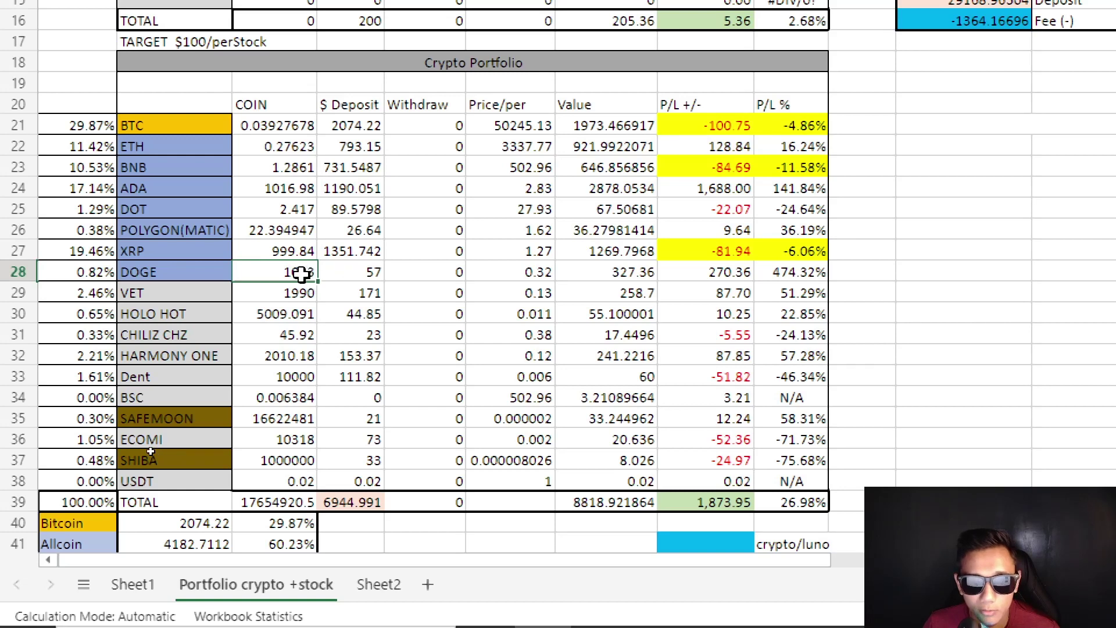
{"action": "left_click", "coordinate": [353, 272]}
{"action": "mouse_move", "coordinate": [267, 625]}
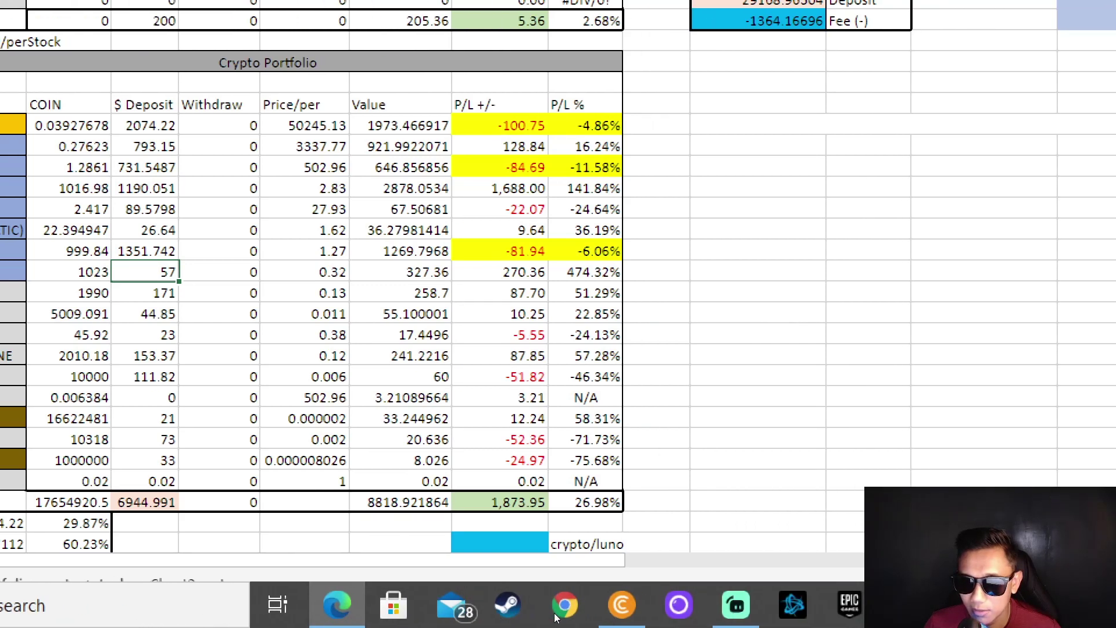
{"action": "left_click", "coordinate": [638, 620]}
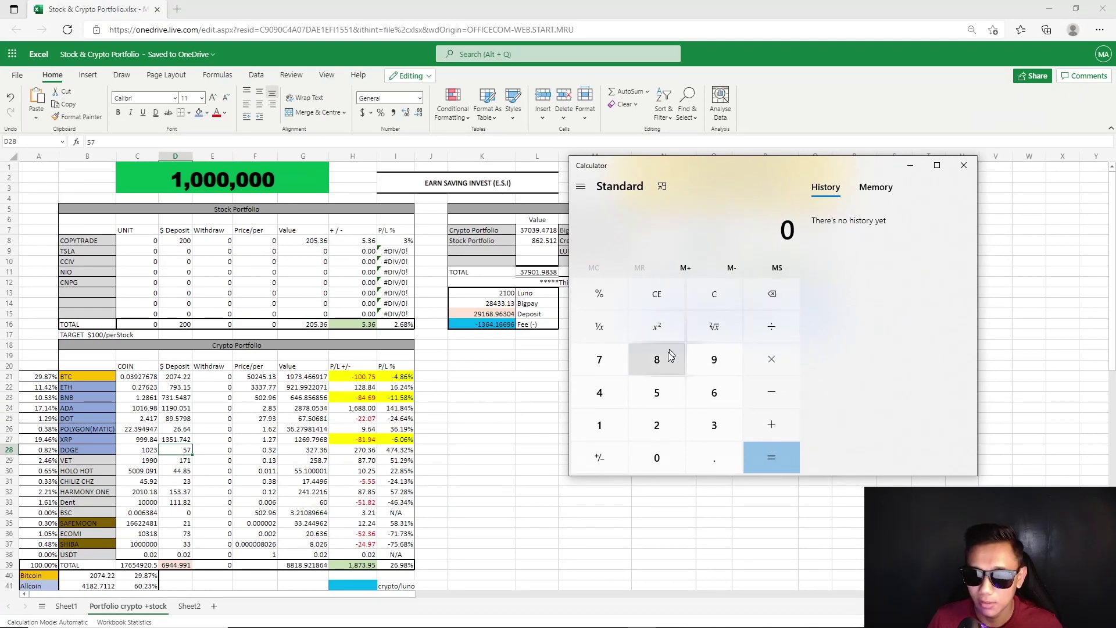
- Divide DOGE's coin amount by its deposit, 1023 ÷ 57
{"action": "type", "text": "1"}
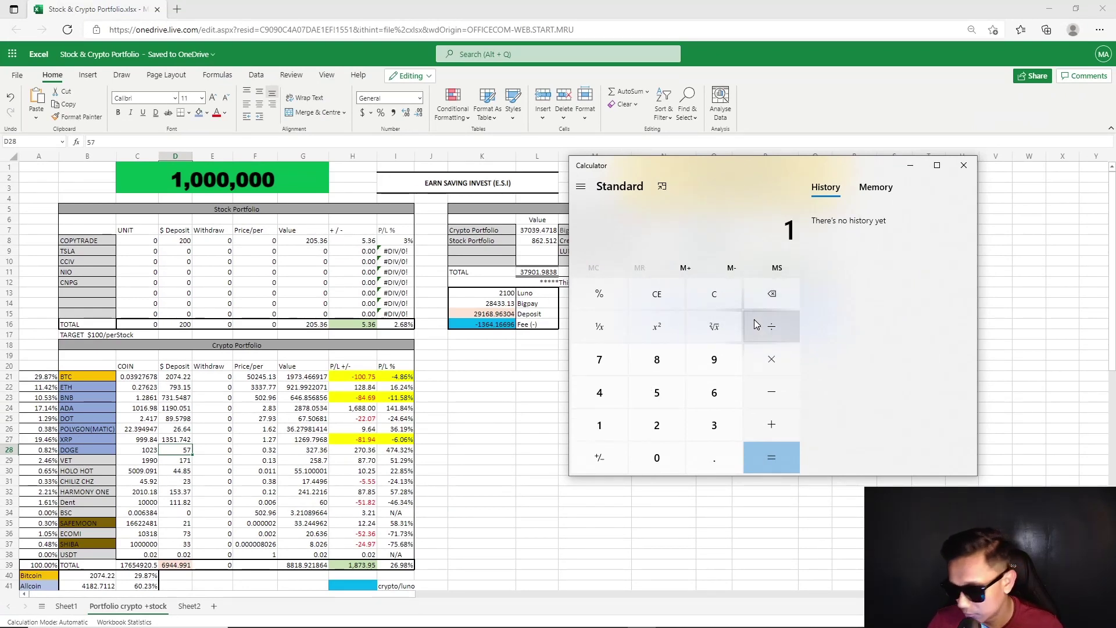
{"action": "type", "text": ",023"}
{"action": "key", "text": "asterisk"}
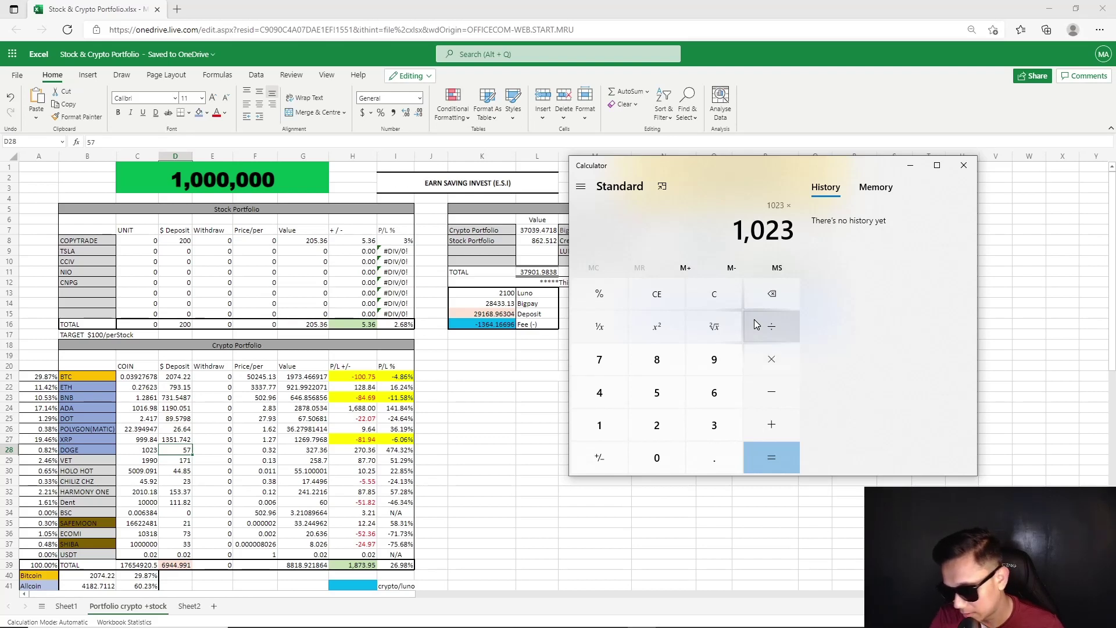
{"action": "key", "text": "slash"}
{"action": "type", "text": "57"}
{"action": "key", "text": "Return"}
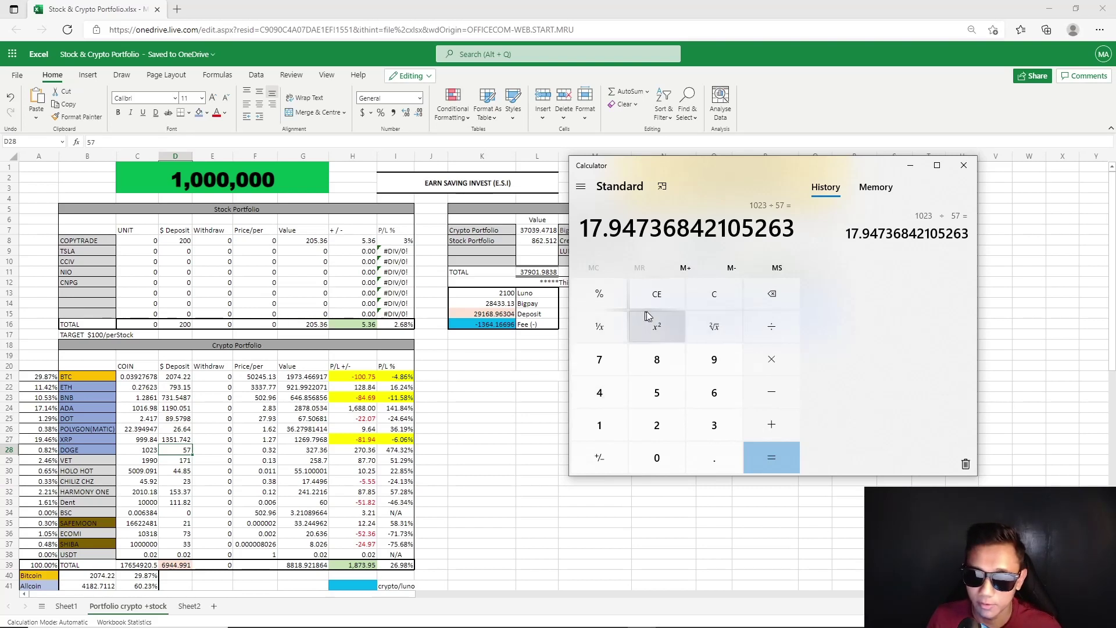
- Clear the calculation, compute DOGE's average purchase price as 57 ÷ 1023, and close Calculator
{"action": "left_click", "coordinate": [693, 301]}
{"action": "type", "text": "57"}
{"action": "key", "text": "slash"}
{"action": "type", "text": "12"}
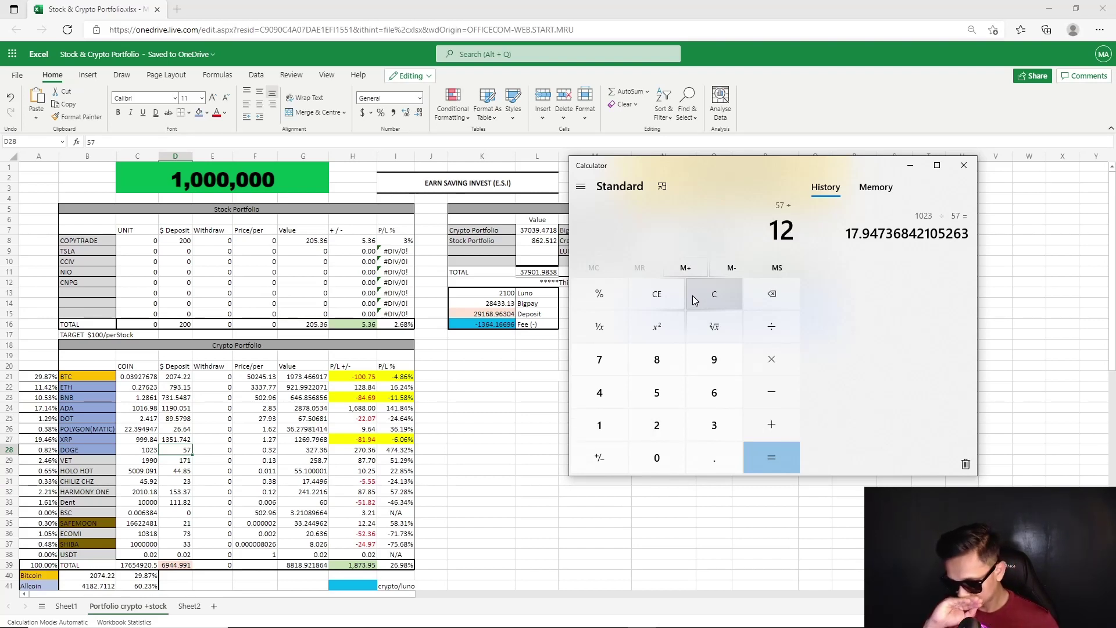
{"action": "key", "text": "BackSpace"}
{"action": "type", "text": "023"}
{"action": "key", "text": "Return"}
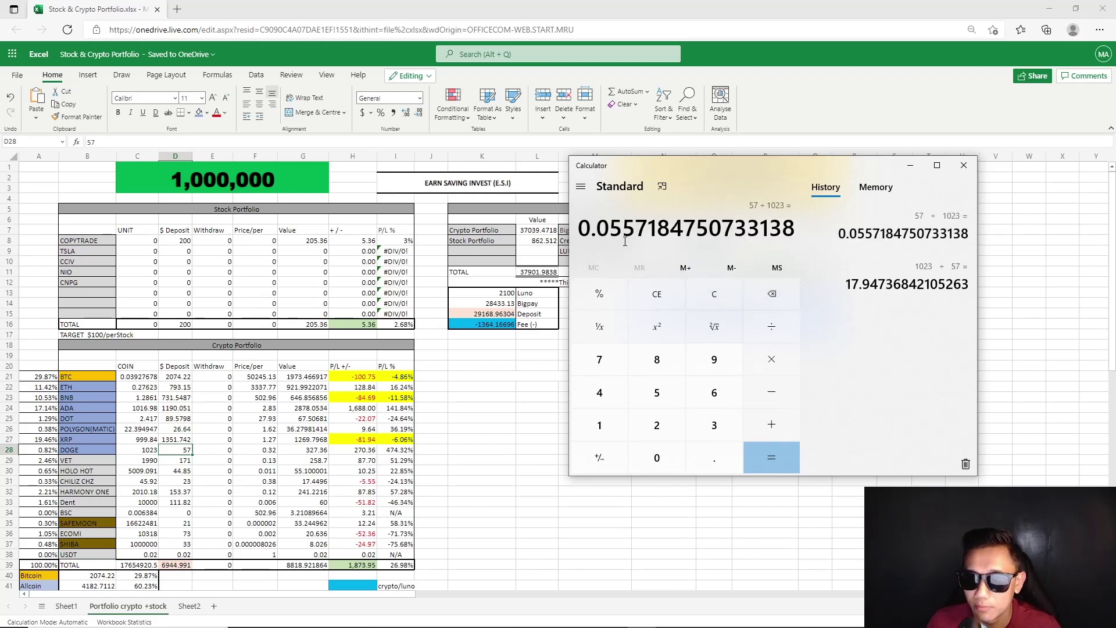
{"action": "left_click", "coordinate": [963, 165]}
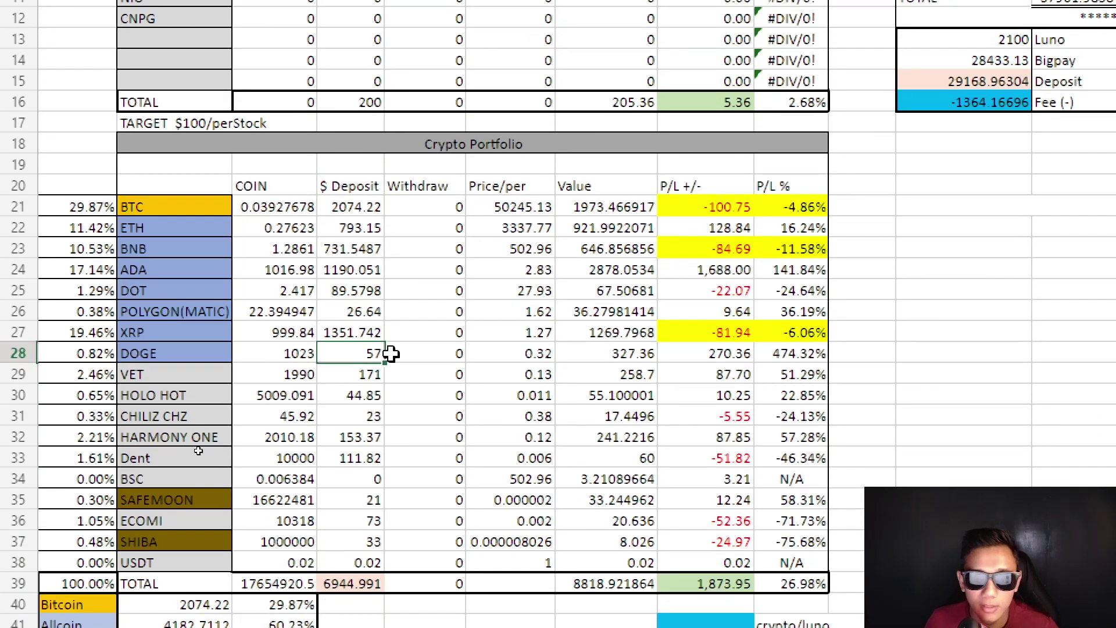
- Check DOGE's value and price per coin, ADA's profit/loss and POLYGON(MATIC)'s coin amount
{"action": "left_click", "coordinate": [632, 356]}
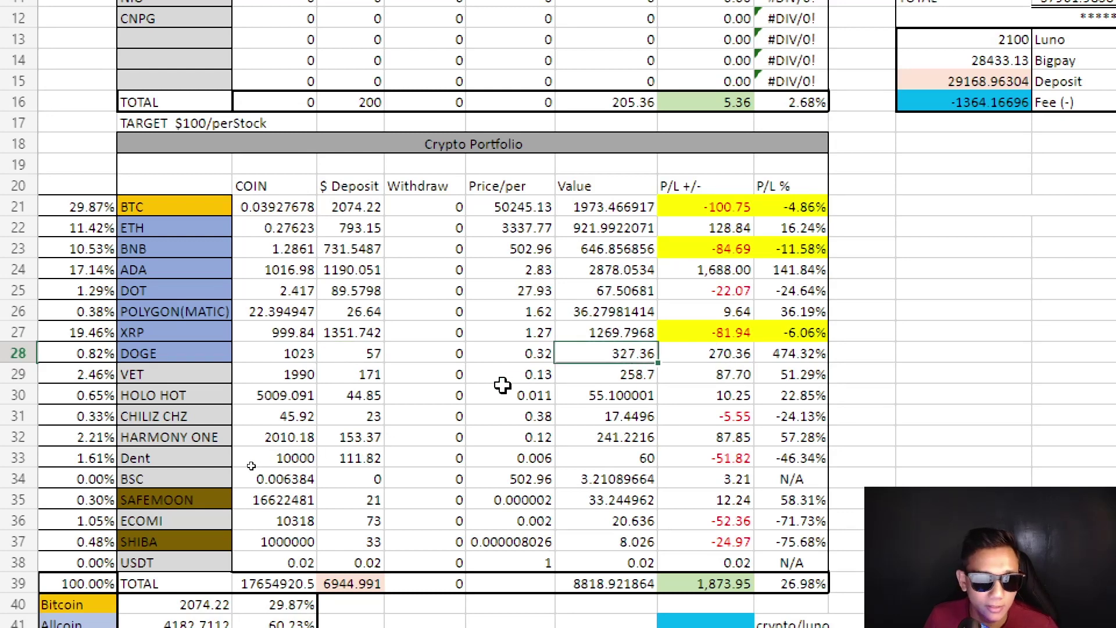
{"action": "left_click", "coordinate": [529, 356]}
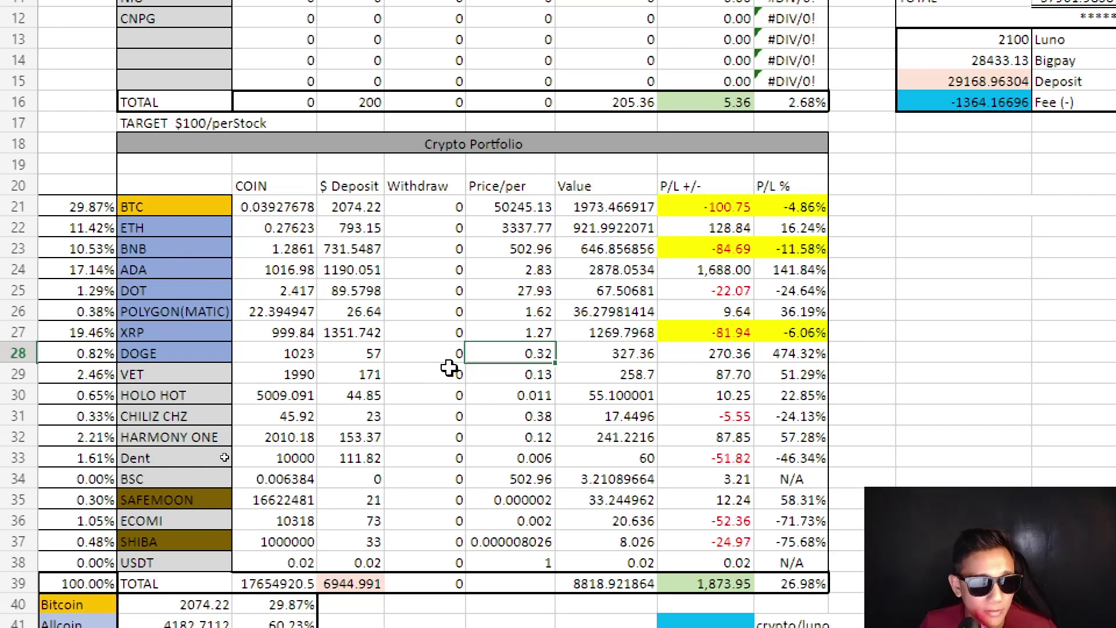
{"action": "left_click", "coordinate": [186, 351]}
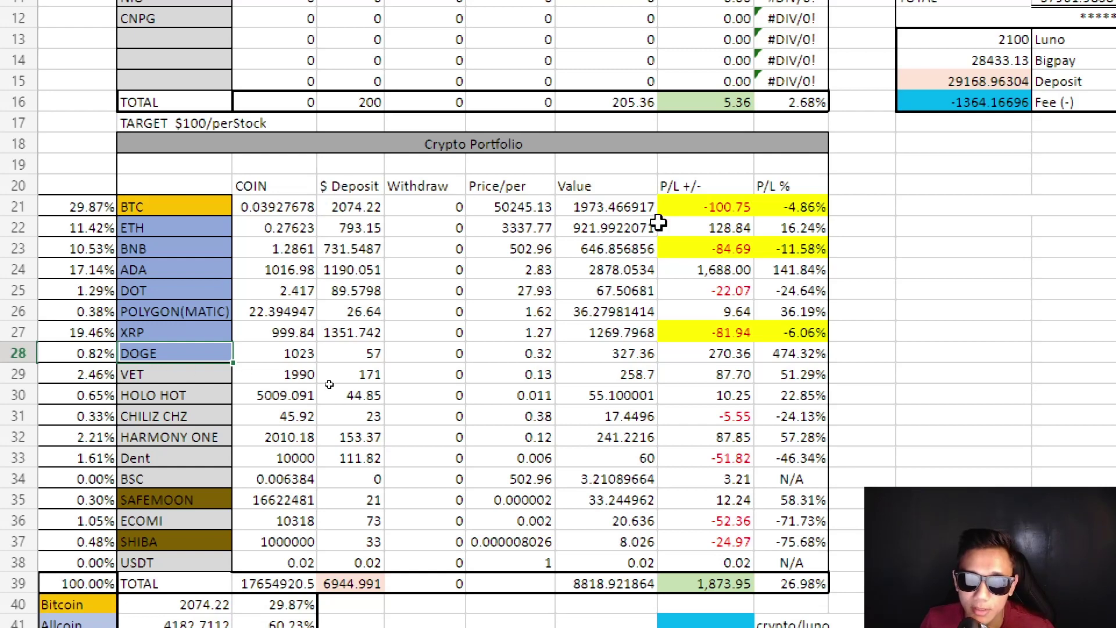
{"action": "left_click", "coordinate": [730, 272]}
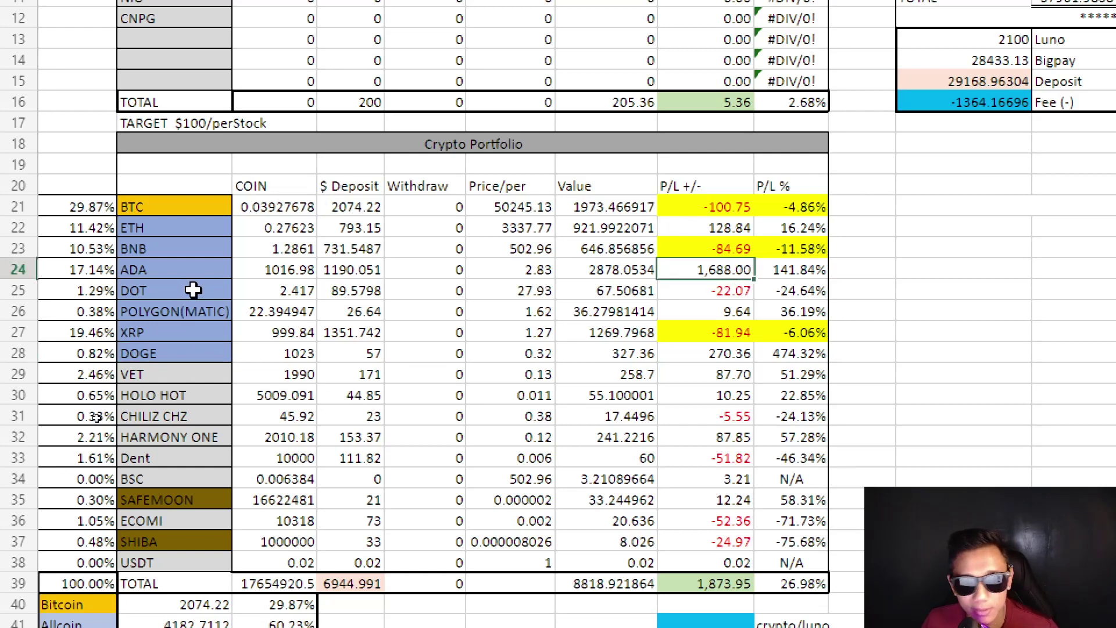
{"action": "left_click", "coordinate": [294, 314]}
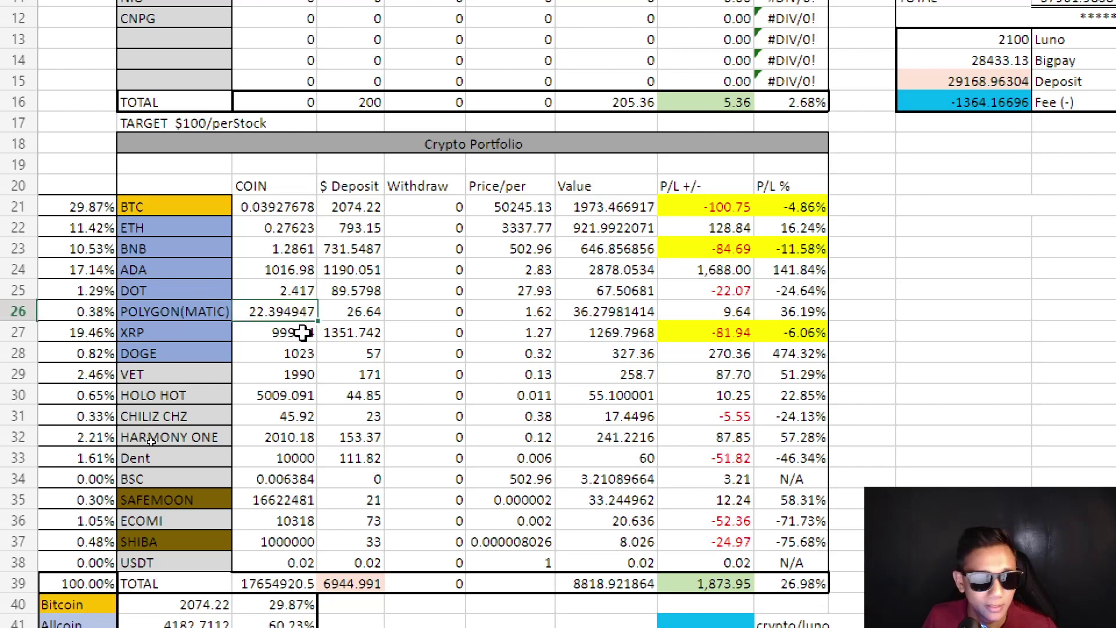
- Compare VET's coin amount in the portfolio with its Binance amount and fee in the wallet table
{"action": "left_click", "coordinate": [300, 374]}
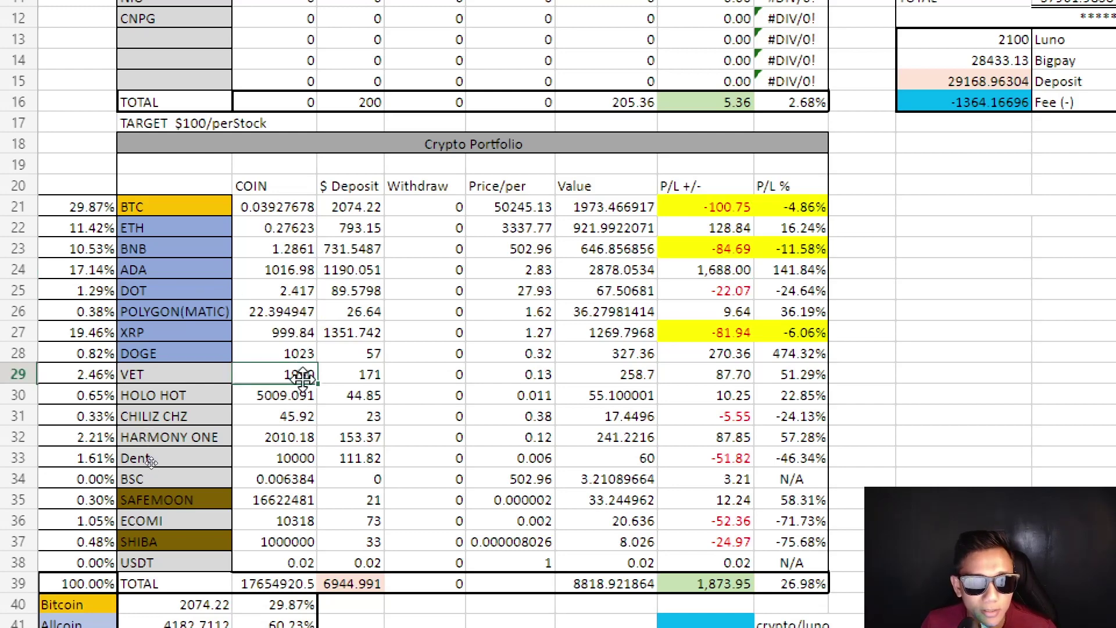
{"action": "scroll", "coordinate": [297, 384], "scroll_direction": "down", "scroll_amount": 2}
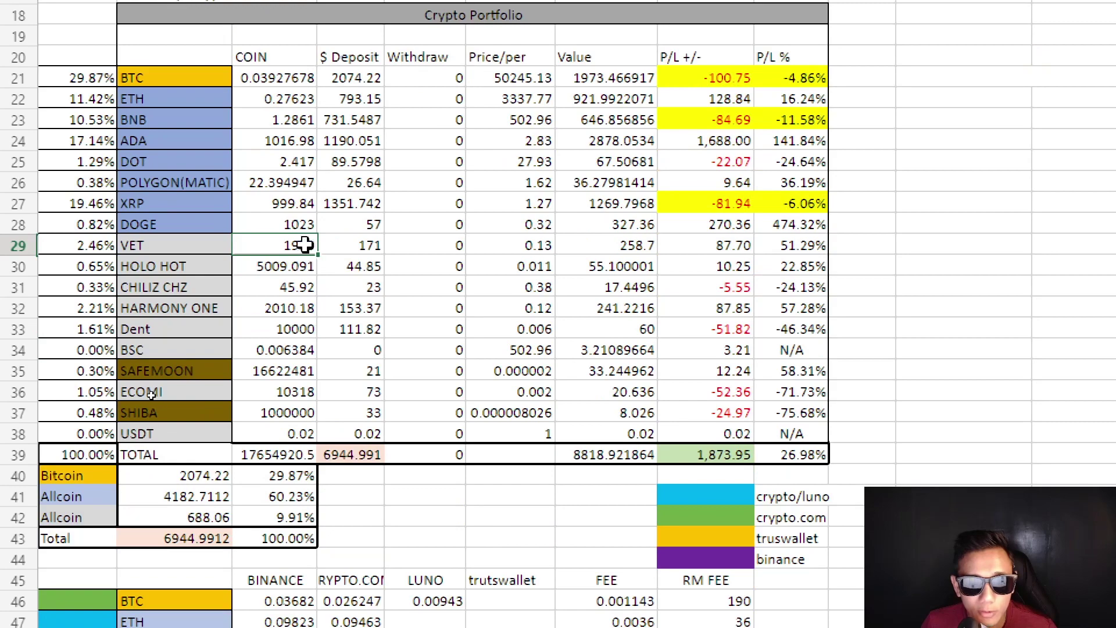
{"action": "scroll", "coordinate": [297, 241], "scroll_direction": "down", "scroll_amount": 6}
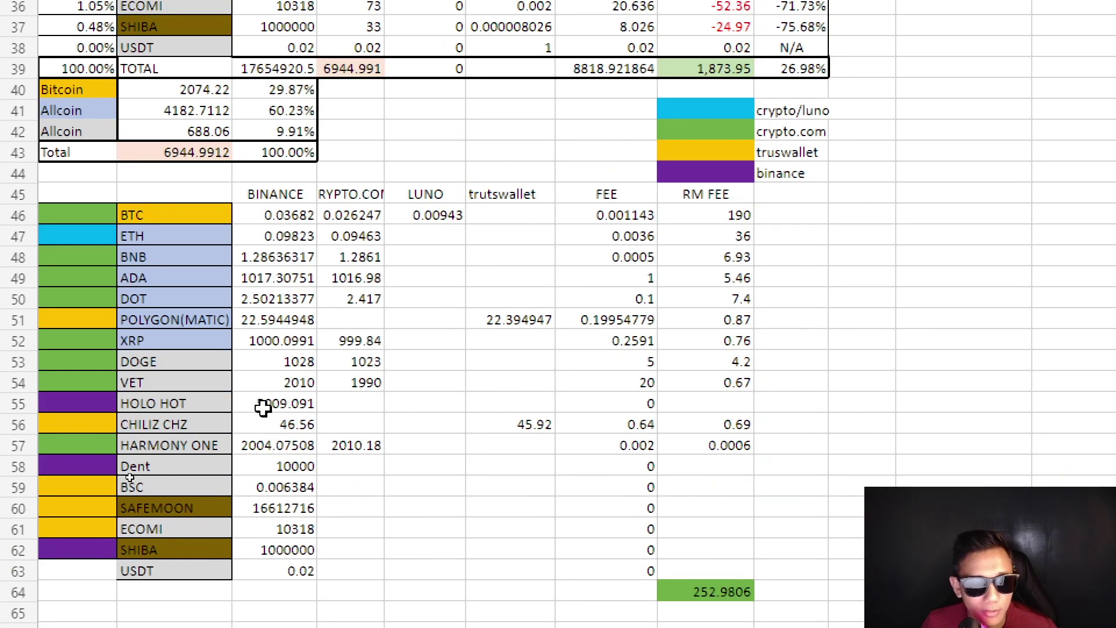
{"action": "left_click", "coordinate": [294, 378]}
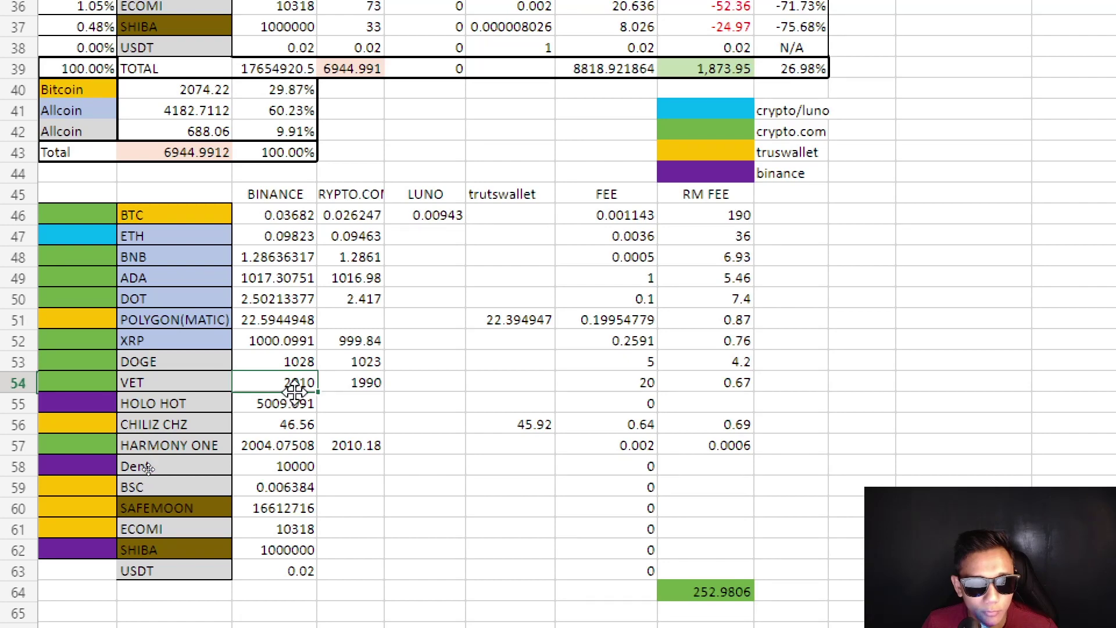
{"action": "left_click", "coordinate": [627, 382]}
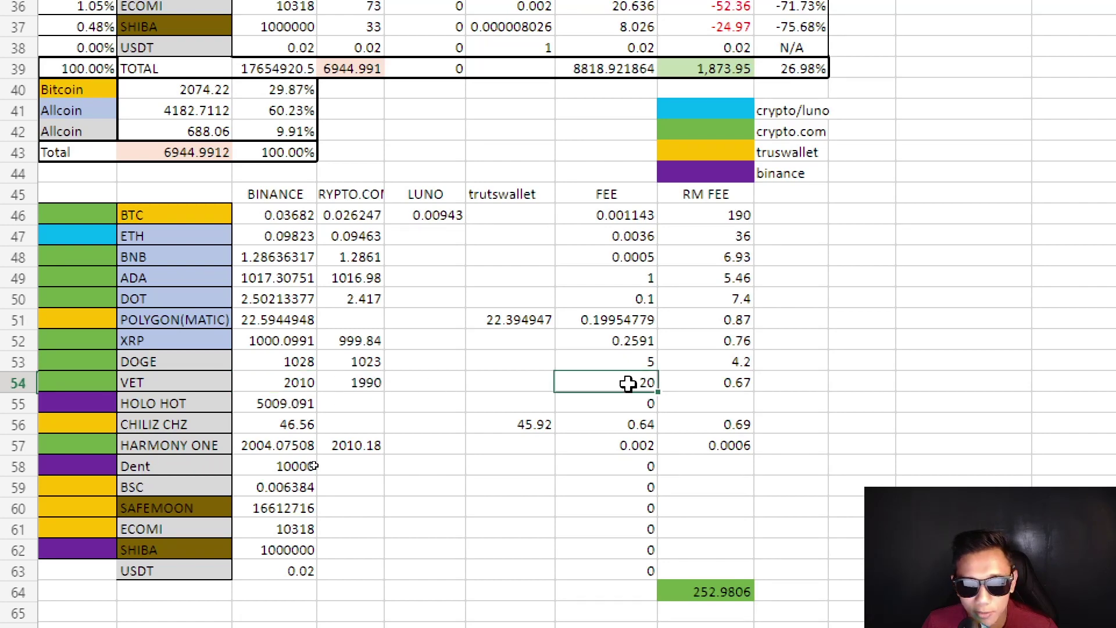
- Examine the VET row's coin amount, dollar deposit, value and profit/loss in the crypto portfolio
{"action": "scroll", "coordinate": [627, 382], "scroll_direction": "up", "scroll_amount": 8}
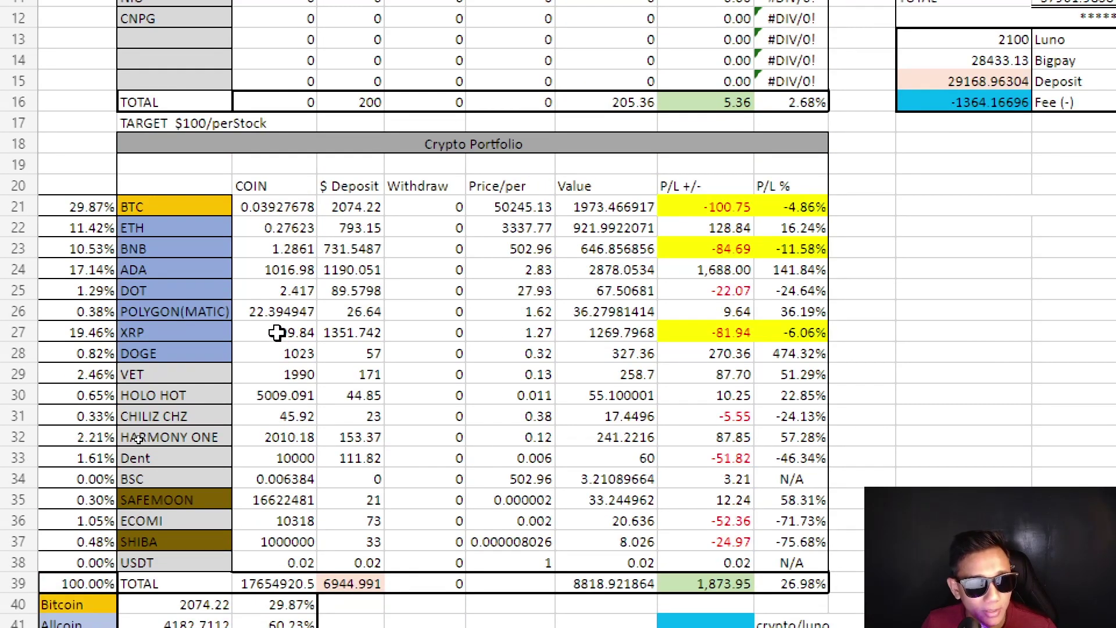
{"action": "left_click", "coordinate": [298, 377]}
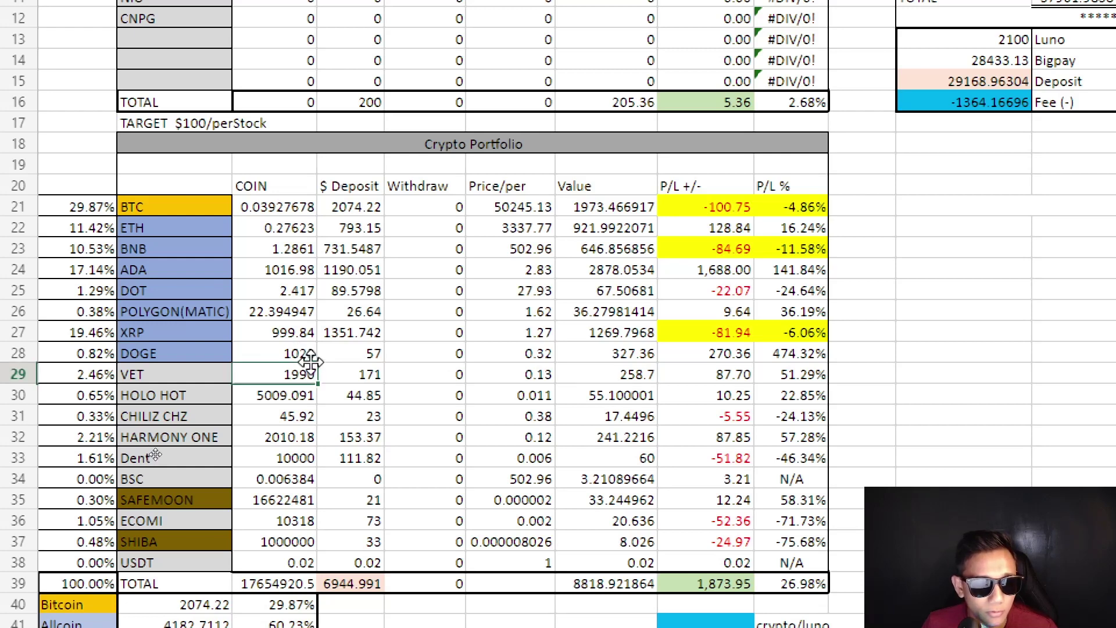
{"action": "left_click", "coordinate": [363, 375]}
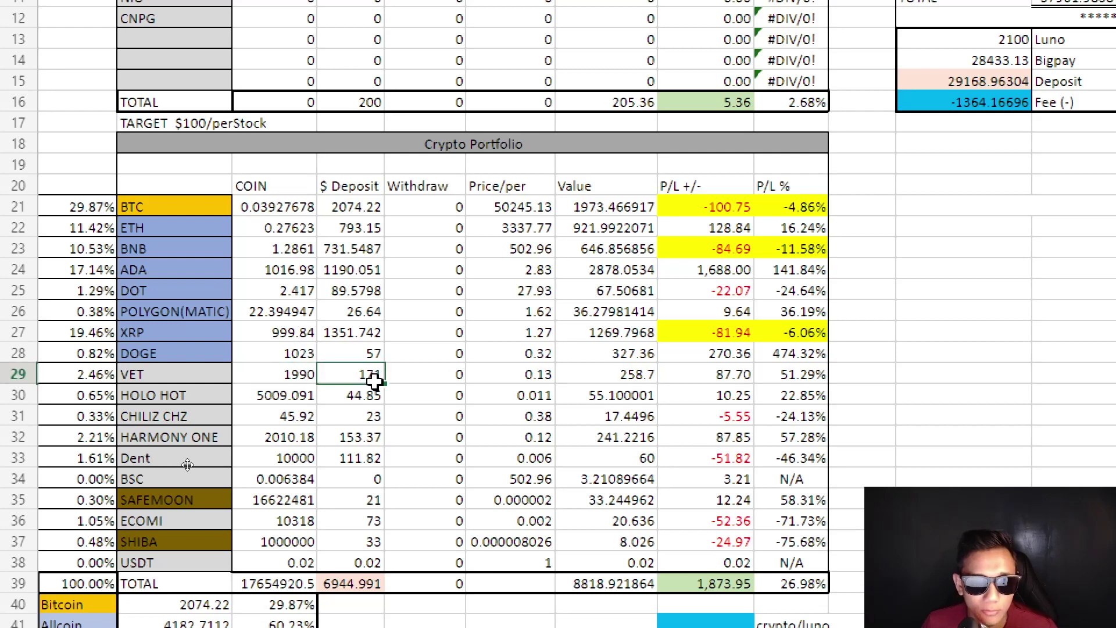
{"action": "left_click", "coordinate": [301, 375]}
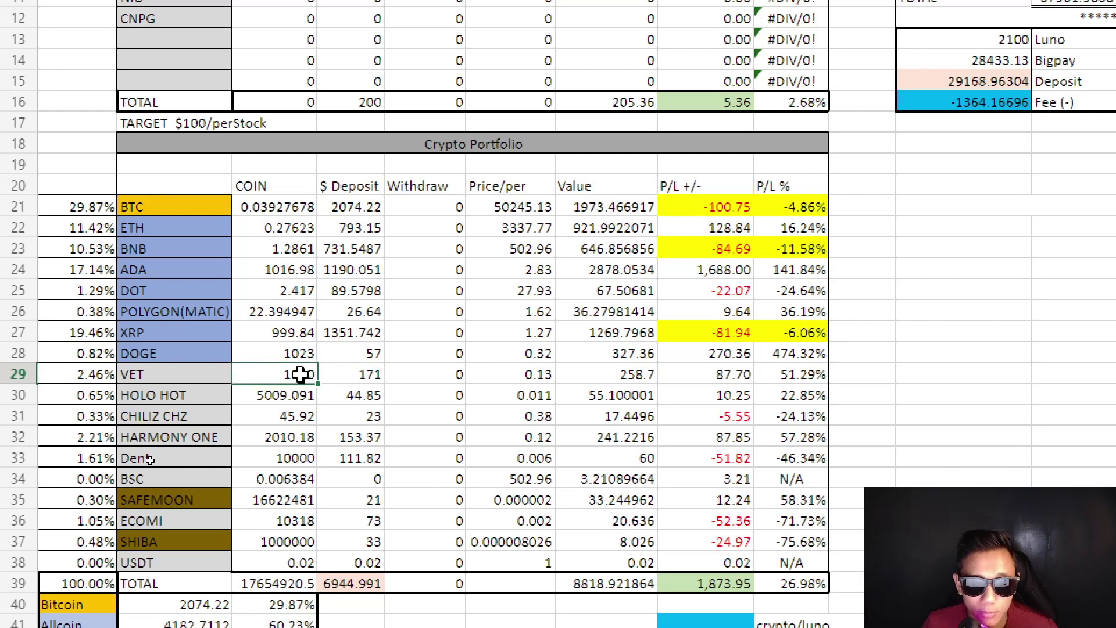
{"action": "left_click", "coordinate": [625, 379]}
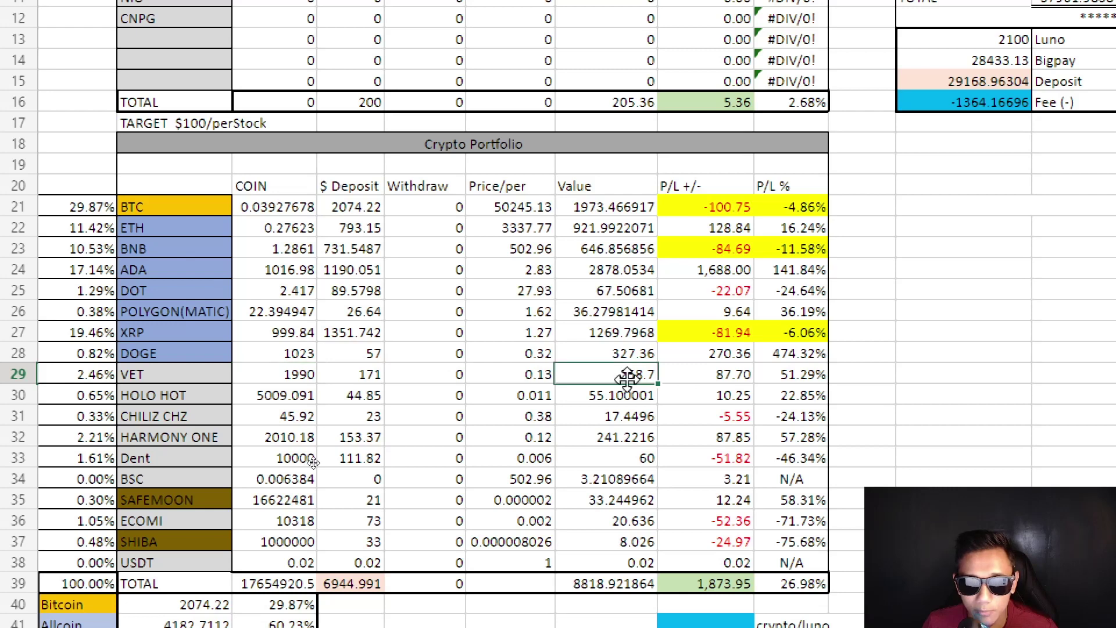
{"action": "left_click", "coordinate": [719, 375]}
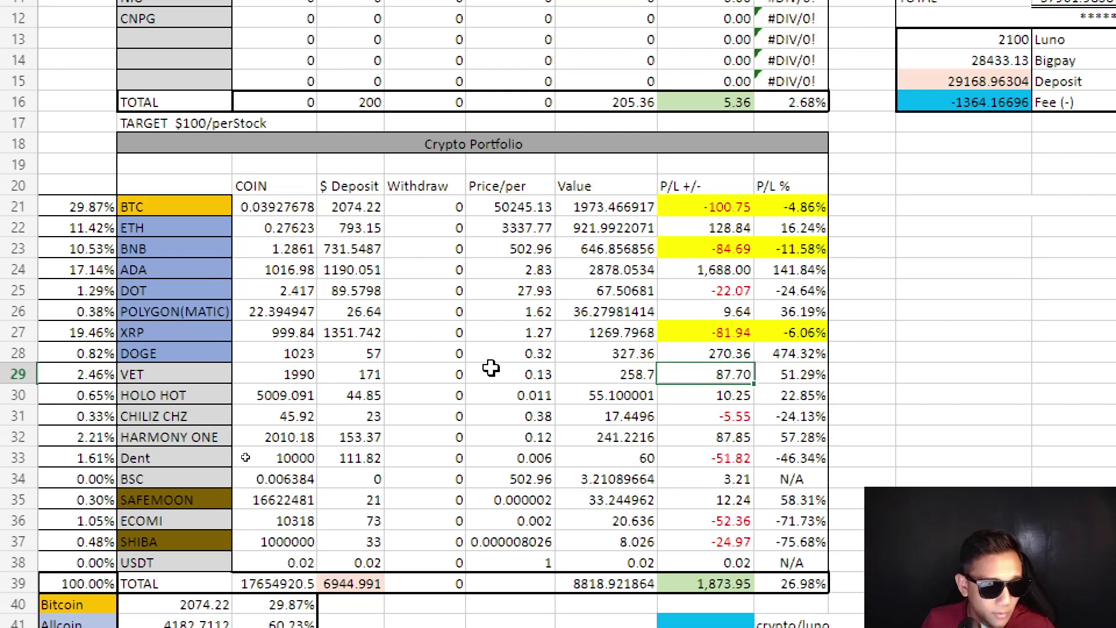
{"action": "scroll", "coordinate": [494, 368], "scroll_direction": "down", "scroll_amount": 2}
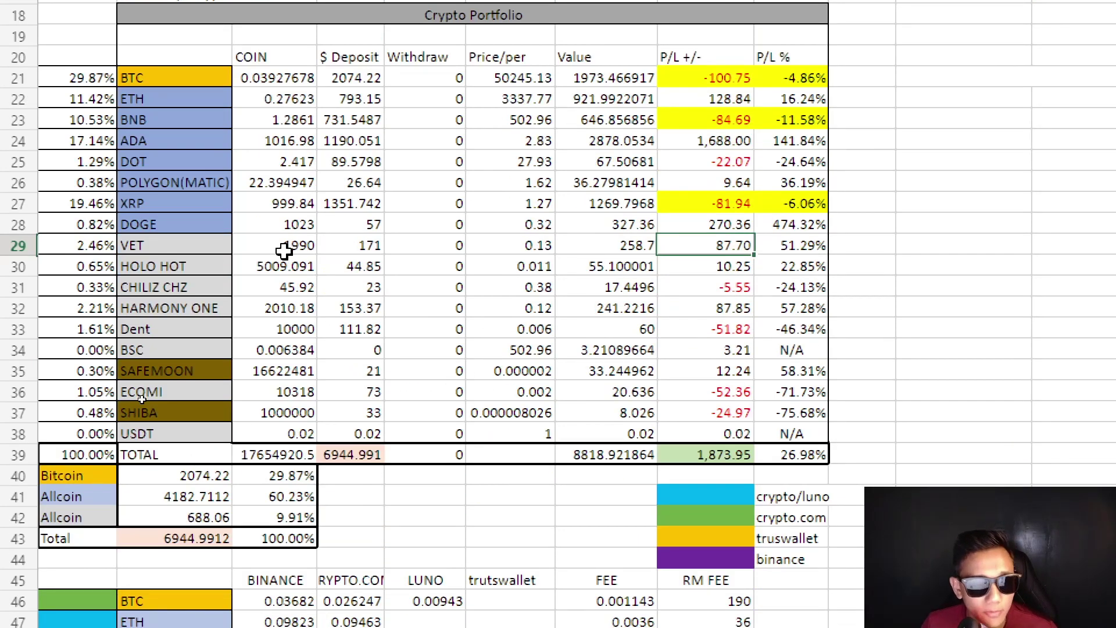
{"action": "scroll", "coordinate": [281, 291], "scroll_direction": "up", "scroll_amount": 2}
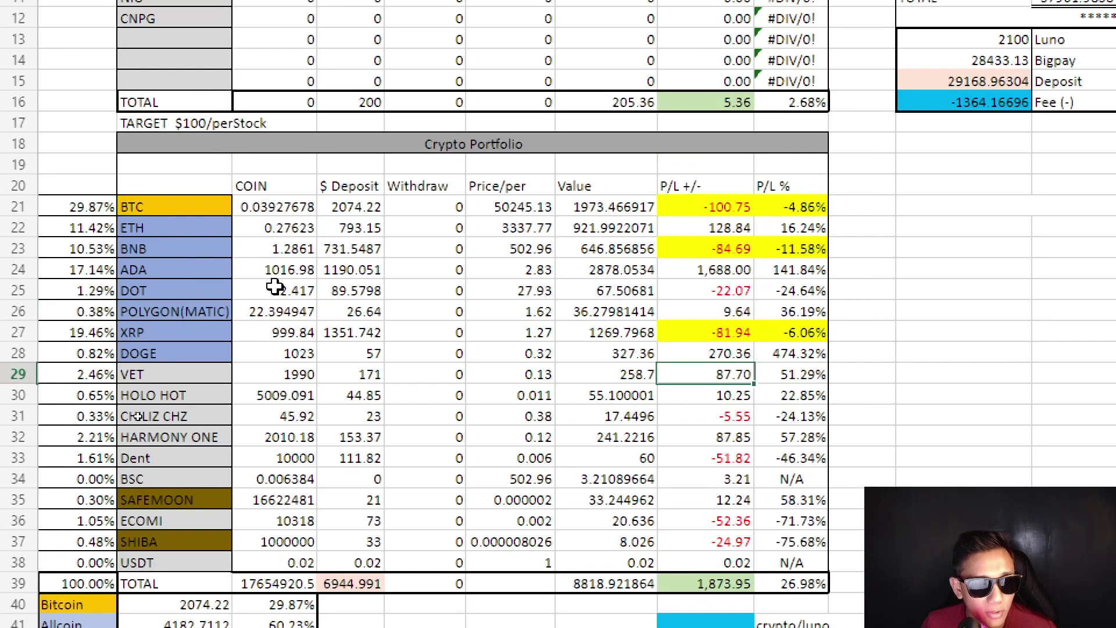
- Review the HOLO HOT row's coin amount, deposit, price per coin and profit/loss in the Crypto Portfolio table
{"action": "left_click", "coordinate": [273, 395]}
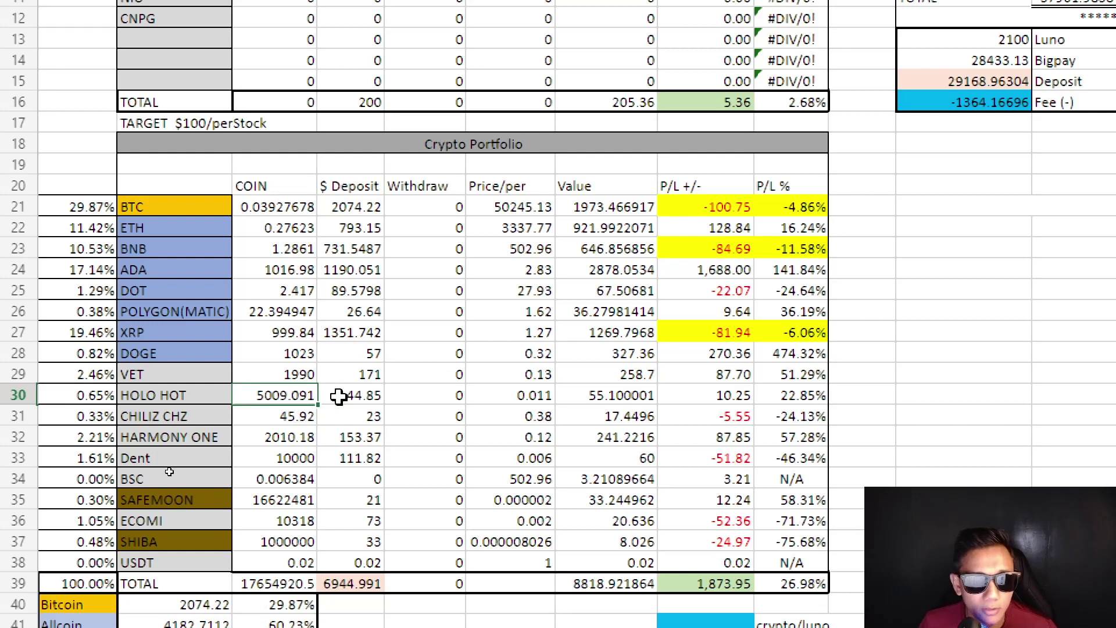
{"action": "left_click", "coordinate": [372, 397]}
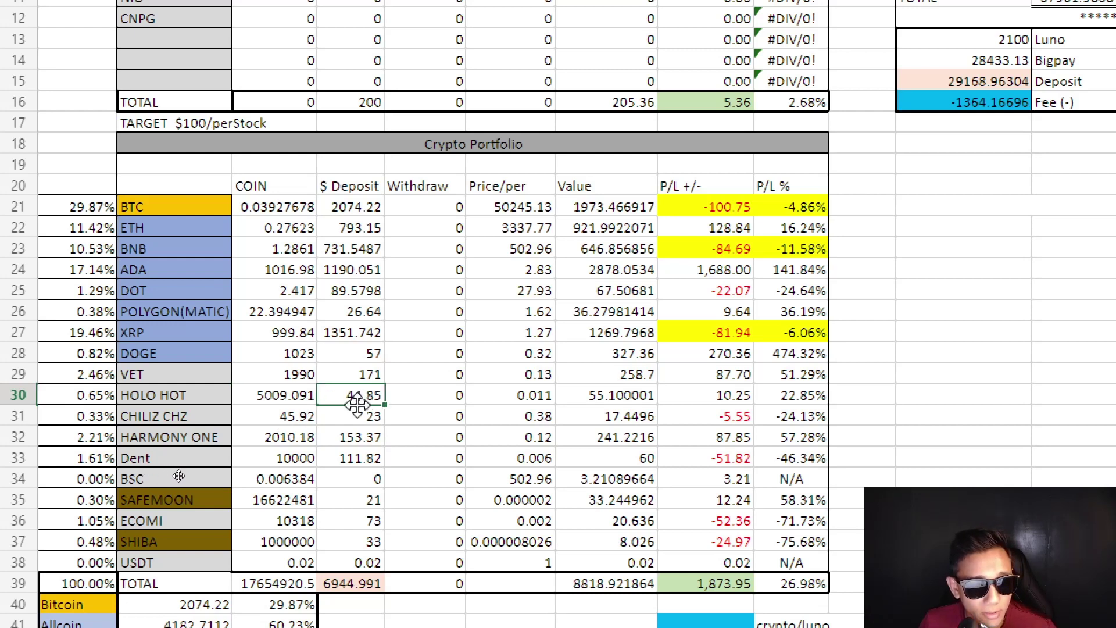
{"action": "left_click", "coordinate": [285, 397]}
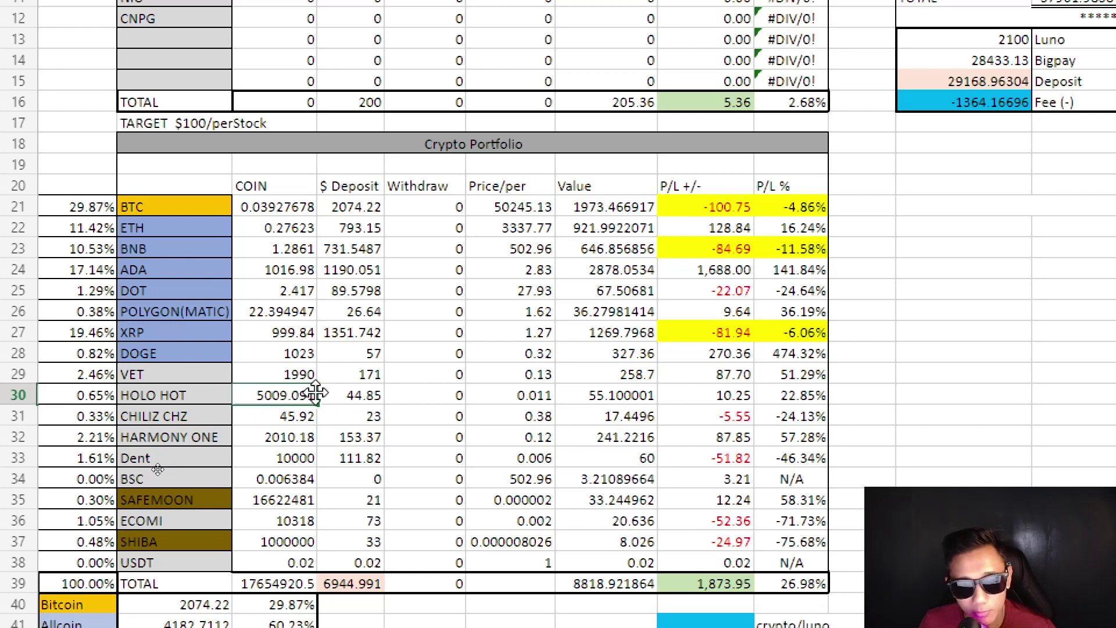
{"action": "left_click", "coordinate": [532, 397]}
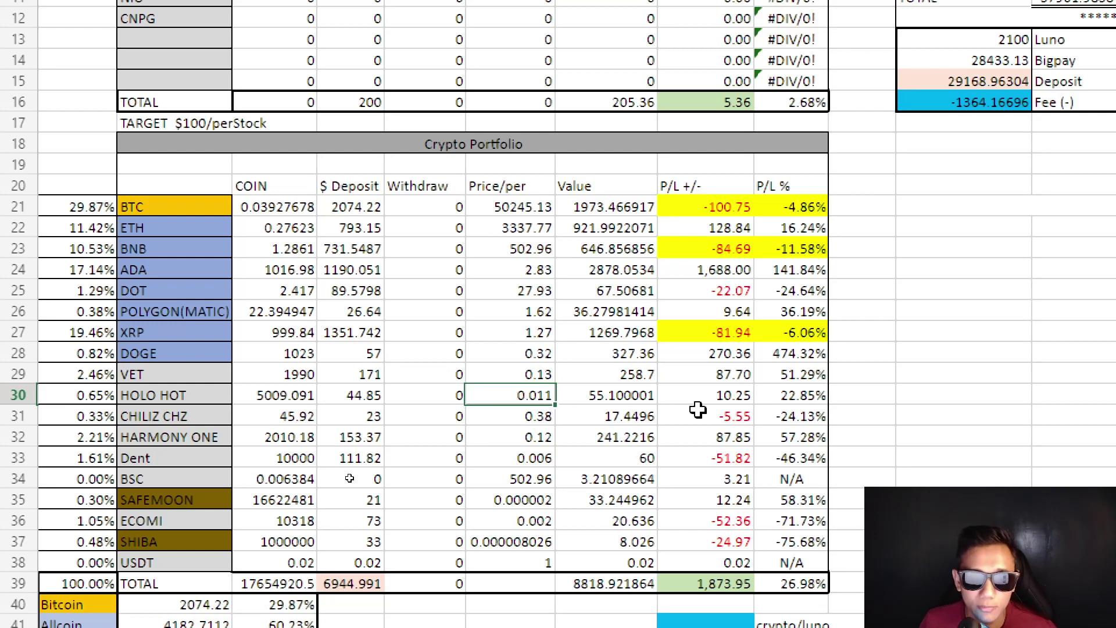
{"action": "left_click", "coordinate": [734, 395]}
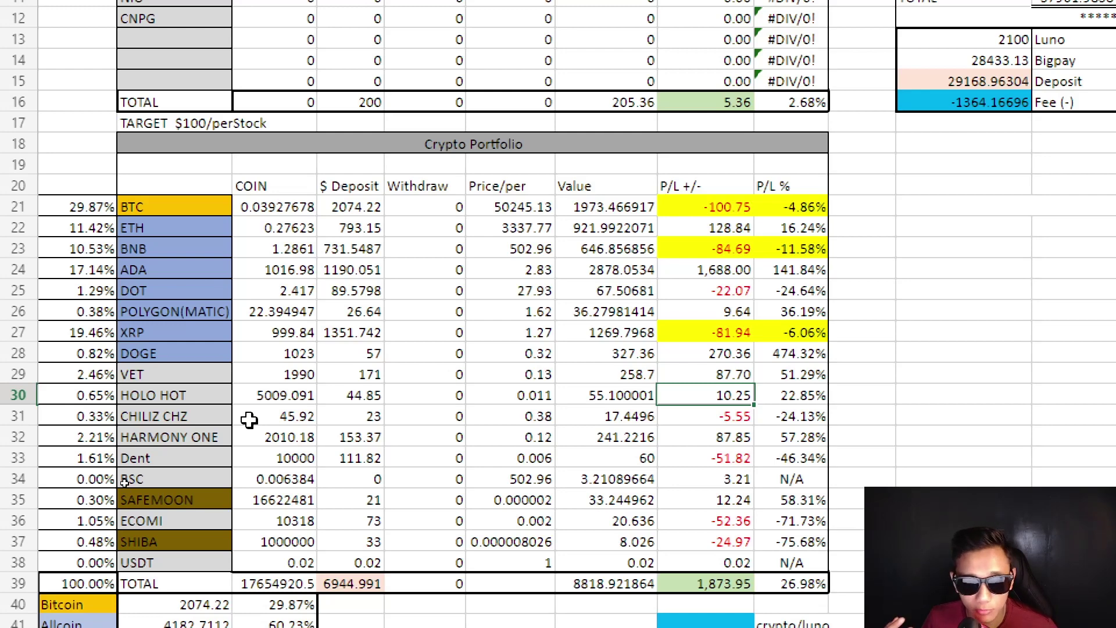
- Review the HARMONY ONE holding's coin amount, deposit, price, value, profit/loss and percentage return
{"action": "scroll", "coordinate": [249, 420], "scroll_direction": "down", "scroll_amount": 2}
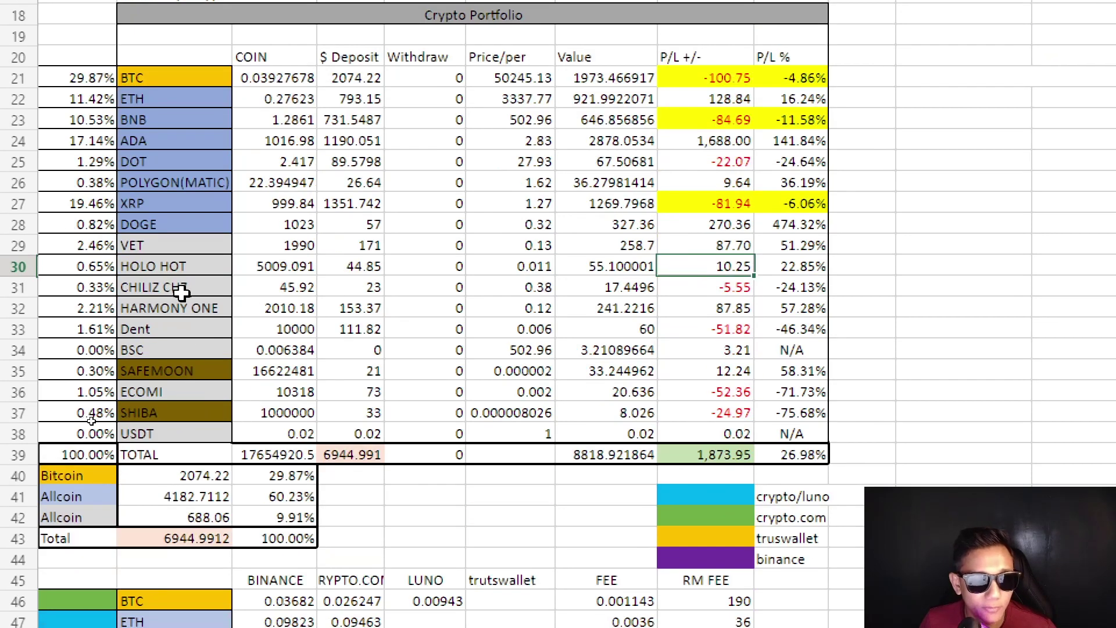
{"action": "left_click", "coordinate": [190, 310]}
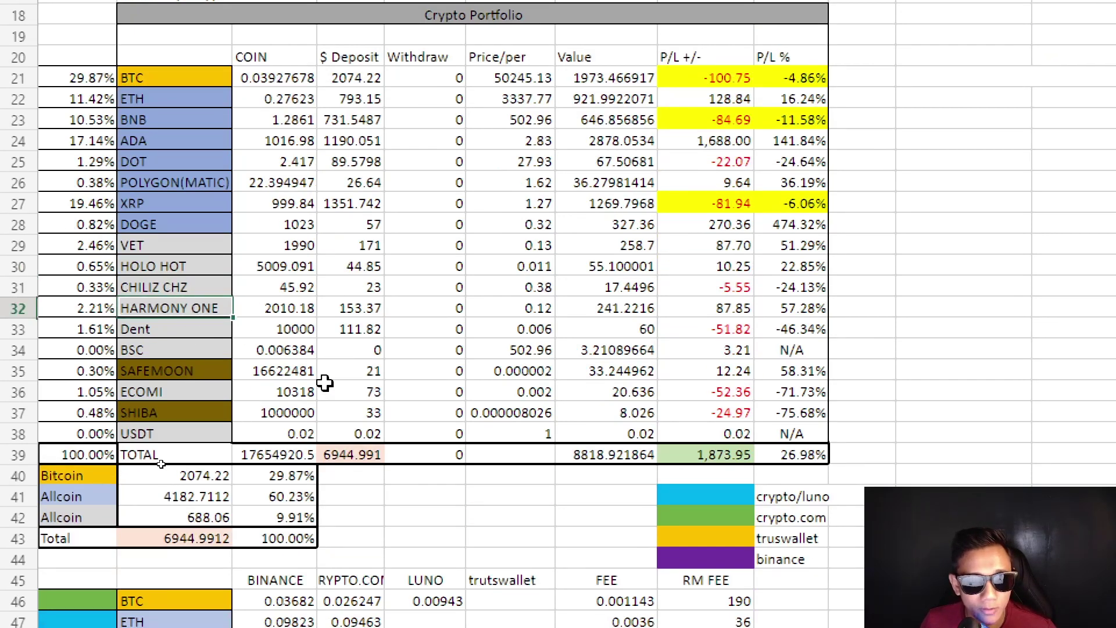
{"action": "left_click", "coordinate": [288, 311]}
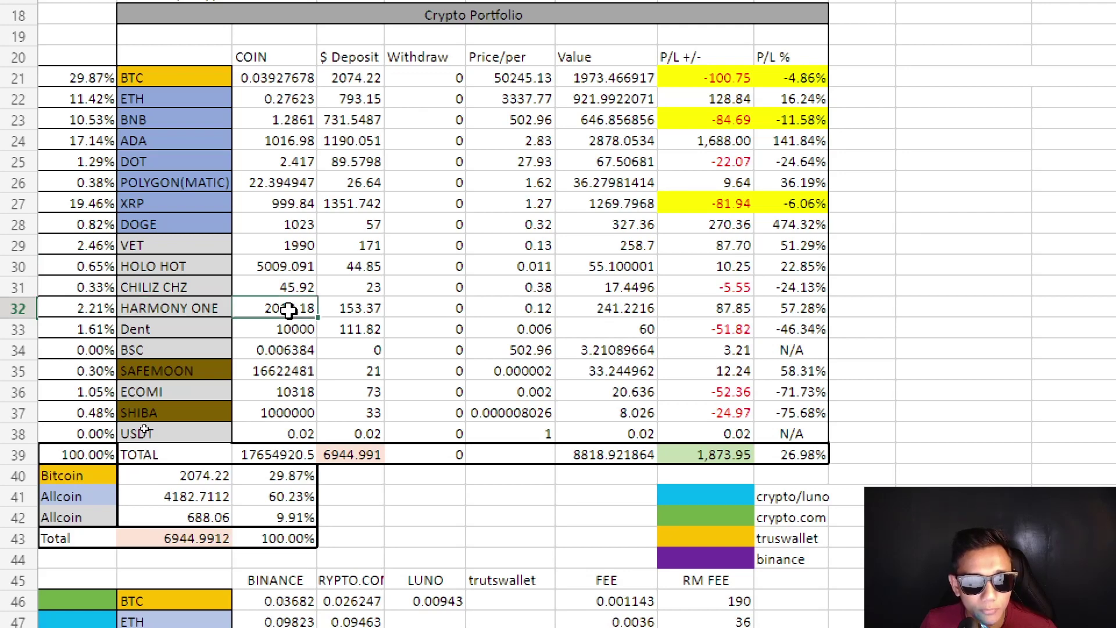
{"action": "left_click", "coordinate": [363, 311]}
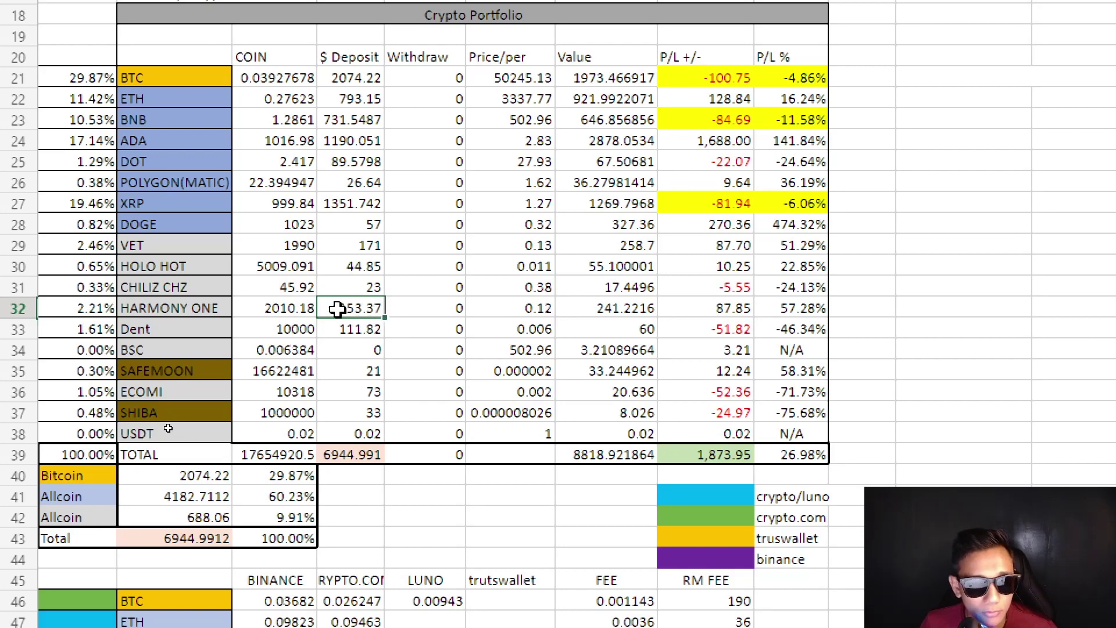
{"action": "left_click", "coordinate": [292, 310]}
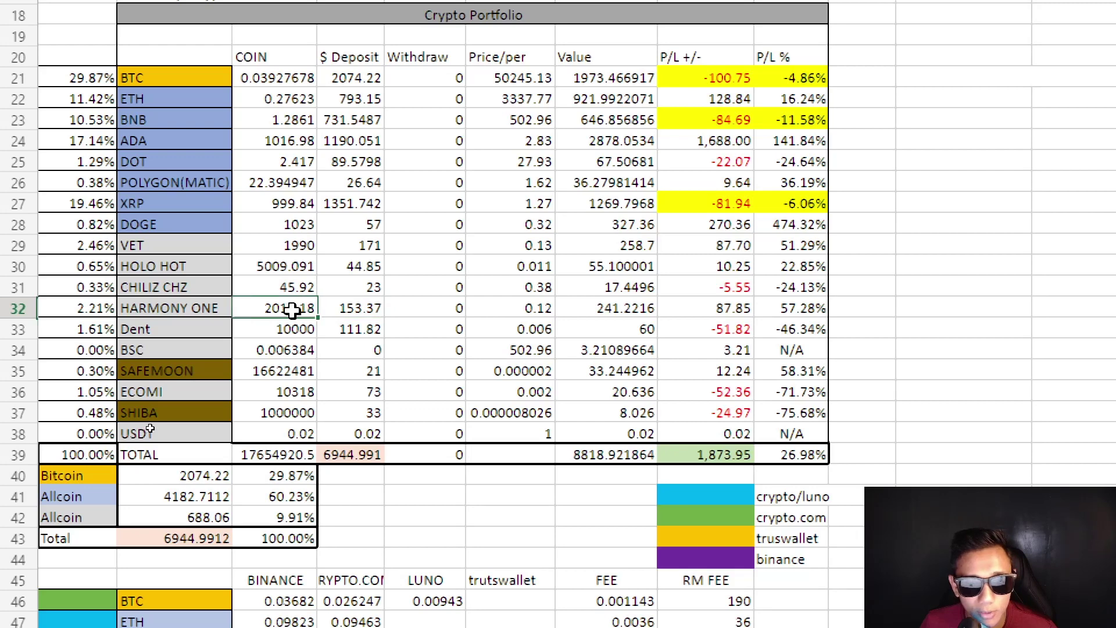
{"action": "left_click", "coordinate": [545, 310]}
{"action": "left_click", "coordinate": [614, 310]}
{"action": "left_click", "coordinate": [727, 311]}
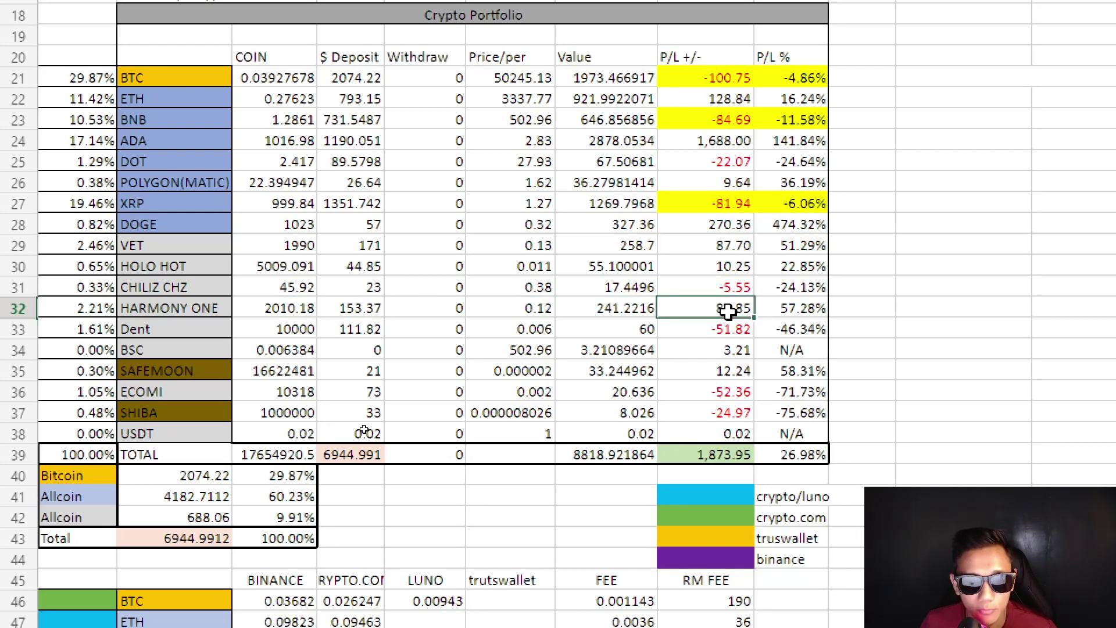
{"action": "left_click", "coordinate": [791, 309]}
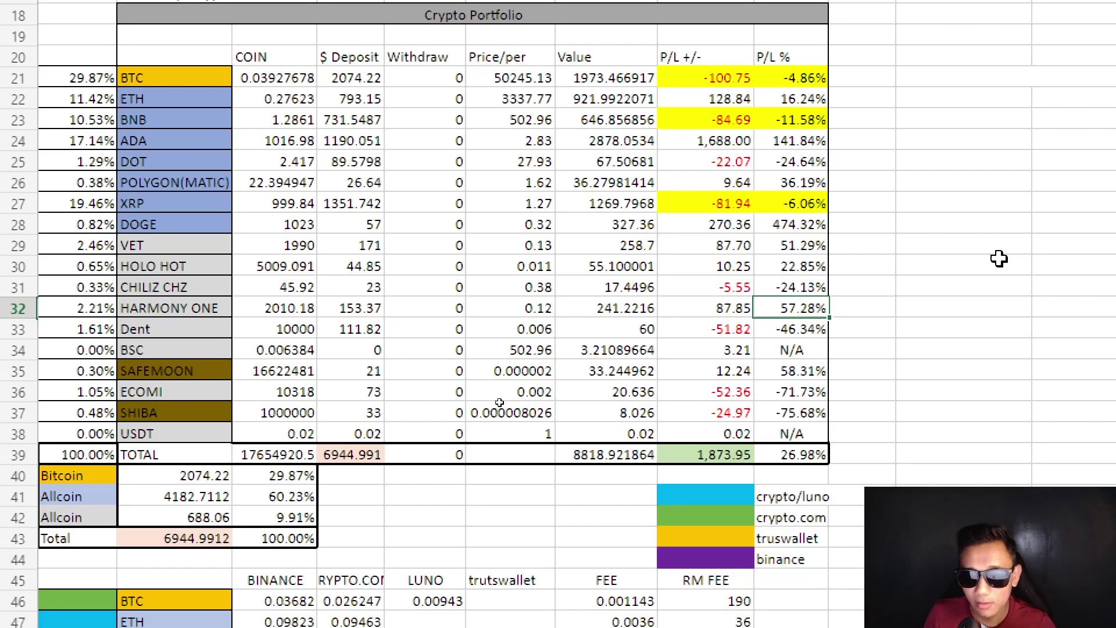
{"action": "left_click", "coordinate": [618, 306]}
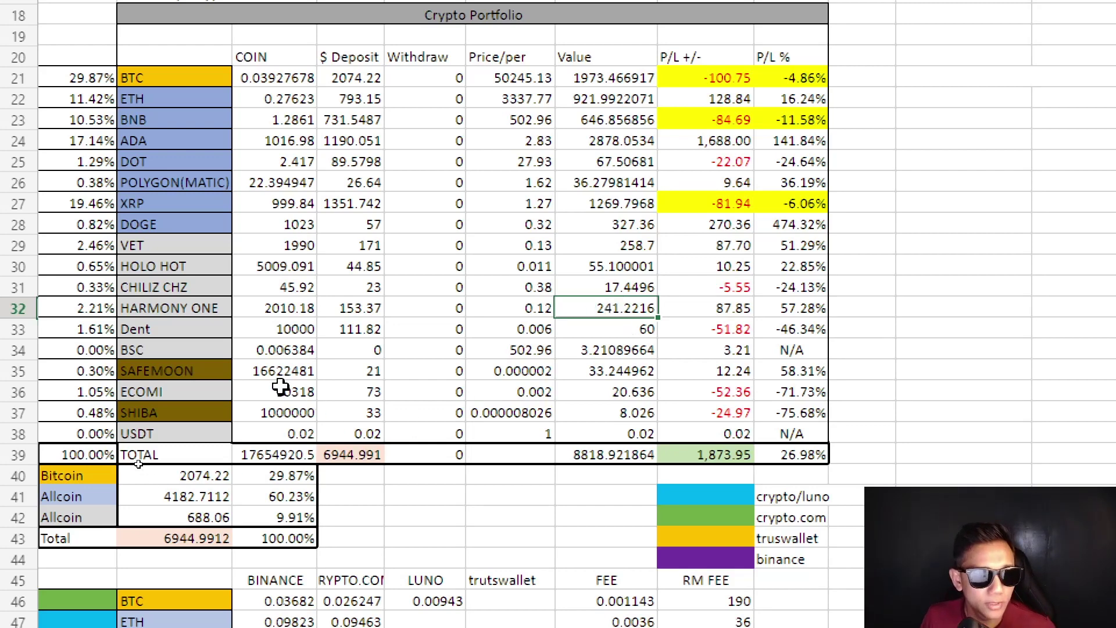
- Examine the Dent holding's coin amount, deposit, value, percentage return and share of the portfolio
{"action": "left_click", "coordinate": [284, 330]}
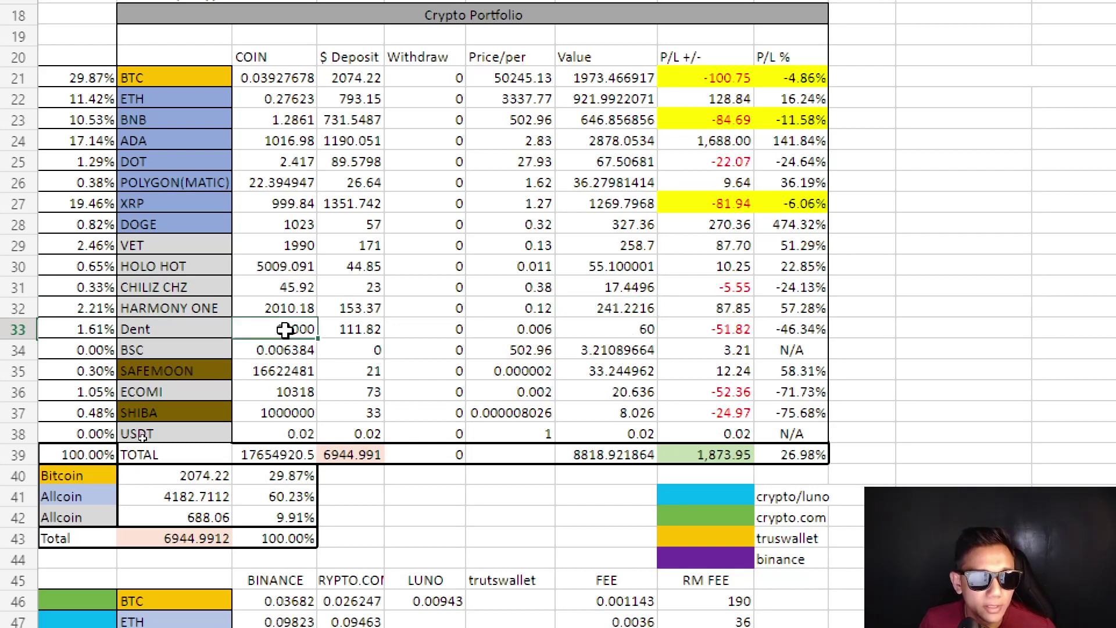
{"action": "left_click", "coordinate": [355, 329]}
{"action": "left_click", "coordinate": [296, 330]}
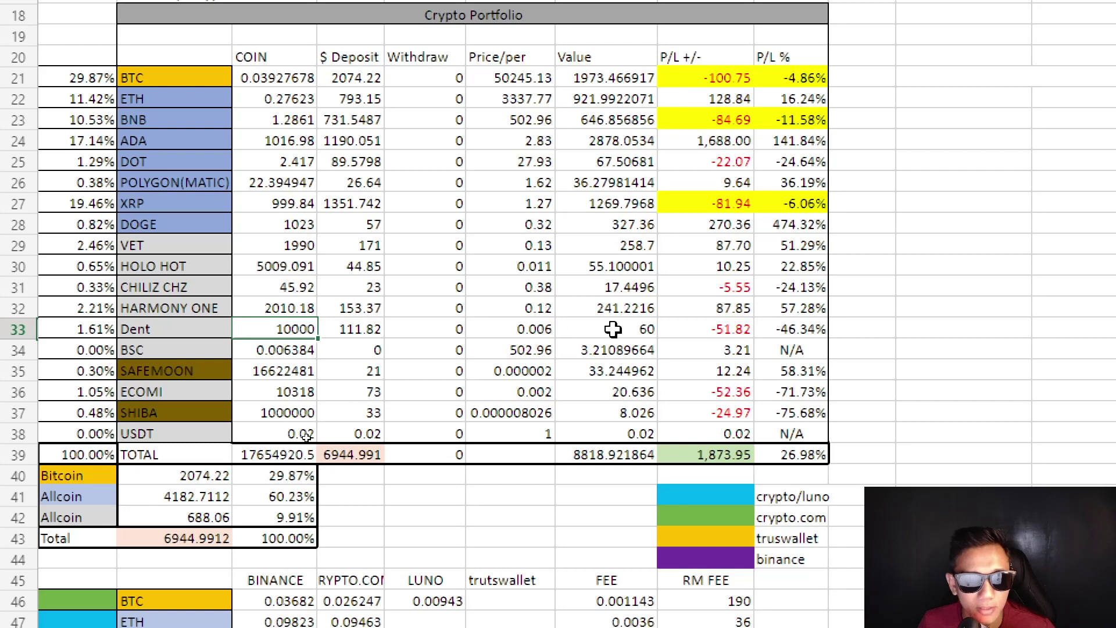
{"action": "left_click", "coordinate": [639, 329]}
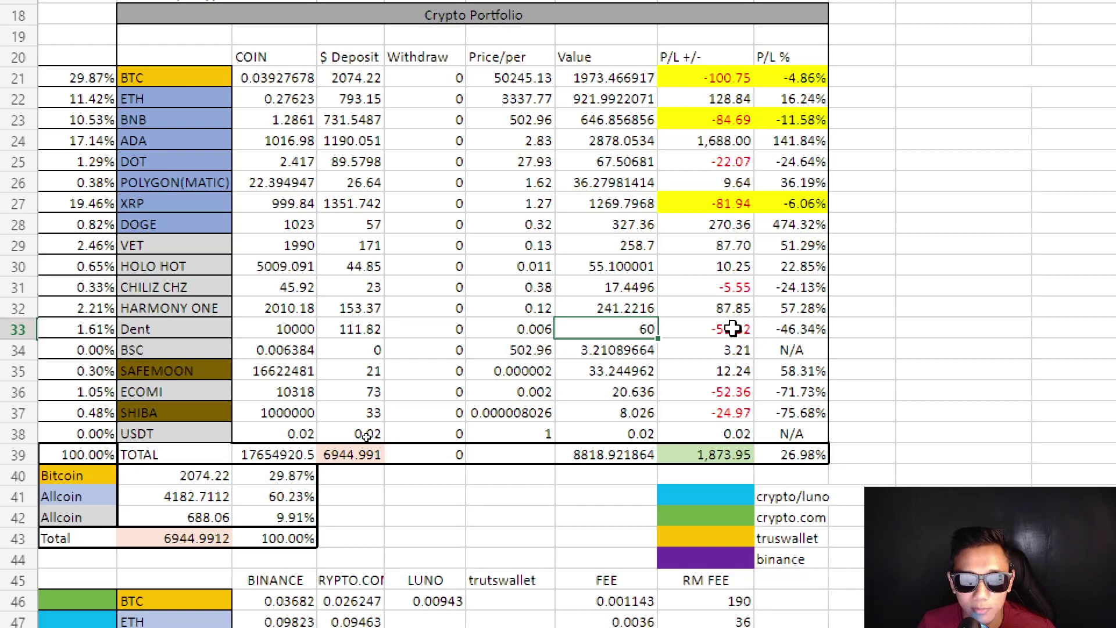
{"action": "left_click", "coordinate": [797, 330]}
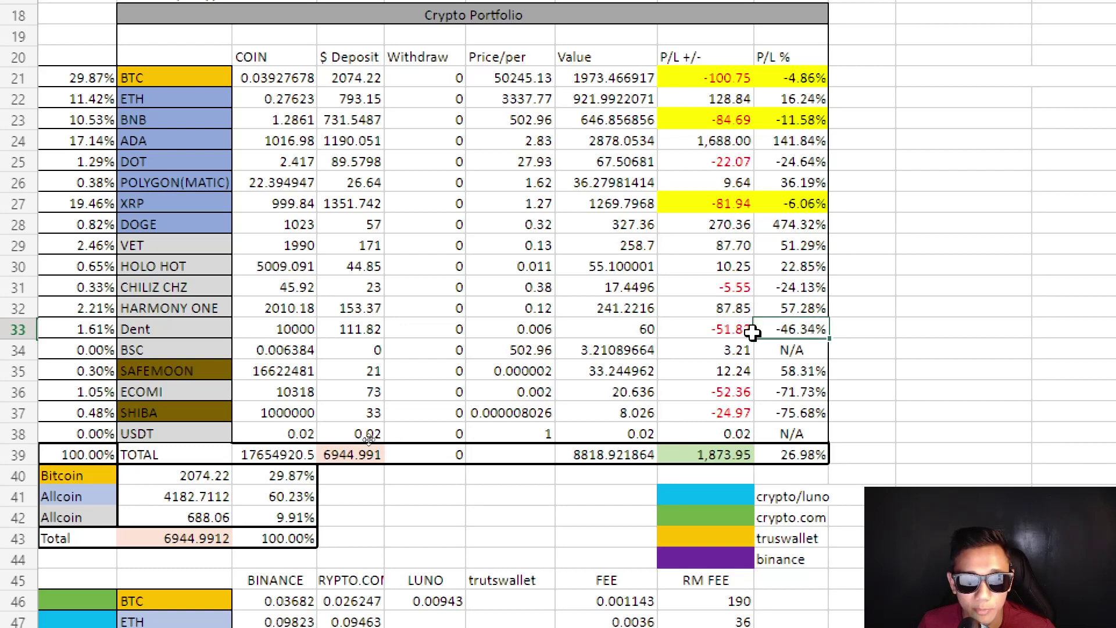
{"action": "left_click", "coordinate": [174, 334]}
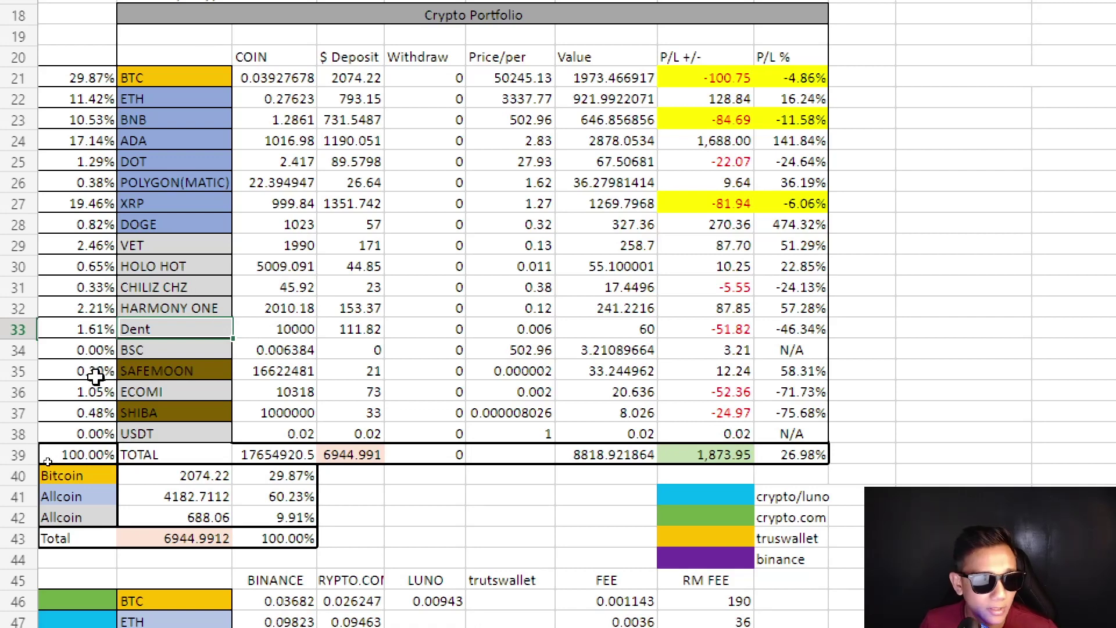
{"action": "left_click", "coordinate": [94, 332]}
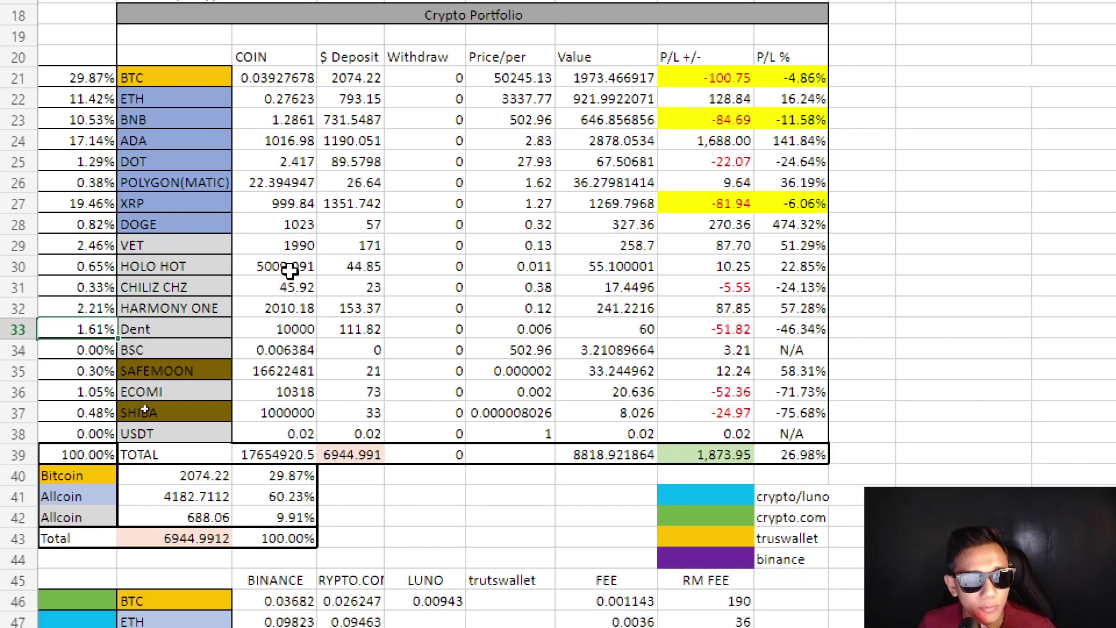
- Compare the portfolio shares of the small altcoins from VET to Dent, checking CHILIZ CHZ and HARMONY ONE coin amounts
{"action": "left_click", "coordinate": [93, 267]}
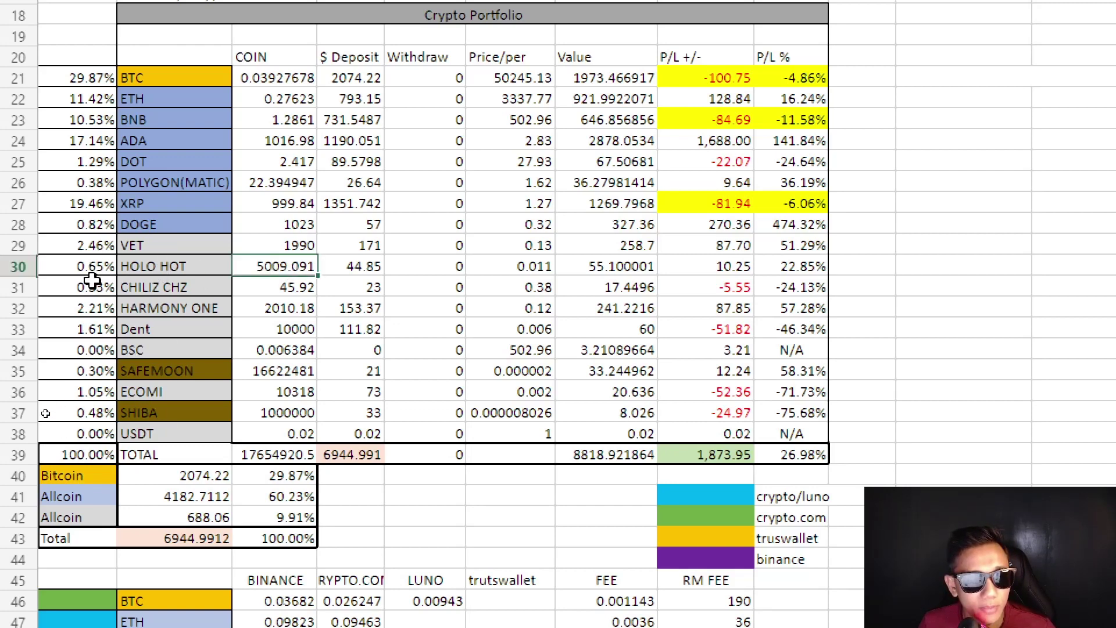
{"action": "left_click", "coordinate": [283, 284]}
{"action": "left_click", "coordinate": [301, 309]}
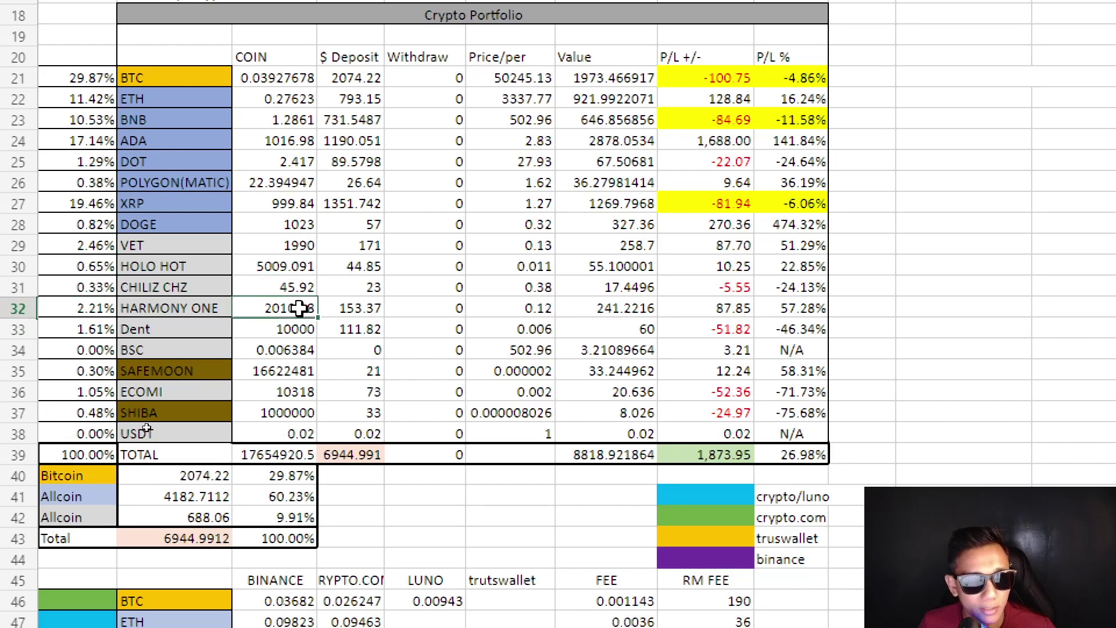
{"action": "left_click", "coordinate": [108, 311]}
{"action": "left_click", "coordinate": [347, 312]}
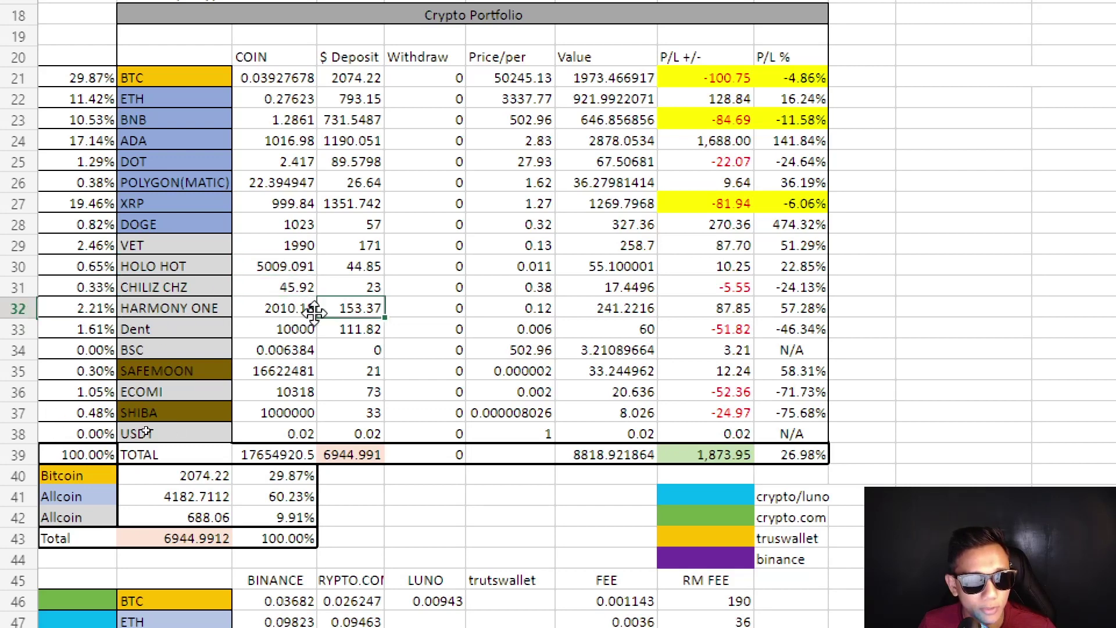
{"action": "left_click", "coordinate": [97, 330]}
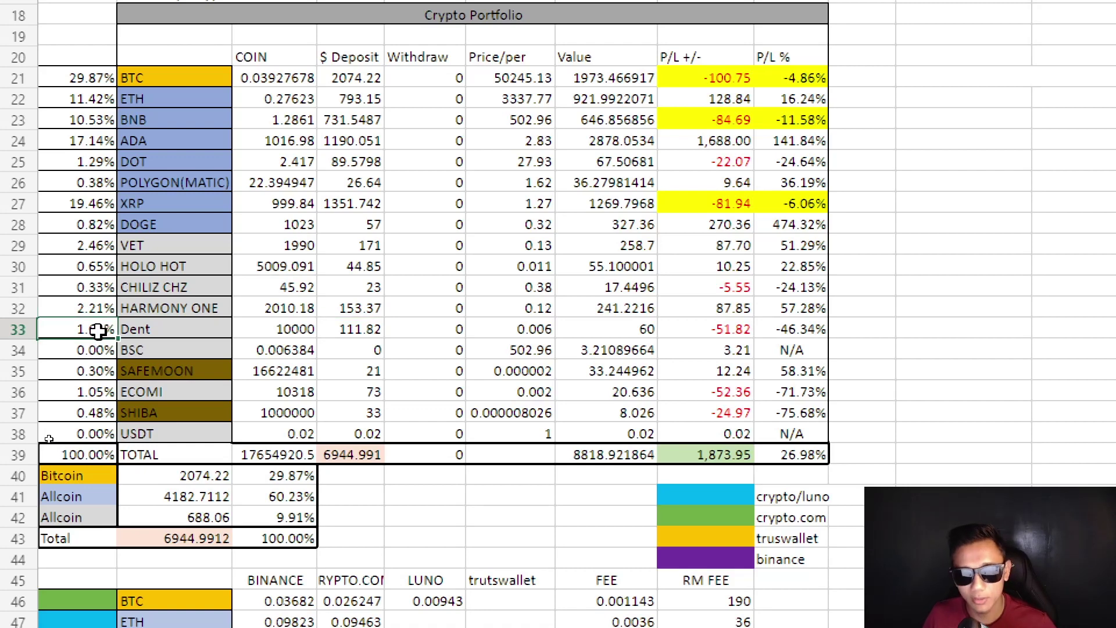
{"action": "left_click", "coordinate": [104, 248]}
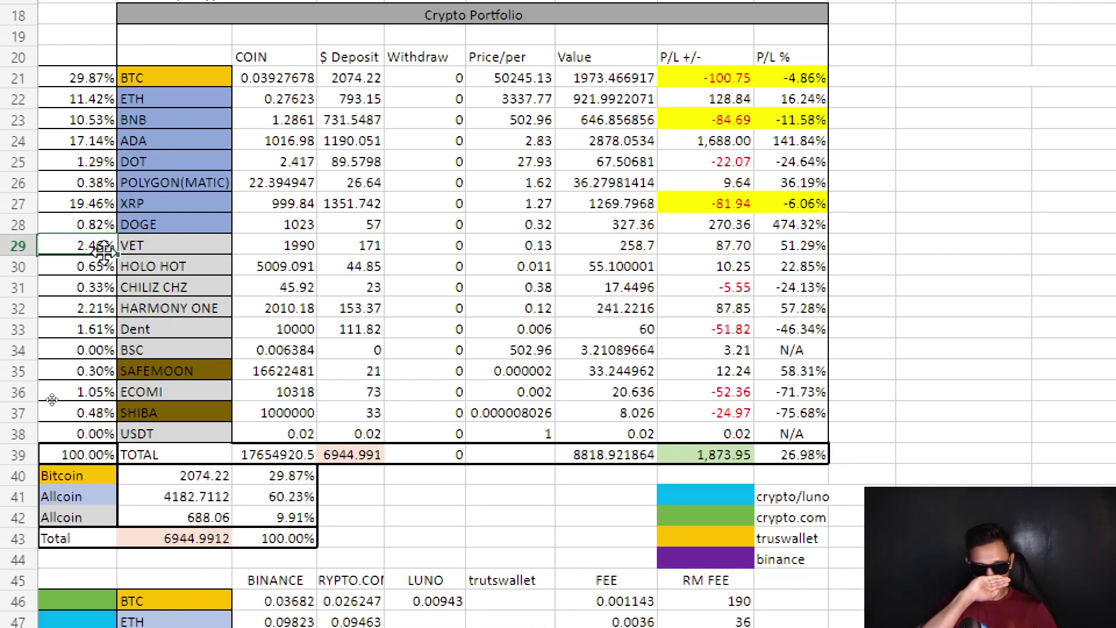
{"action": "left_click", "coordinate": [103, 287]}
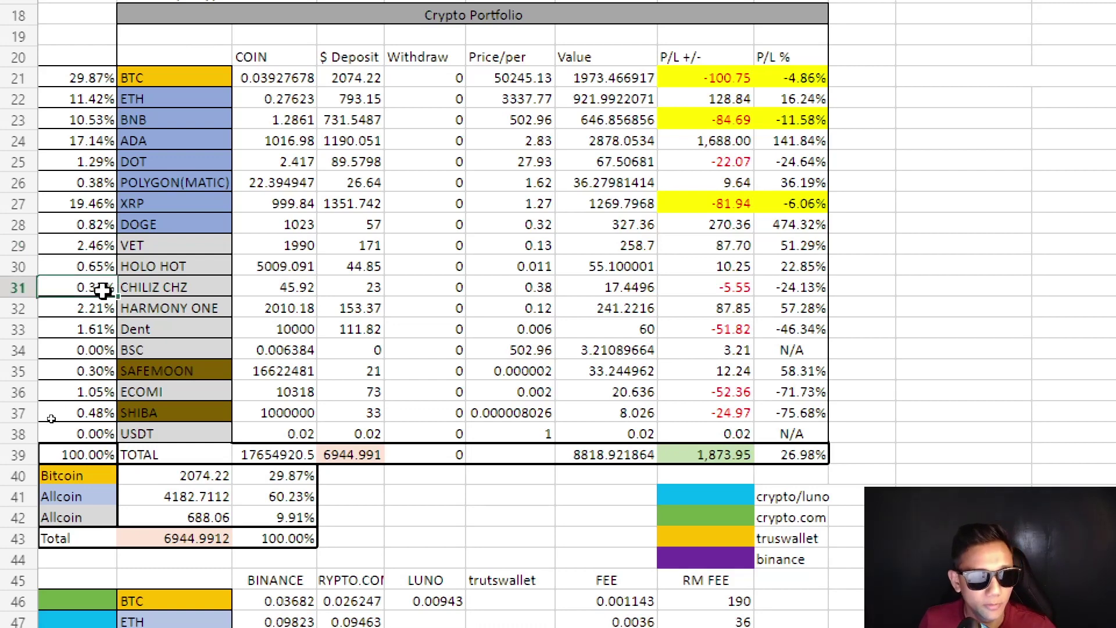
{"action": "left_click", "coordinate": [104, 268]}
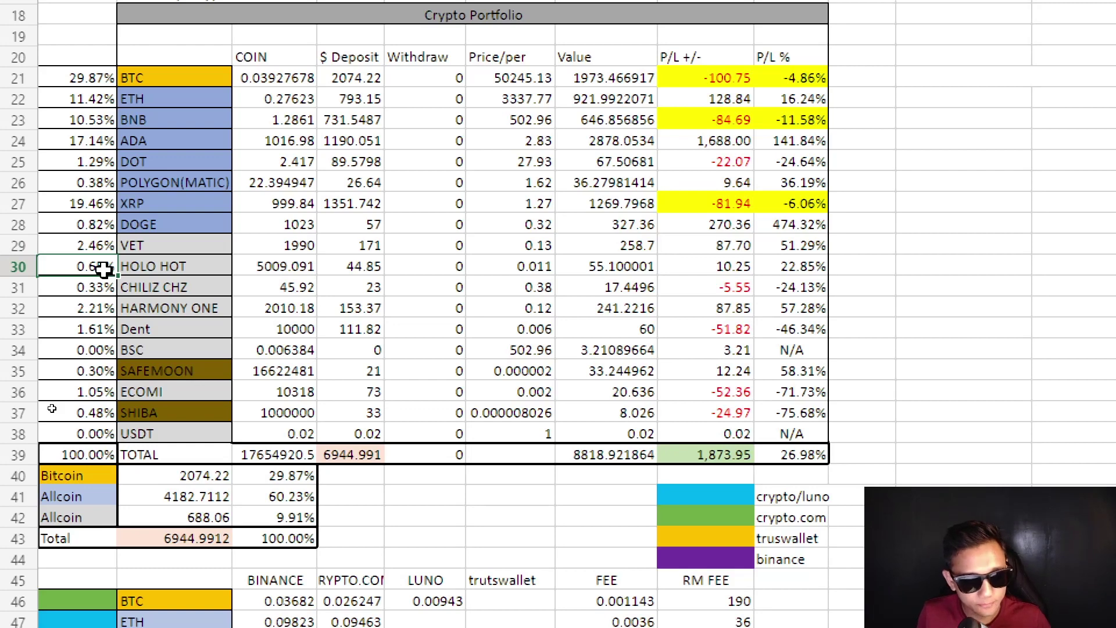
- Go through the main coins from BTC to DOGE in the portfolio, focusing on BTC, ETH, BNB and ADA
{"action": "scroll", "coordinate": [98, 145], "scroll_direction": "up", "scroll_amount": 1}
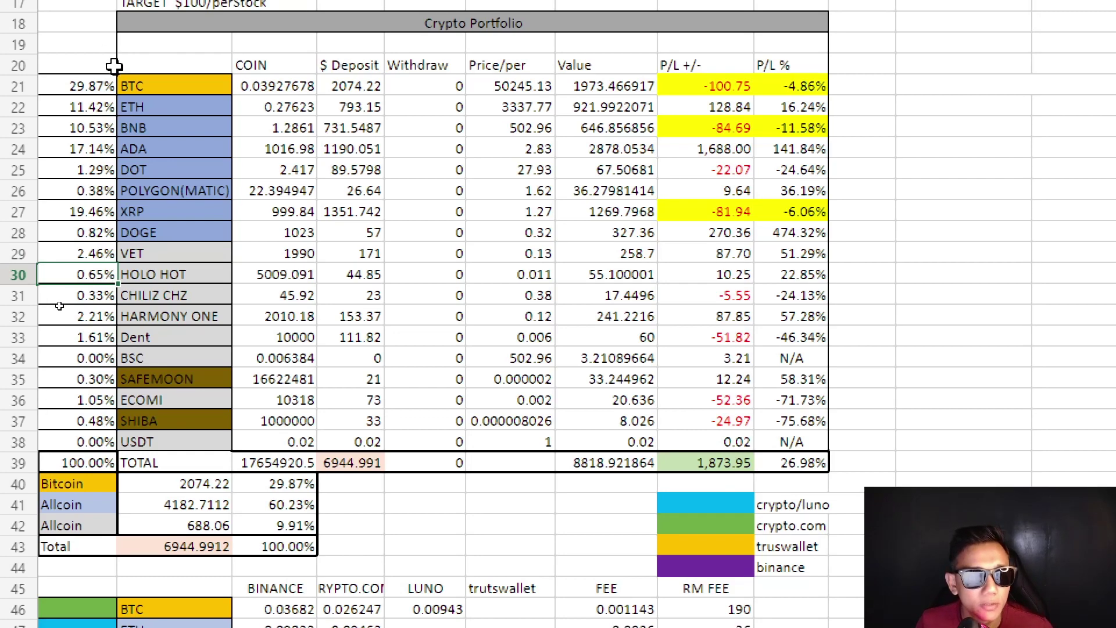
{"action": "left_click_drag", "start_coordinate": [148, 85], "coordinate": [140, 231]}
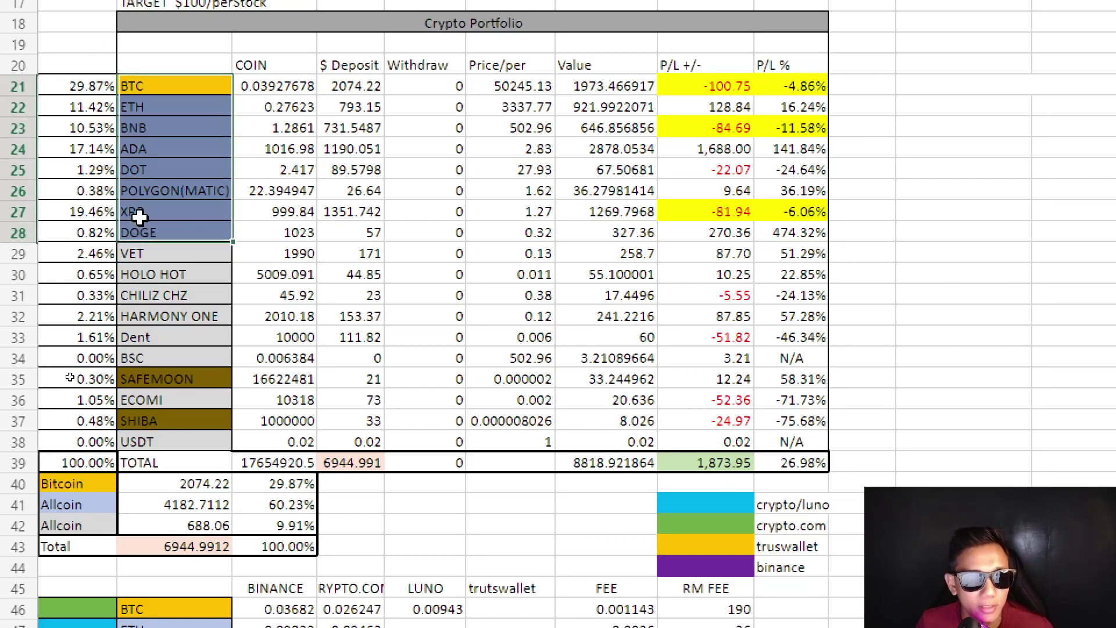
{"action": "left_click", "coordinate": [154, 88]}
{"action": "left_click", "coordinate": [157, 106]}
{"action": "left_click", "coordinate": [149, 129]}
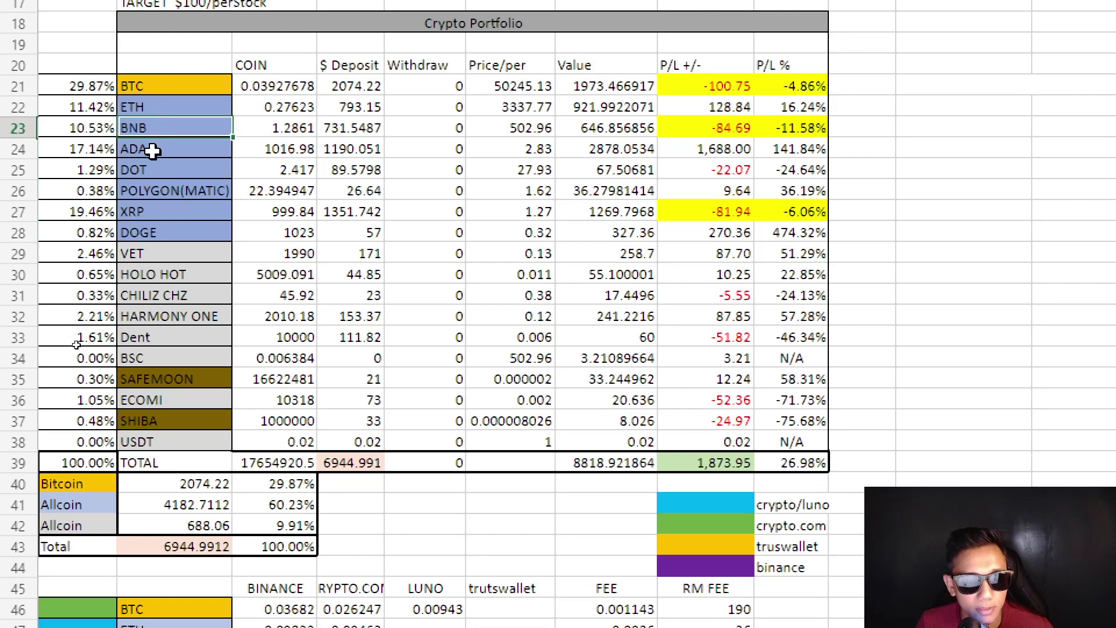
{"action": "left_click", "coordinate": [154, 149]}
{"action": "left_click", "coordinate": [144, 194]}
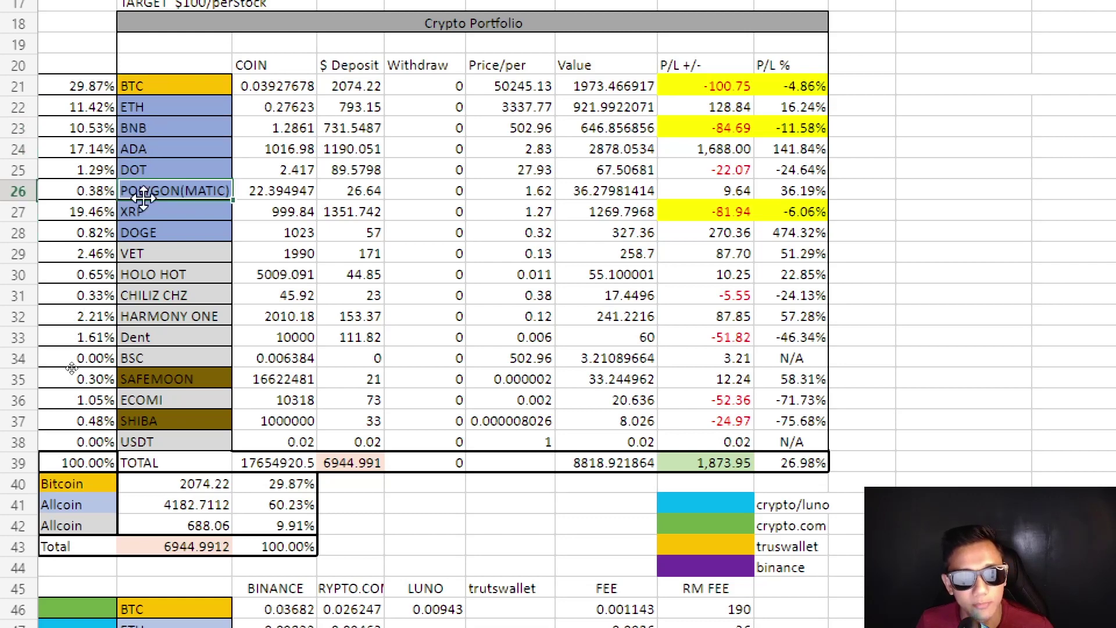
{"action": "left_click_drag", "start_coordinate": [154, 87], "coordinate": [155, 152]}
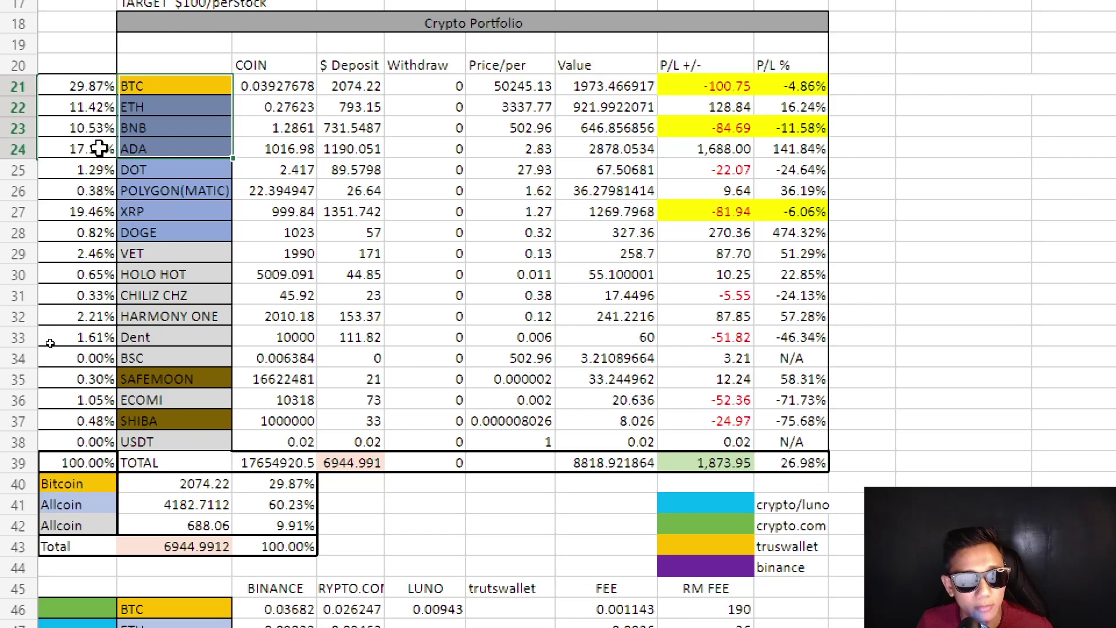
{"action": "left_click", "coordinate": [147, 149]}
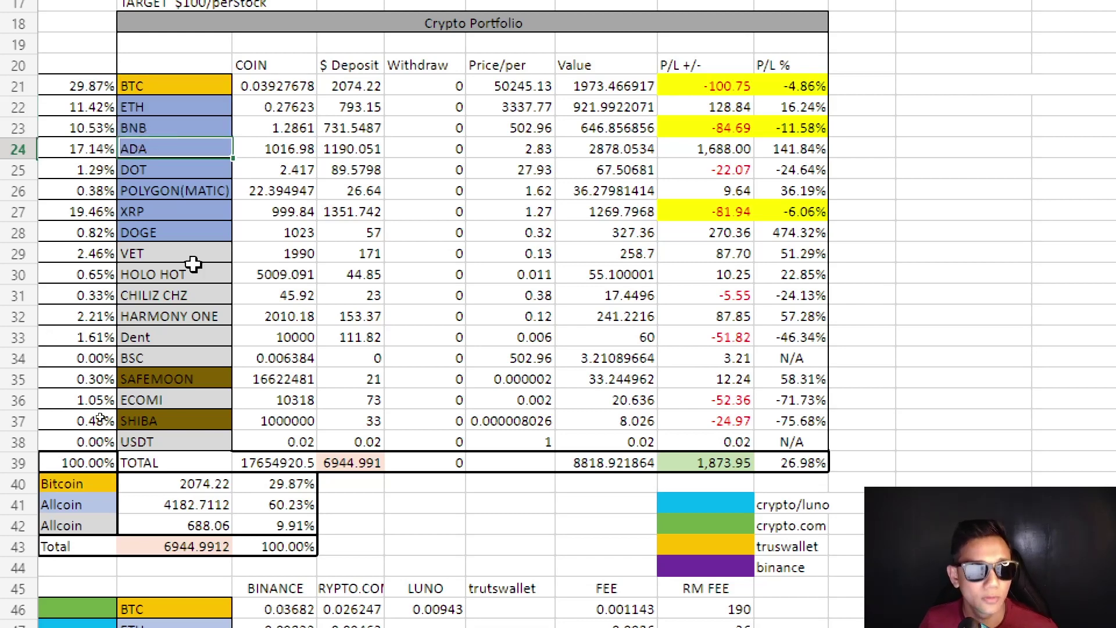
- Compare the SAFEMOON and SHIBA entries in the Crypto Portfolio table
{"action": "left_click", "coordinate": [177, 401]}
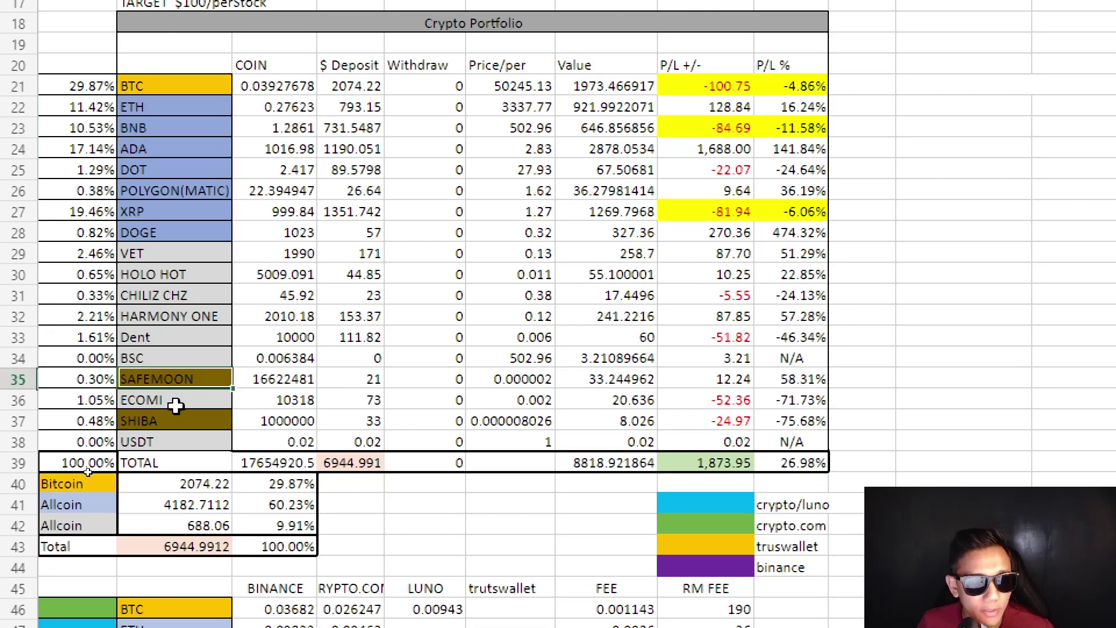
{"action": "left_click", "coordinate": [181, 380]}
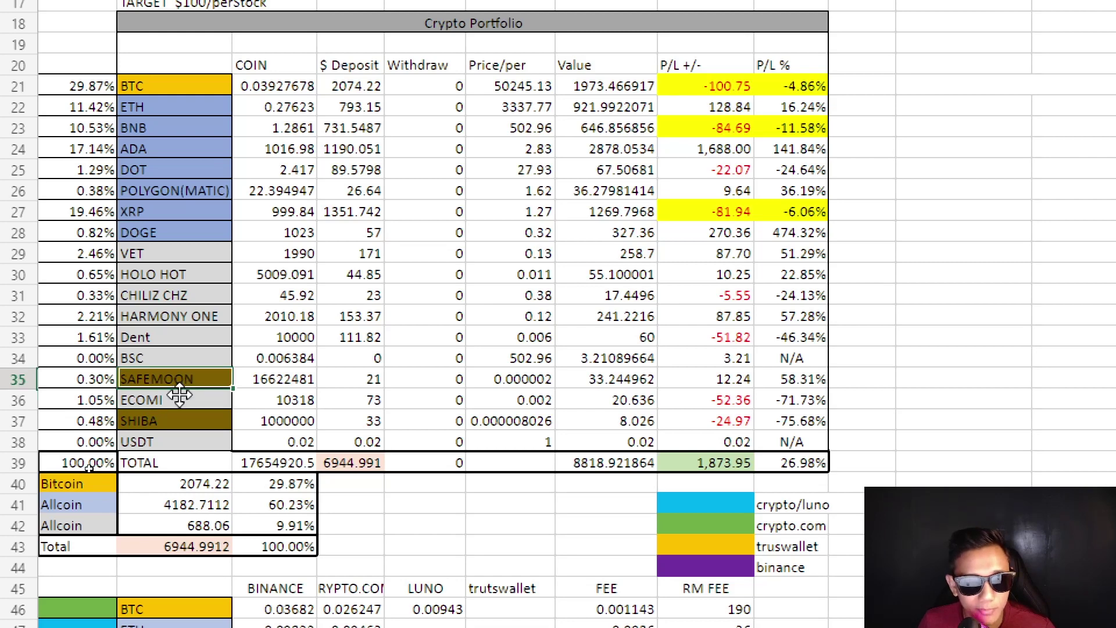
{"action": "left_click", "coordinate": [180, 422]}
{"action": "left_click", "coordinate": [180, 380]}
{"action": "left_click", "coordinate": [186, 420]}
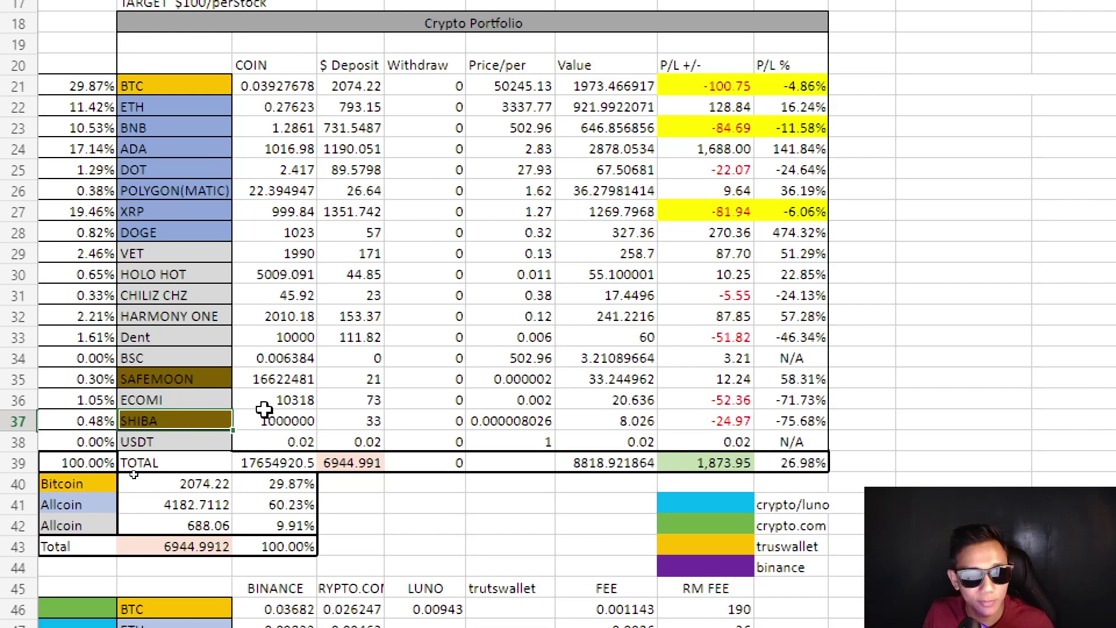
- Compare the deposits of SAFEMOON and SHIBA and check SAFEMOON's profit/loss in the Crypto Portfolio table
{"action": "left_click", "coordinate": [361, 381]}
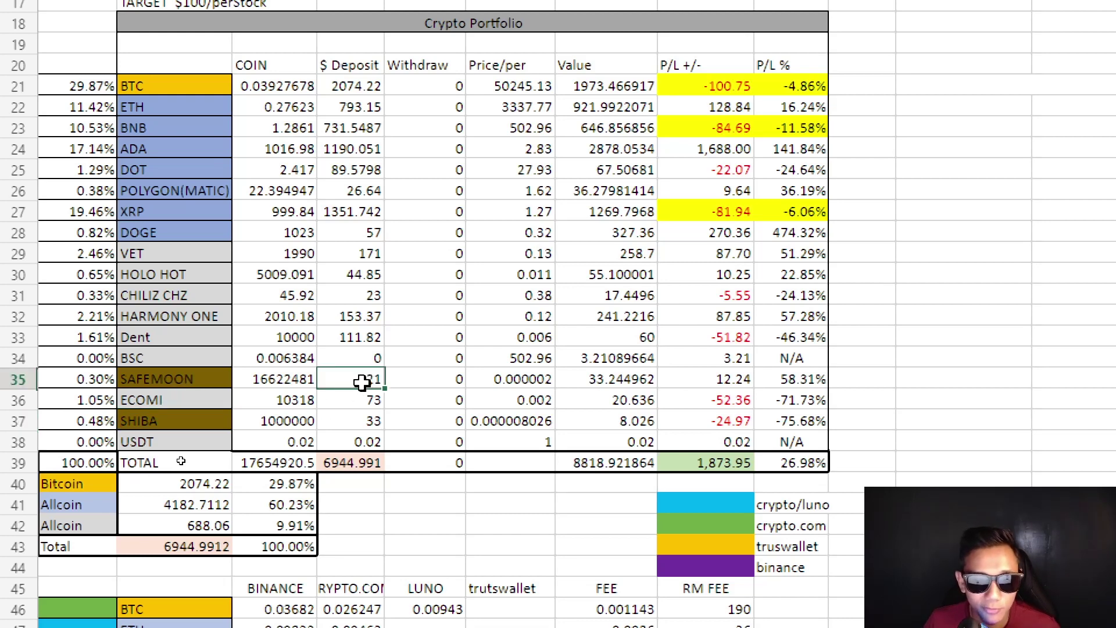
{"action": "left_click", "coordinate": [373, 422]}
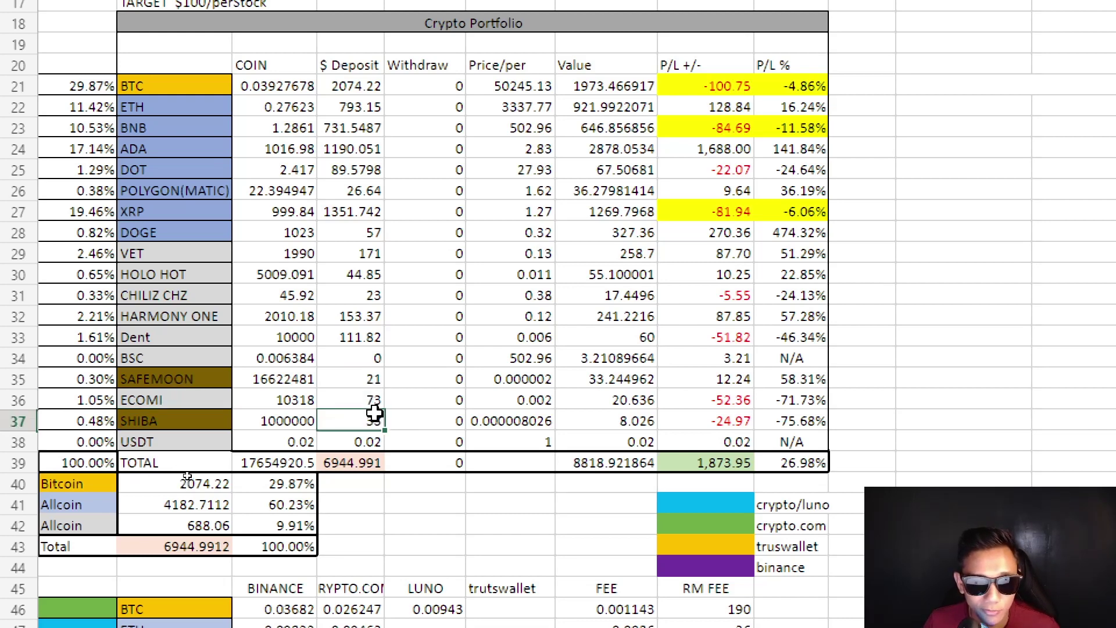
{"action": "left_click", "coordinate": [369, 377]}
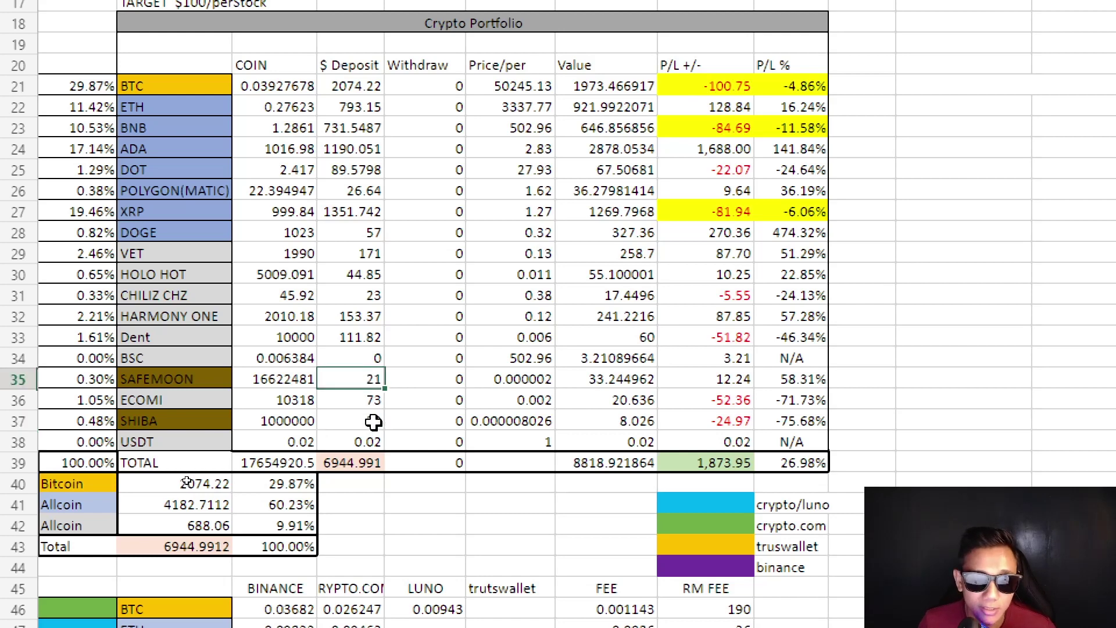
{"action": "left_click", "coordinate": [373, 421]}
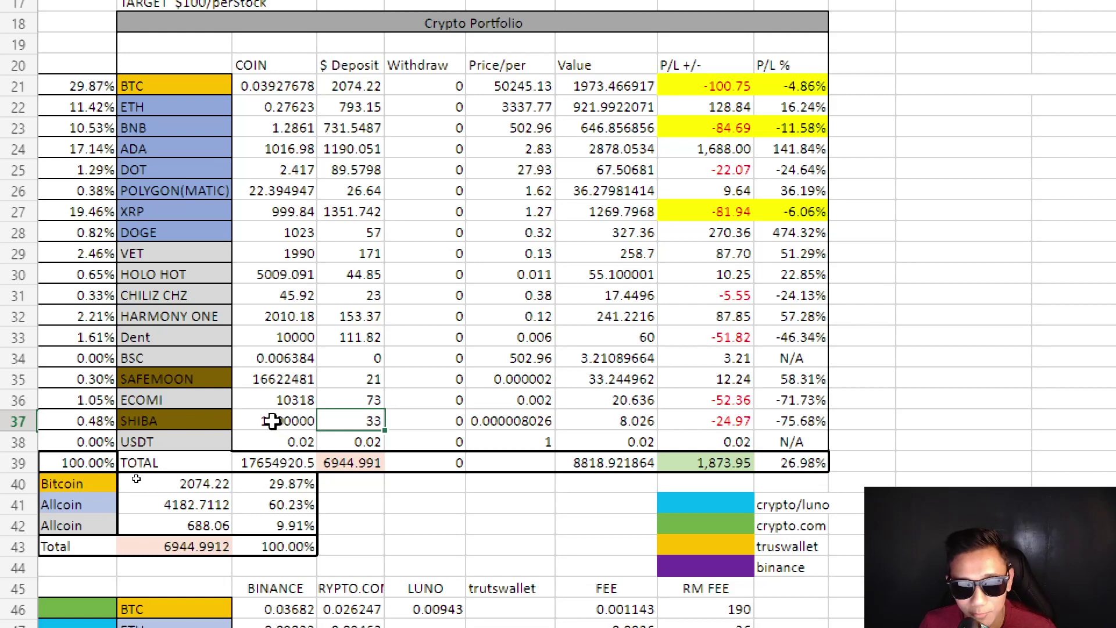
{"action": "left_click", "coordinate": [722, 380]}
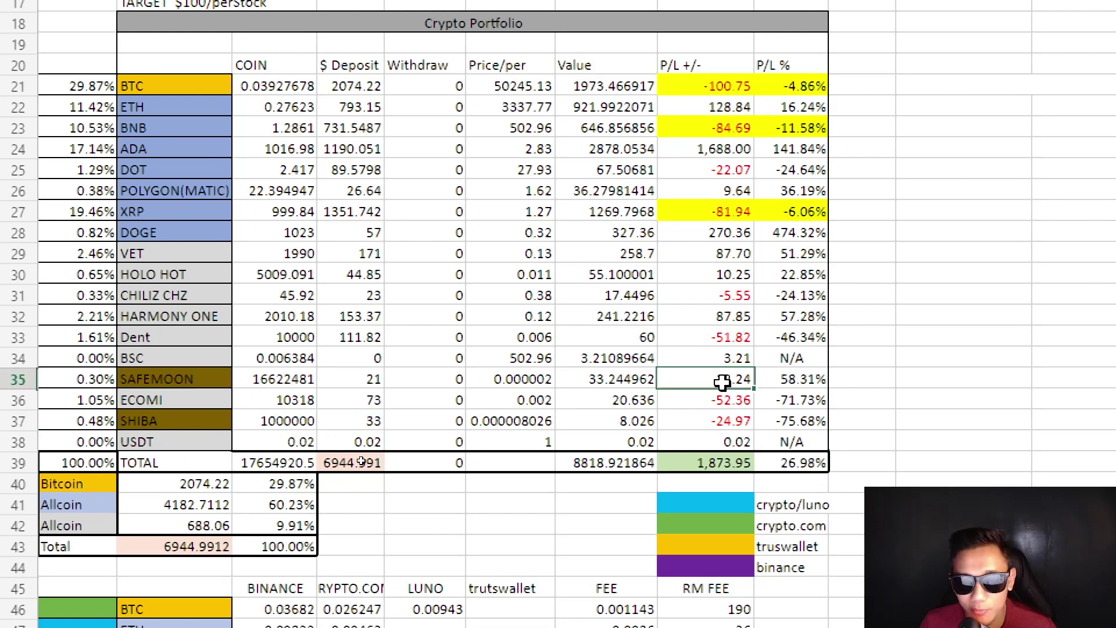
{"action": "left_click", "coordinate": [155, 382]}
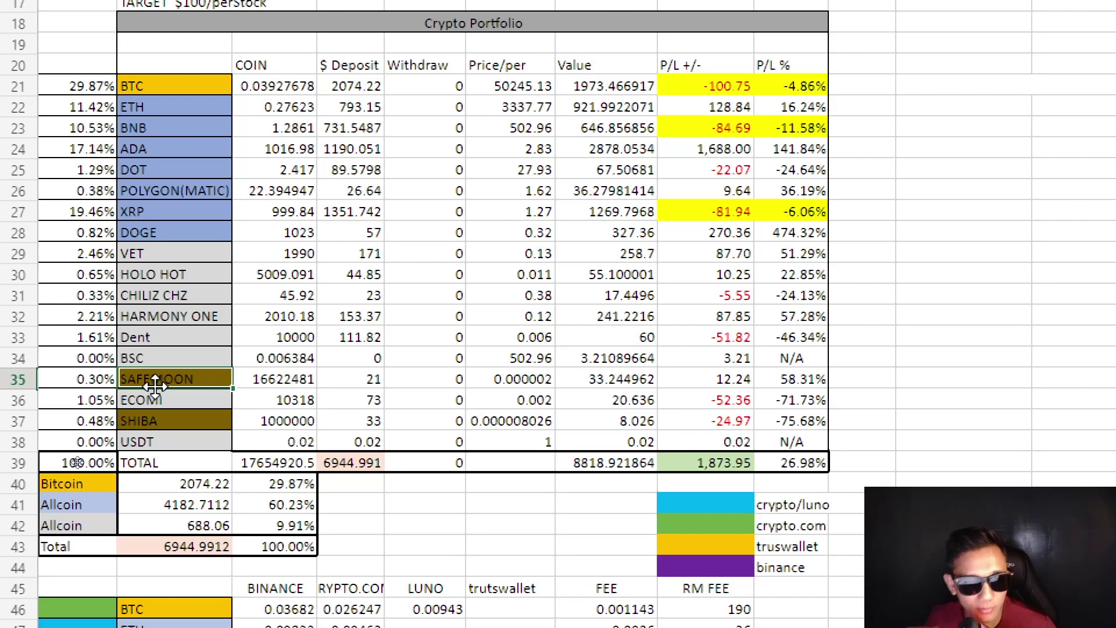
- Select the altcoin names from VET to BSC in the Crypto Portfolio table to review that group
{"action": "left_click", "coordinate": [176, 434]}
{"action": "left_click", "coordinate": [178, 249]}
{"action": "left_click_drag", "start_coordinate": [177, 249], "coordinate": [185, 360]}
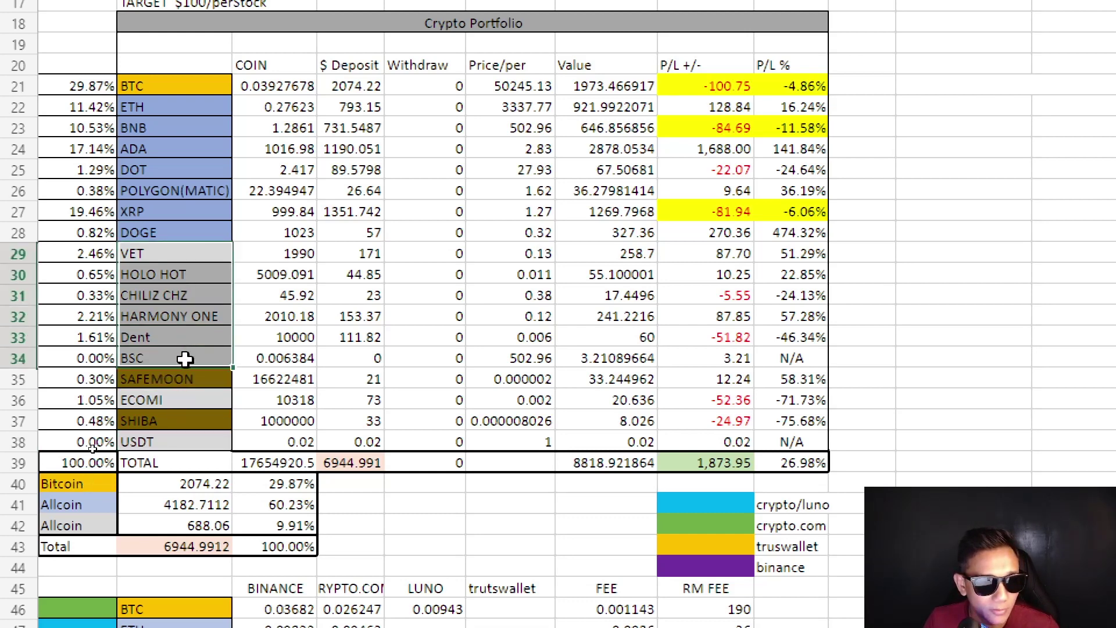
- Examine ECOMI's coin amount, deposit, value and profit/loss, comparing its coin amount with the Dent holding
{"action": "left_click", "coordinate": [185, 400]}
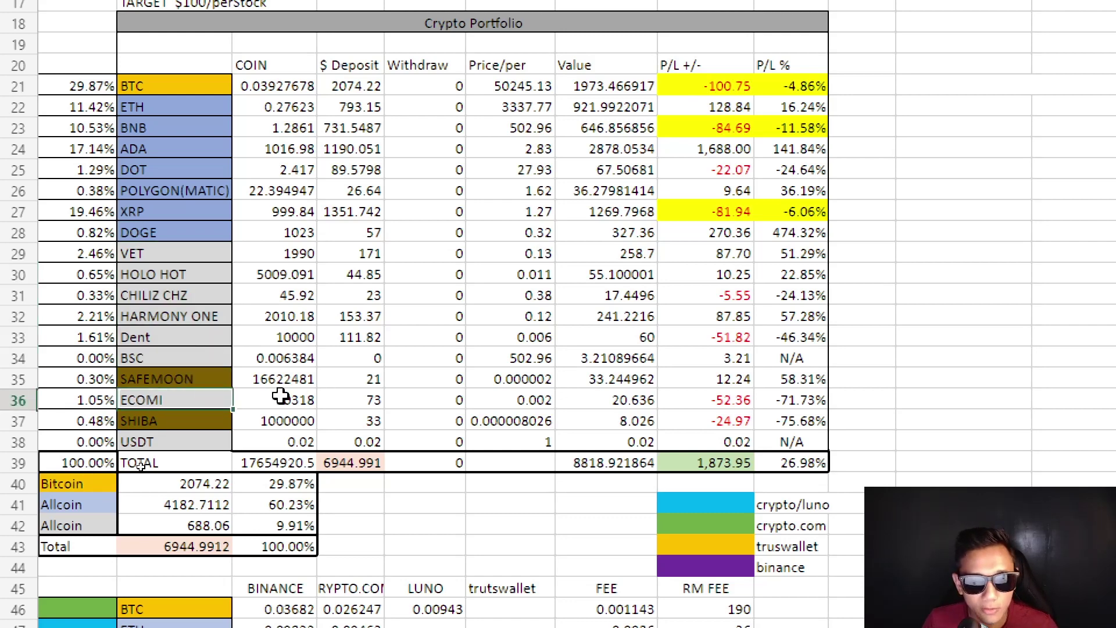
{"action": "left_click", "coordinate": [297, 401]}
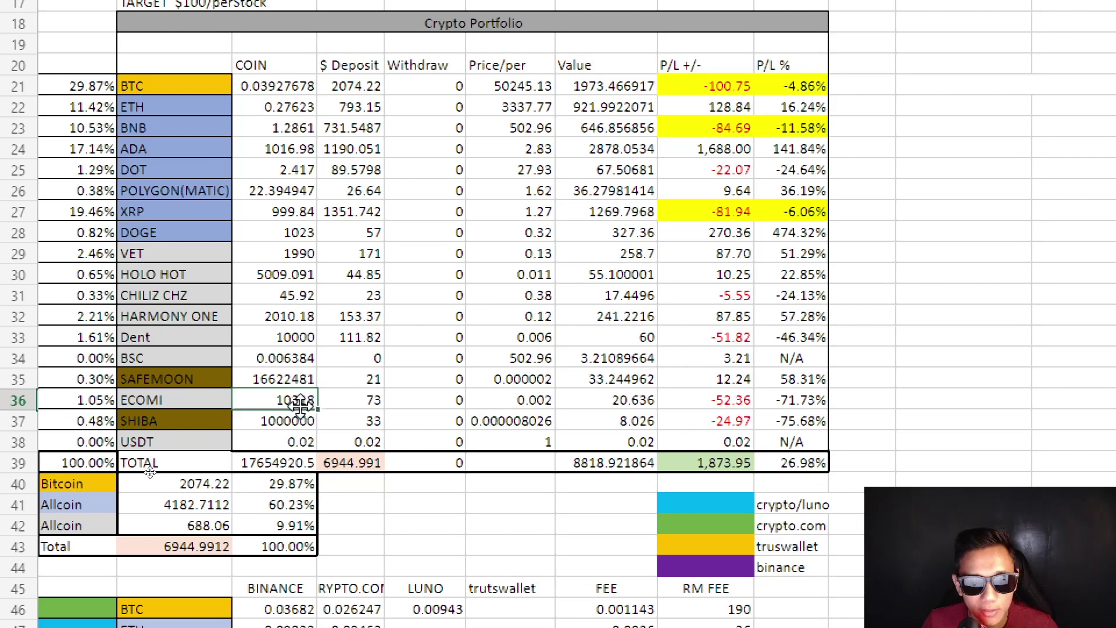
{"action": "left_click", "coordinate": [306, 343]}
{"action": "left_click", "coordinate": [208, 336]}
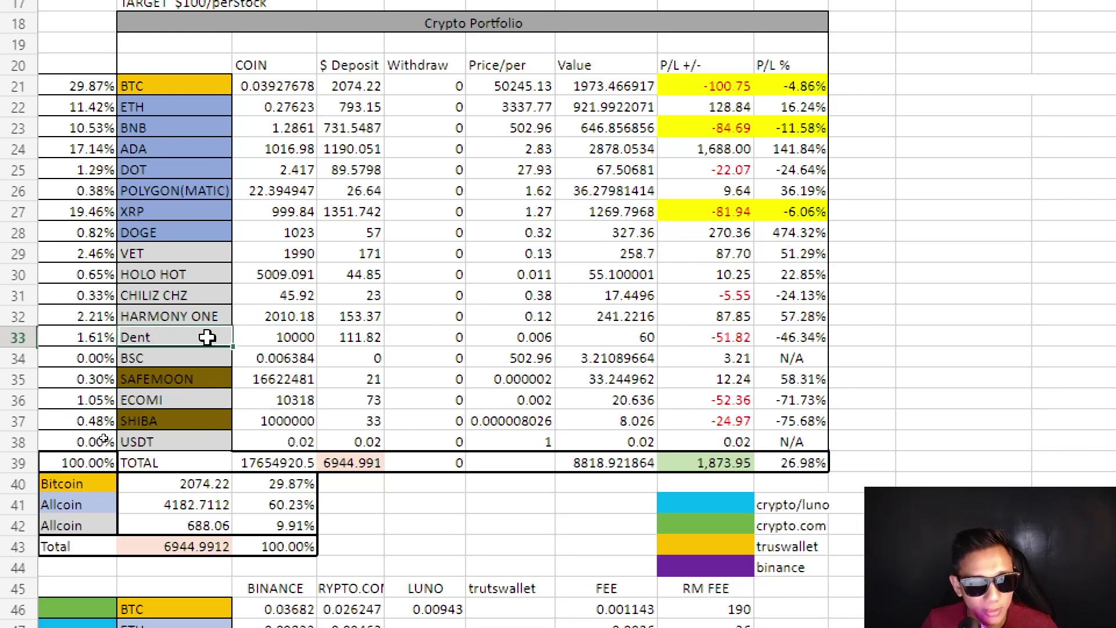
{"action": "left_click", "coordinate": [272, 403]}
{"action": "left_click", "coordinate": [213, 400]}
{"action": "left_click", "coordinate": [364, 402]}
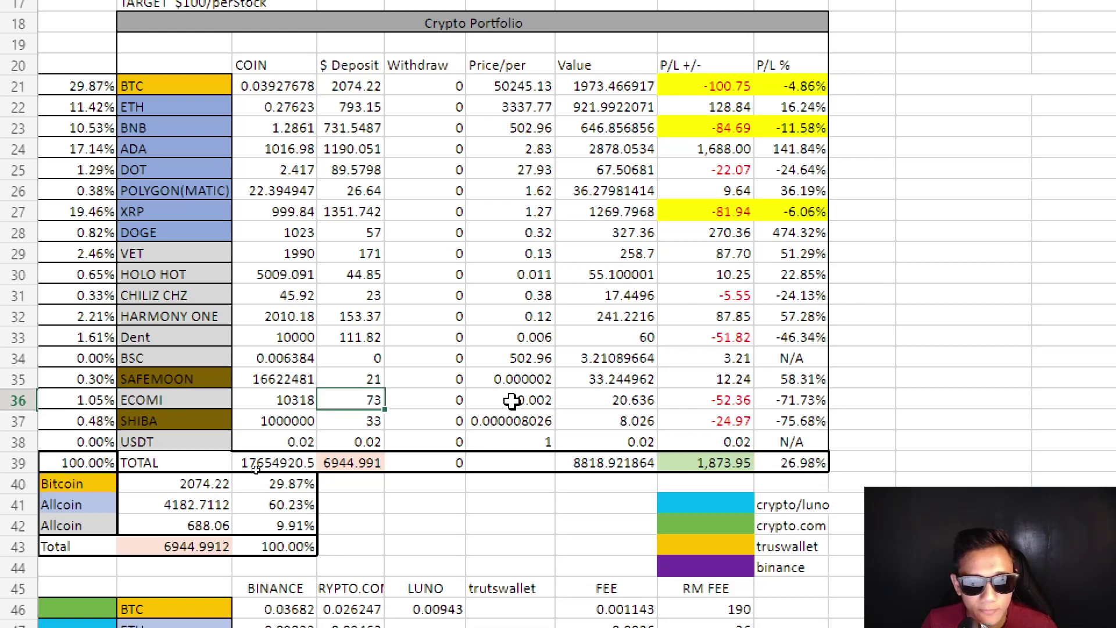
{"action": "left_click", "coordinate": [630, 400]}
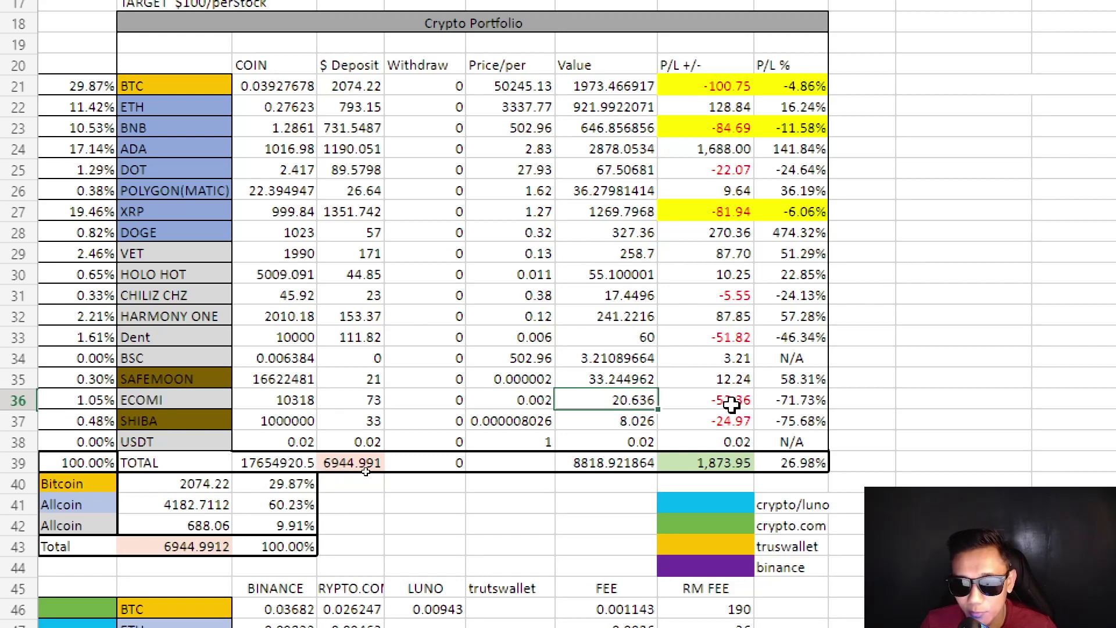
{"action": "left_click", "coordinate": [749, 402]}
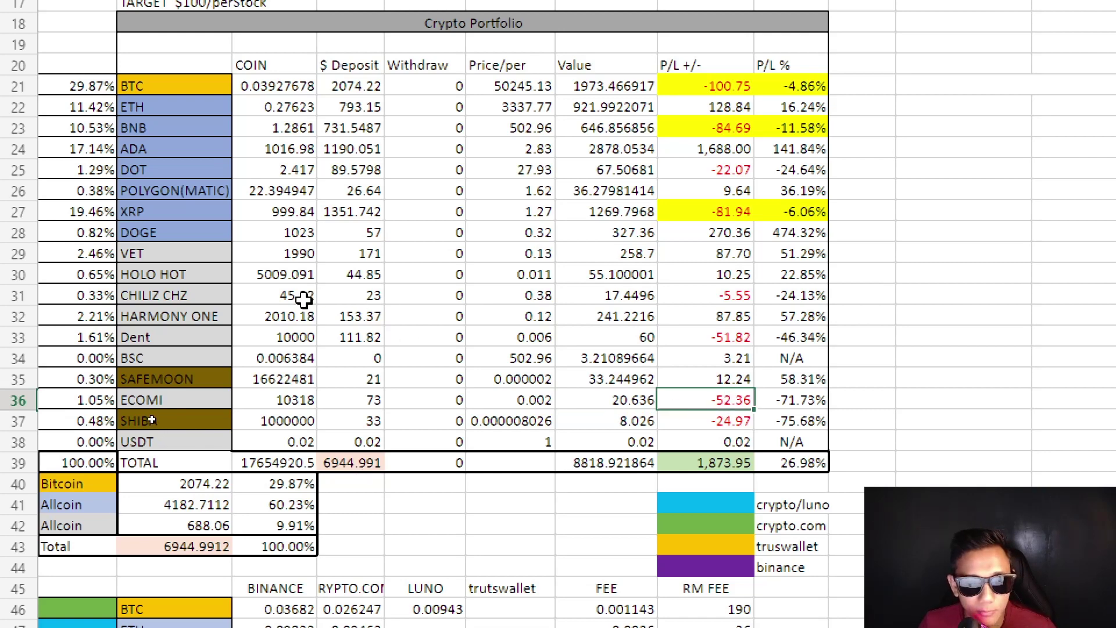
- Compare the coin amounts of the altcoins HARMONY ONE, HOLO HOT and VET
{"action": "left_click", "coordinate": [220, 317]}
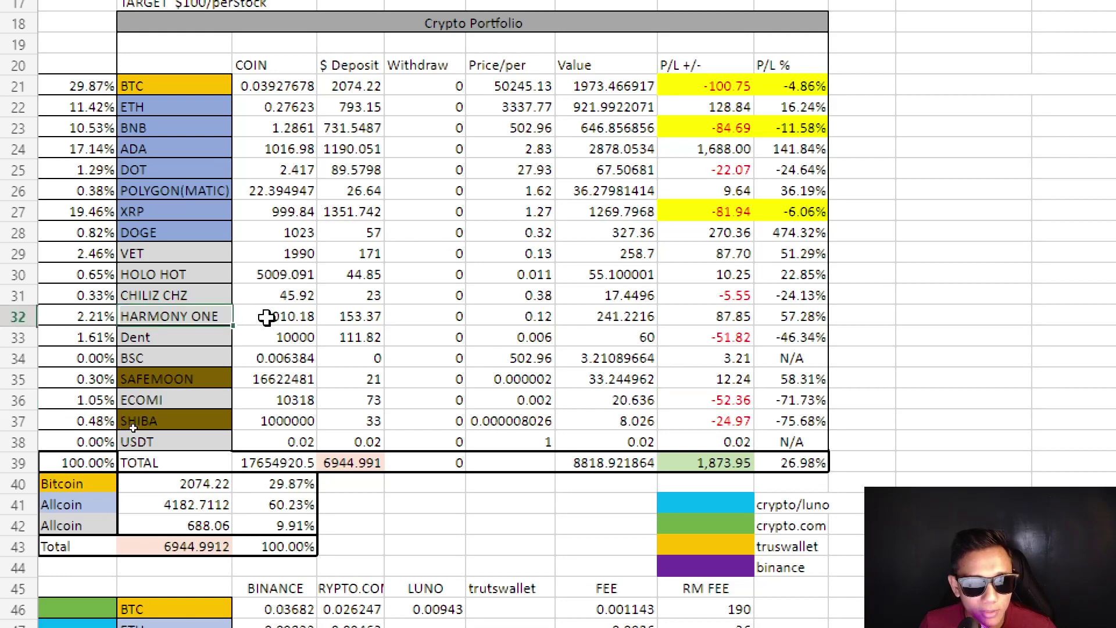
{"action": "left_click", "coordinate": [195, 271]}
{"action": "left_click", "coordinate": [261, 274]}
{"action": "left_click", "coordinate": [275, 254]}
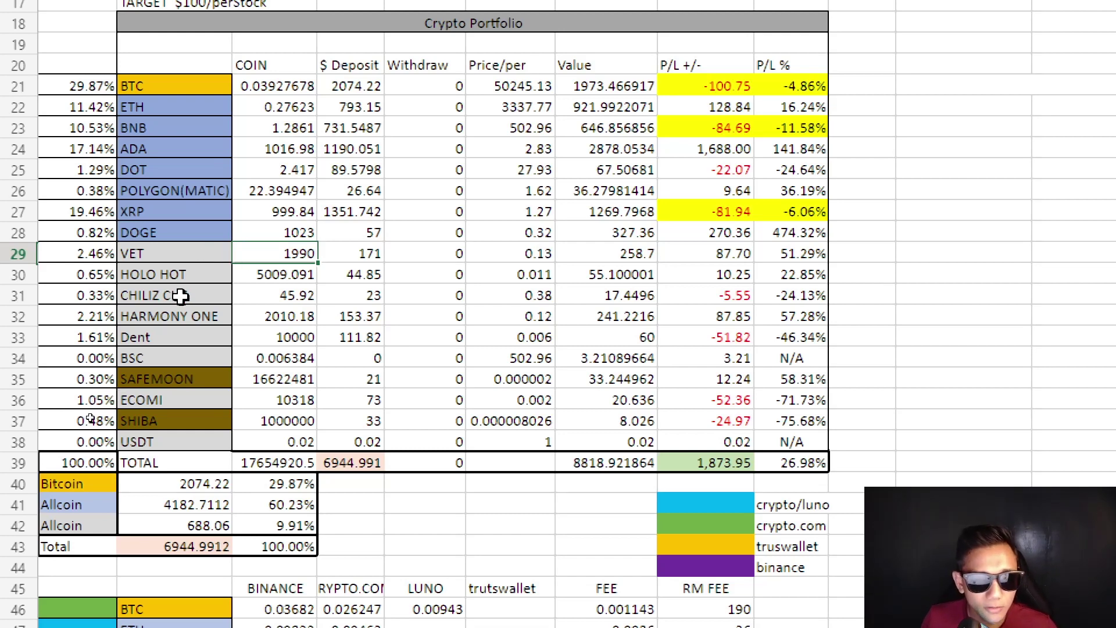
{"action": "left_click", "coordinate": [191, 274]}
{"action": "left_click", "coordinate": [276, 322]}
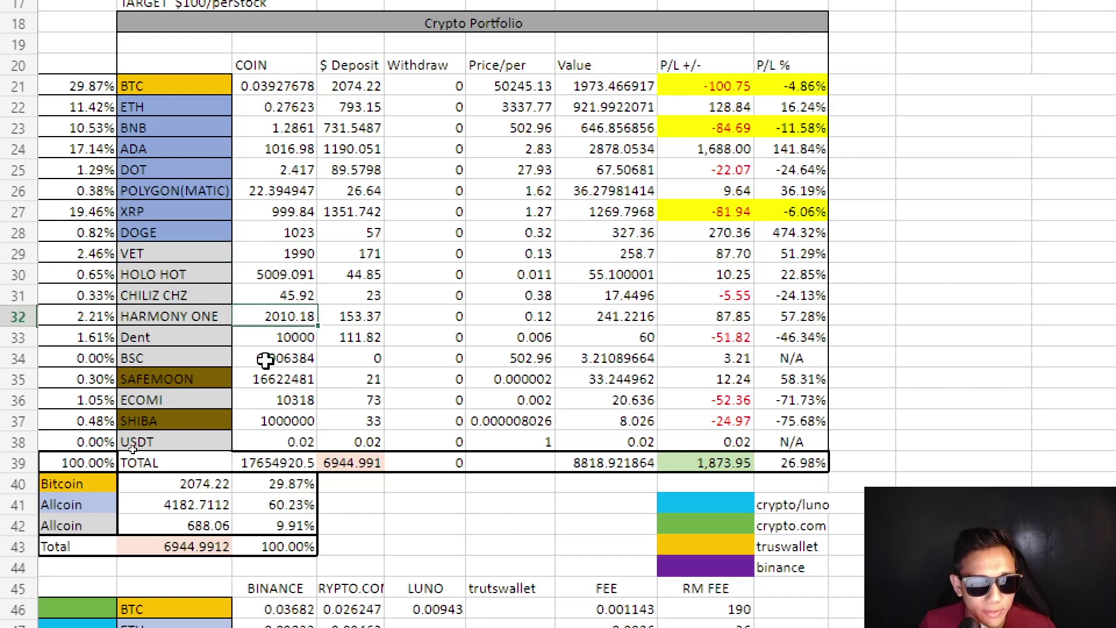
{"action": "left_click", "coordinate": [295, 252]}
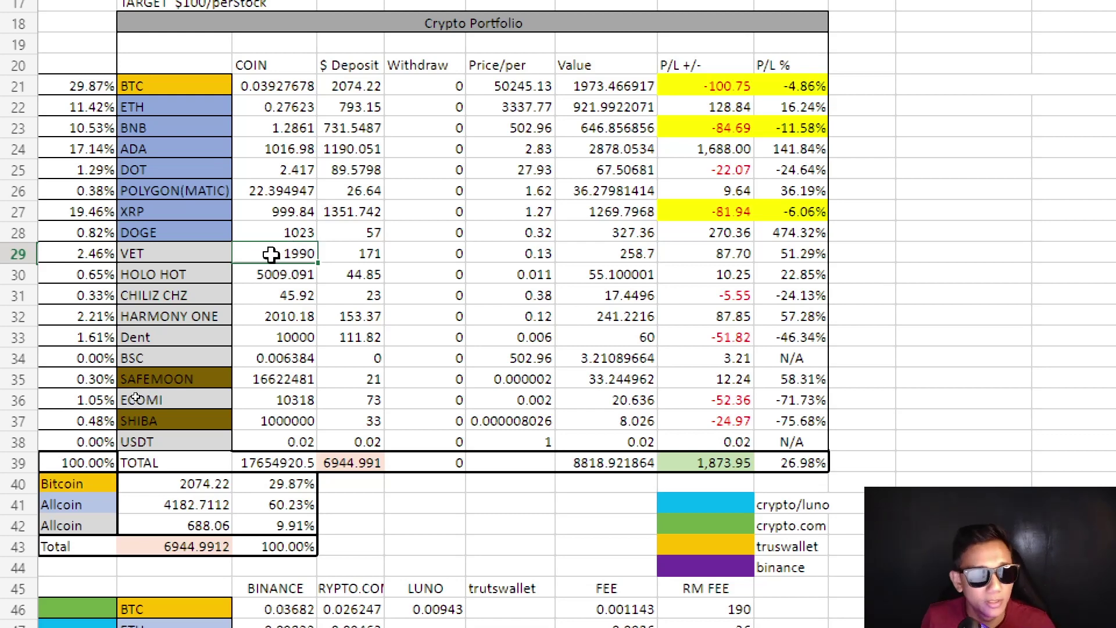
- Review the coin amounts held in POLYGON(MATIC), BNB, ETH and BTC
{"action": "scroll", "coordinate": [270, 254], "scroll_direction": "up", "scroll_amount": 2}
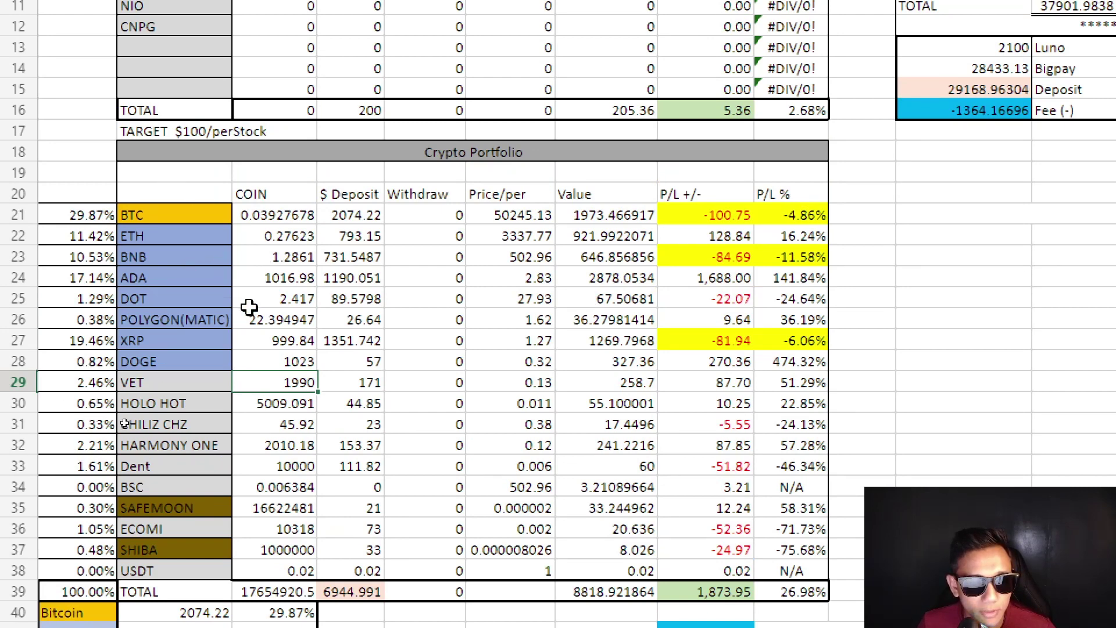
{"action": "left_click", "coordinate": [277, 323]}
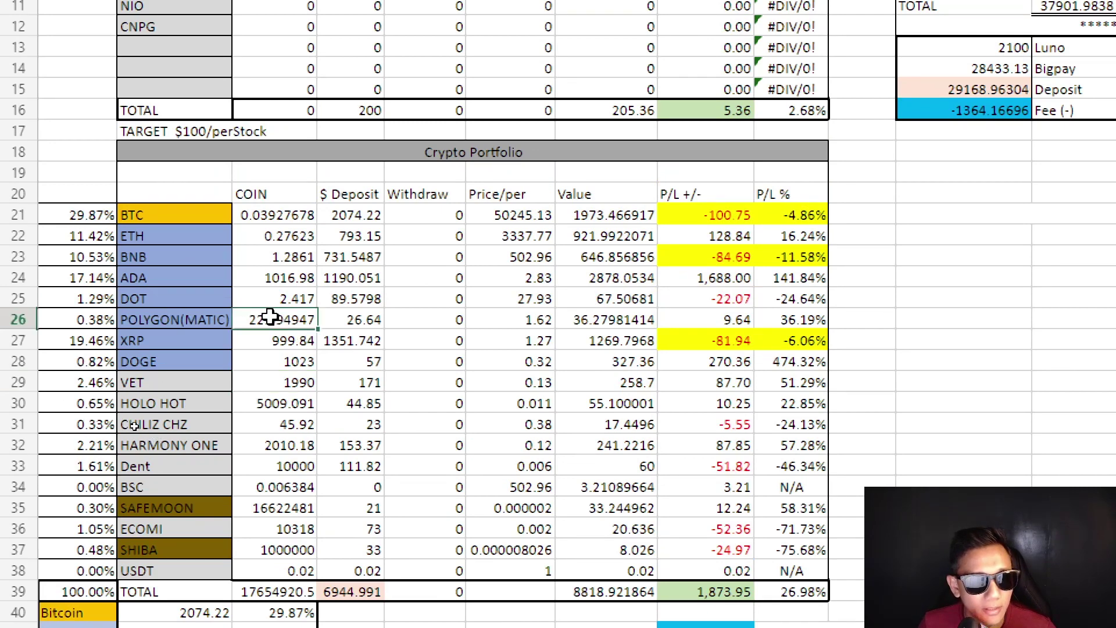
{"action": "left_click", "coordinate": [270, 259]}
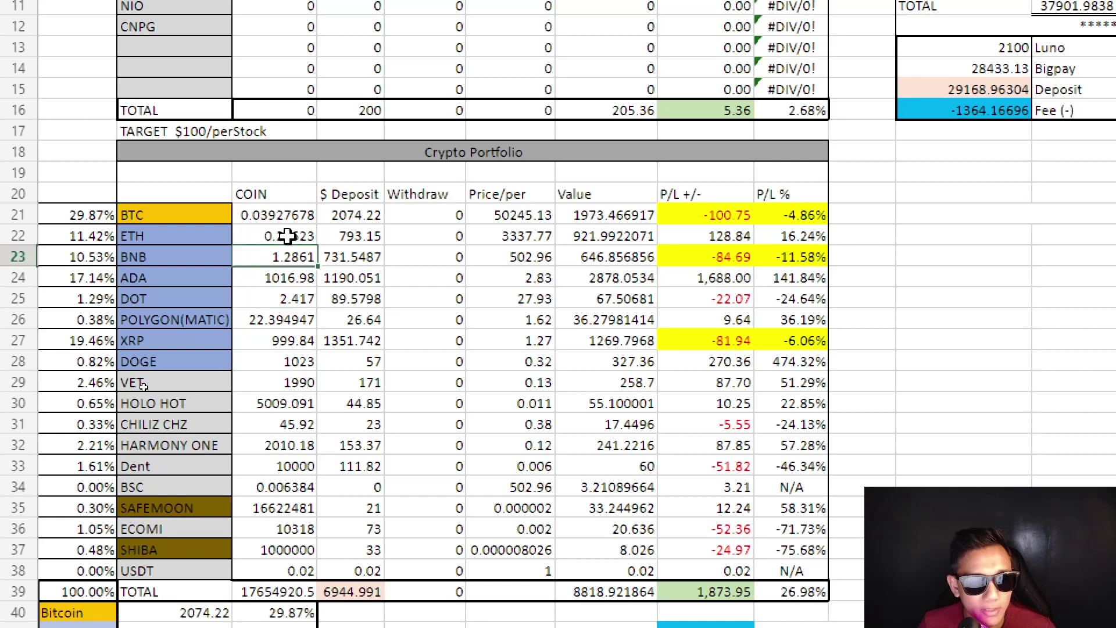
{"action": "left_click", "coordinate": [286, 237]}
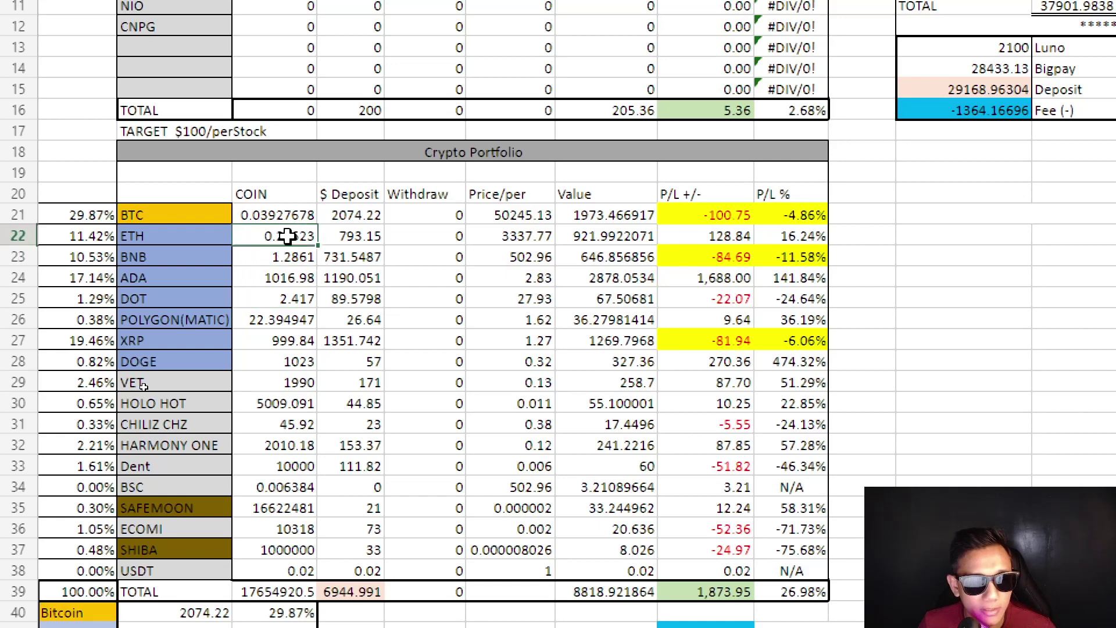
{"action": "left_click", "coordinate": [263, 214]}
{"action": "left_click", "coordinate": [265, 234]}
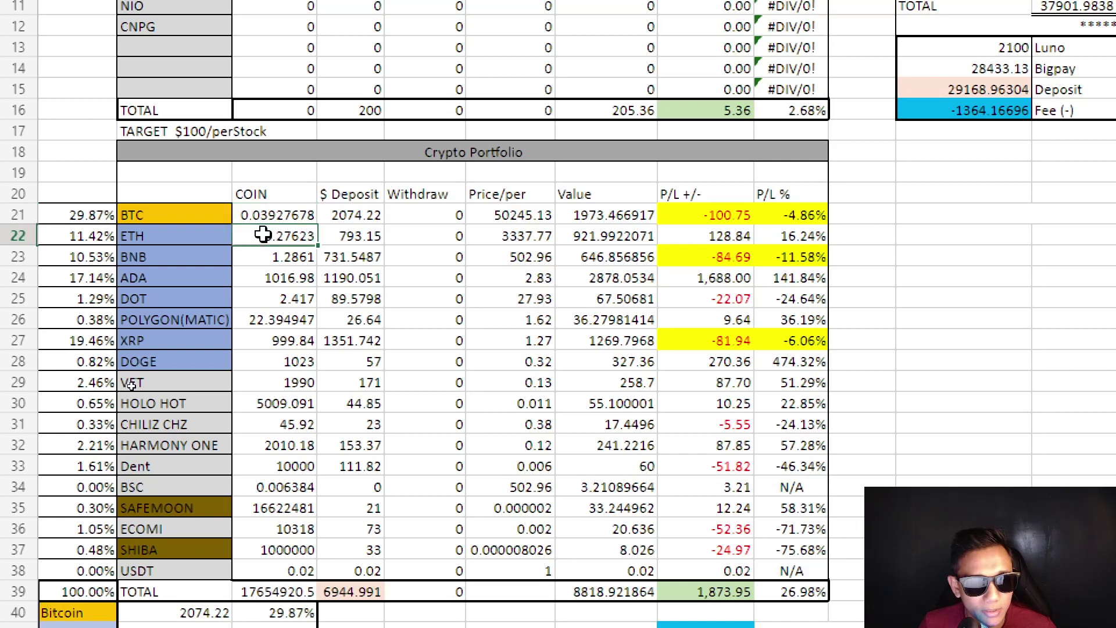
{"action": "left_click", "coordinate": [267, 256]}
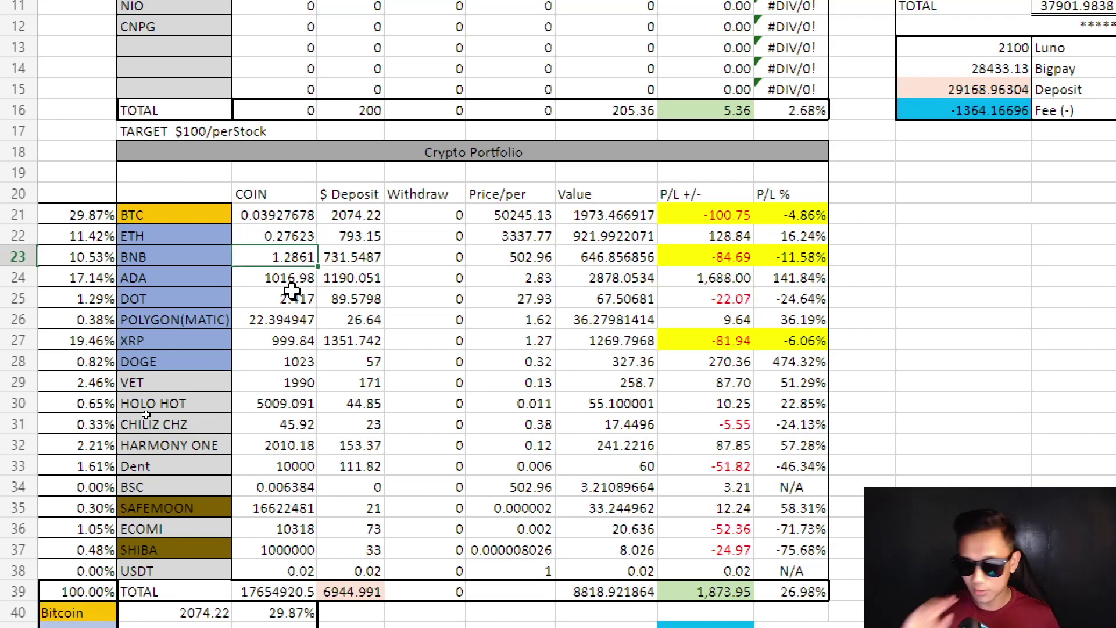
- Check the crypto portfolio's total profit/loss and match the wallet colour legend to the BTC row of the exchange breakdown
{"action": "scroll", "coordinate": [656, 373], "scroll_direction": "down", "scroll_amount": 4}
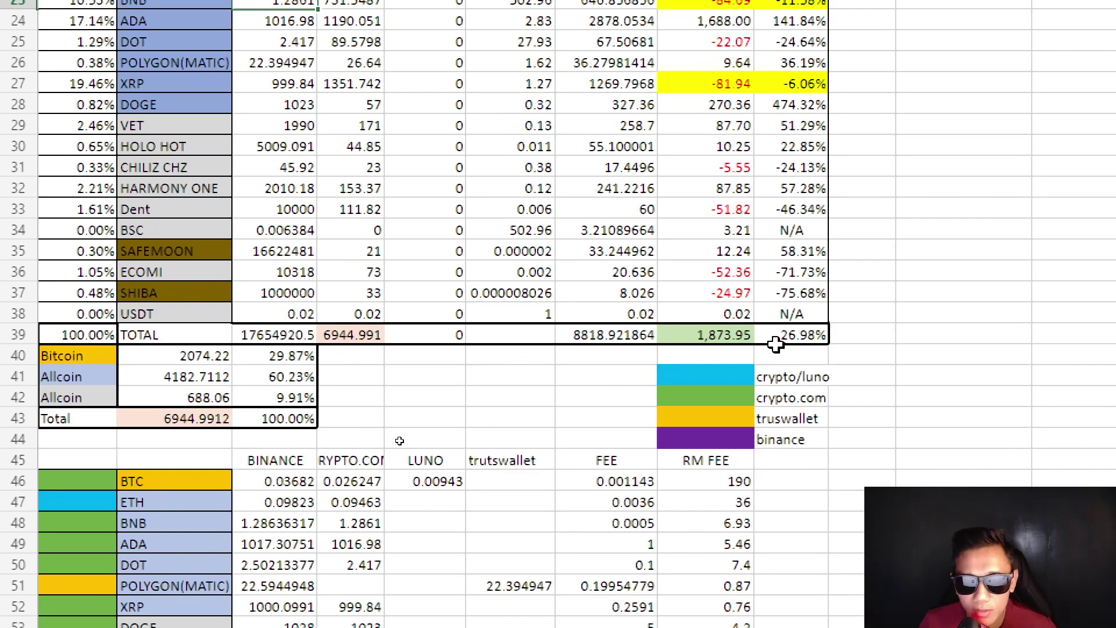
{"action": "left_click", "coordinate": [719, 338]}
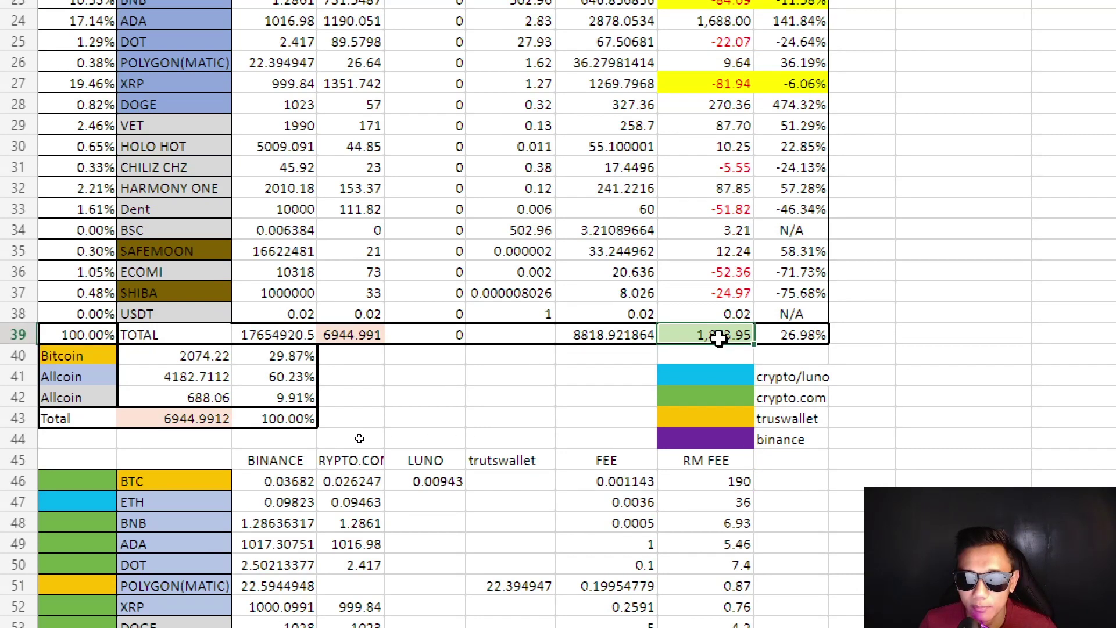
{"action": "scroll", "coordinate": [719, 339], "scroll_direction": "down", "scroll_amount": 4}
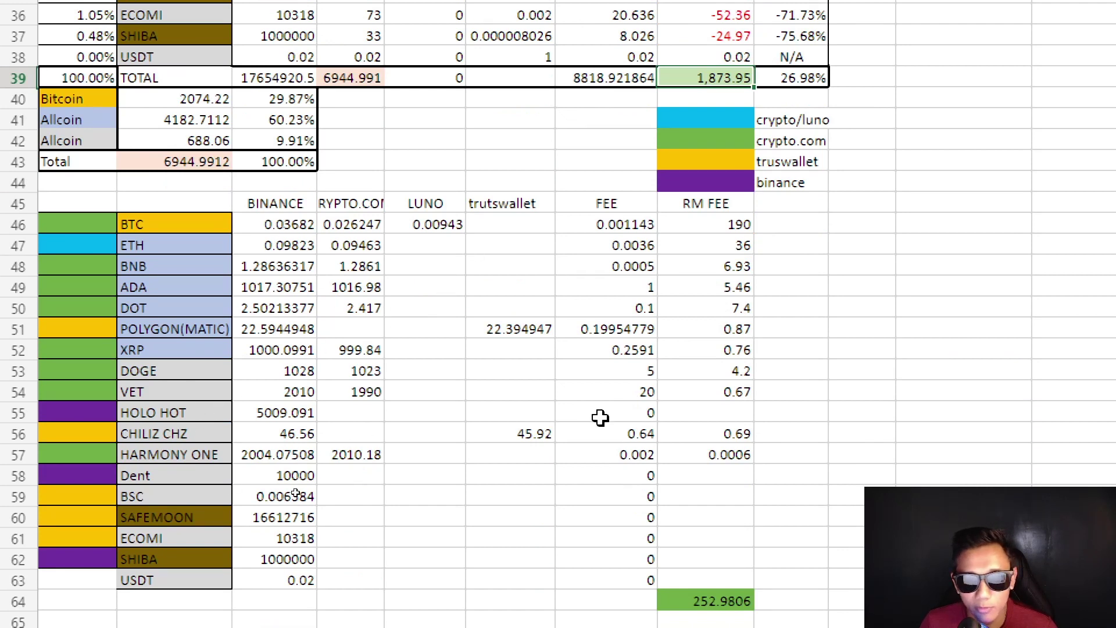
{"action": "left_click", "coordinate": [727, 142]}
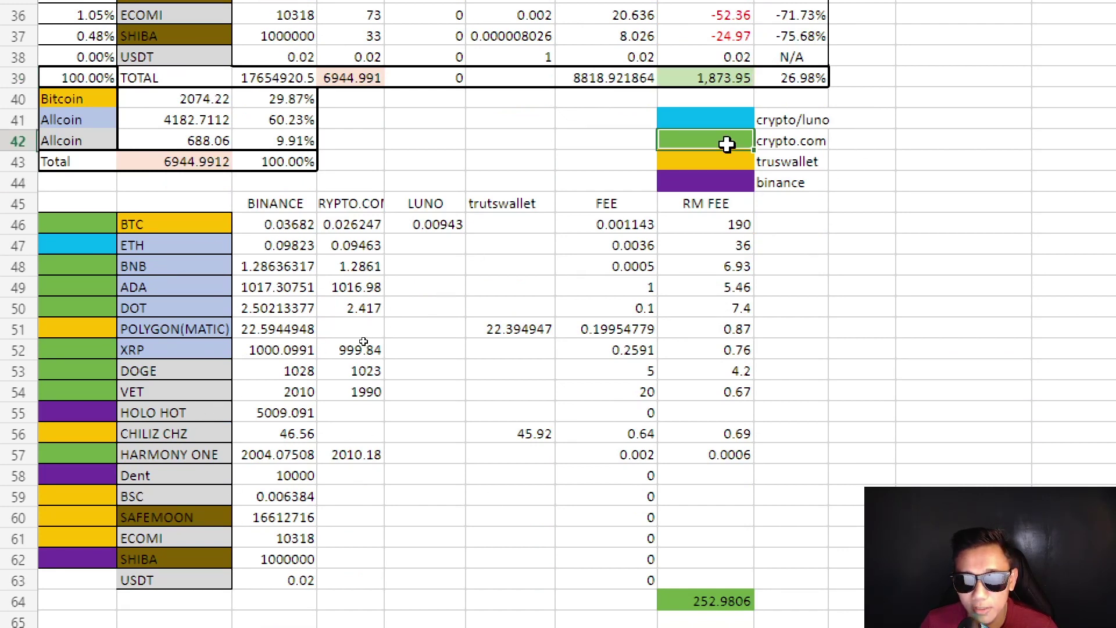
{"action": "left_click", "coordinate": [90, 225]}
{"action": "left_click", "coordinate": [724, 116]}
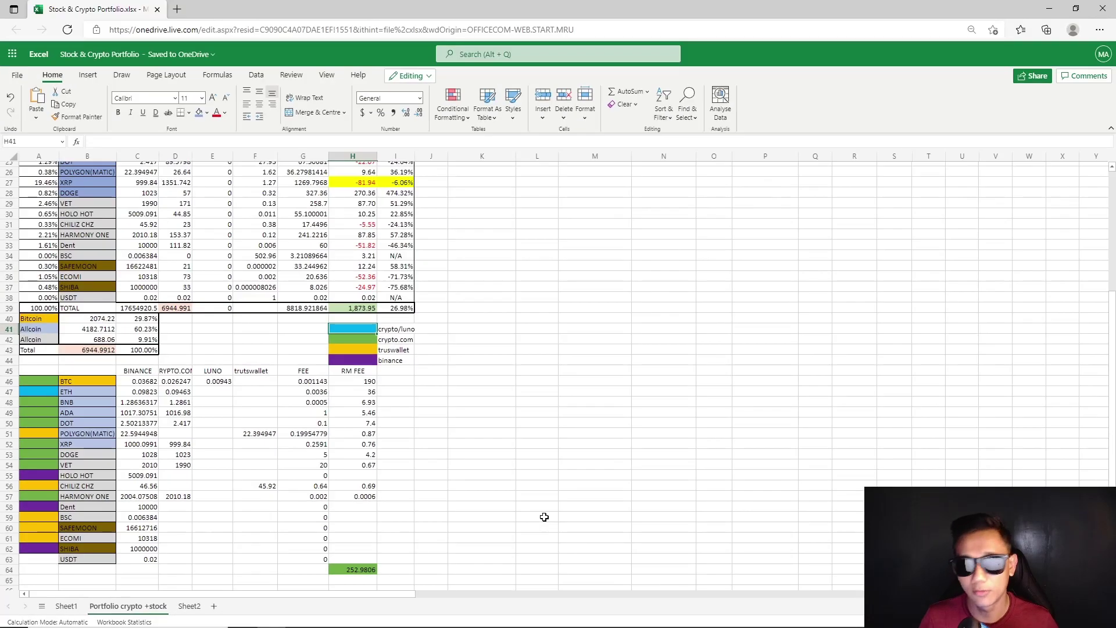
- Examine the Big Pay and Credit Card deposits in the Stock & Crypto Portfolio summary and compare them with the COPYTRADE deposit
{"action": "scroll", "coordinate": [543, 515], "scroll_direction": "up", "scroll_amount": 5}
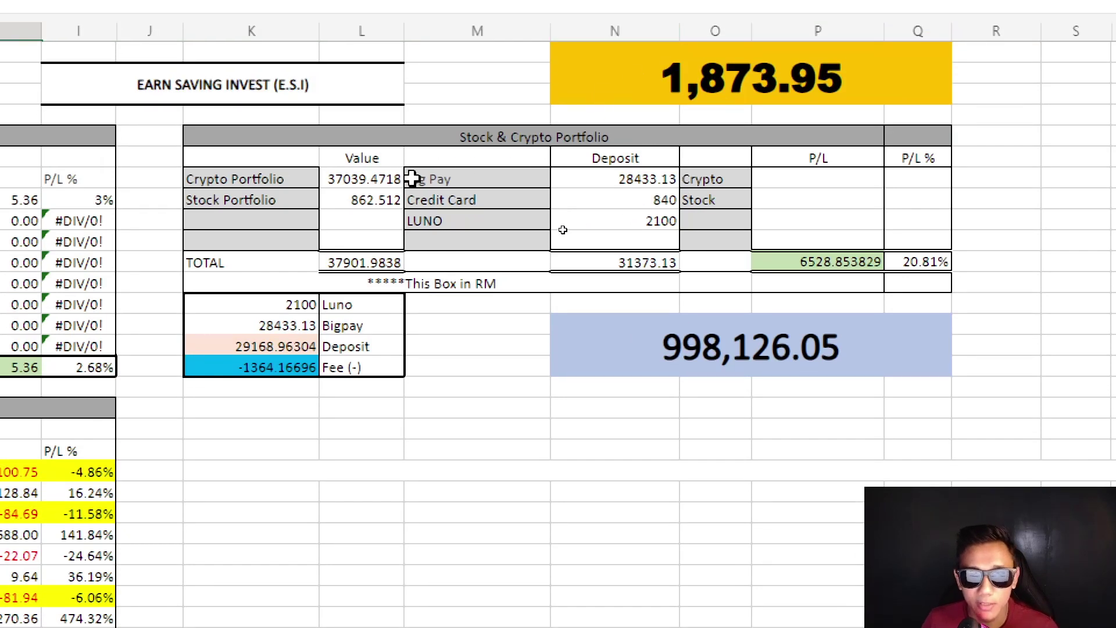
{"action": "left_click", "coordinate": [433, 112]}
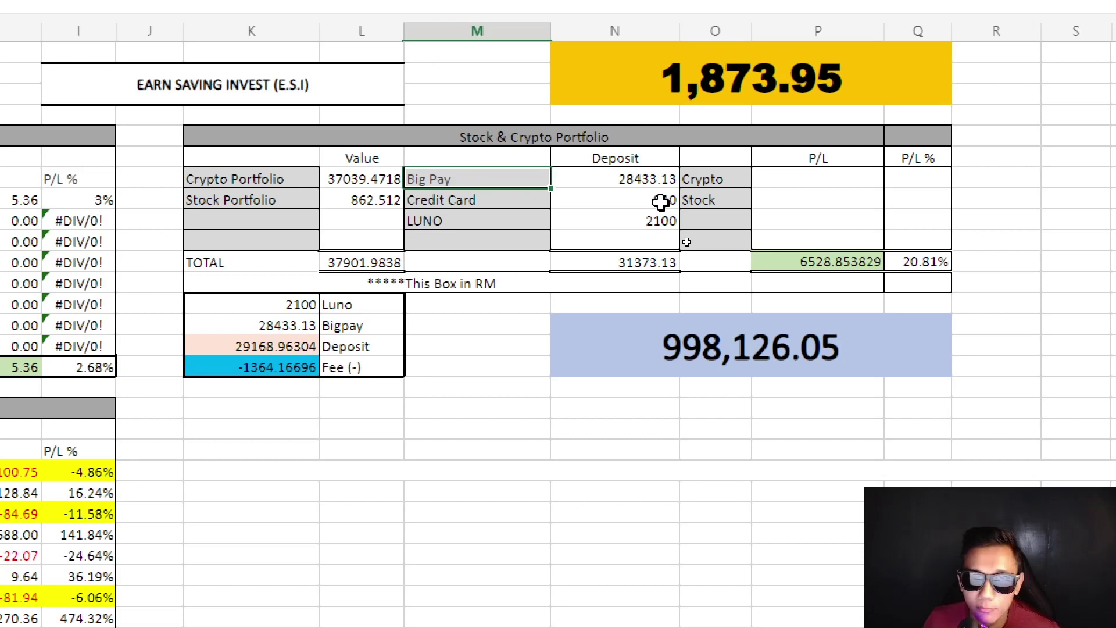
{"action": "left_click", "coordinate": [652, 182]}
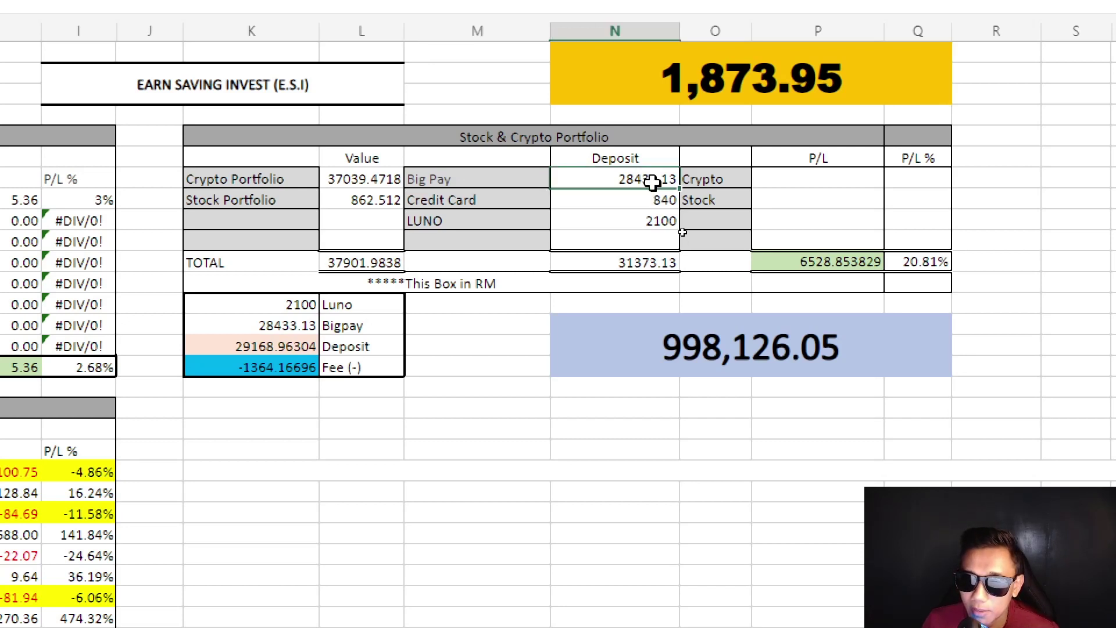
{"action": "left_click", "coordinate": [459, 204]}
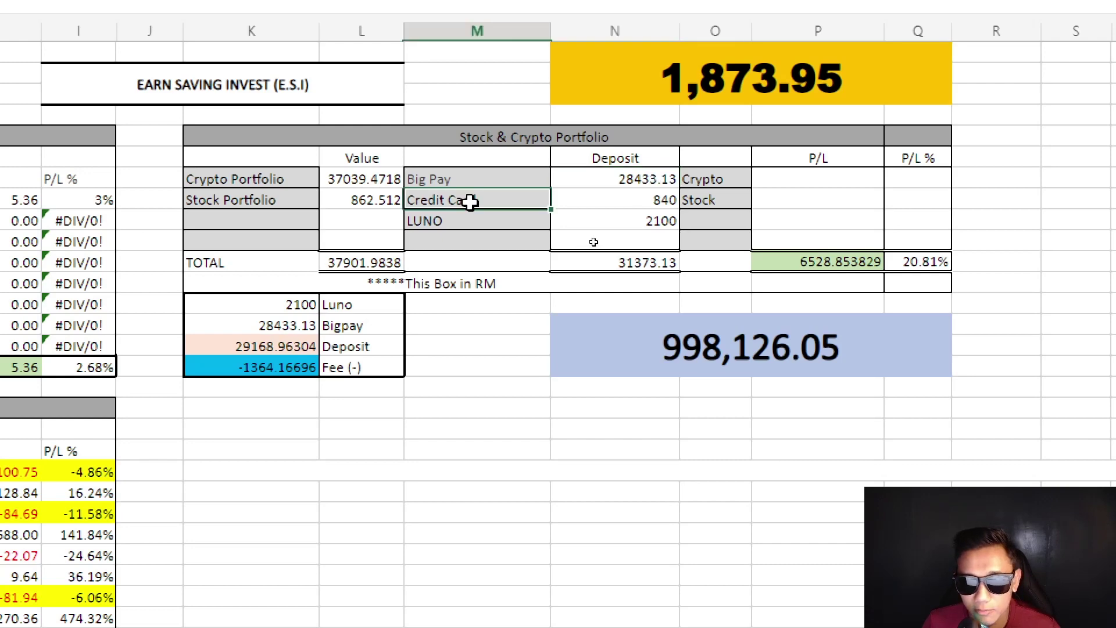
{"action": "left_click", "coordinate": [666, 203]}
{"action": "scroll", "coordinate": [35, 290], "scroll_direction": "left", "scroll_amount": 10}
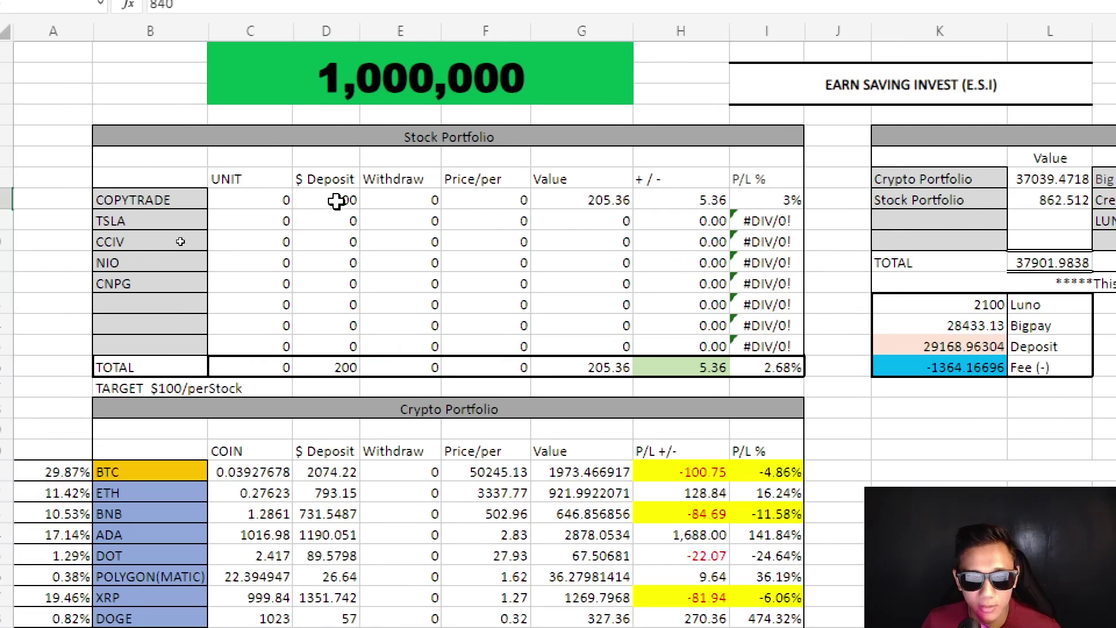
{"action": "left_click", "coordinate": [340, 200]}
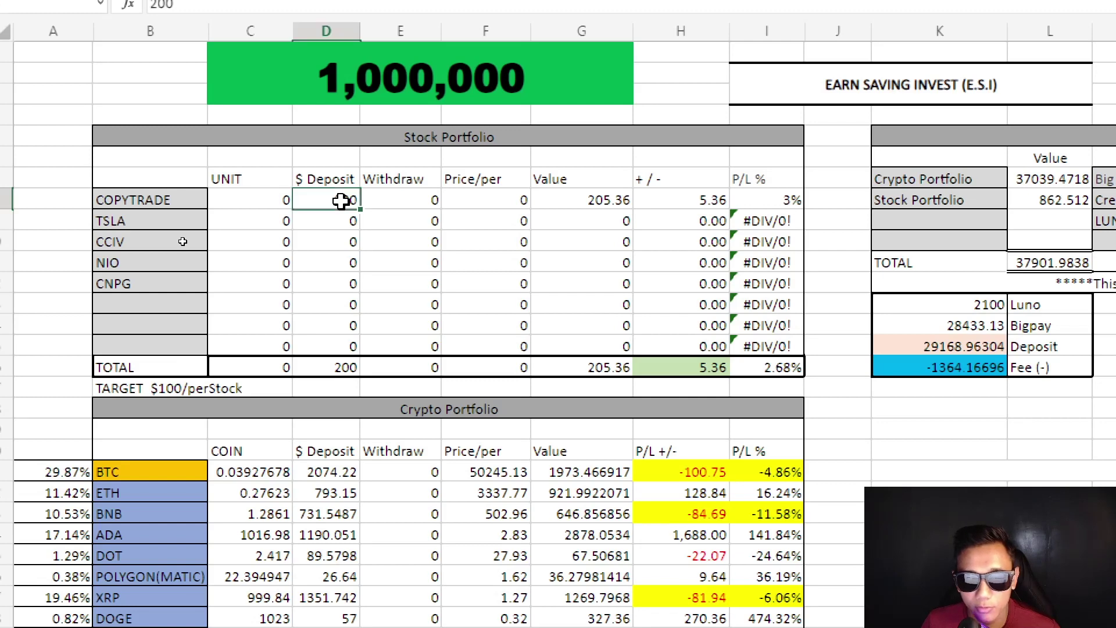
{"action": "scroll", "coordinate": [1069, 285], "scroll_direction": "right", "scroll_amount": 5}
{"action": "scroll", "coordinate": [996, 271], "scroll_direction": "right", "scroll_amount": 3}
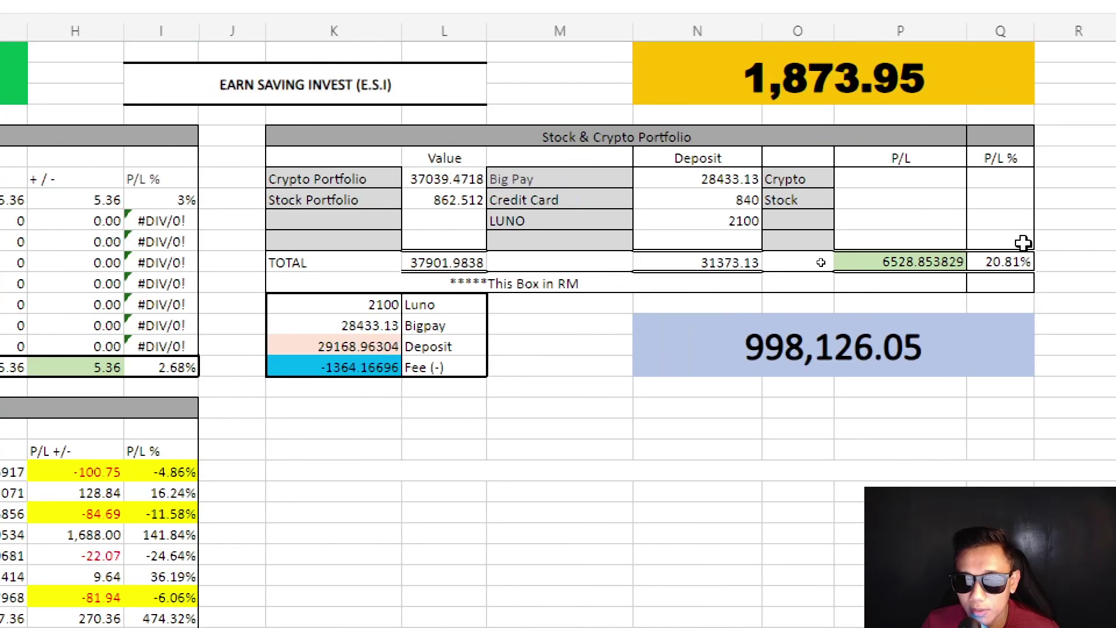
- Review the LUNO deposit, the crypto profit figure and the combined portfolio's total P/L and P/L % in the summary
{"action": "left_click", "coordinate": [740, 221]}
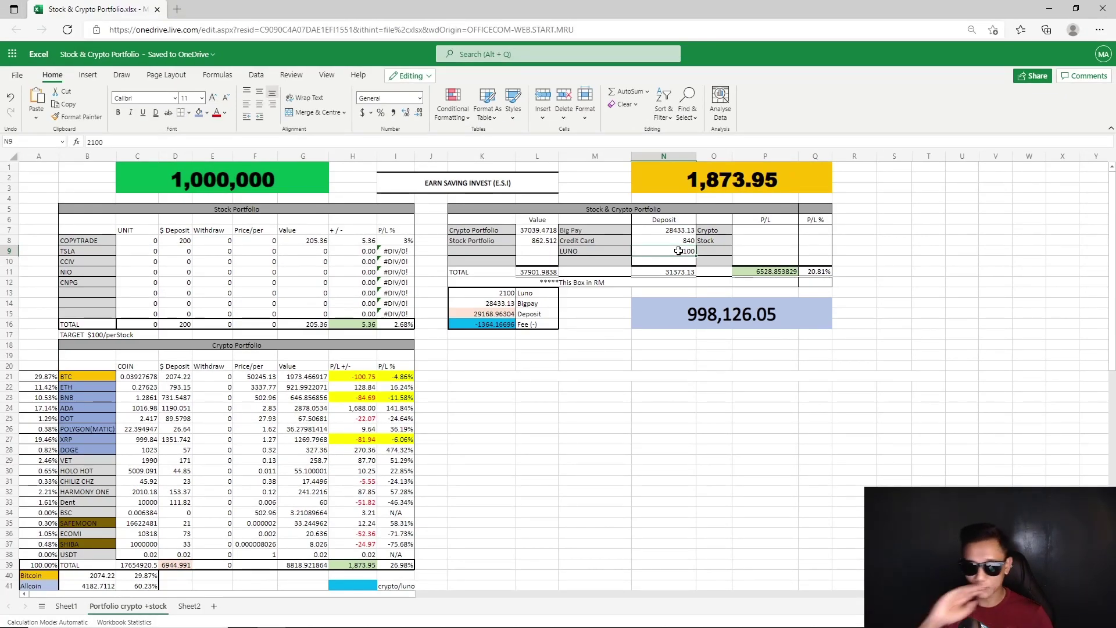
{"action": "left_click", "coordinate": [715, 184]}
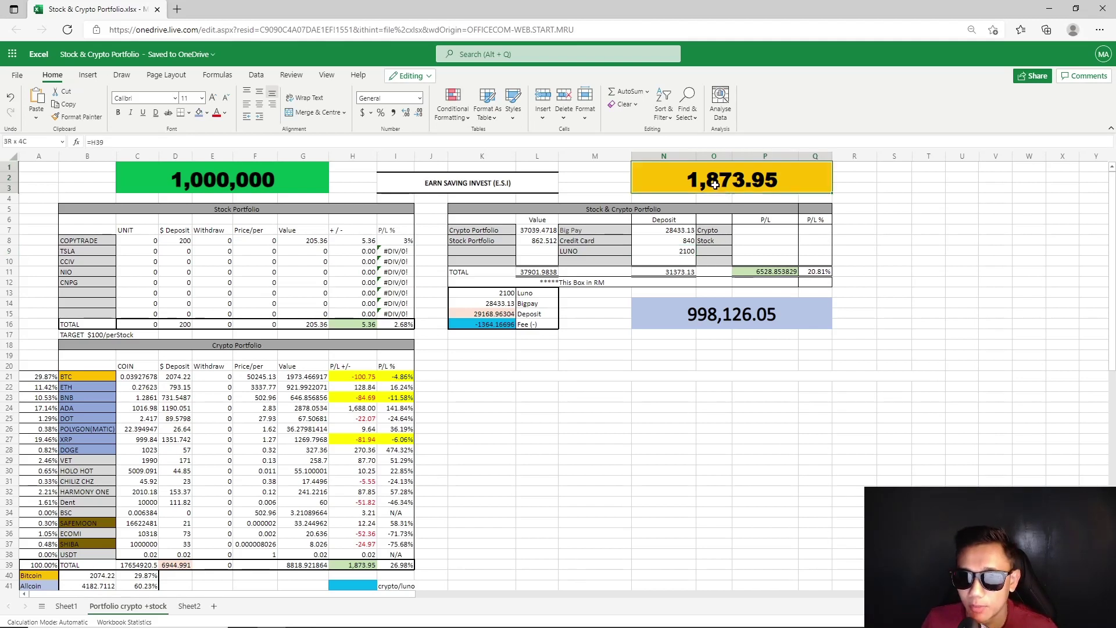
{"action": "left_click", "coordinate": [776, 271]}
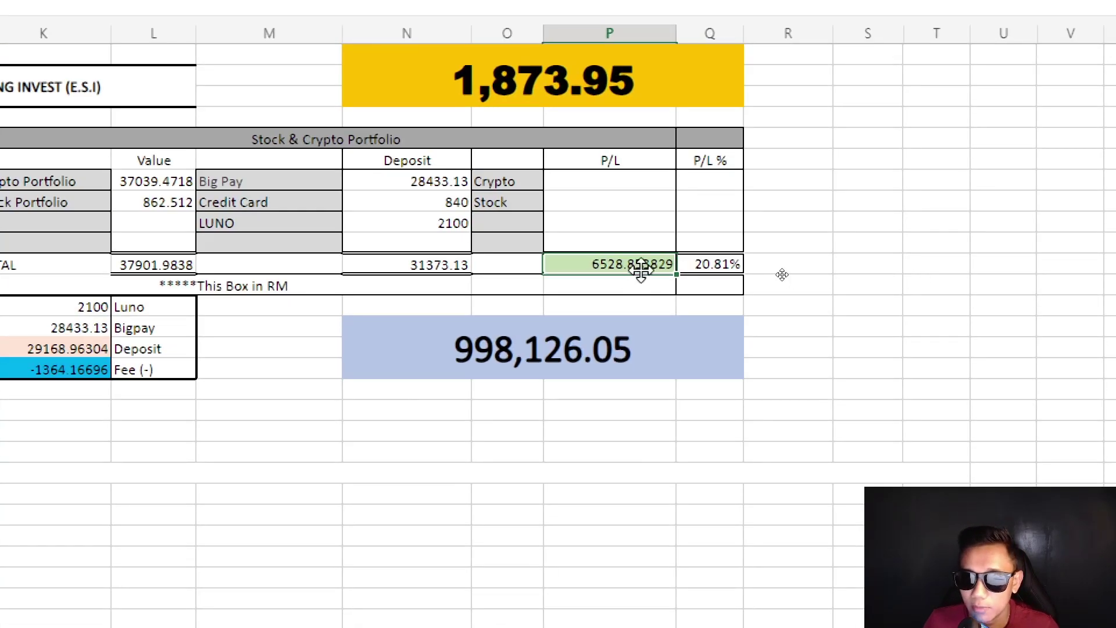
{"action": "left_click", "coordinate": [706, 262]}
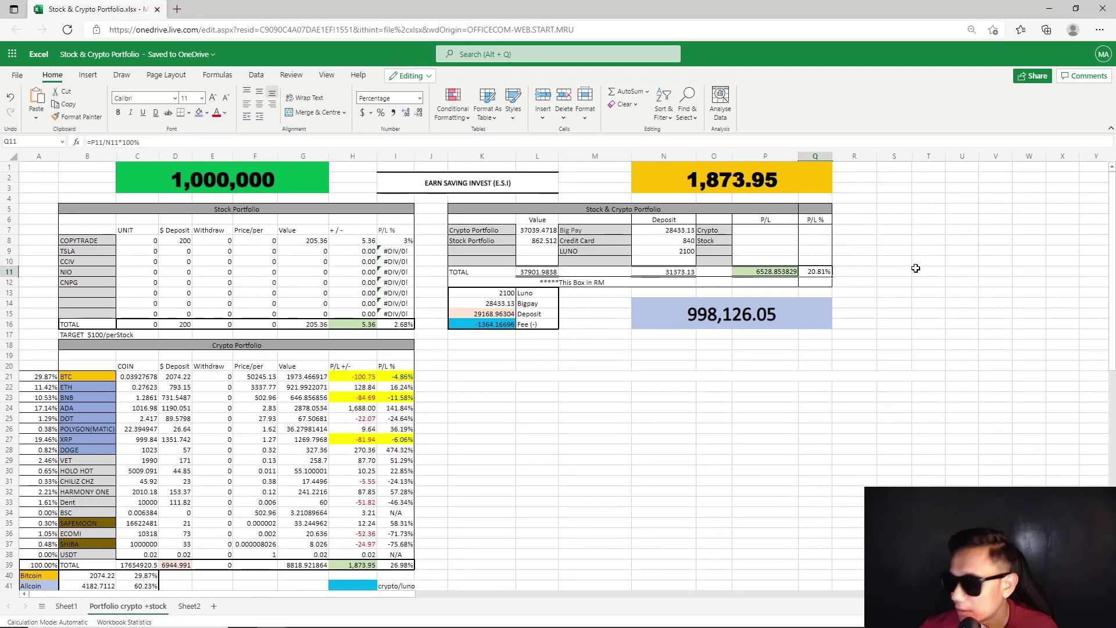
- Bring up the LetsView phone mirror and place it beside the spreadsheet's coin table, clear of the Crypto Portfolio columns
{"action": "mouse_move", "coordinate": [731, 622]}
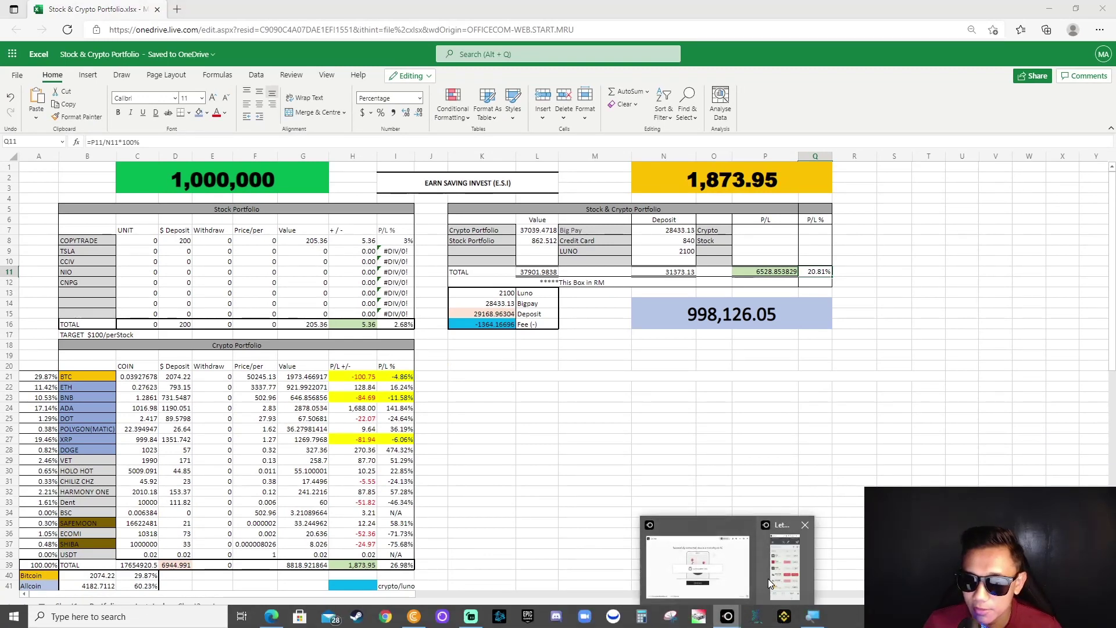
{"action": "left_click", "coordinate": [767, 578]}
{"action": "left_click", "coordinate": [941, 65]}
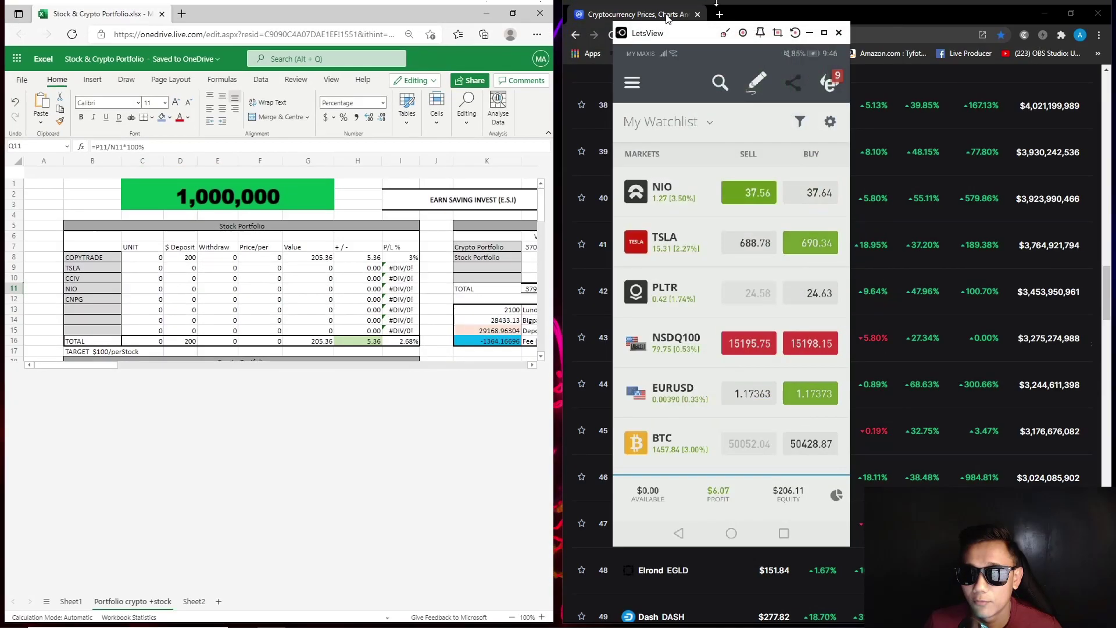
{"action": "left_click_drag", "start_coordinate": [668, 33], "coordinate": [273, 51]}
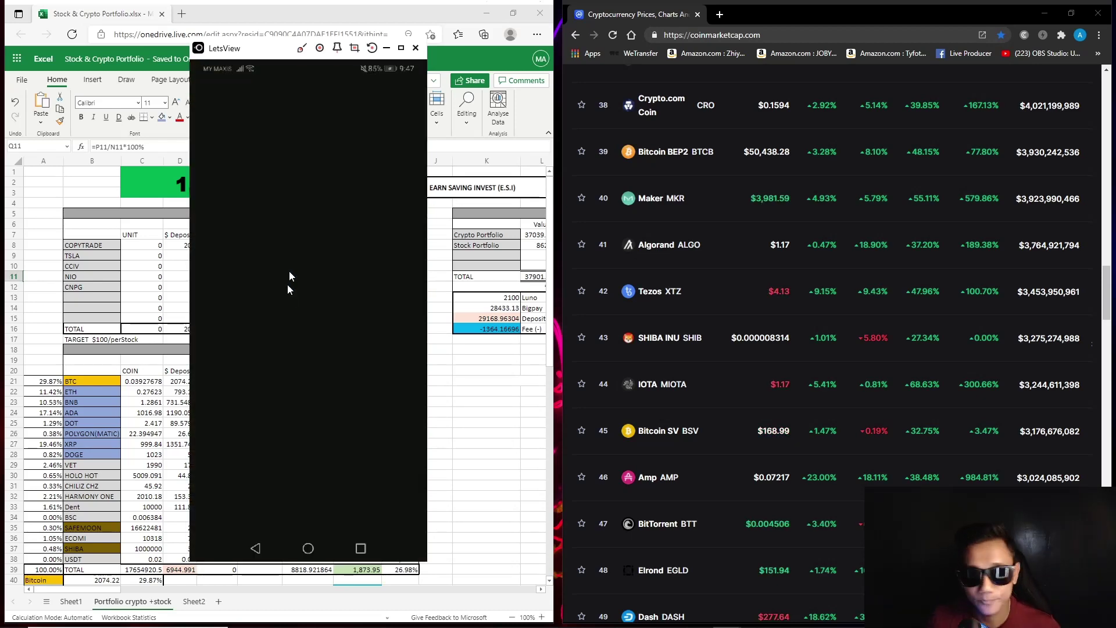
{"action": "left_click_drag", "start_coordinate": [263, 49], "coordinate": [566, 63]}
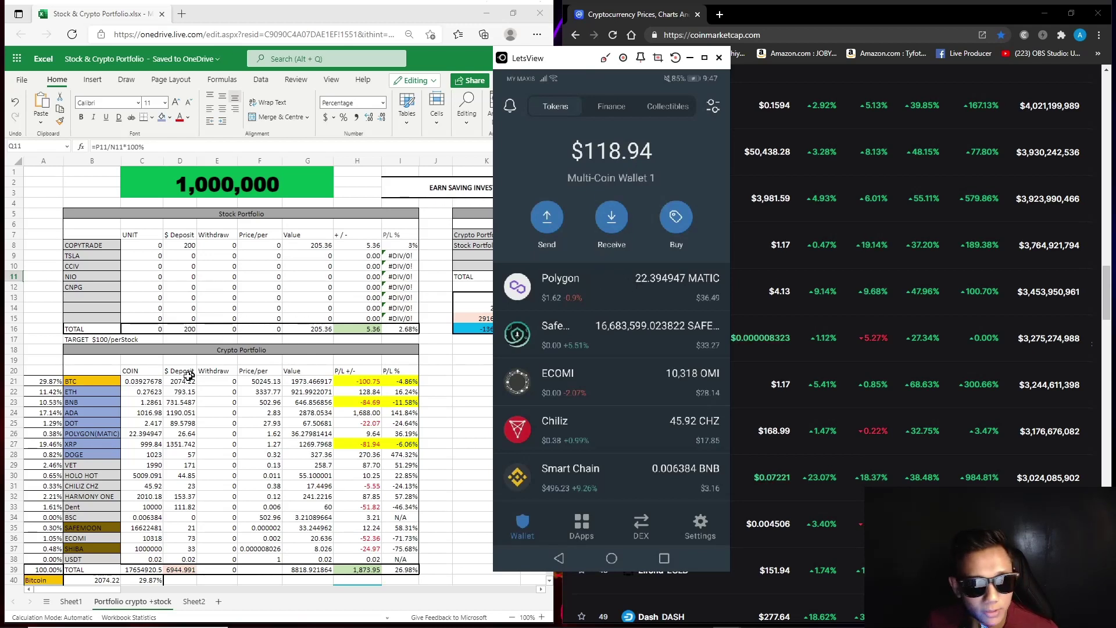
{"action": "left_click_drag", "start_coordinate": [591, 59], "coordinate": [624, 61]}
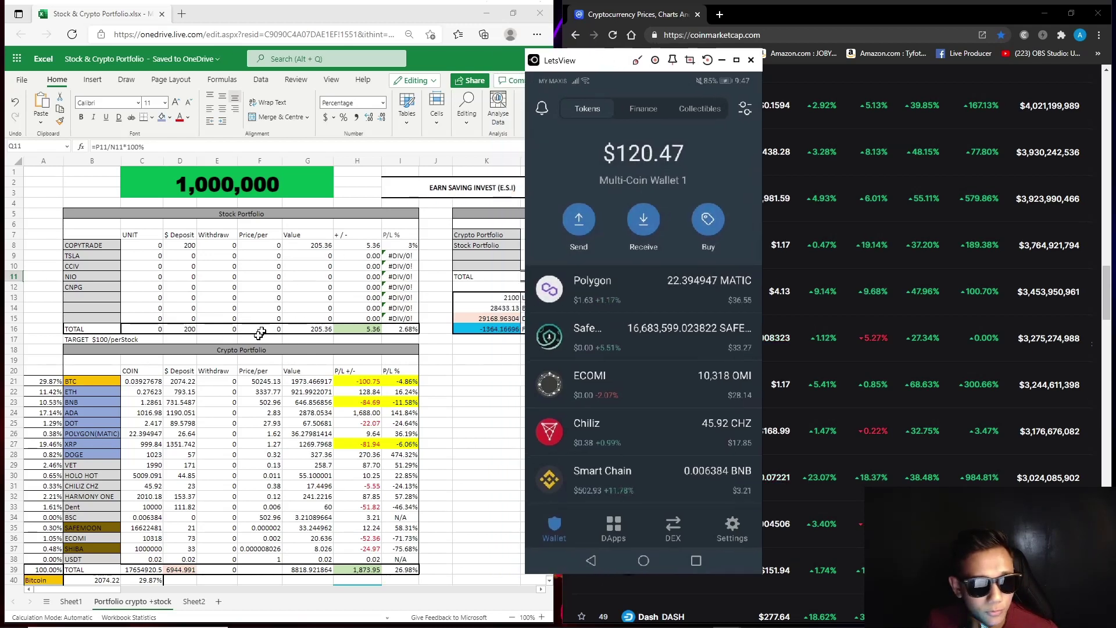
- Check the POLYGON(MATIC) coin amount against the mirrored wallet and update the SAFEMOON coin amount to 16683759
{"action": "scroll", "coordinate": [146, 403], "scroll_direction": "down", "scroll_amount": 2}
{"action": "left_click", "coordinate": [145, 371]}
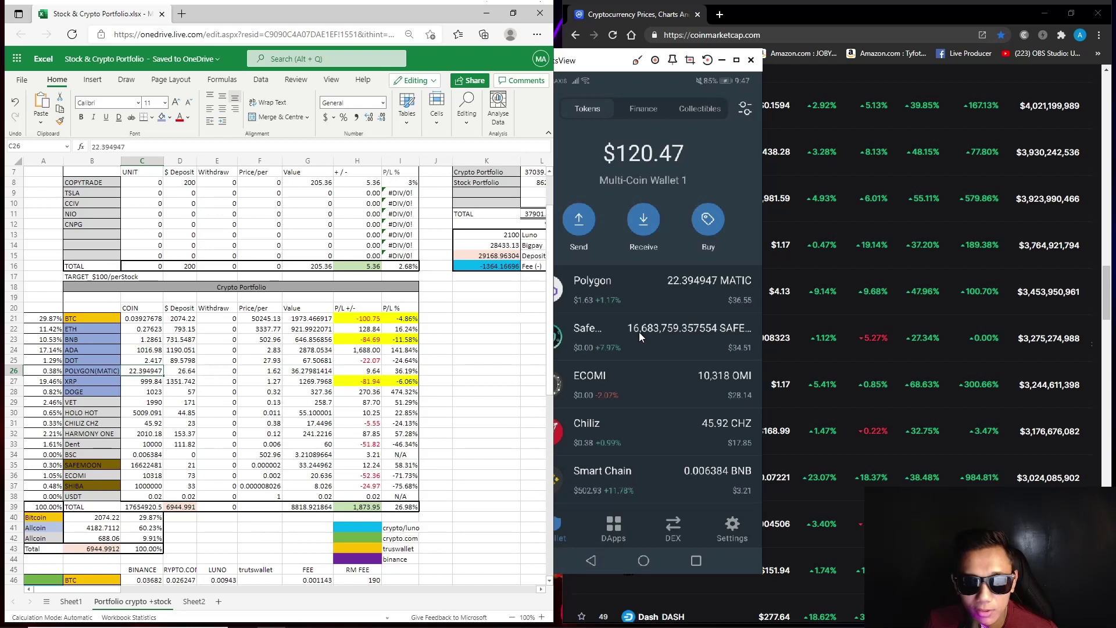
{"action": "double_click", "coordinate": [132, 465]}
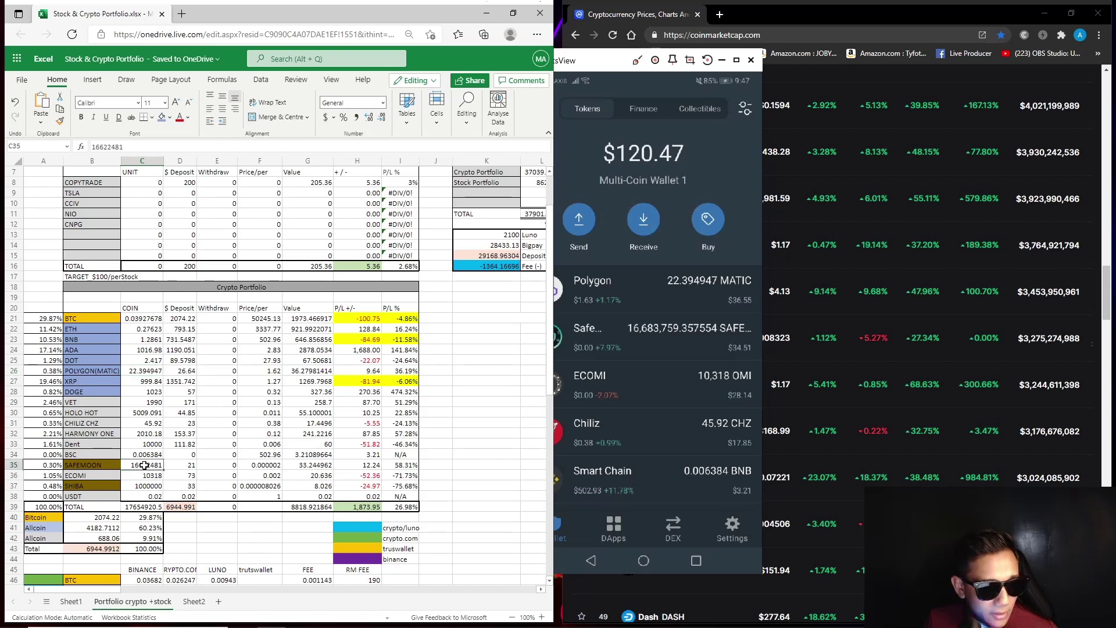
{"action": "left_click_drag", "start_coordinate": [132, 465], "coordinate": [174, 454]}
{"action": "type", "text": "683"}
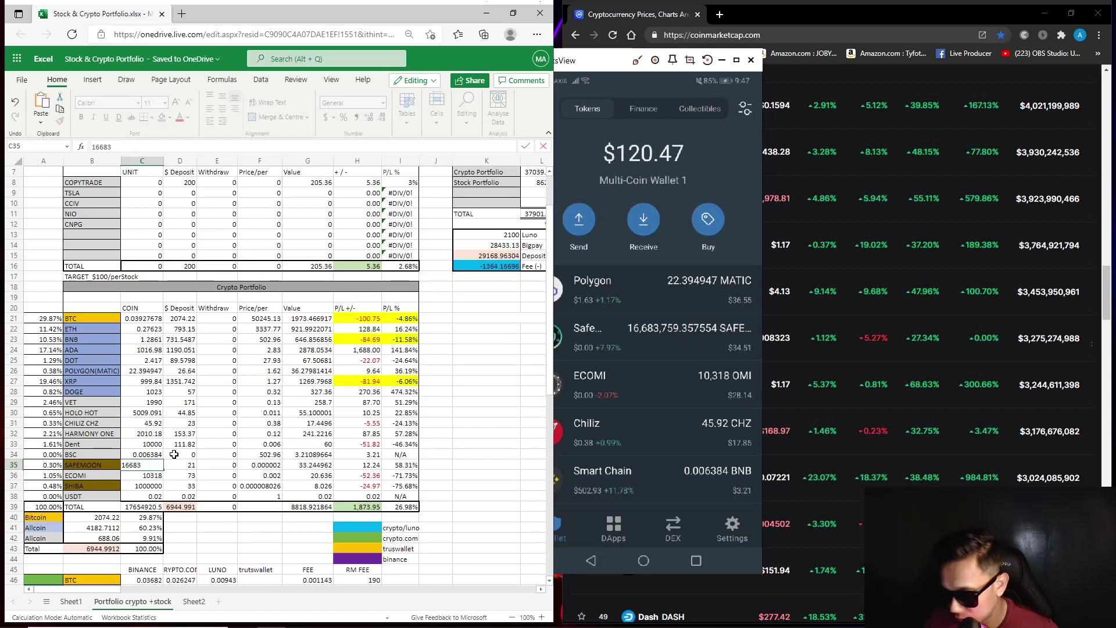
{"action": "type", "text": "759"}
{"action": "key", "text": "Return"}
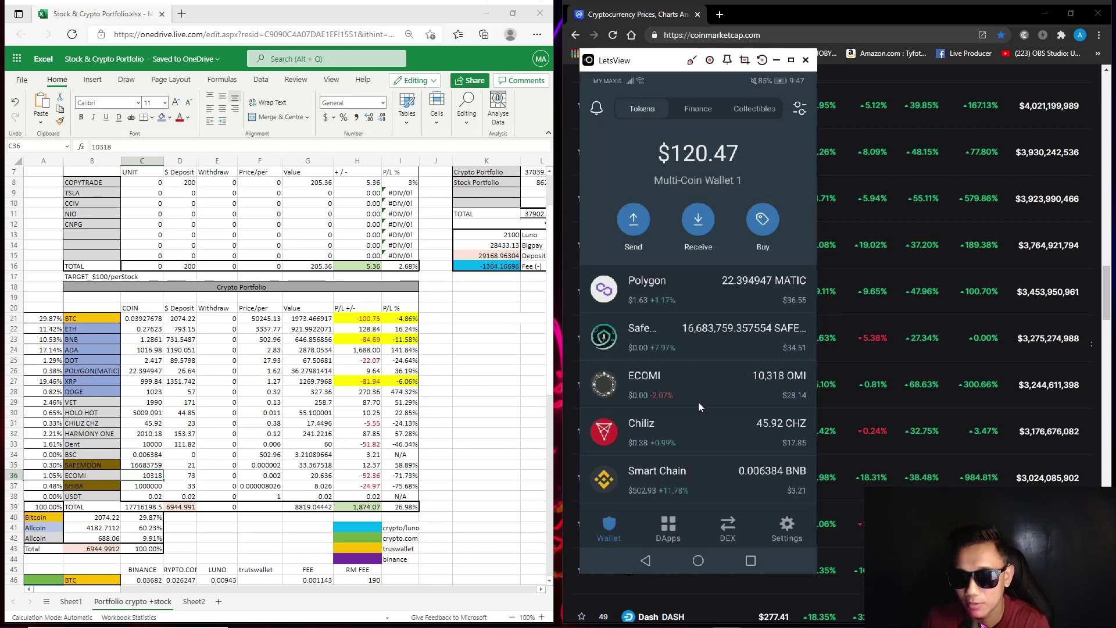
- Examine the token balances of Multi-Coin Wallet 1 on the mirrored phone
{"action": "scroll", "coordinate": [700, 399], "scroll_direction": "down", "scroll_amount": 2}
{"action": "scroll", "coordinate": [700, 400], "scroll_direction": "down", "scroll_amount": 1}
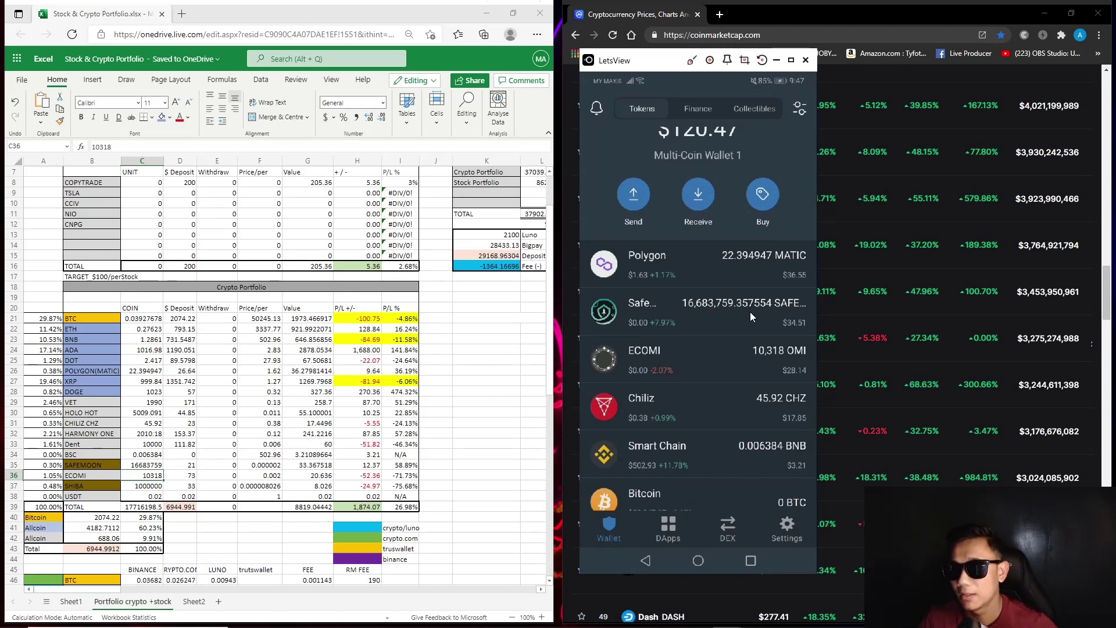
{"action": "scroll", "coordinate": [749, 312], "scroll_direction": "up", "scroll_amount": 1}
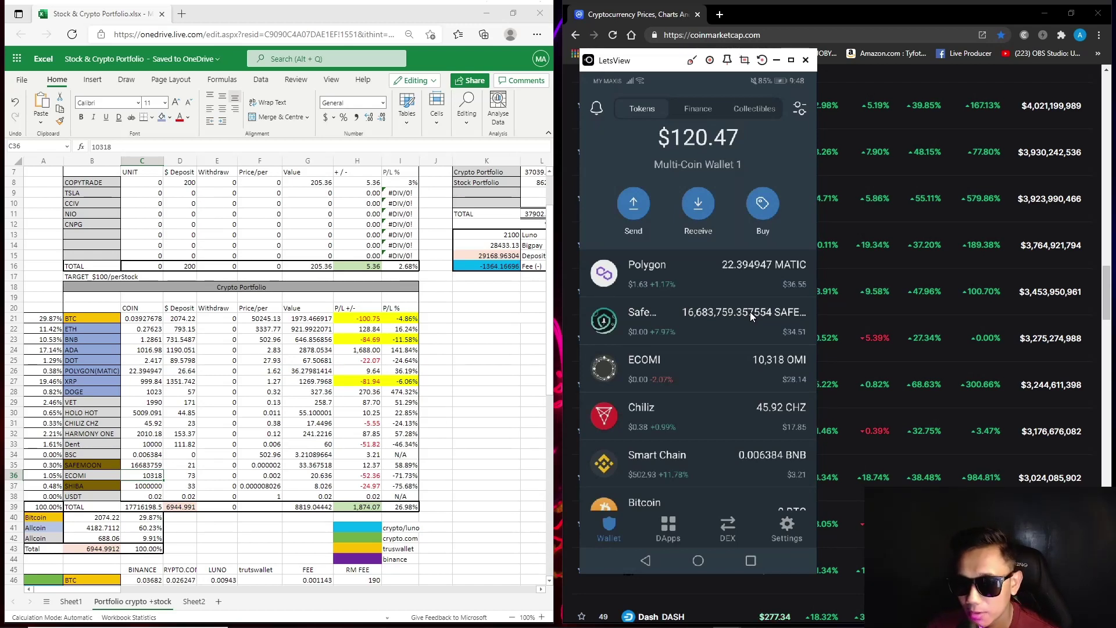
{"action": "scroll", "coordinate": [750, 312], "scroll_direction": "down", "scroll_amount": 1}
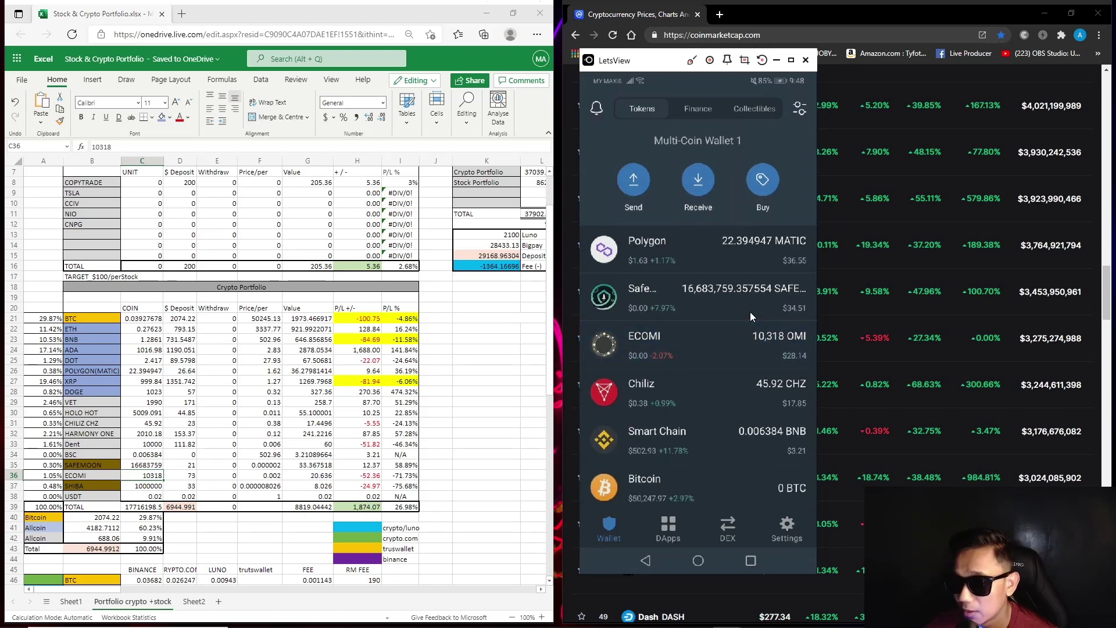
{"action": "scroll", "coordinate": [750, 312], "scroll_direction": "up", "scroll_amount": 1}
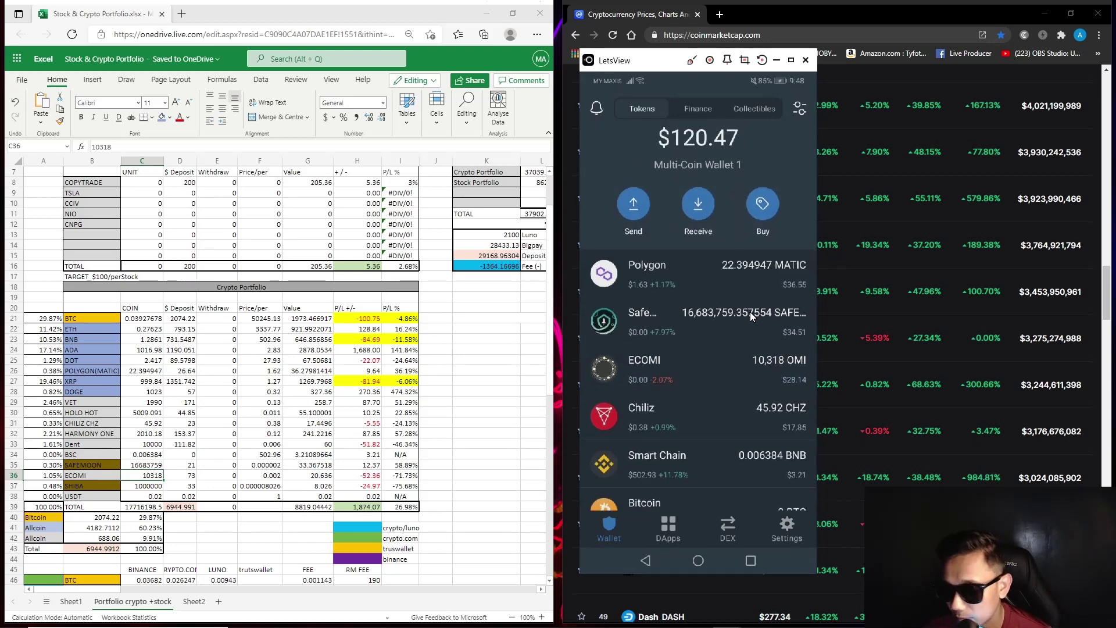
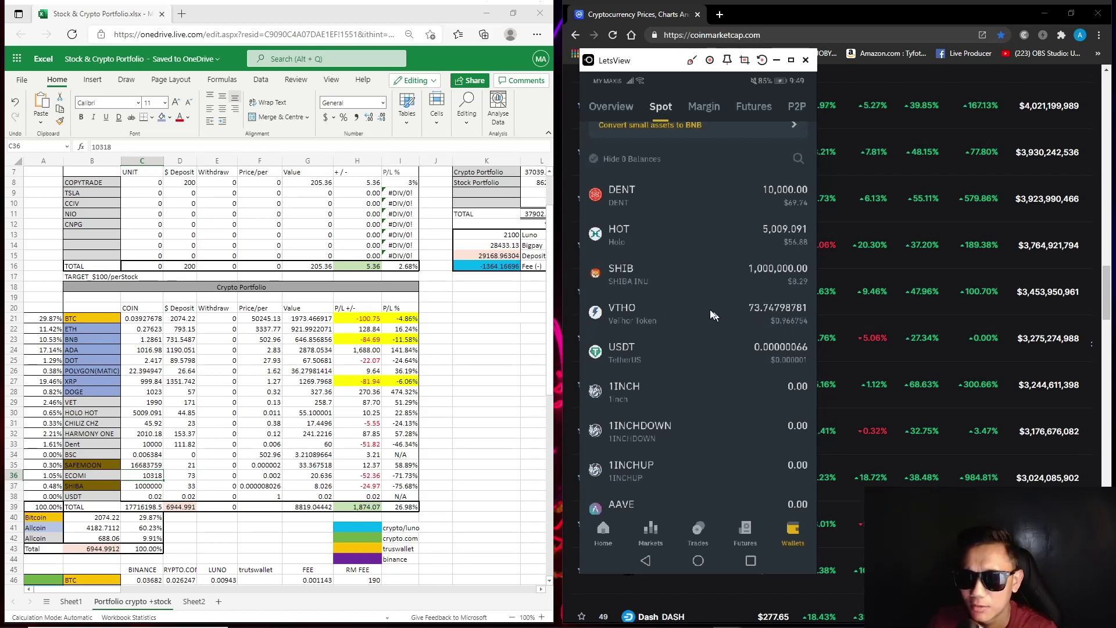
- Look up the Spot wallet's dollar value on the mirrored phone and enter 135.88 in the Calculator, placed over the spreadsheet
{"action": "scroll", "coordinate": [701, 302], "scroll_direction": "up", "scroll_amount": 2}
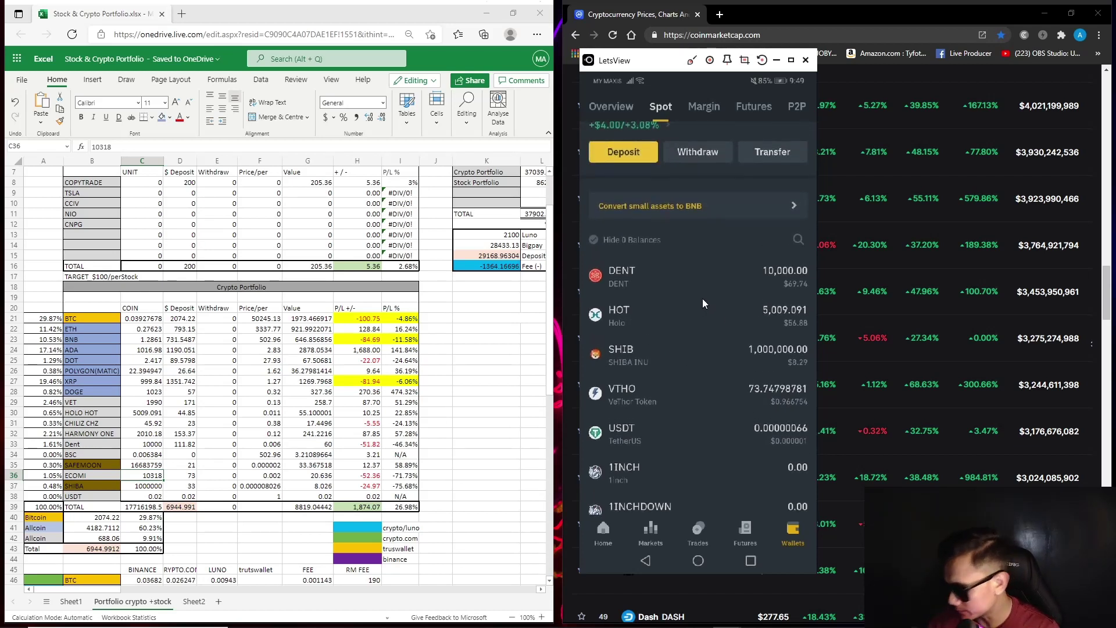
{"action": "scroll", "coordinate": [702, 302], "scroll_direction": "up", "scroll_amount": 2}
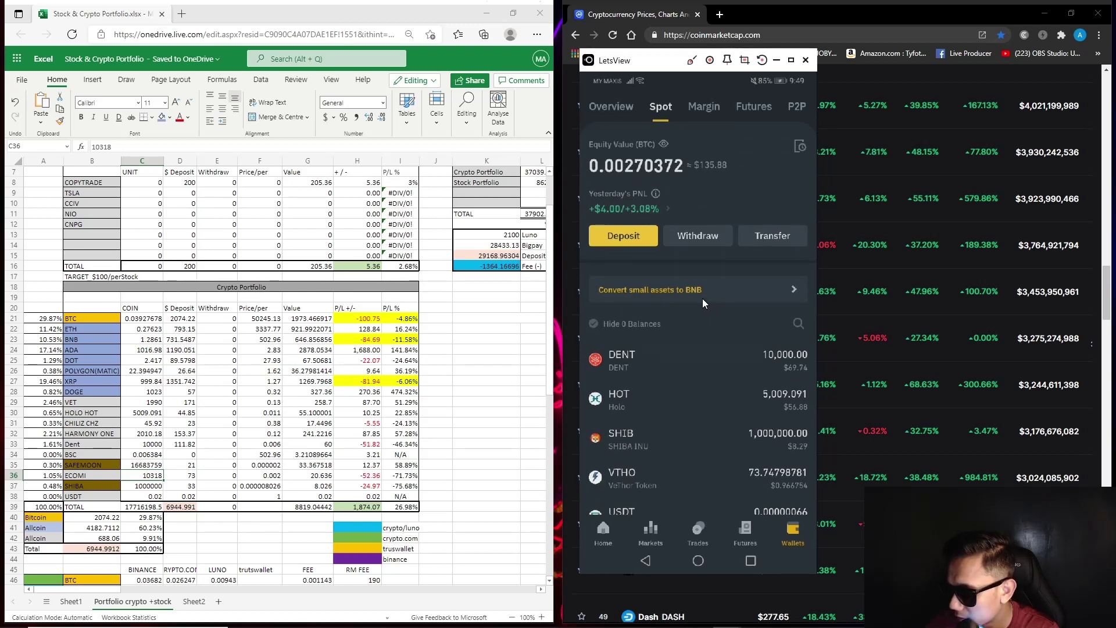
{"action": "scroll", "coordinate": [702, 298], "scroll_direction": "down", "scroll_amount": 1}
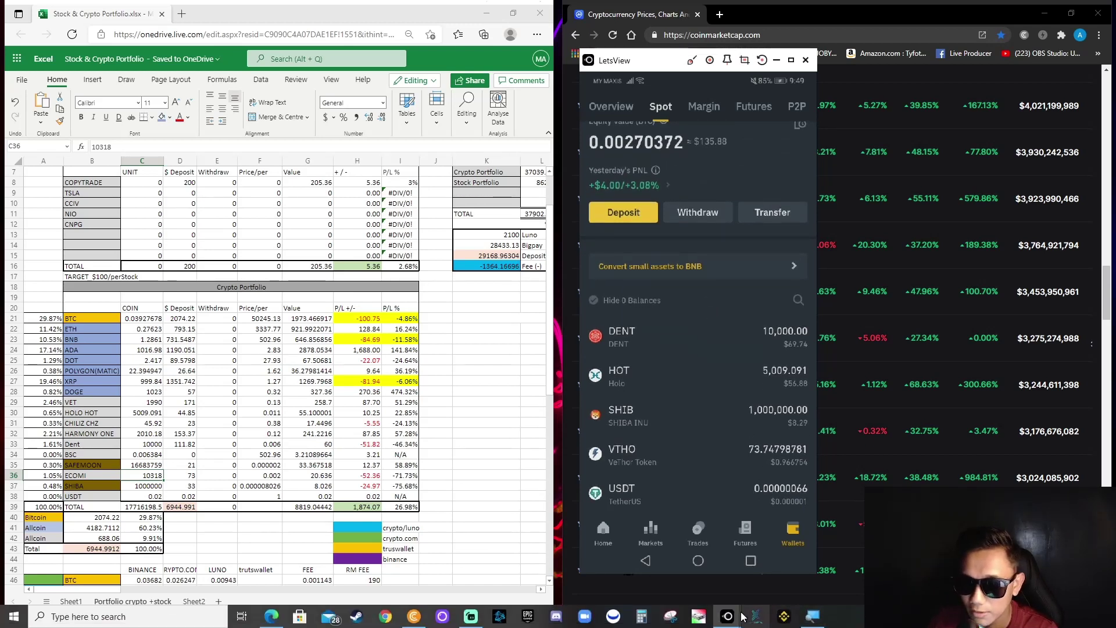
{"action": "left_click", "coordinate": [641, 616]}
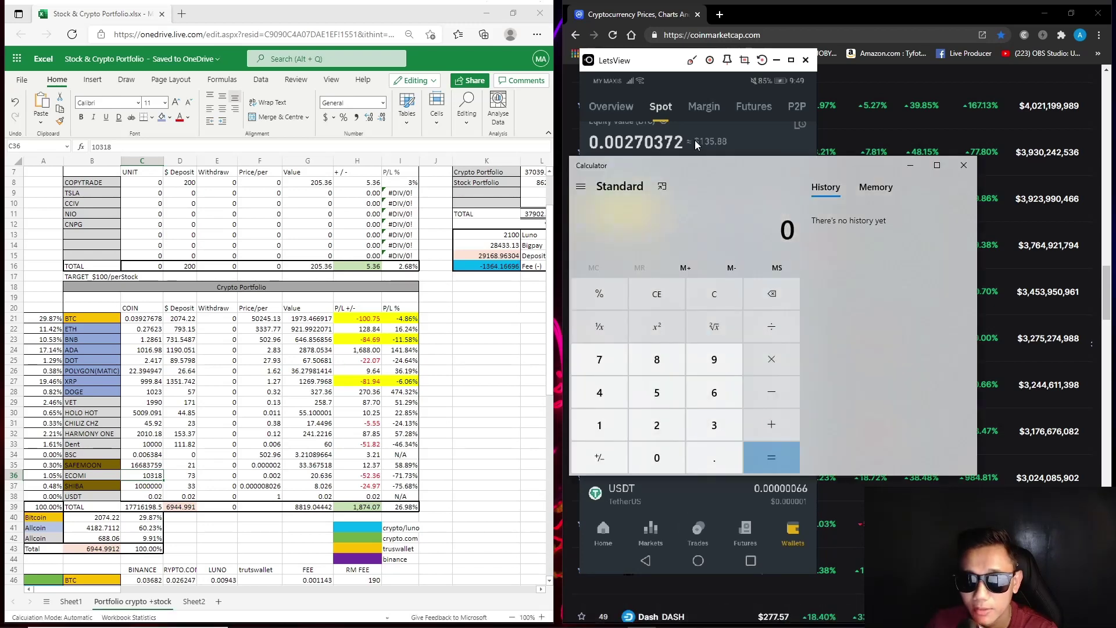
{"action": "left_click_drag", "start_coordinate": [733, 171], "coordinate": [288, 152]}
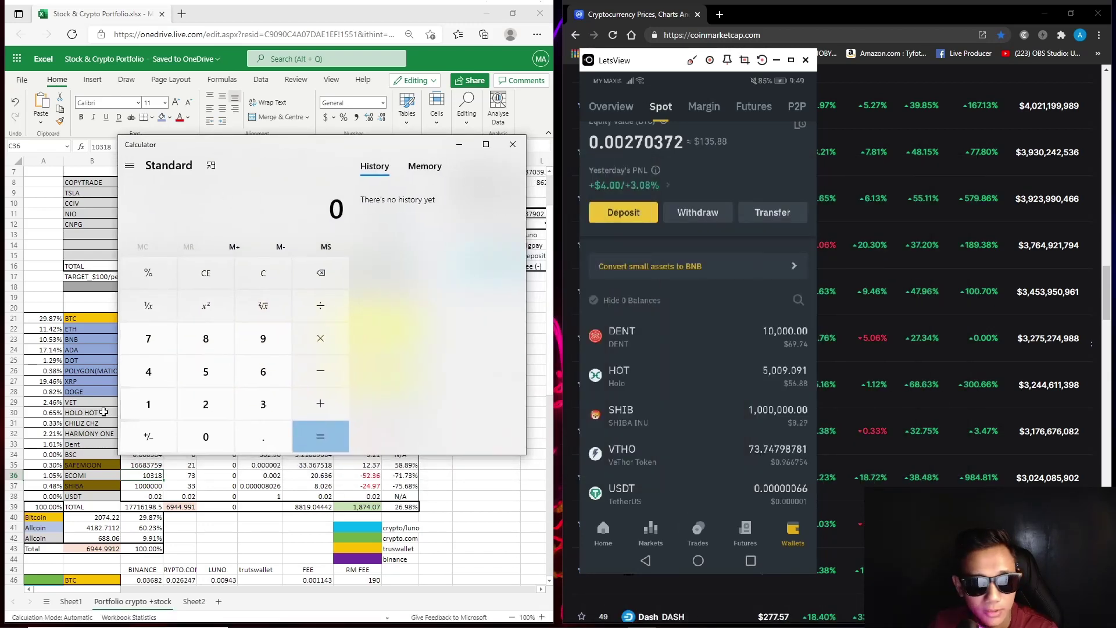
{"action": "left_click", "coordinate": [152, 406]}
{"action": "left_click", "coordinate": [256, 406]}
{"action": "left_click", "coordinate": [224, 378]}
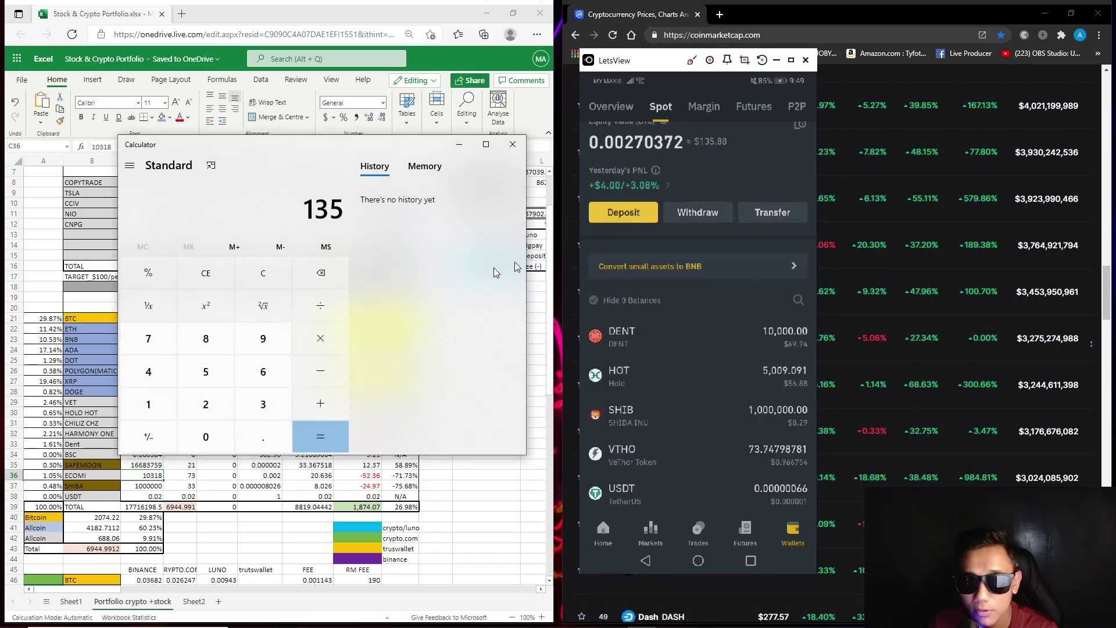
{"action": "left_click", "coordinate": [269, 436]}
{"action": "left_click", "coordinate": [208, 343]}
{"action": "left_click", "coordinate": [208, 341]}
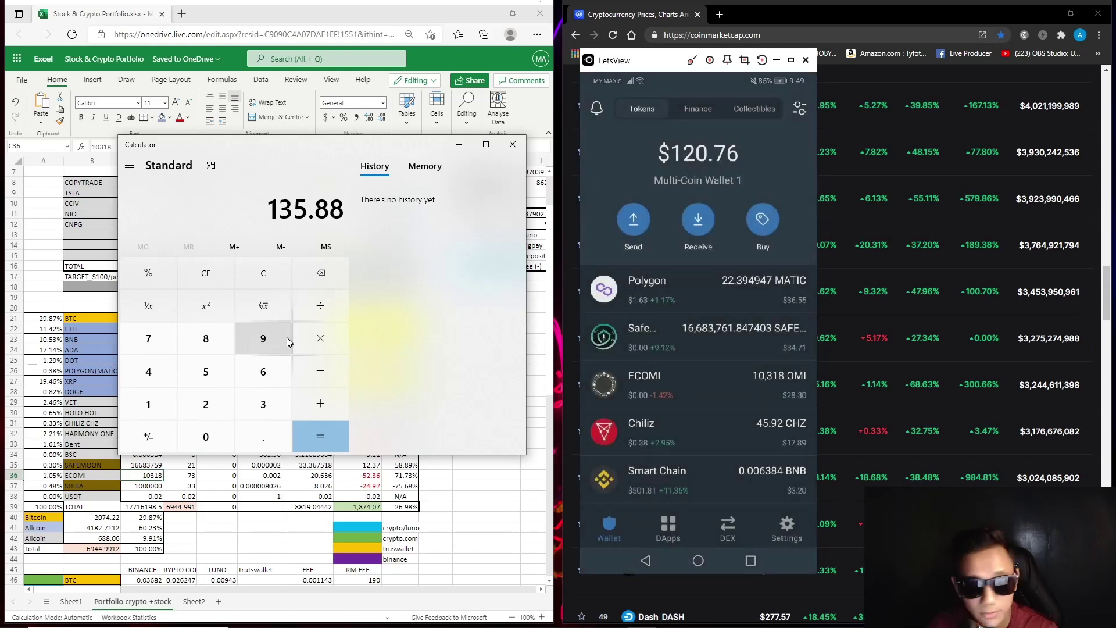
- Add the Multi-Coin Wallet balance of 120.76 to the Spot wallet value and calculate the sum
{"action": "left_click", "coordinate": [325, 406]}
{"action": "left_click", "coordinate": [168, 411]}
{"action": "left_click", "coordinate": [205, 404]}
{"action": "left_click", "coordinate": [211, 434]}
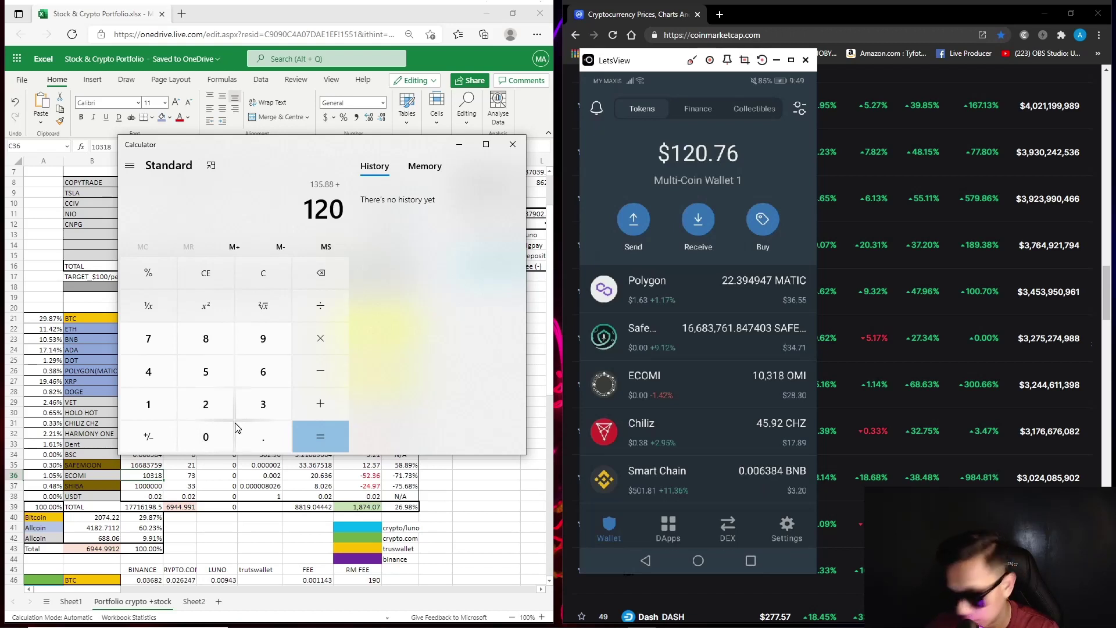
{"action": "left_click", "coordinate": [255, 433]}
{"action": "left_click", "coordinate": [158, 344]}
{"action": "left_click", "coordinate": [263, 374]}
{"action": "left_click", "coordinate": [305, 435]}
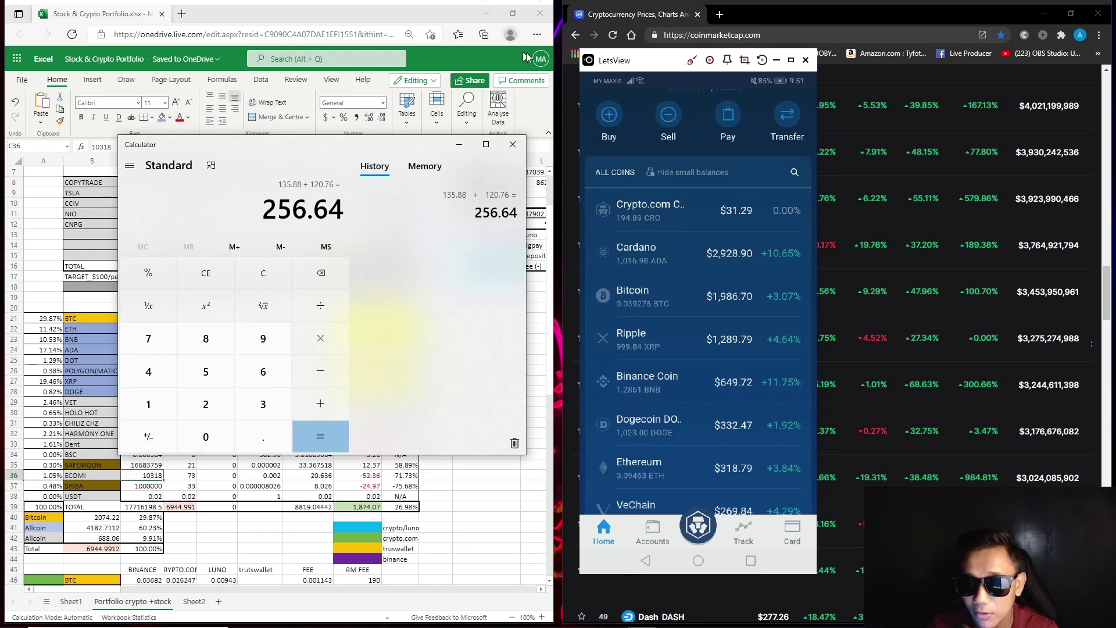
- Compare the prices of the top-ranked coins on CoinMarketCap with the Crypto.com wallet holdings on the mirrored phone
{"action": "left_click_drag", "start_coordinate": [659, 64], "coordinate": [405, 73]}
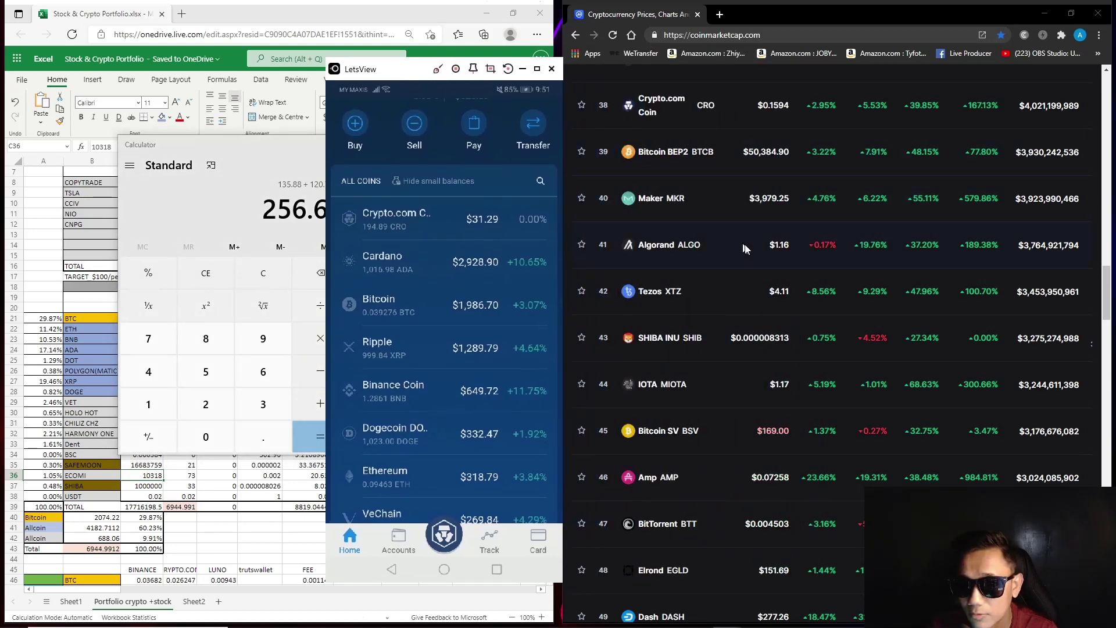
{"action": "scroll", "coordinate": [742, 291], "scroll_direction": "up", "scroll_amount": 15}
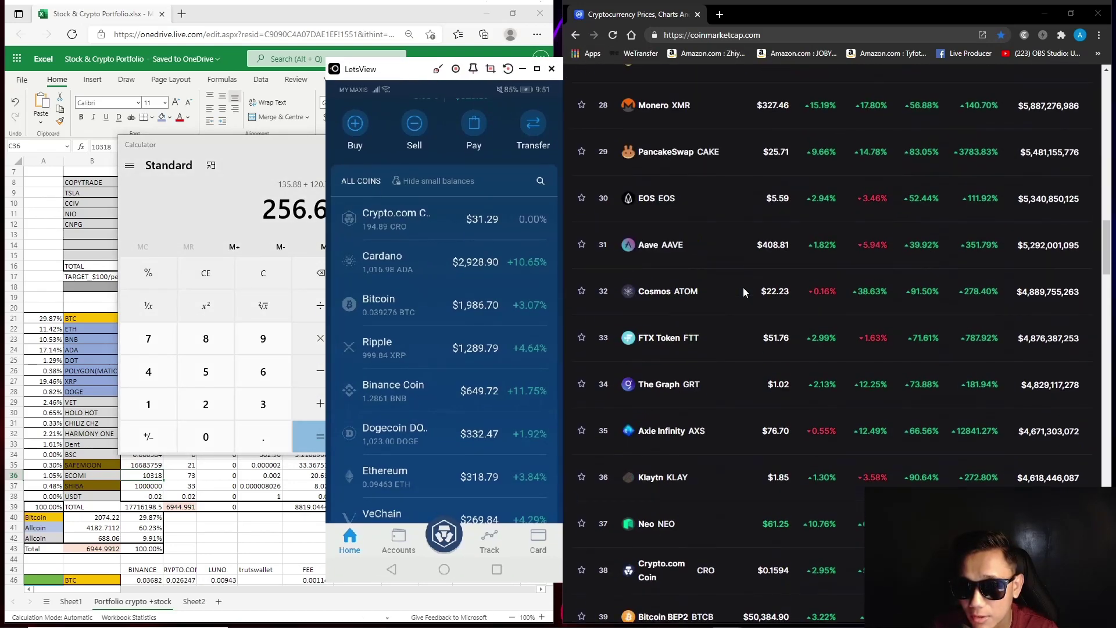
{"action": "scroll", "coordinate": [742, 287], "scroll_direction": "up", "scroll_amount": 15}
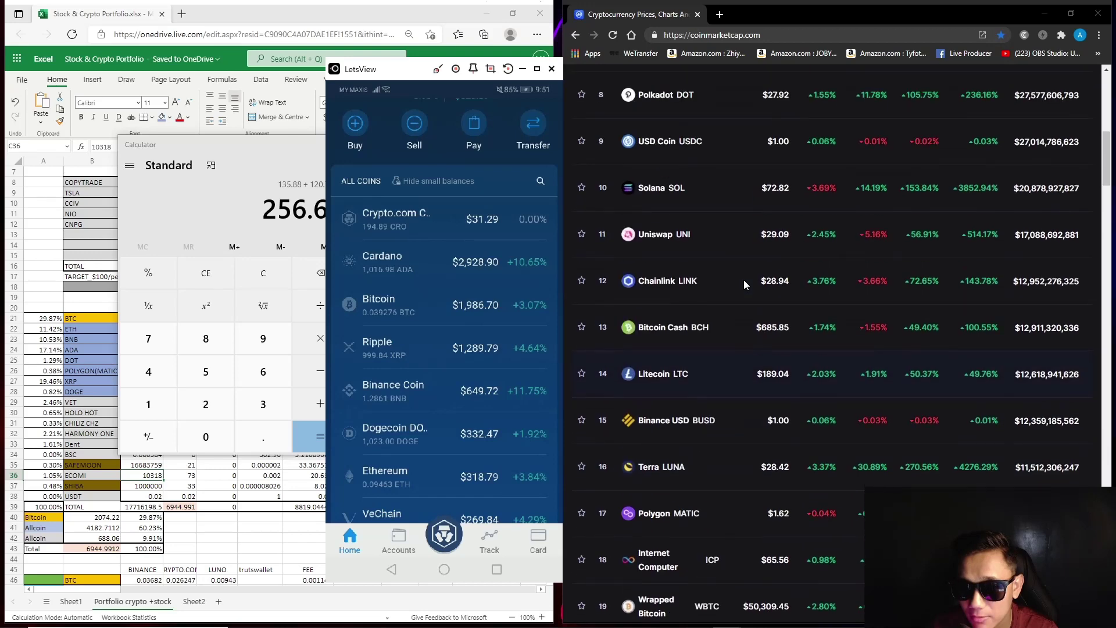
{"action": "scroll", "coordinate": [744, 281], "scroll_direction": "down", "scroll_amount": 2}
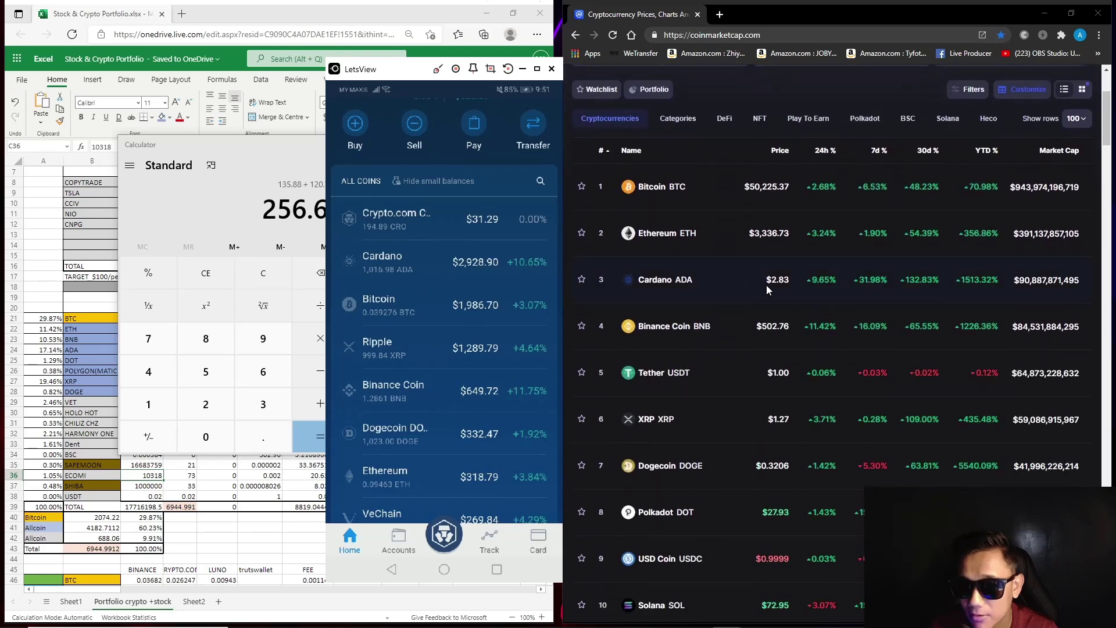
{"action": "left_click_drag", "start_coordinate": [414, 74], "coordinate": [685, 68]}
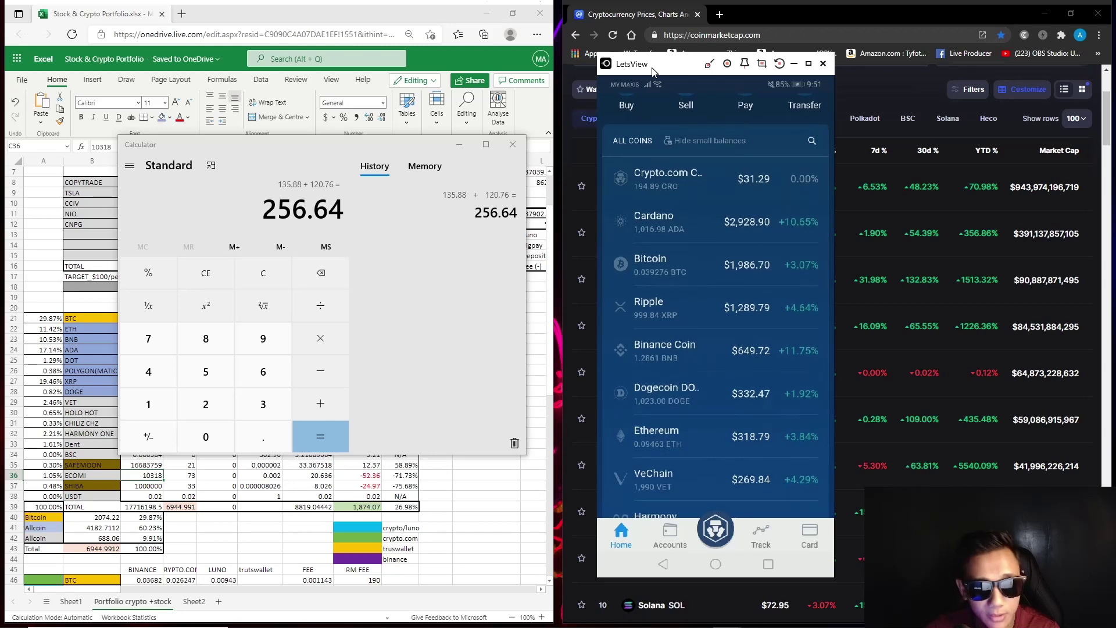
- Add the Crypto.com wallet balance of 8115.16 to the 256.64 sum in the Calculator, moved clear of the coin names
{"action": "left_click", "coordinate": [366, 132]}
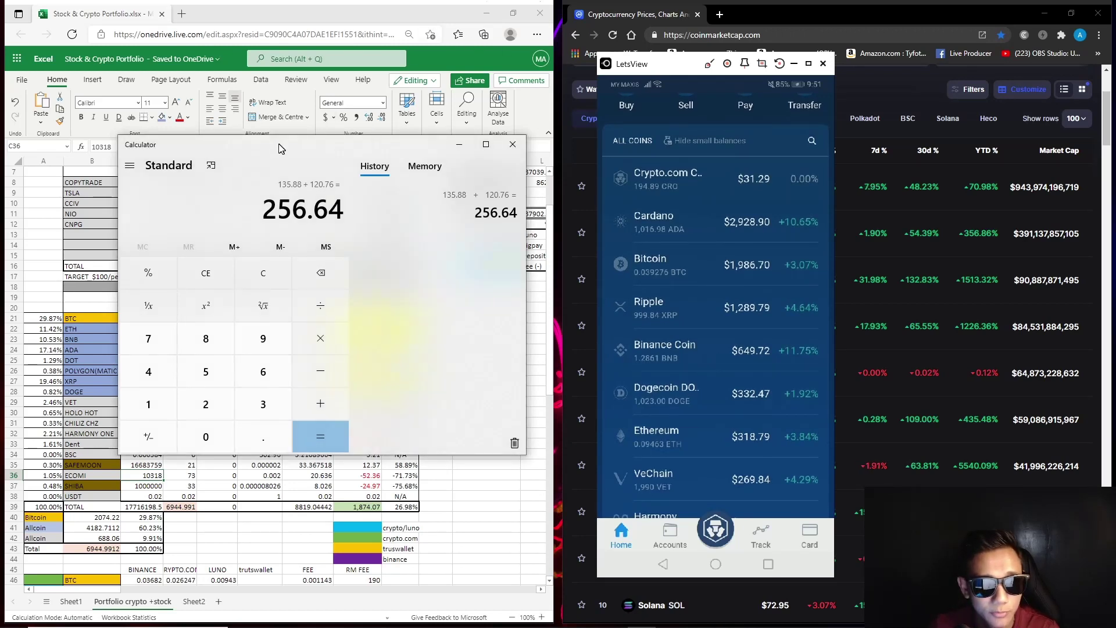
{"action": "left_click_drag", "start_coordinate": [285, 146], "coordinate": [357, 115]}
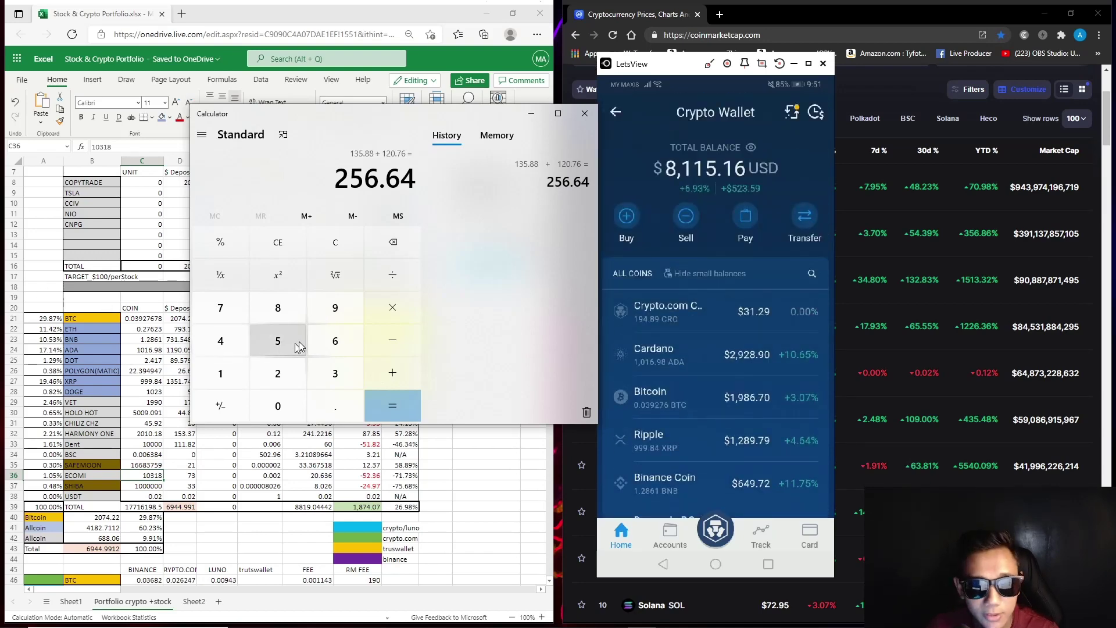
{"action": "left_click", "coordinate": [392, 372]}
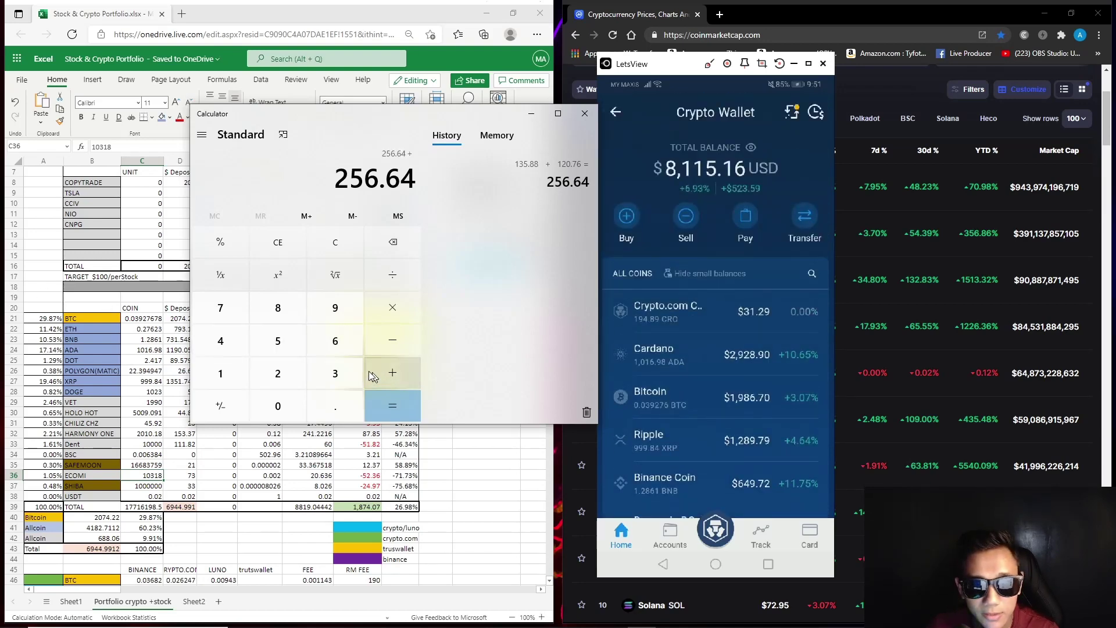
{"action": "left_click", "coordinate": [277, 308]}
{"action": "left_click", "coordinate": [220, 371]}
{"action": "left_click", "coordinate": [220, 371]}
{"action": "left_click", "coordinate": [276, 339]}
{"action": "left_click", "coordinate": [324, 413]}
{"action": "left_click", "coordinate": [219, 372]}
{"action": "left_click", "coordinate": [335, 341]}
{"action": "left_click", "coordinate": [392, 403]}
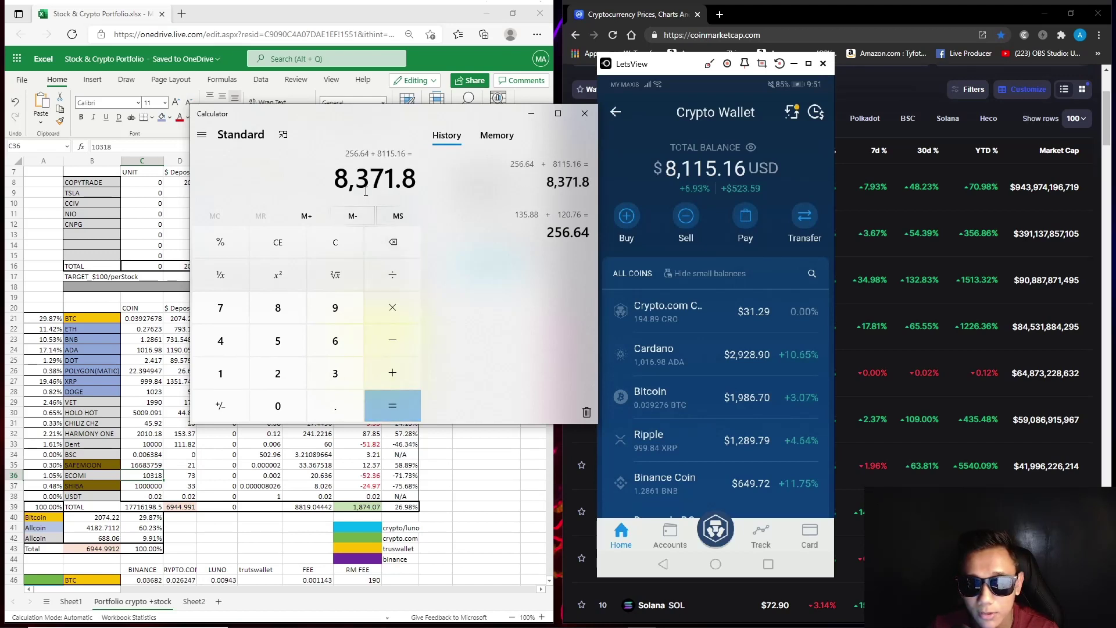
- Convert the combined dollar balance to ringgit by multiplying it by 4.2
{"action": "left_click", "coordinate": [395, 309]}
{"action": "left_click", "coordinate": [220, 340]}
{"action": "left_click", "coordinate": [335, 405]}
{"action": "left_click", "coordinate": [277, 372]}
{"action": "left_click", "coordinate": [392, 415]}
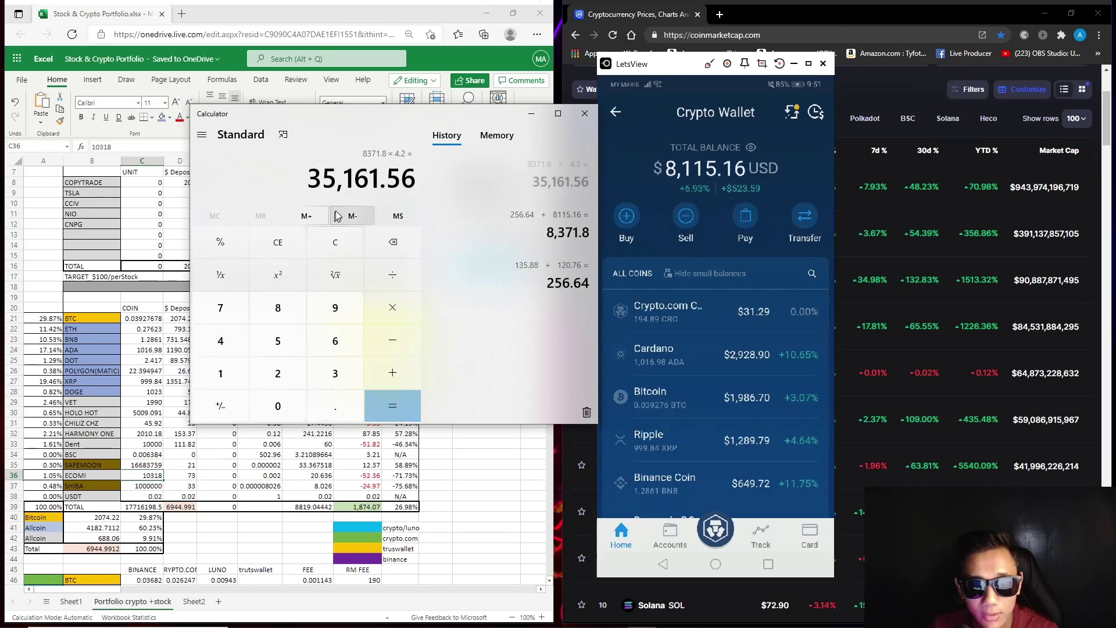
- Add the Luno combined wallet value of MYR 2543 to the converted balance and calculate the total
{"action": "left_click", "coordinate": [393, 366]}
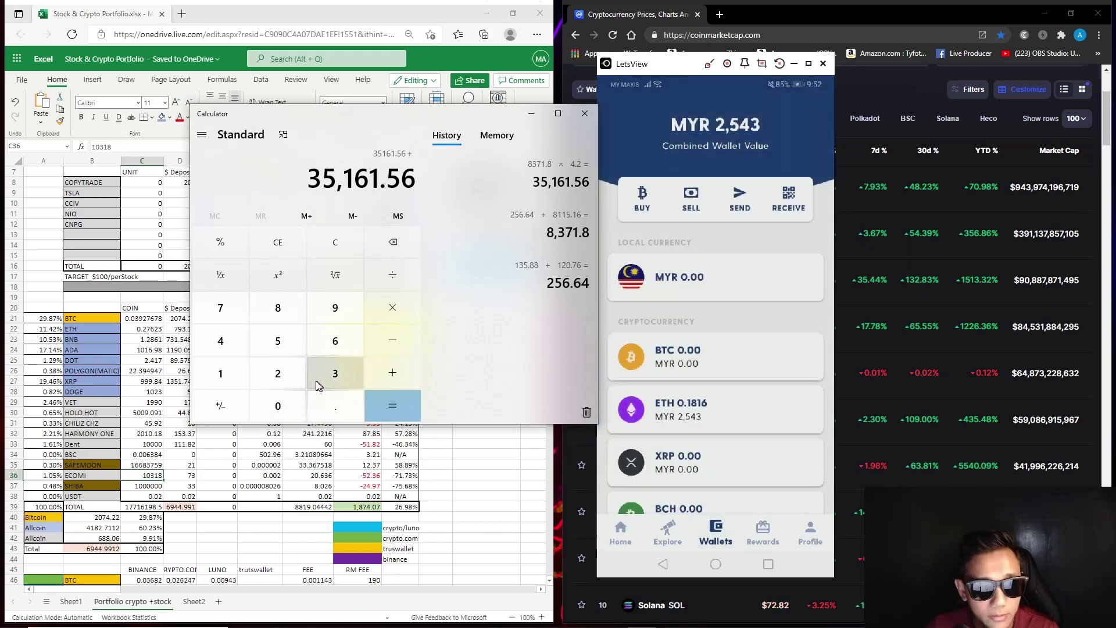
{"action": "left_click", "coordinate": [287, 377]}
{"action": "left_click", "coordinate": [283, 344]}
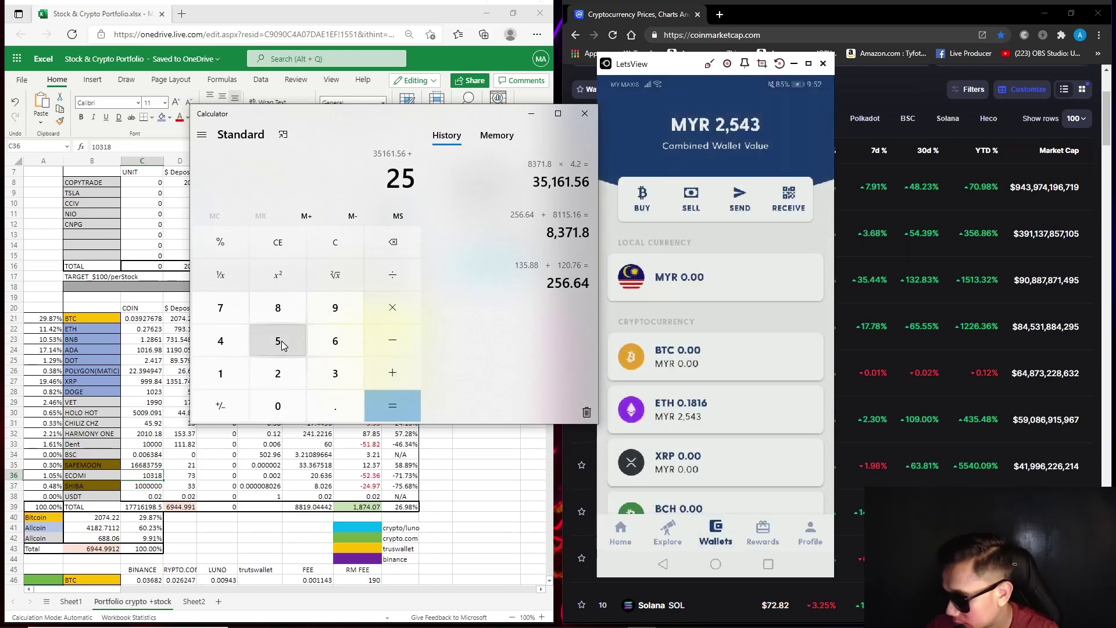
{"action": "left_click", "coordinate": [220, 340]}
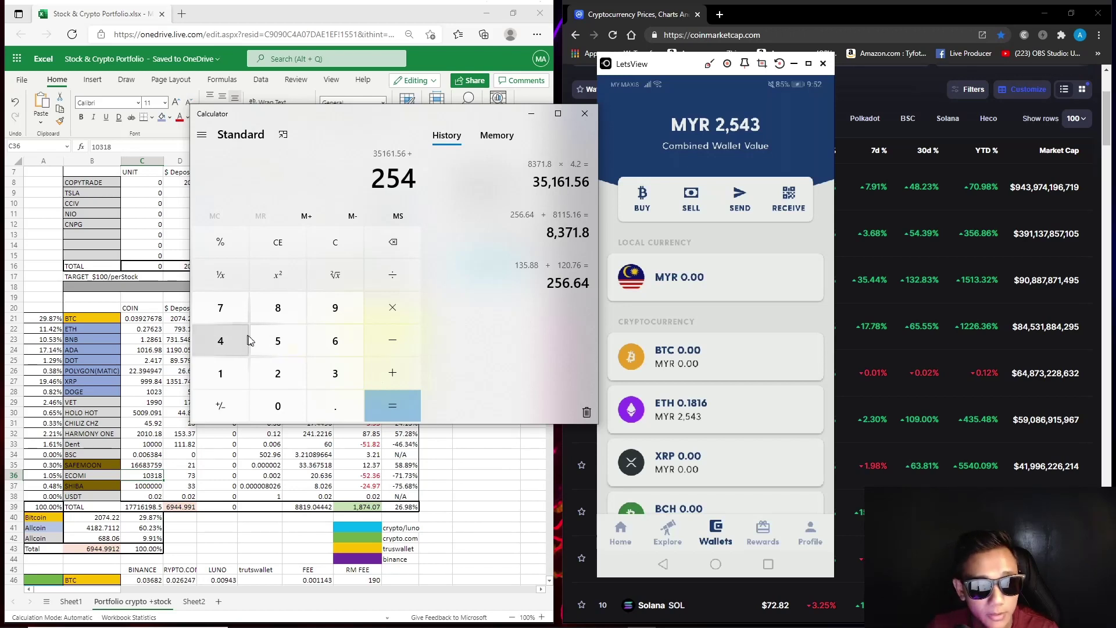
{"action": "left_click", "coordinate": [331, 374]}
{"action": "left_click", "coordinate": [395, 404]}
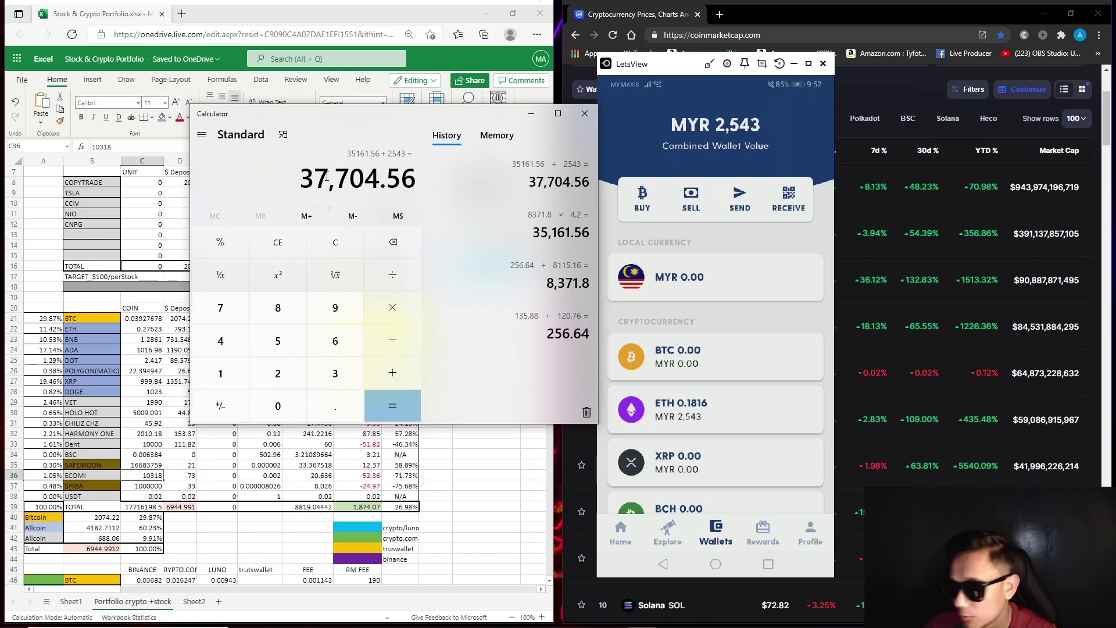
- Move the Calculator off the spreadsheet and subtract the summary table's Big Pay deposit of 28433.13 from the wallet total
{"action": "left_click_drag", "start_coordinate": [410, 119], "coordinate": [799, 174]}
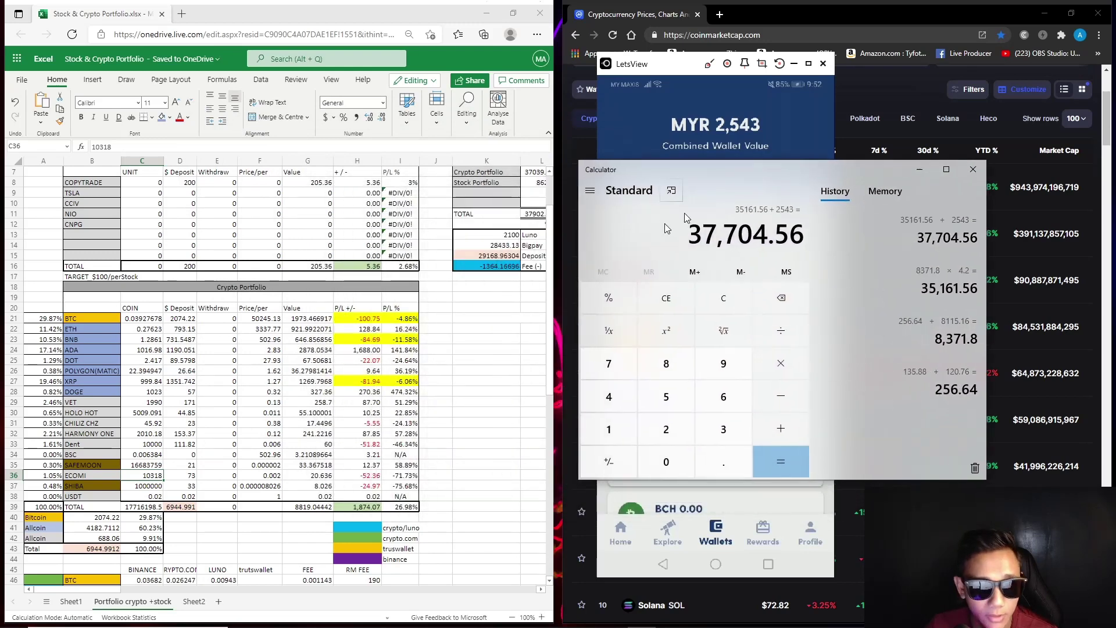
{"action": "left_click", "coordinate": [111, 594]}
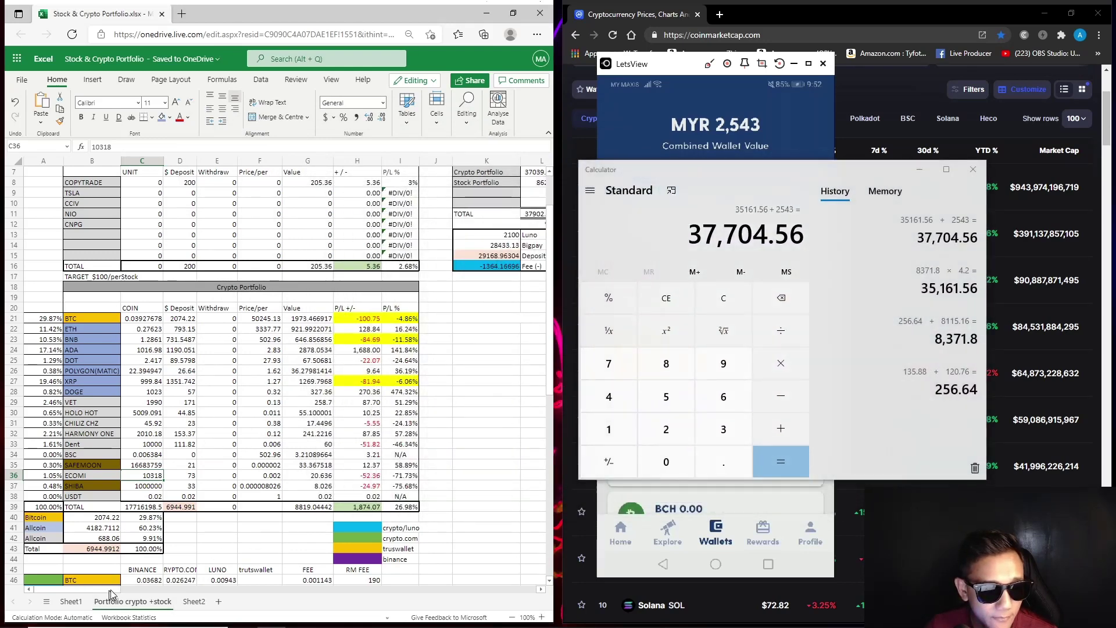
{"action": "scroll", "coordinate": [154, 581], "scroll_direction": "right", "scroll_amount": 5}
{"action": "scroll", "coordinate": [259, 389], "scroll_direction": "up", "scroll_amount": 2}
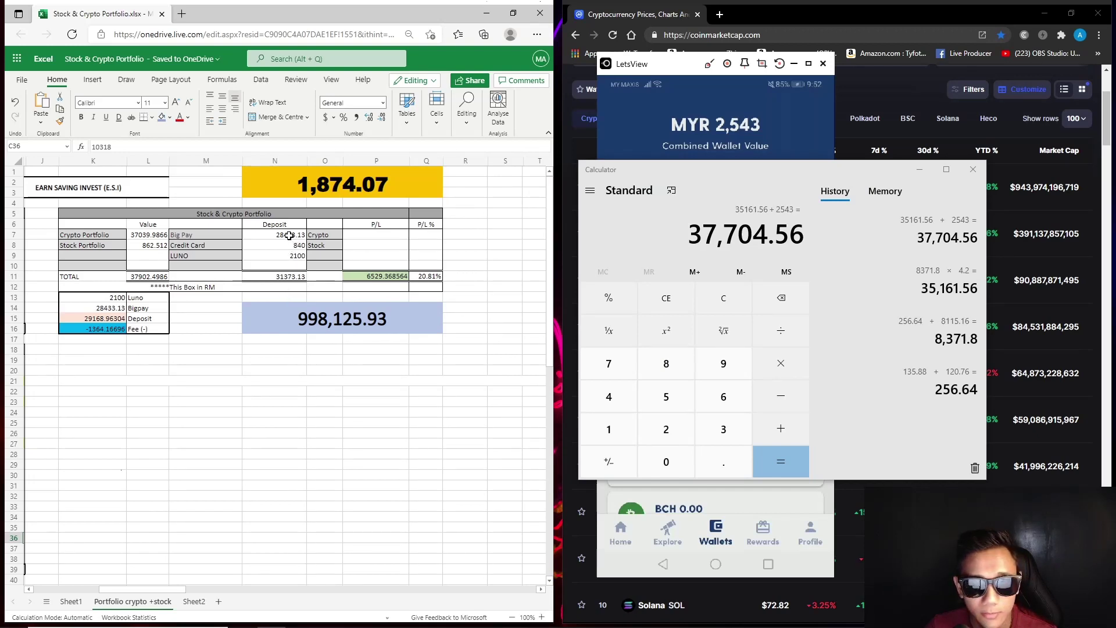
{"action": "left_click", "coordinate": [788, 397]}
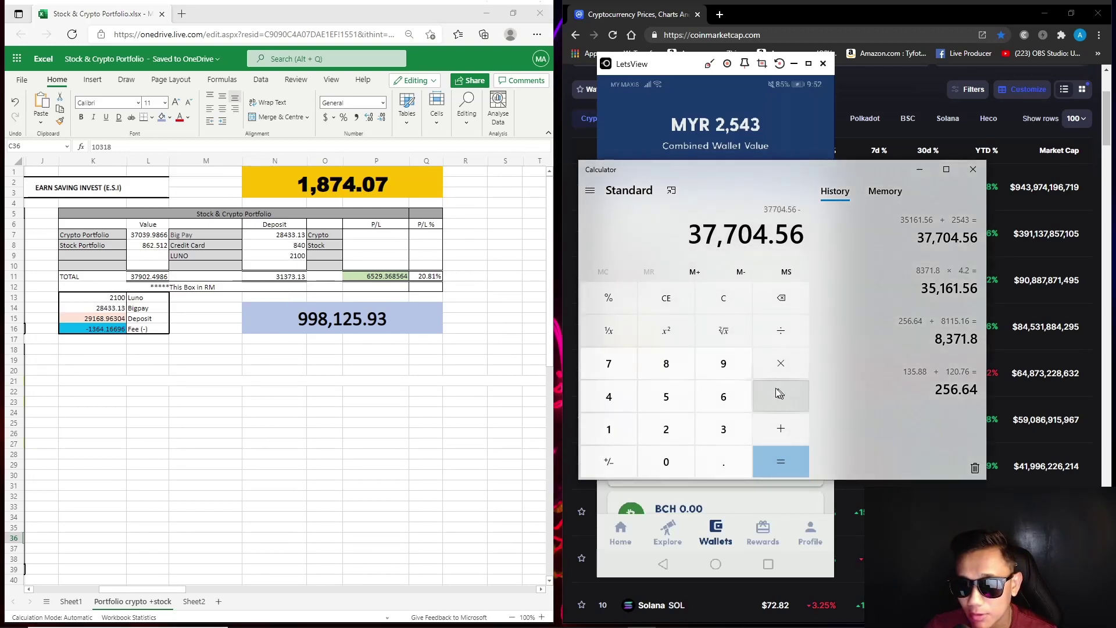
{"action": "left_click", "coordinate": [666, 429]}
{"action": "left_click", "coordinate": [675, 377]}
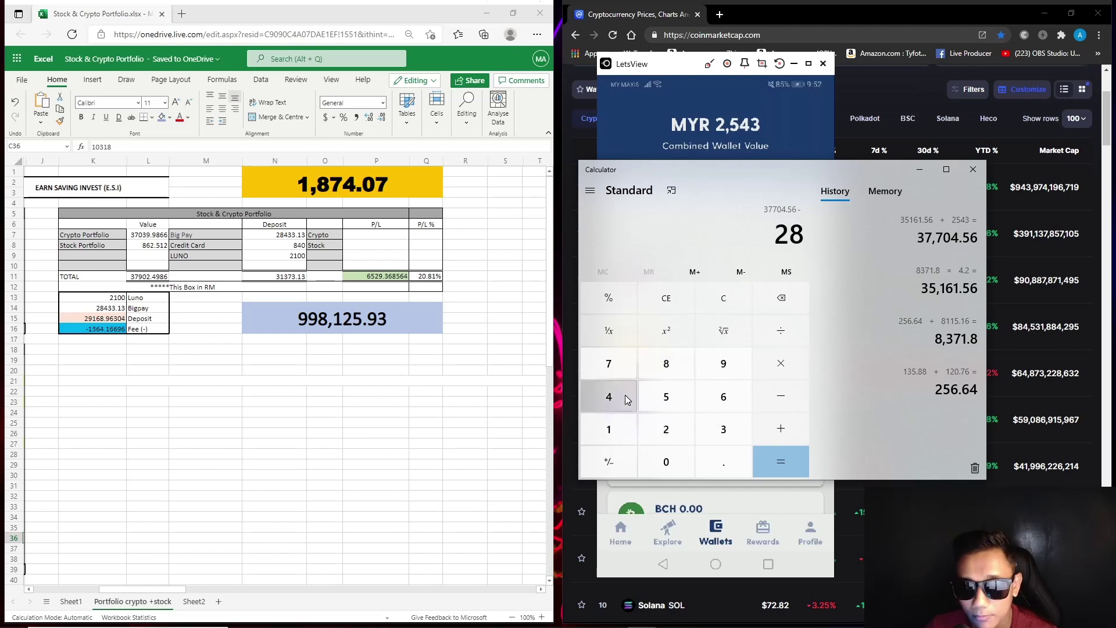
{"action": "left_click", "coordinate": [606, 395]}
{"action": "left_click", "coordinate": [710, 429]}
{"action": "left_click", "coordinate": [710, 429]}
{"action": "left_click", "coordinate": [723, 461]}
{"action": "left_click", "coordinate": [626, 429]}
{"action": "left_click", "coordinate": [722, 429]}
- Subtract the LUNO deposit of 2100 from the remaining amount and calculate the profit
{"action": "left_click", "coordinate": [787, 396]}
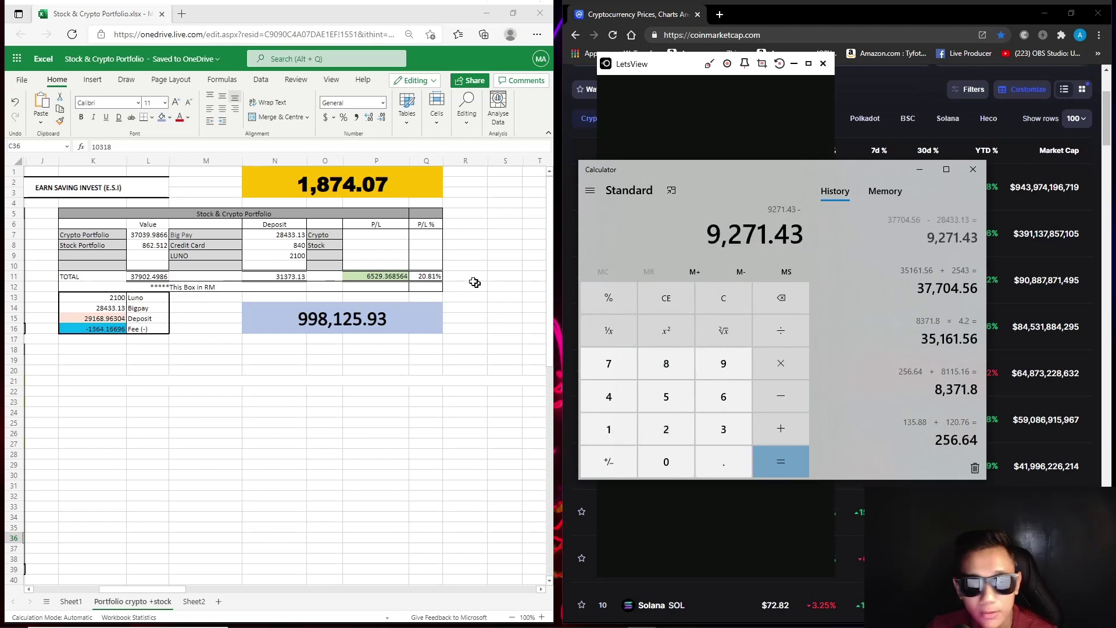
{"action": "left_click", "coordinate": [666, 428]}
{"action": "left_click", "coordinate": [620, 433]}
{"action": "double_click", "coordinate": [666, 461]}
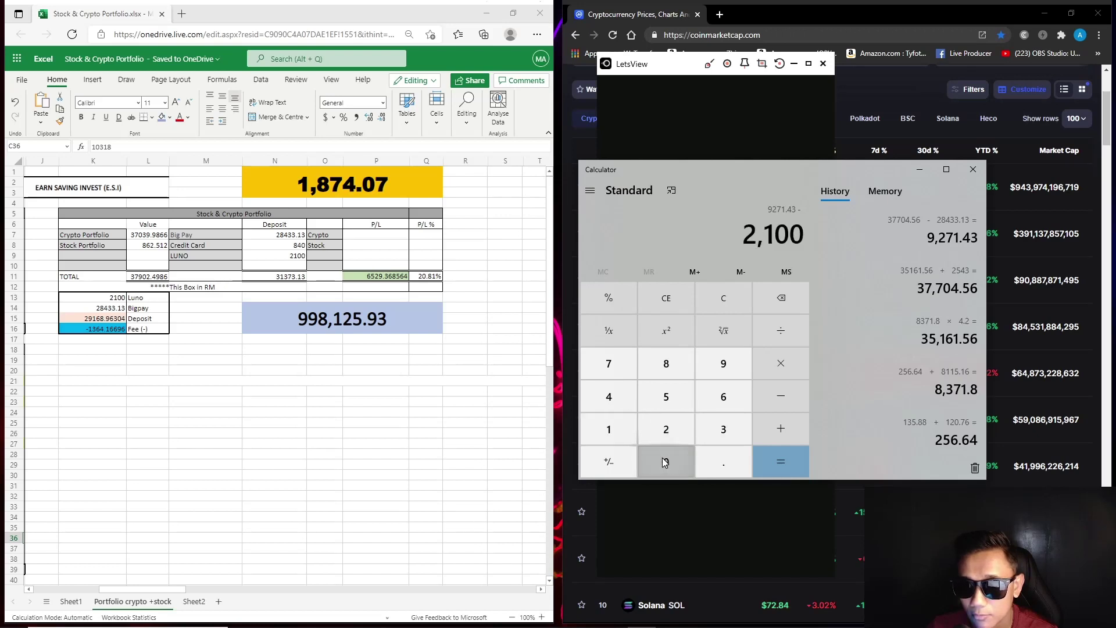
{"action": "left_click", "coordinate": [779, 458]}
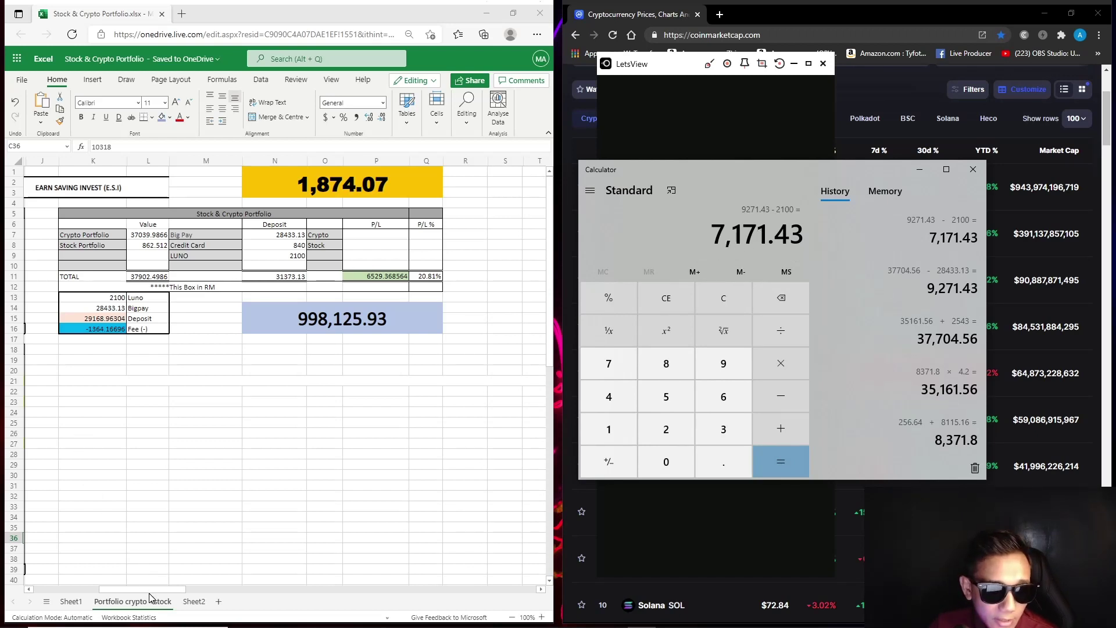
- Check the formulas behind the total P/L and total deposit in the Stock & Crypto Portfolio summary
{"action": "mouse_move", "coordinate": [149, 589]}
{"action": "left_mouse_down"}
{"action": "mouse_move", "coordinate": [117, 588]}
{"action": "mouse_move", "coordinate": [156, 589]}
{"action": "left_mouse_up"}
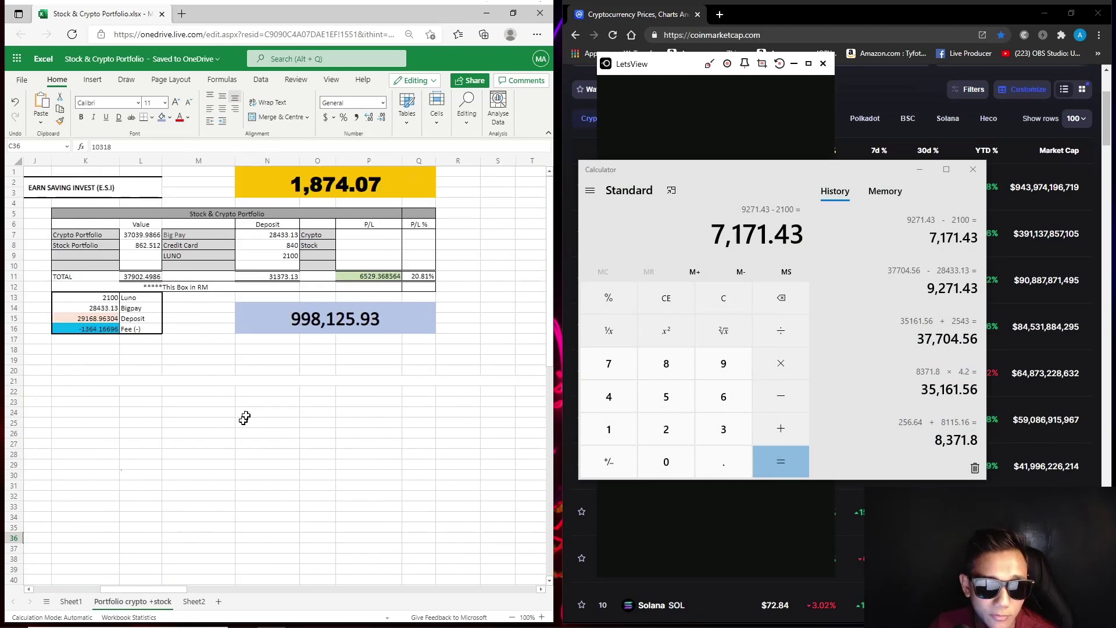
{"action": "left_click", "coordinate": [372, 277]}
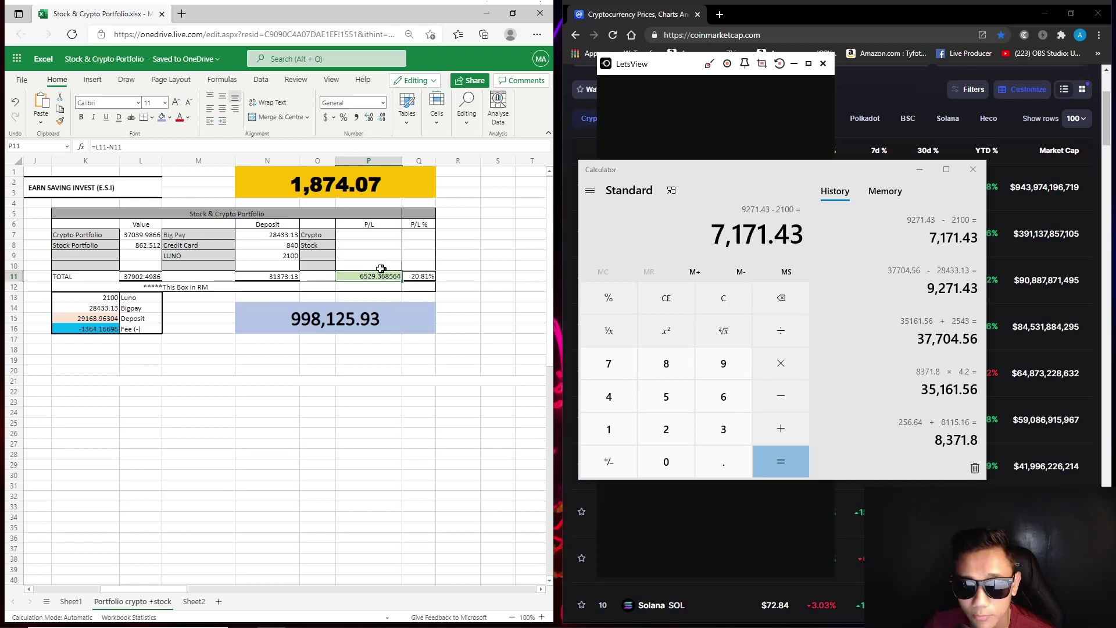
{"action": "left_click", "coordinate": [284, 278]}
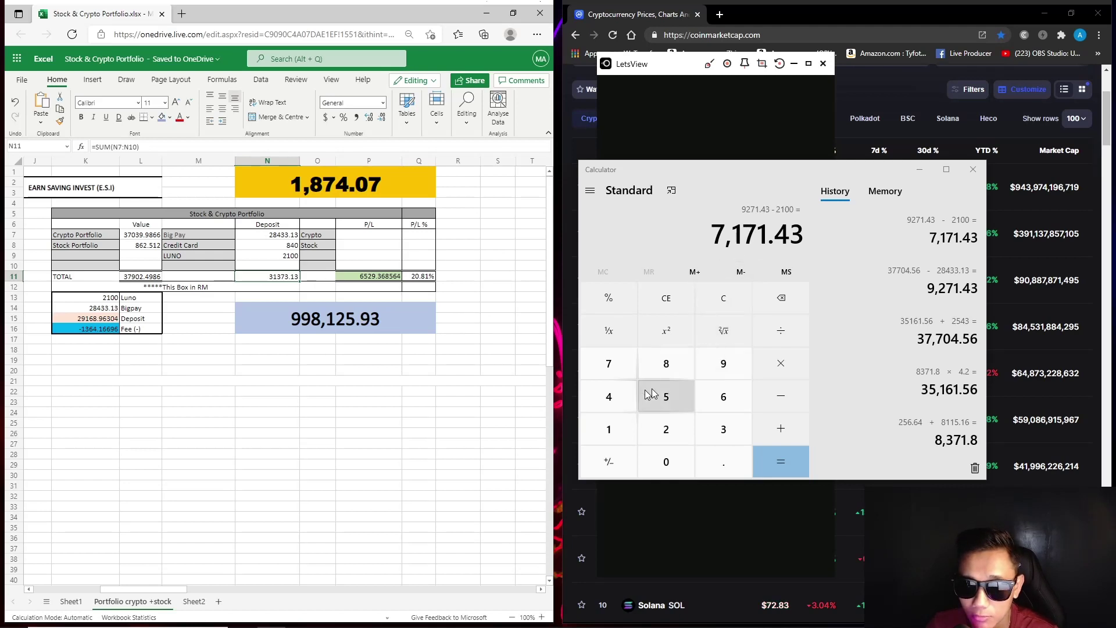
- Close the Calculator and return to the Stock Portfolio and Crypto Portfolio tables at the start of the sheet
{"action": "left_click_drag", "start_coordinate": [177, 593], "coordinate": [145, 599]}
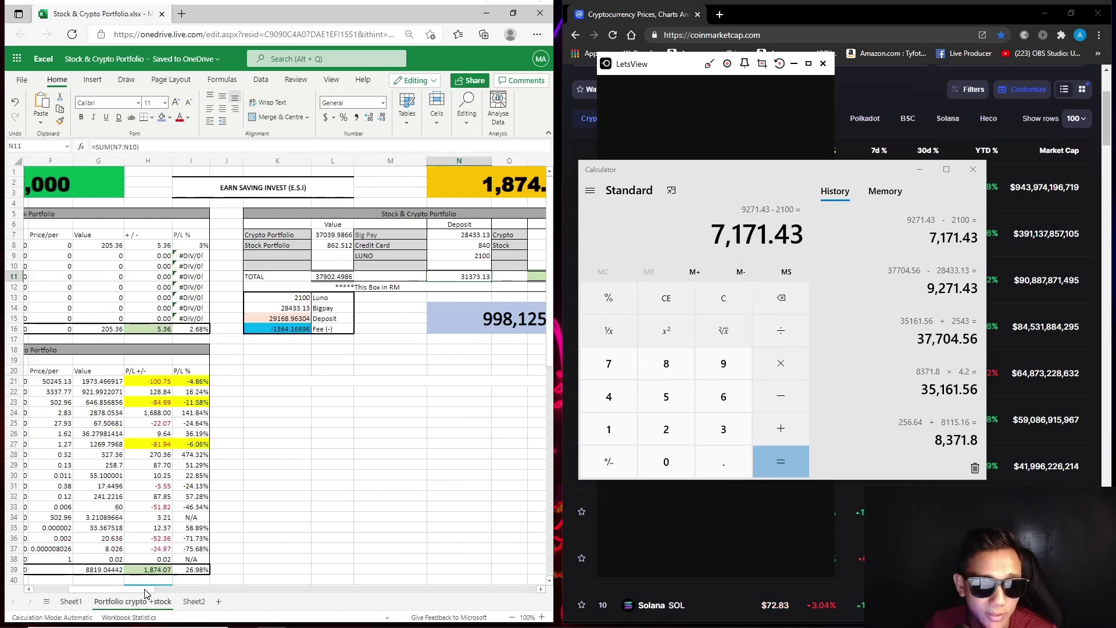
{"action": "left_click", "coordinate": [972, 169]}
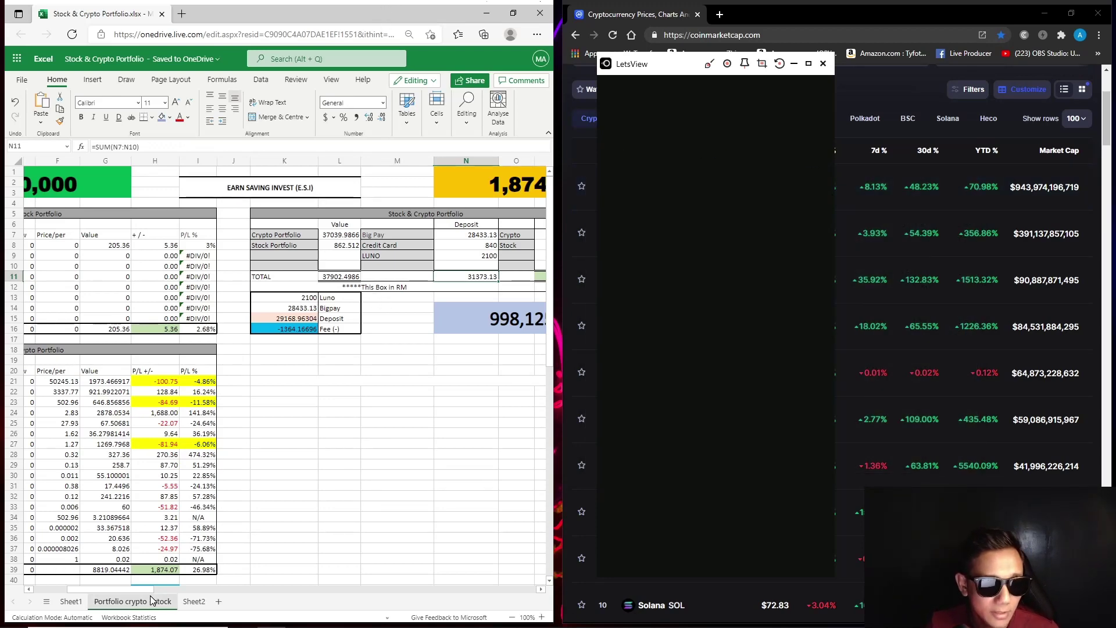
{"action": "left_click_drag", "start_coordinate": [149, 589], "coordinate": [116, 590]}
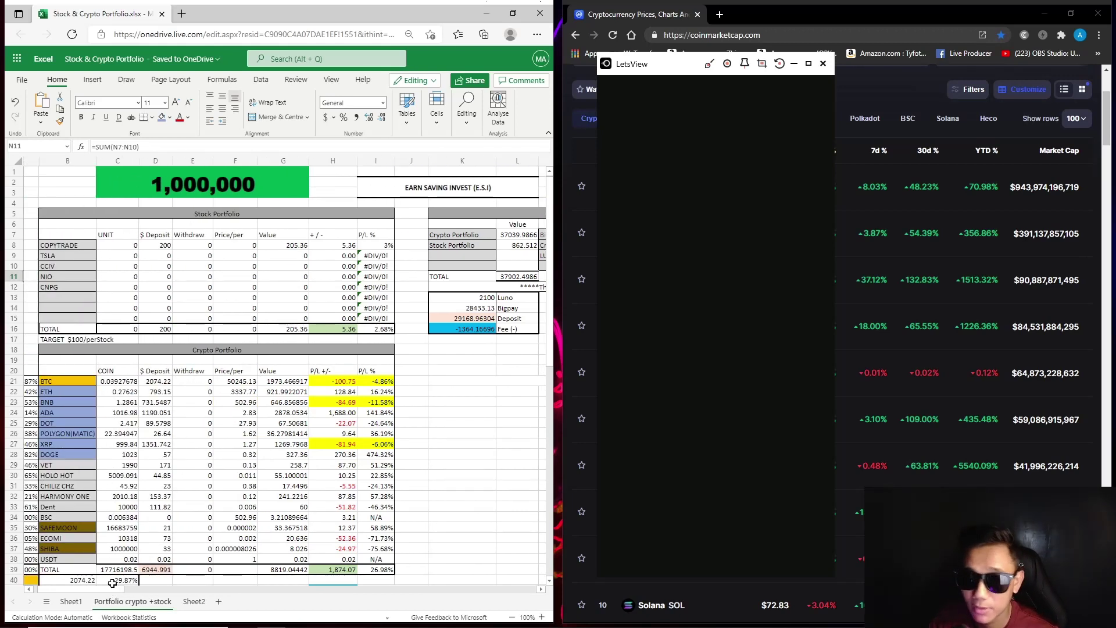
{"action": "scroll", "coordinate": [111, 584], "scroll_direction": "left", "scroll_amount": 2}
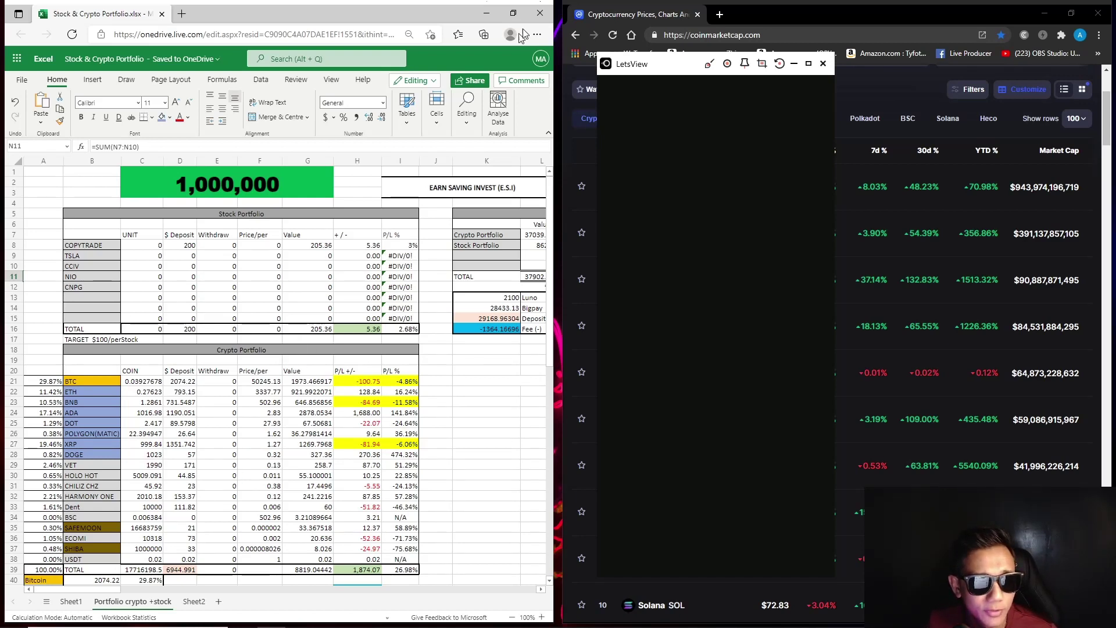
- Enlarge the spreadsheet window to view the whole portfolio sheet and return it to the side-by-side layout
{"action": "left_click", "coordinate": [508, 14]}
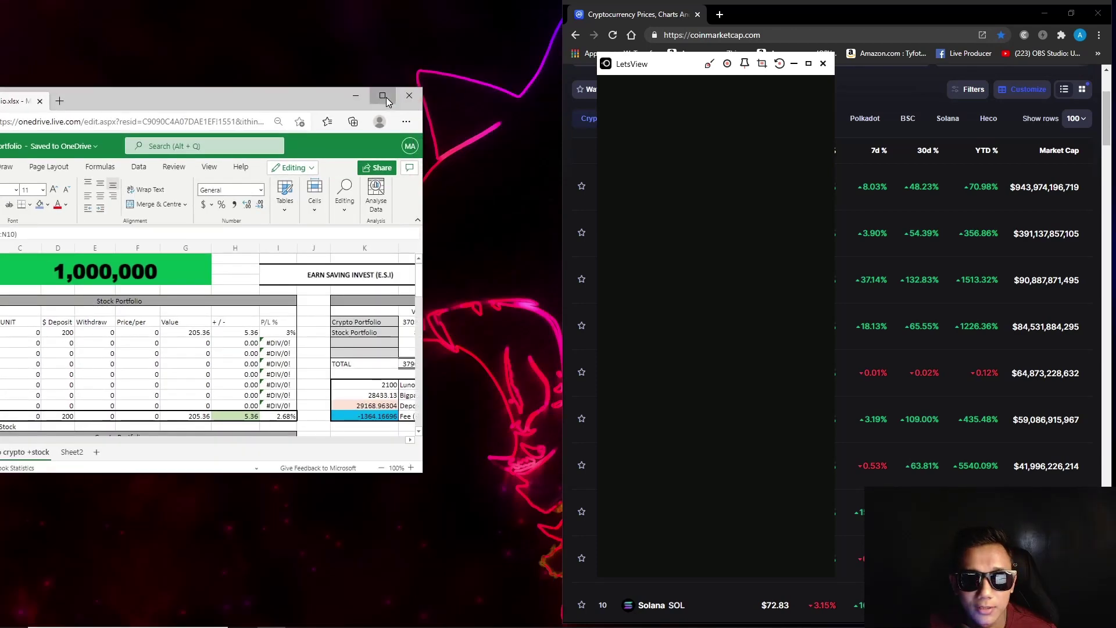
{"action": "left_click", "coordinate": [383, 95]}
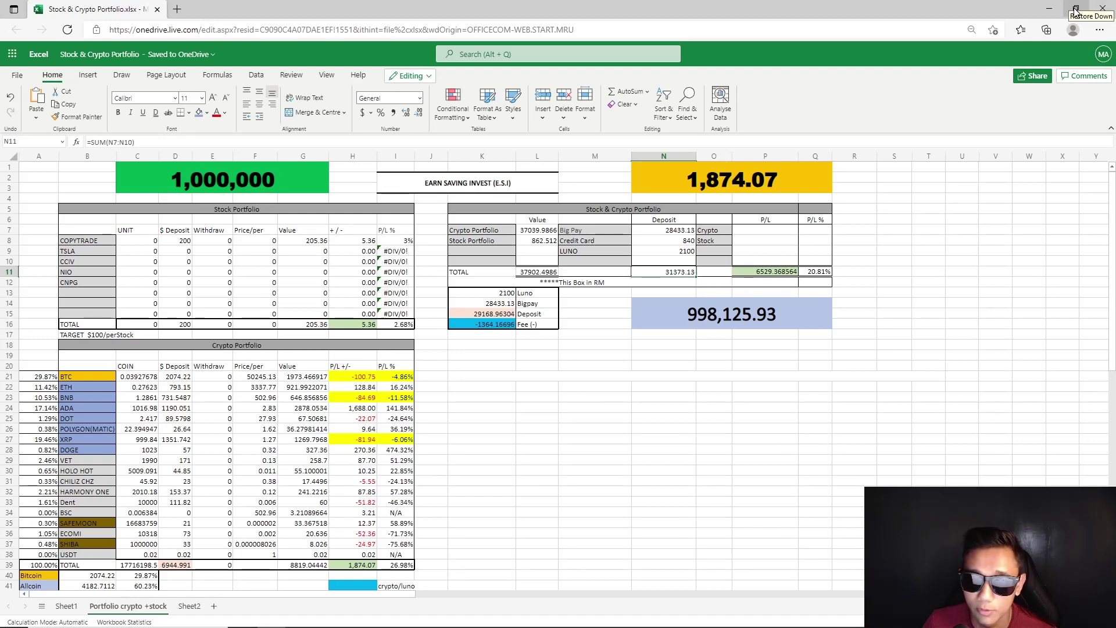
{"action": "left_click_drag", "start_coordinate": [993, 13], "coordinate": [395, 60]}
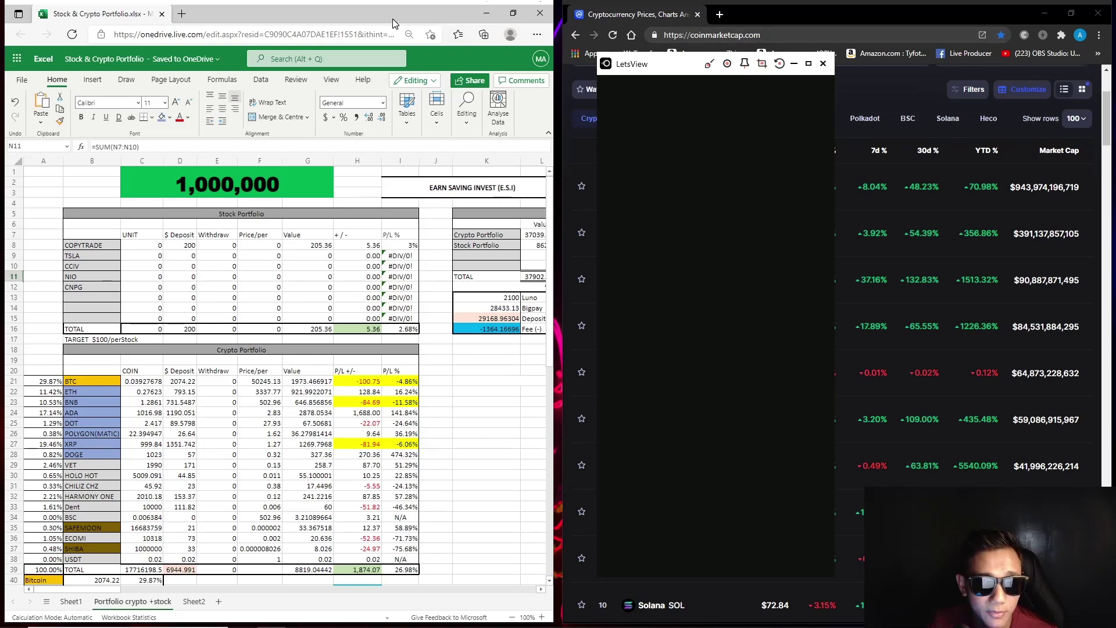
- Look over the crypto allocation breakdown and the per-exchange coin amounts and fees below the Crypto Portfolio table
{"action": "scroll", "coordinate": [339, 394], "scroll_direction": "down", "scroll_amount": 4}
{"action": "scroll", "coordinate": [339, 393], "scroll_direction": "right", "scroll_amount": 1}
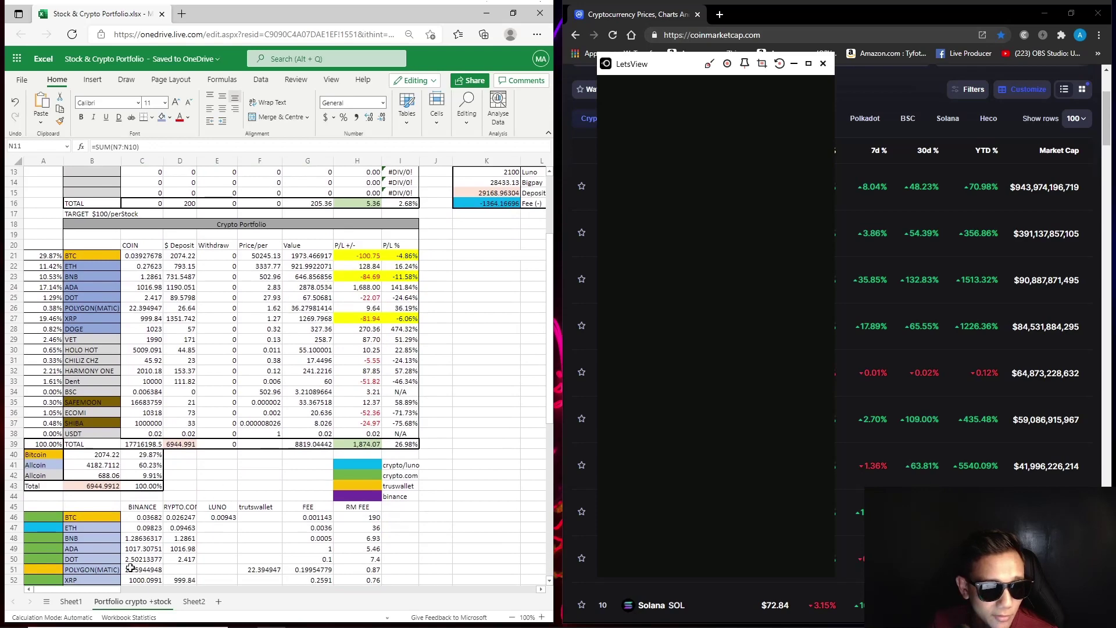
{"action": "scroll", "coordinate": [107, 587], "scroll_direction": "left", "scroll_amount": 1}
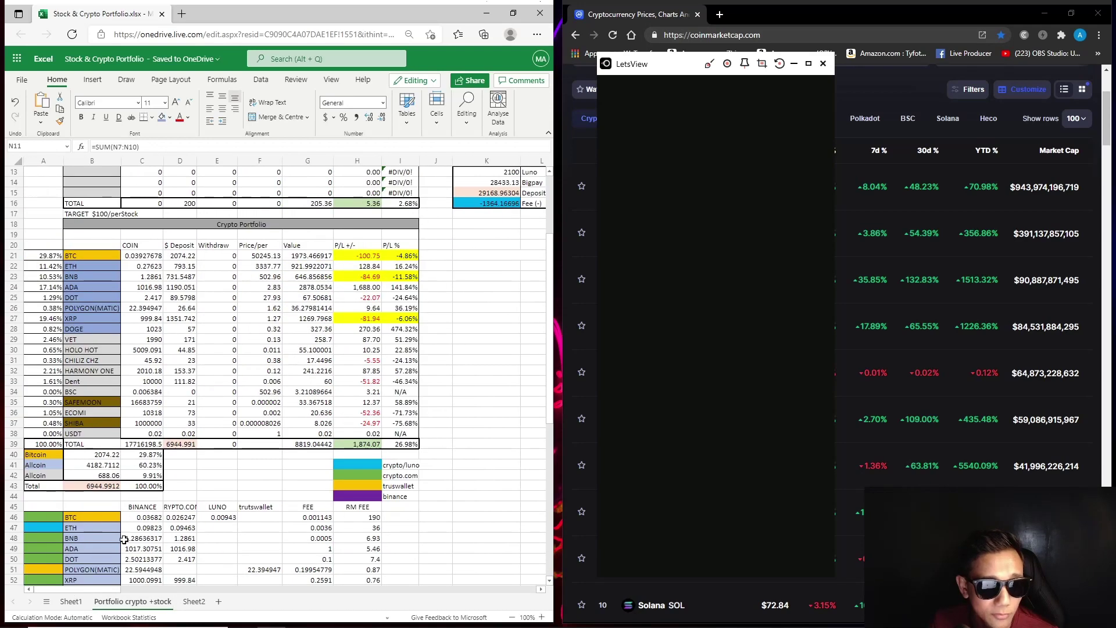
{"action": "scroll", "coordinate": [181, 480], "scroll_direction": "up", "scroll_amount": 4}
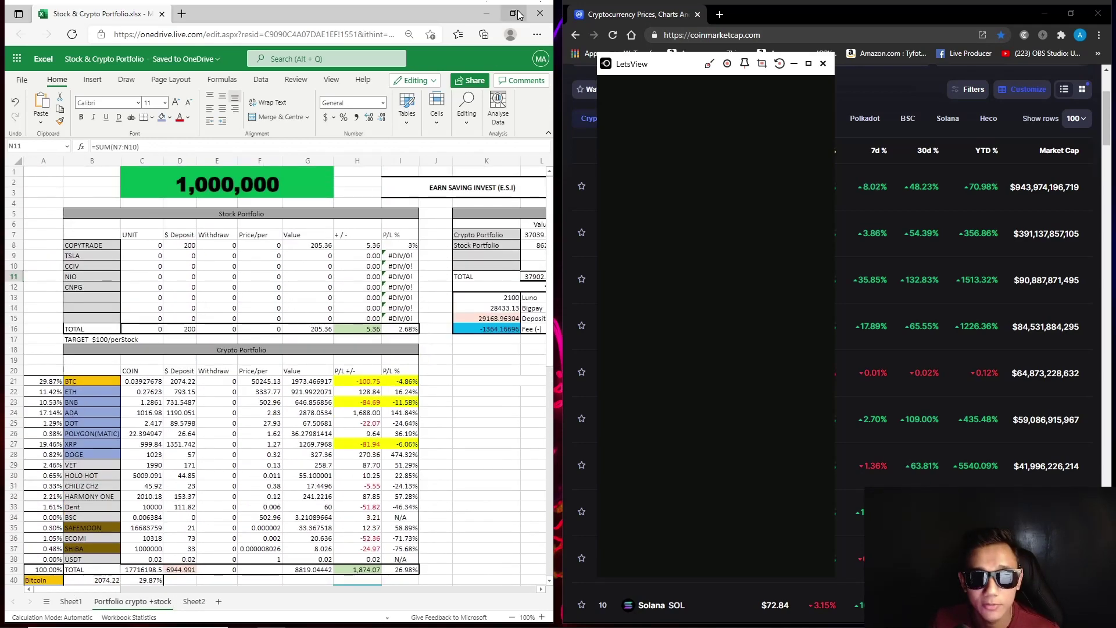
- Maximize the spreadsheet window and review the BTC, ETH, BNB and POLYGON(MATIC) entries in the Crypto Portfolio table
{"action": "left_click", "coordinate": [519, 14]}
{"action": "left_click", "coordinate": [376, 18]}
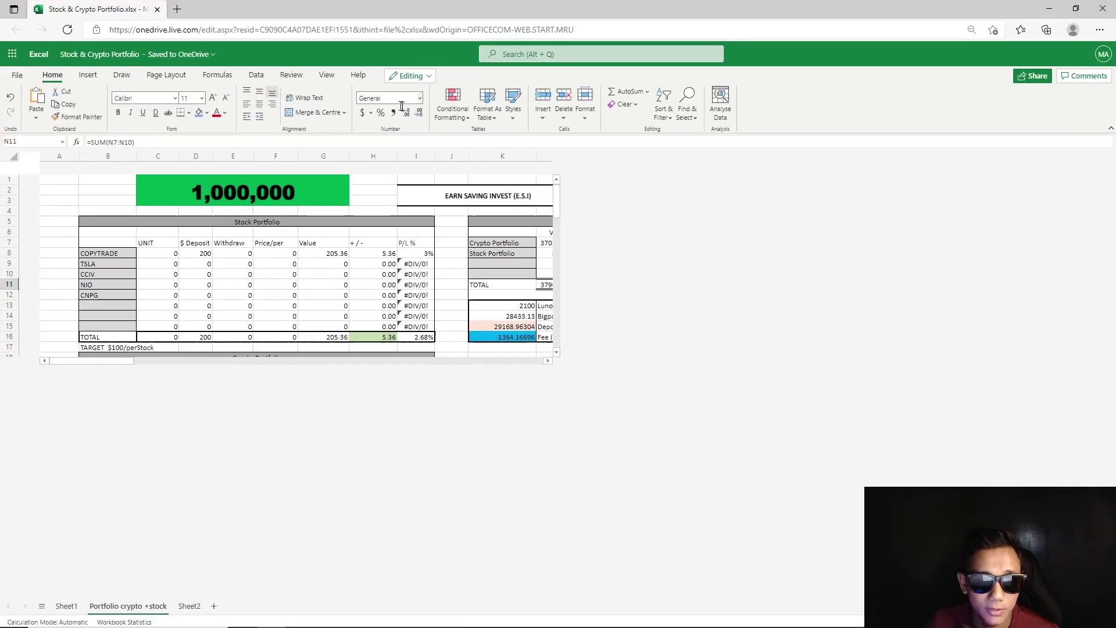
{"action": "scroll", "coordinate": [427, 311], "scroll_direction": "down", "scroll_amount": 4}
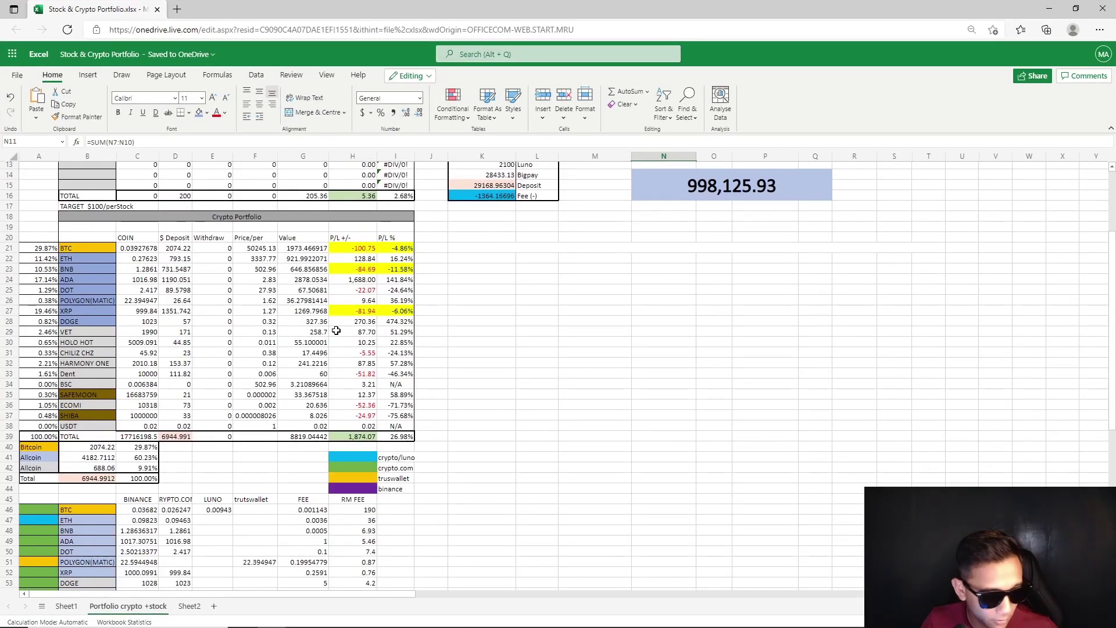
{"action": "left_click", "coordinate": [91, 251]}
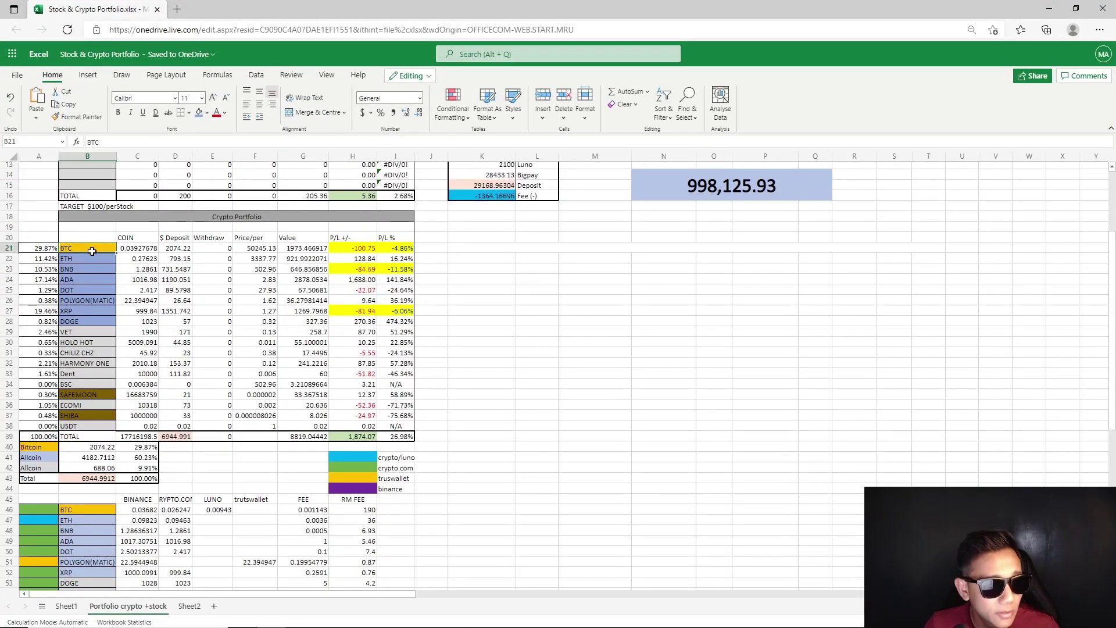
{"action": "left_click", "coordinate": [90, 259]}
{"action": "left_click", "coordinate": [88, 270]}
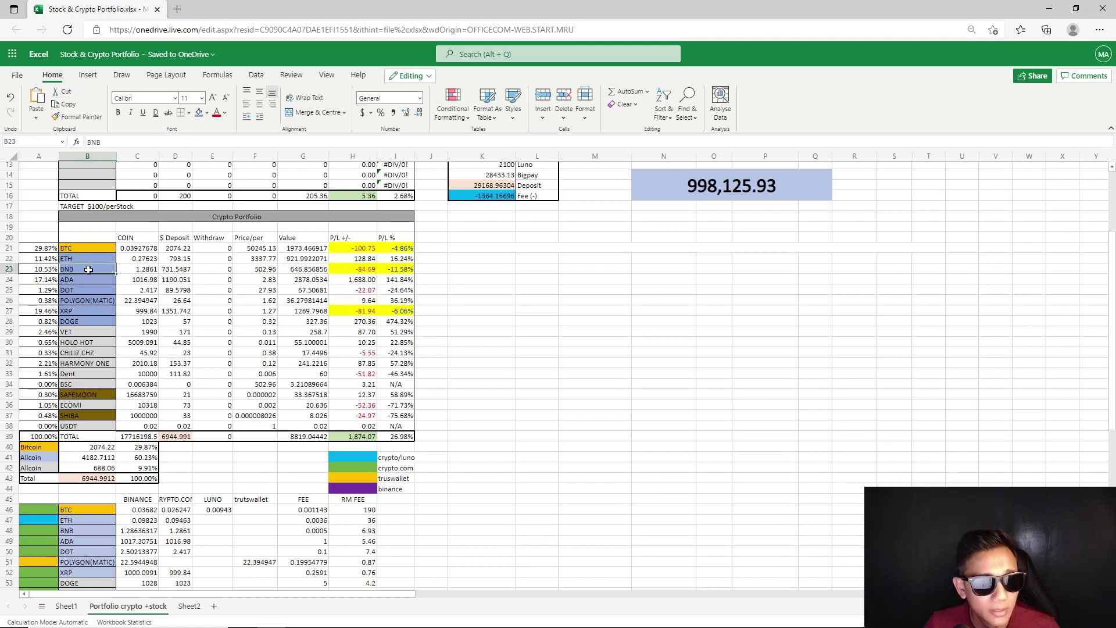
{"action": "left_click", "coordinate": [89, 300]}
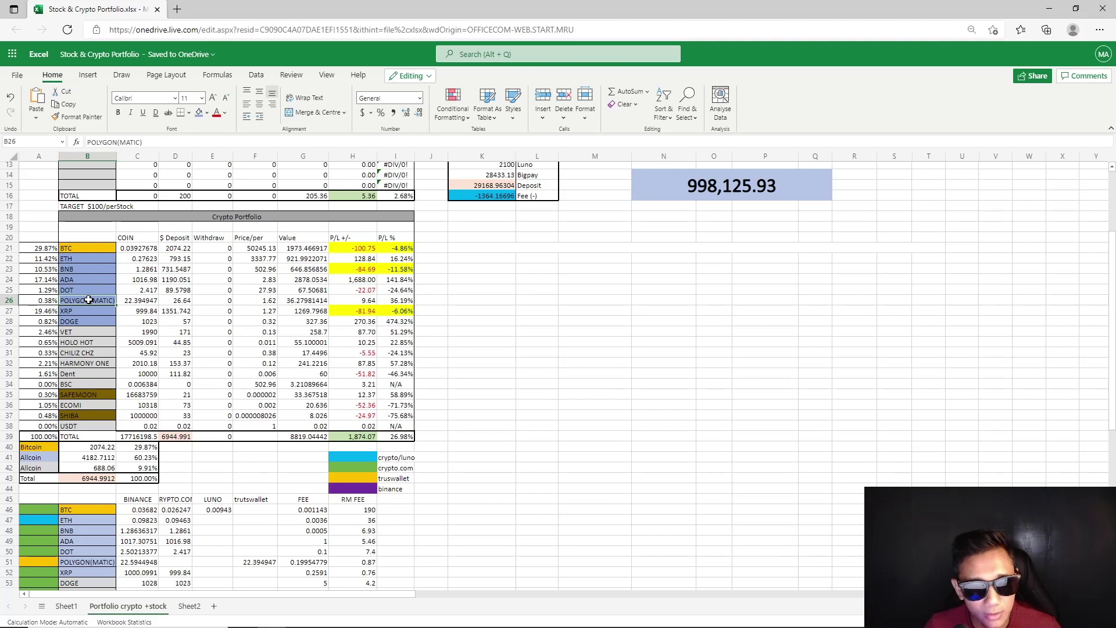
- Review the POLYGON(MATIC) entry and the coin amounts of the smaller altcoins down to HARMONY ONE in the Crypto Portfolio table
{"action": "left_click", "coordinate": [149, 303]}
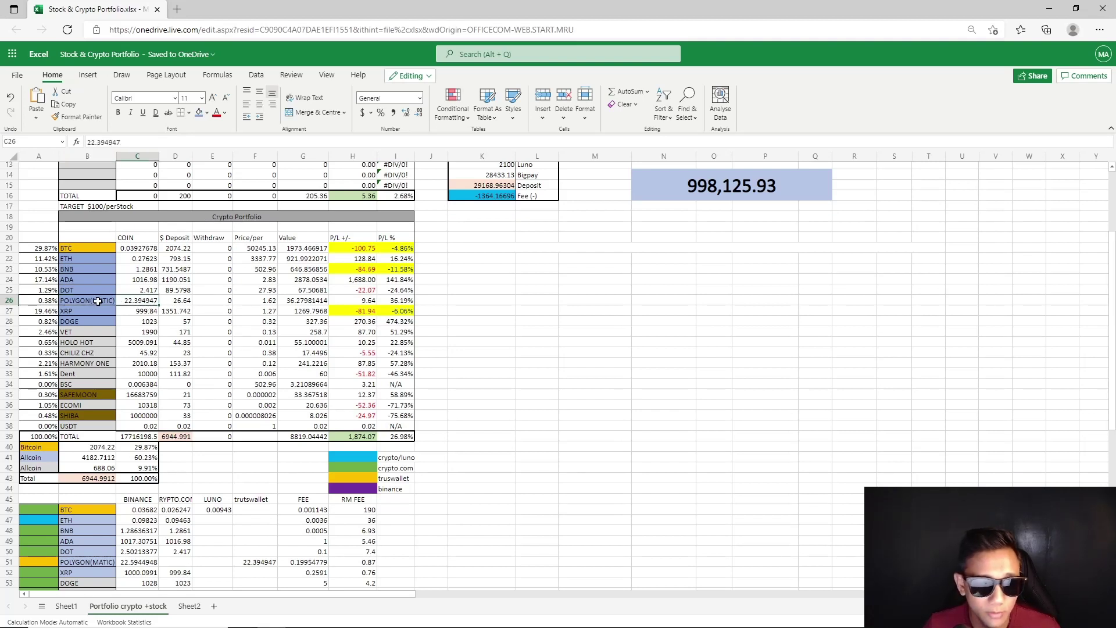
{"action": "left_click", "coordinate": [98, 300]}
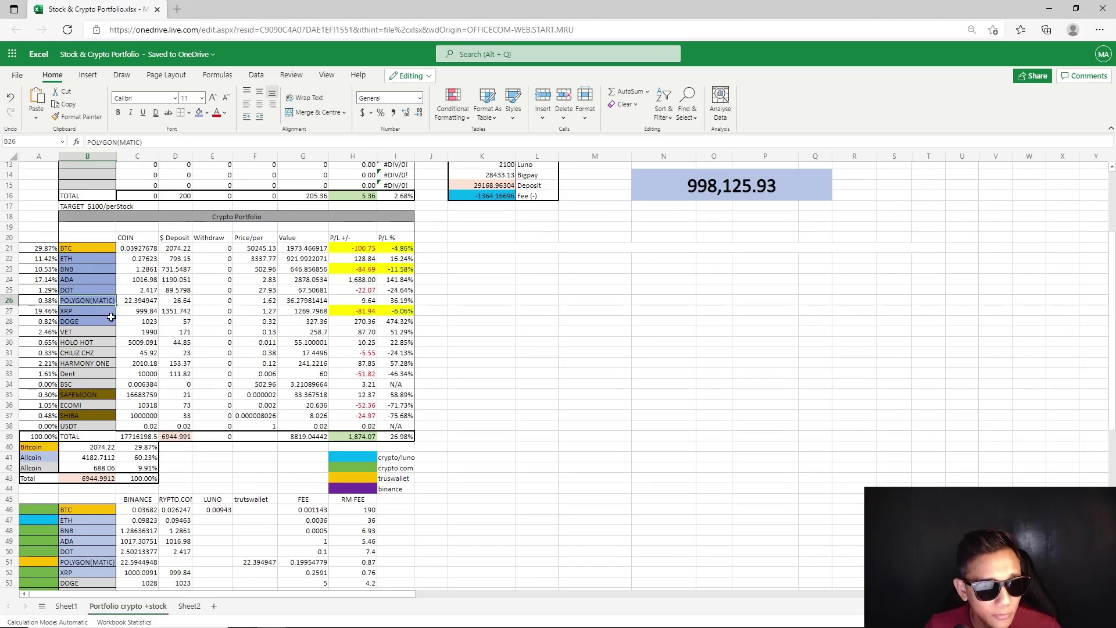
{"action": "scroll", "coordinate": [110, 316], "scroll_direction": "down", "scroll_amount": 2}
{"action": "left_click", "coordinate": [142, 268]}
{"action": "left_click", "coordinate": [144, 280]}
{"action": "left_click", "coordinate": [142, 298]}
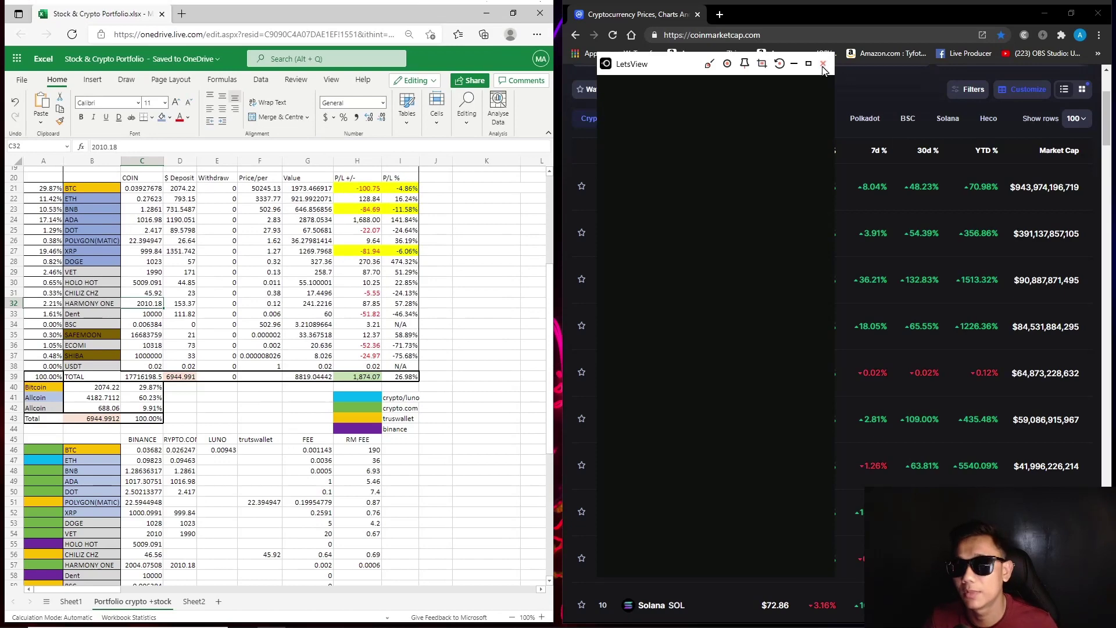
- Dismiss the LetsView window and look through the coin prices on the CoinMarketCap ranking, returning to the start of the page
{"action": "left_click", "coordinate": [794, 66]}
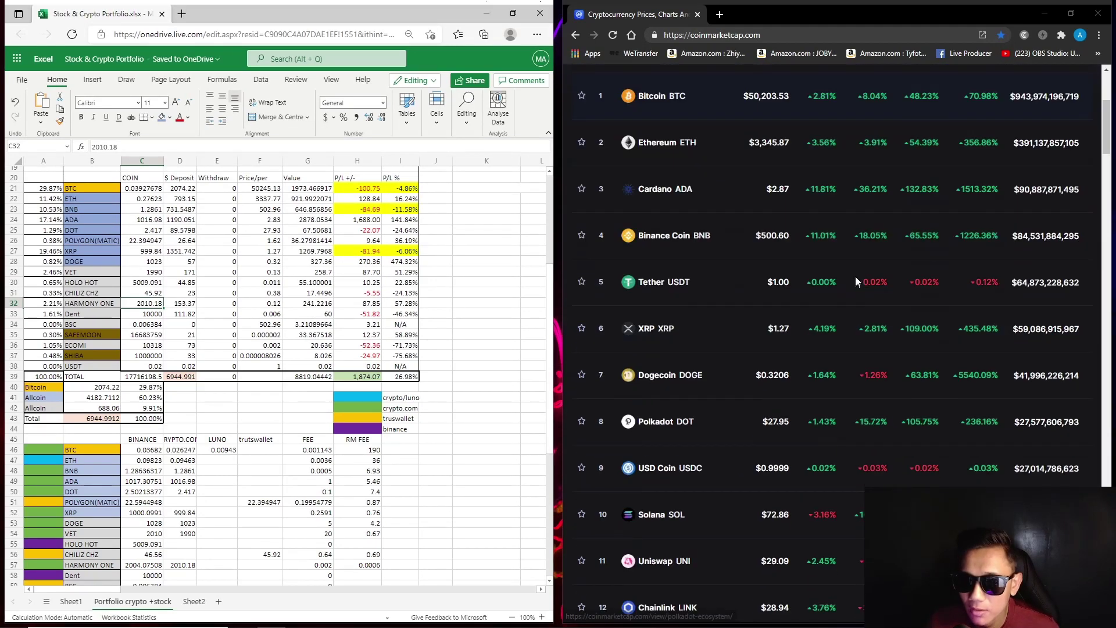
{"action": "scroll", "coordinate": [855, 279], "scroll_direction": "down", "scroll_amount": 10}
{"action": "scroll", "coordinate": [855, 274], "scroll_direction": "down", "scroll_amount": 8}
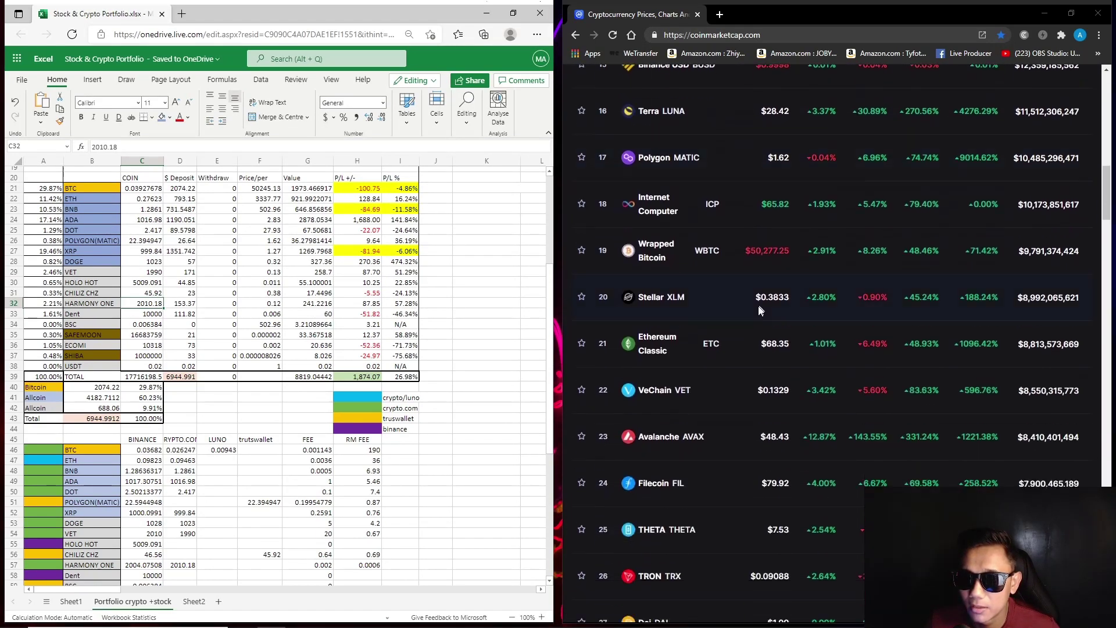
{"action": "scroll", "coordinate": [757, 307], "scroll_direction": "down", "scroll_amount": 6}
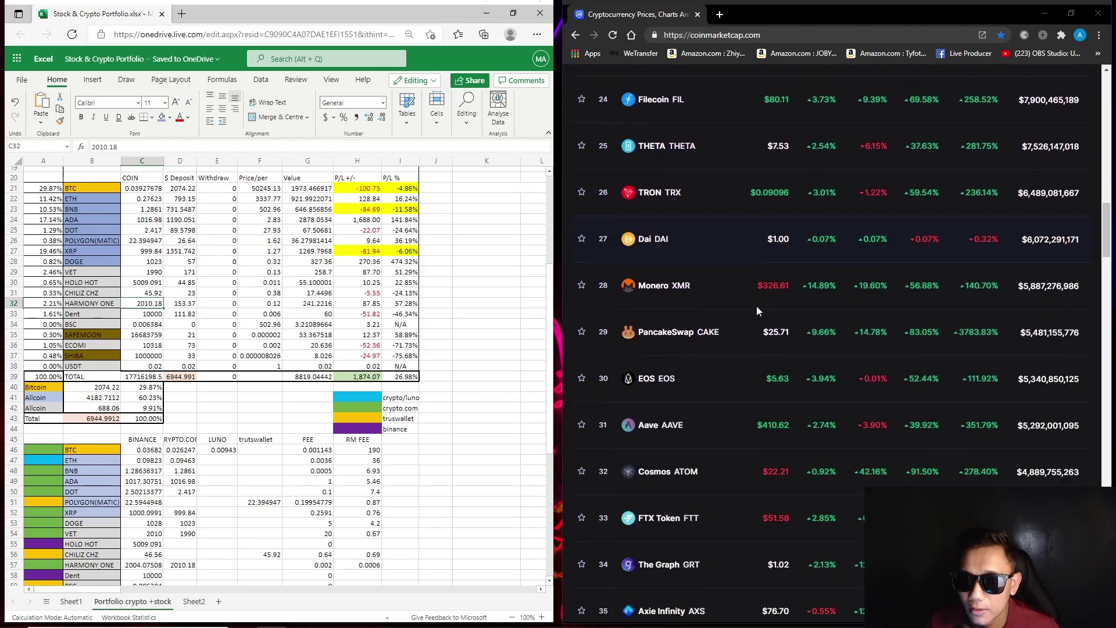
{"action": "scroll", "coordinate": [755, 305], "scroll_direction": "down", "scroll_amount": 4}
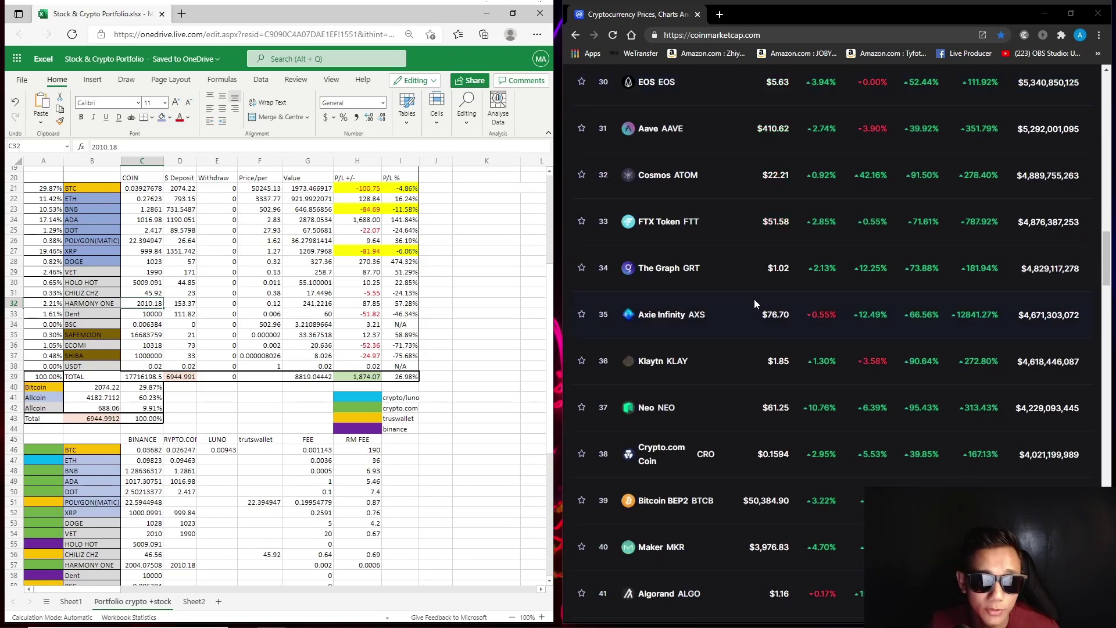
{"action": "scroll", "coordinate": [752, 297], "scroll_direction": "up", "scroll_amount": 3}
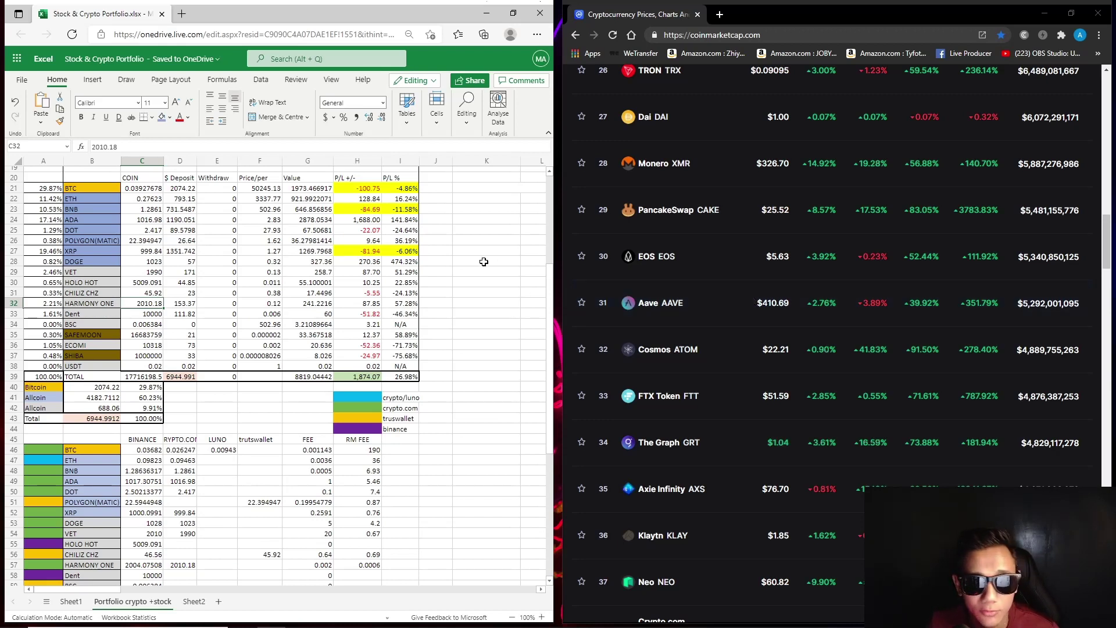
{"action": "scroll", "coordinate": [475, 267], "scroll_direction": "up", "scroll_amount": 6}
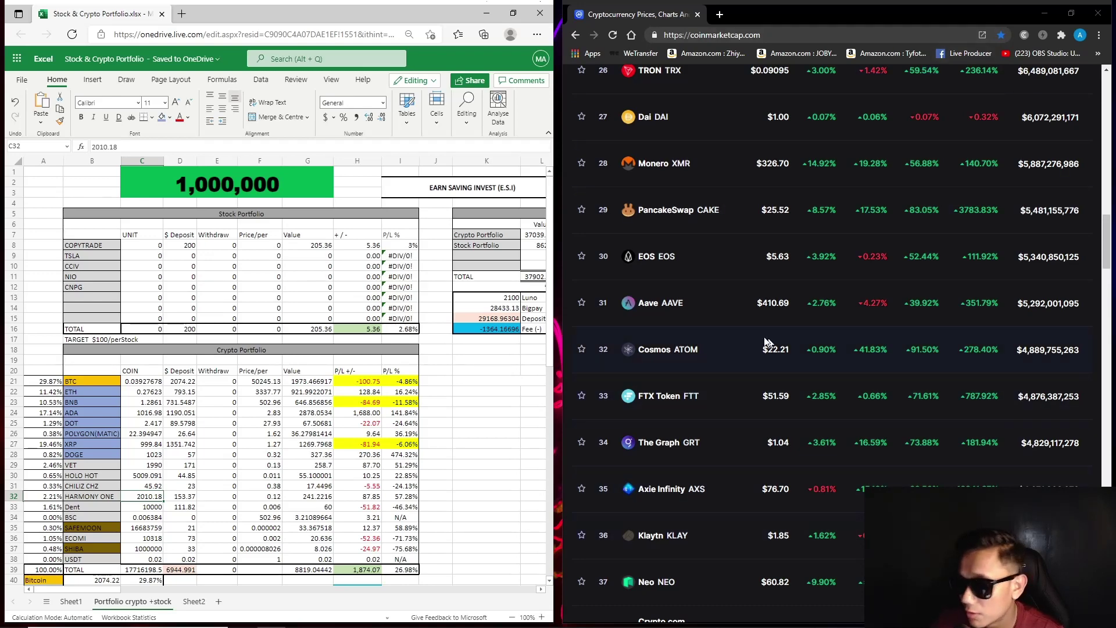
{"action": "scroll", "coordinate": [708, 296], "scroll_direction": "up", "scroll_amount": 15}
{"action": "scroll", "coordinate": [708, 294], "scroll_direction": "up", "scroll_amount": 8}
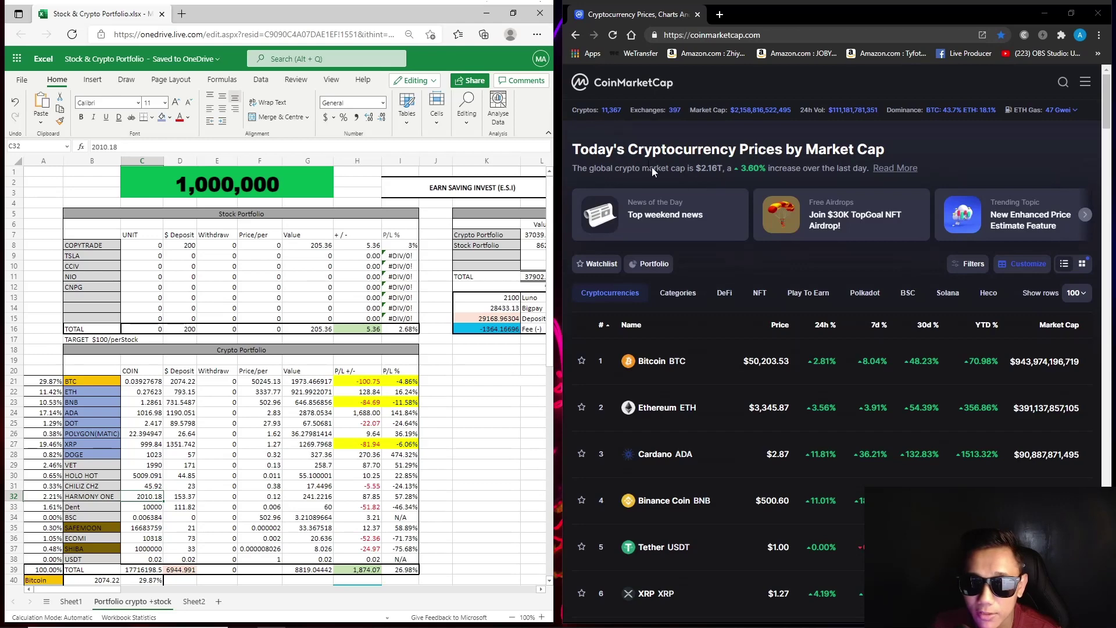
- Maximize the CoinMarketCap window and open its portfolio tracker
{"action": "left_click", "coordinate": [1071, 12]}
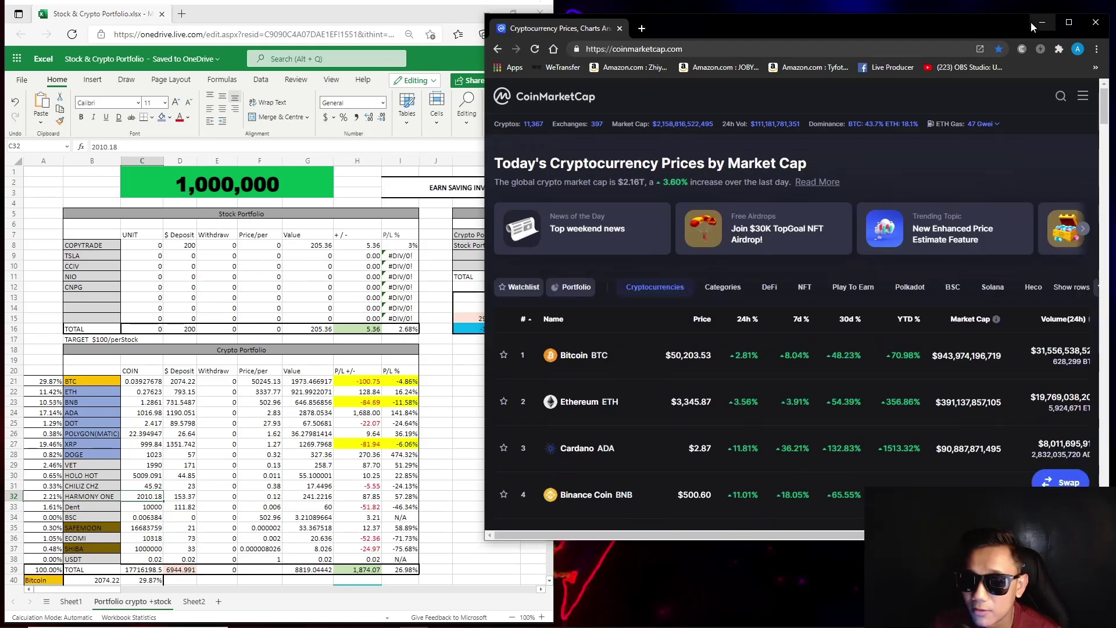
{"action": "left_click", "coordinate": [1071, 13]}
{"action": "left_click", "coordinate": [598, 32]}
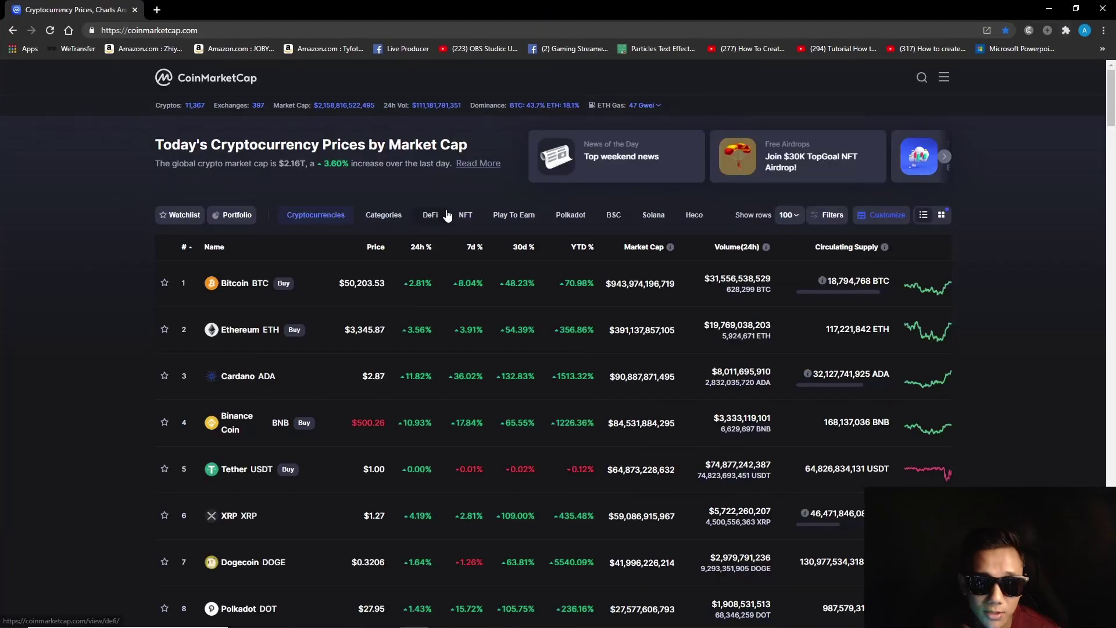
{"action": "left_click", "coordinate": [236, 220]}
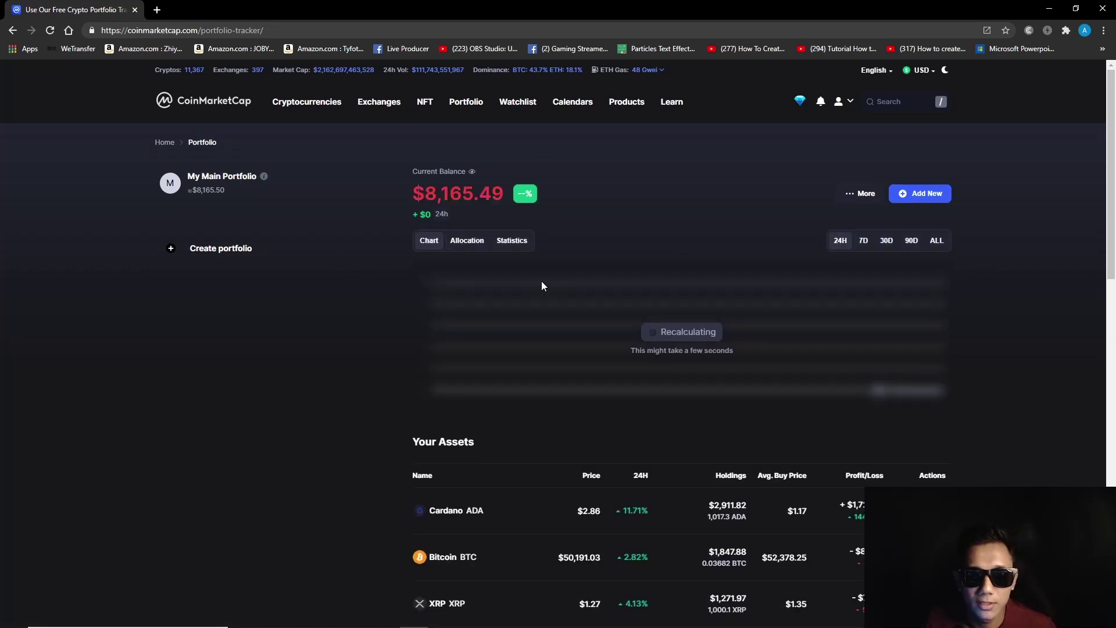
- Fill in a buy transaction for 1000 Dogecoin at $0.05 per coin from the assets list and close the form without adding it
{"action": "scroll", "coordinate": [541, 280], "scroll_direction": "down", "scroll_amount": 4}
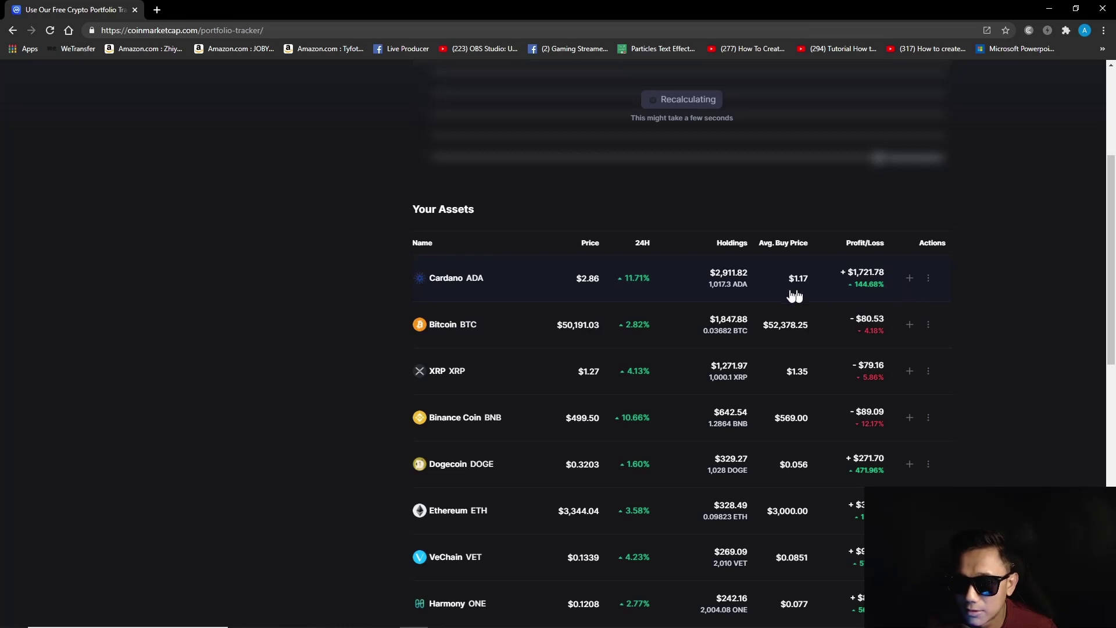
{"action": "left_click", "coordinate": [910, 279]}
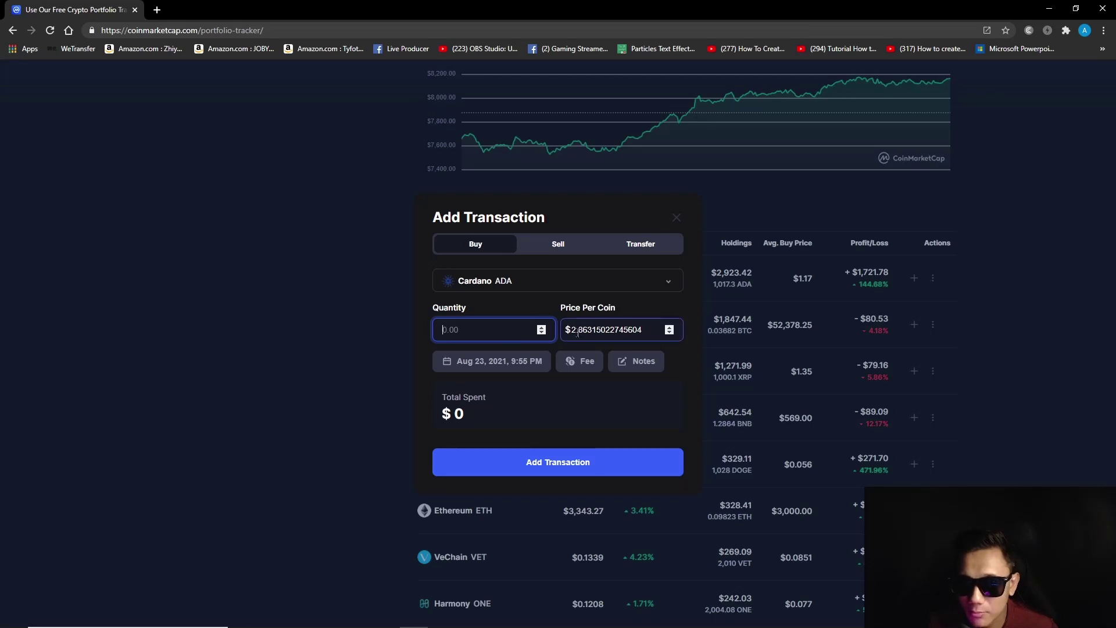
{"action": "left_click_drag", "start_coordinate": [650, 331], "coordinate": [571, 330]}
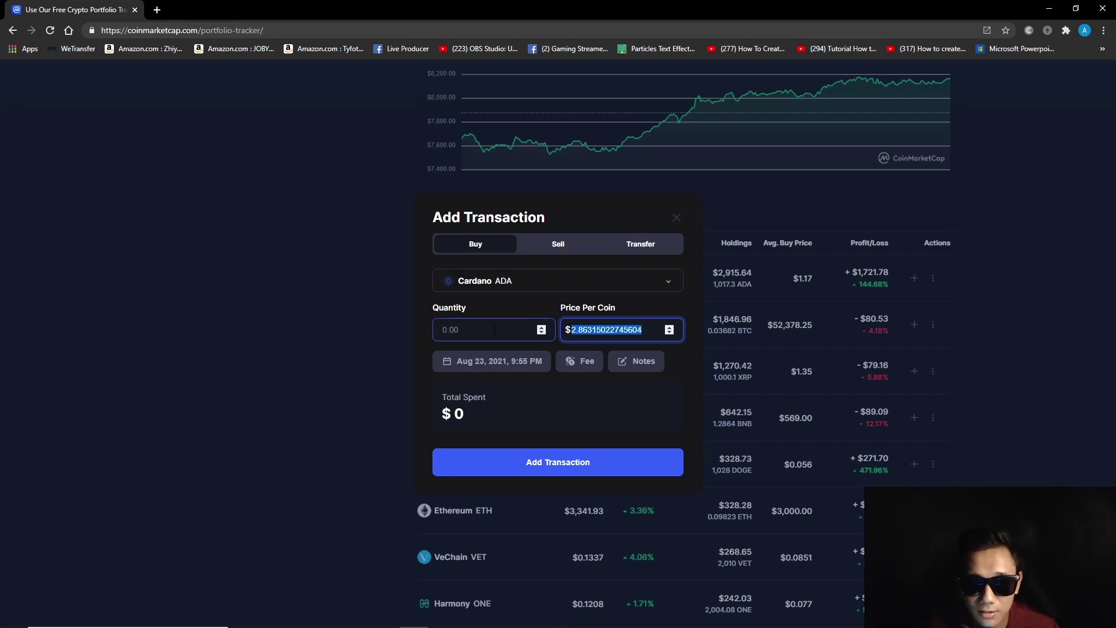
{"action": "left_click", "coordinate": [670, 281]}
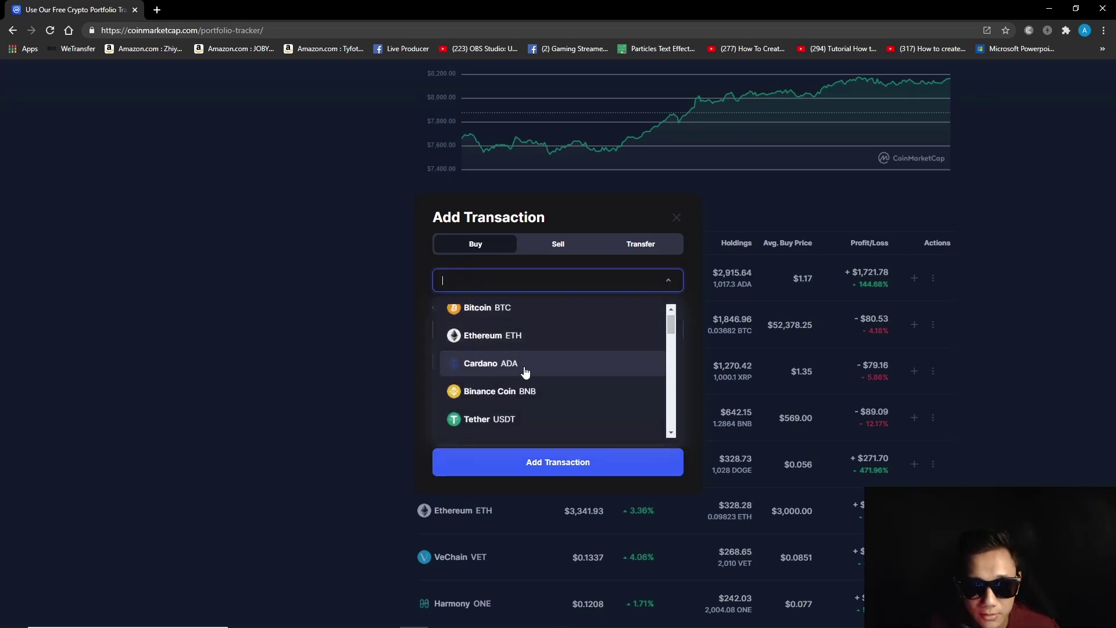
{"action": "scroll", "coordinate": [524, 372], "scroll_direction": "down", "scroll_amount": 3}
{"action": "left_click", "coordinate": [523, 315]}
{"action": "left_click", "coordinate": [509, 332]}
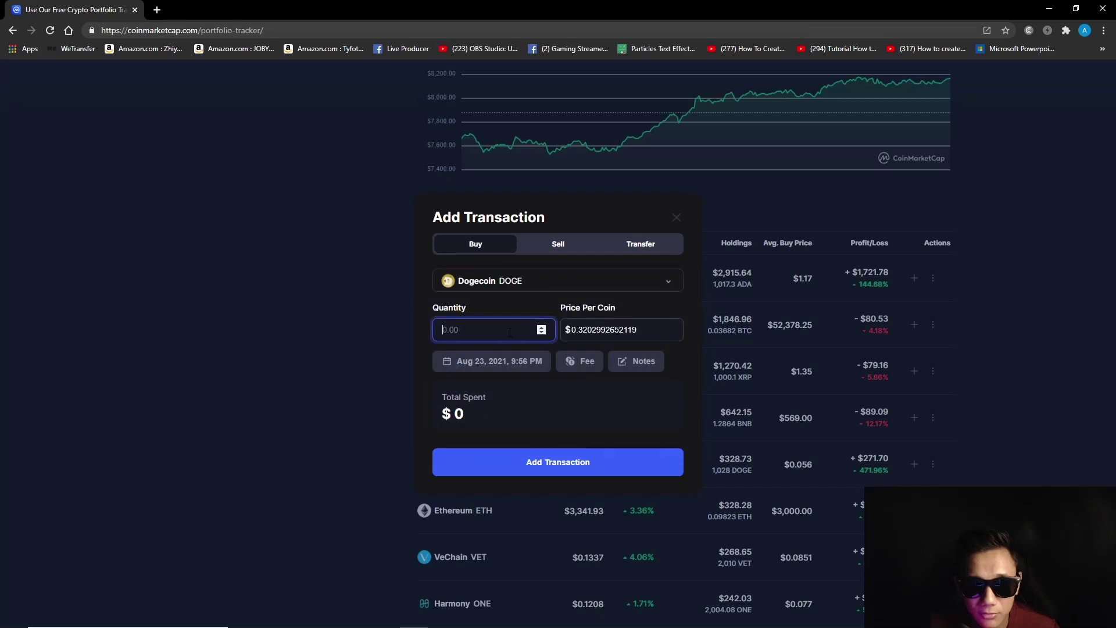
{"action": "type", "text": "1000"}
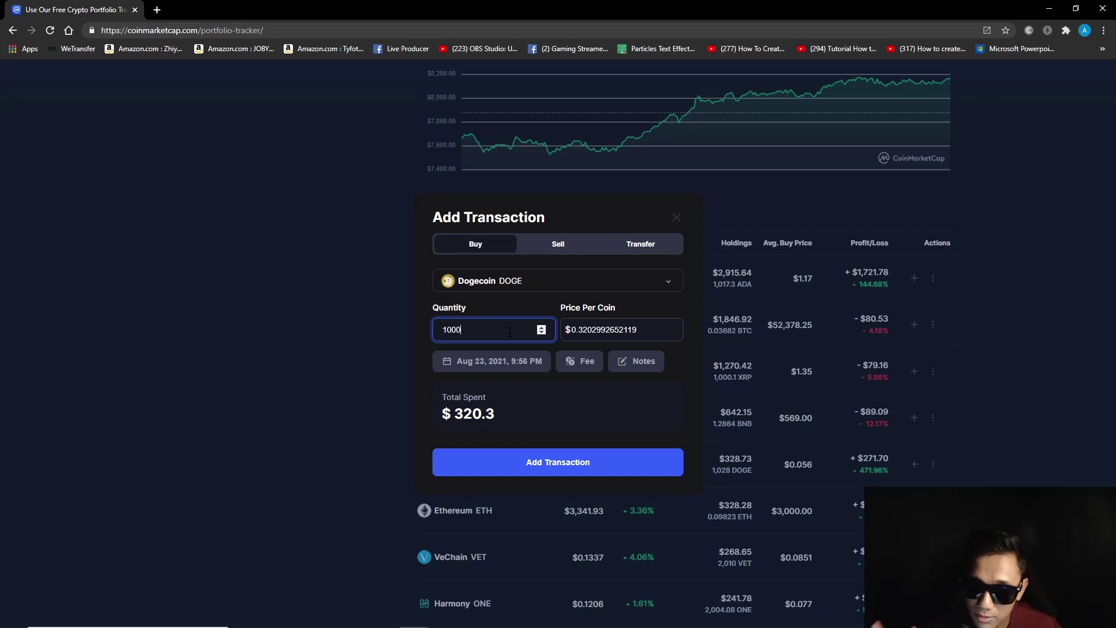
{"action": "key", "text": "Tab"}
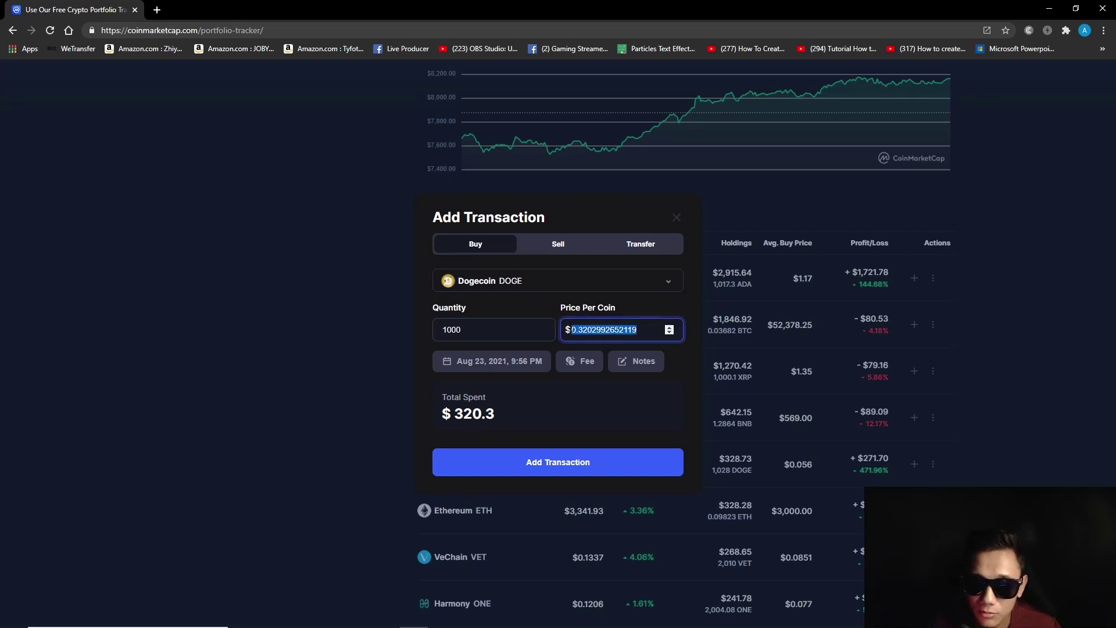
{"action": "type", "text": "0.05"}
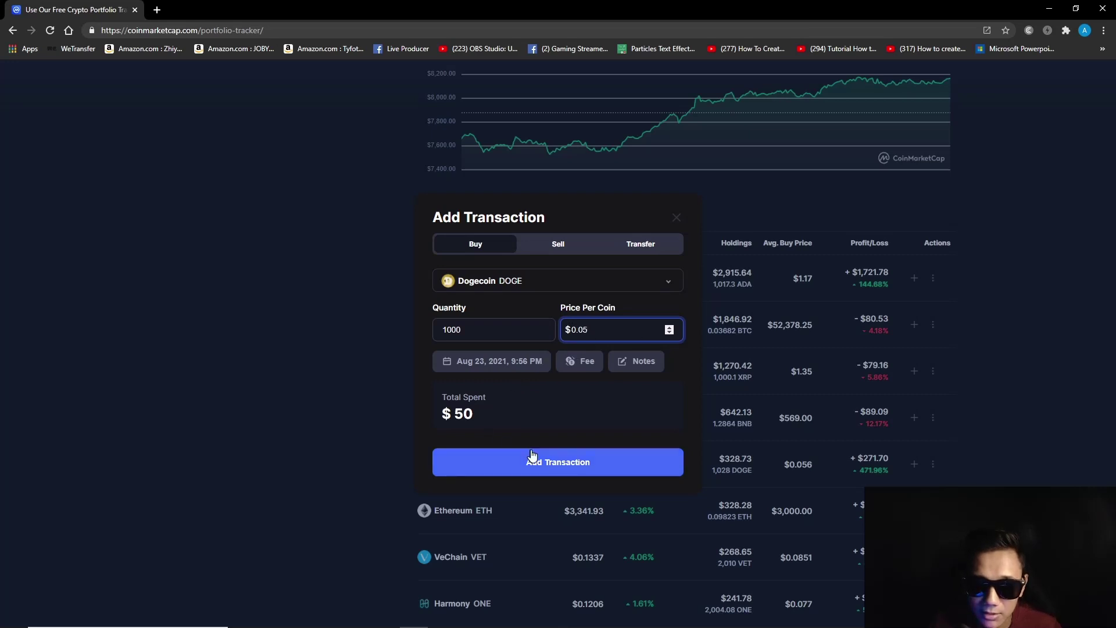
{"action": "left_click", "coordinate": [674, 219]}
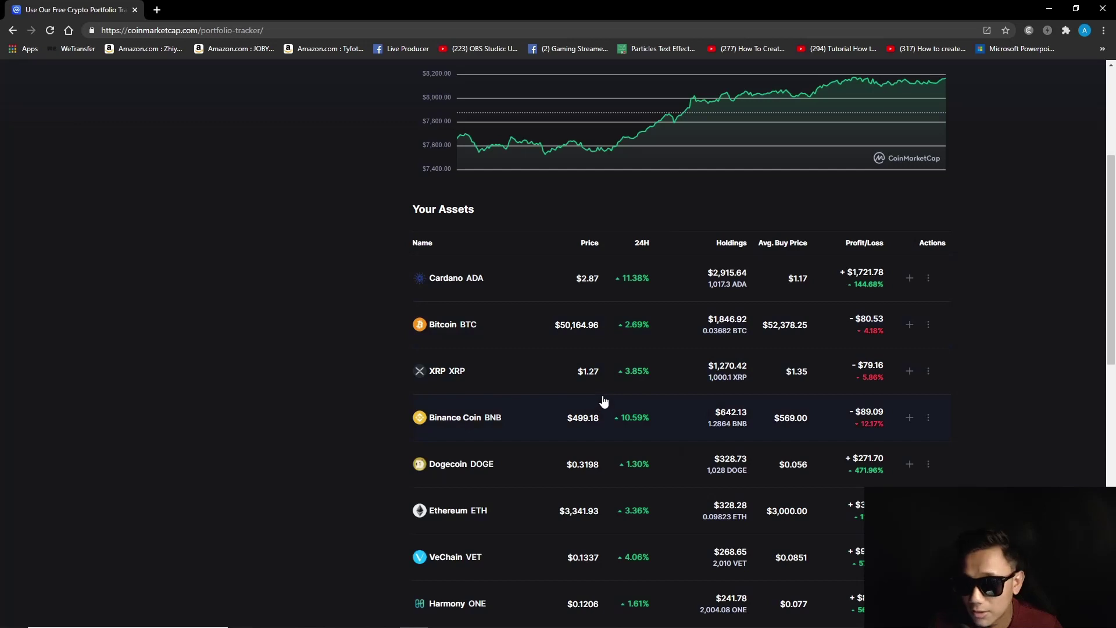
- Look over the balance chart and the holdings, average buy prices and profit/loss of the assets in the main portfolio
{"action": "scroll", "coordinate": [622, 346], "scroll_direction": "down", "scroll_amount": 2}
{"action": "scroll", "coordinate": [613, 346], "scroll_direction": "up", "scroll_amount": 6}
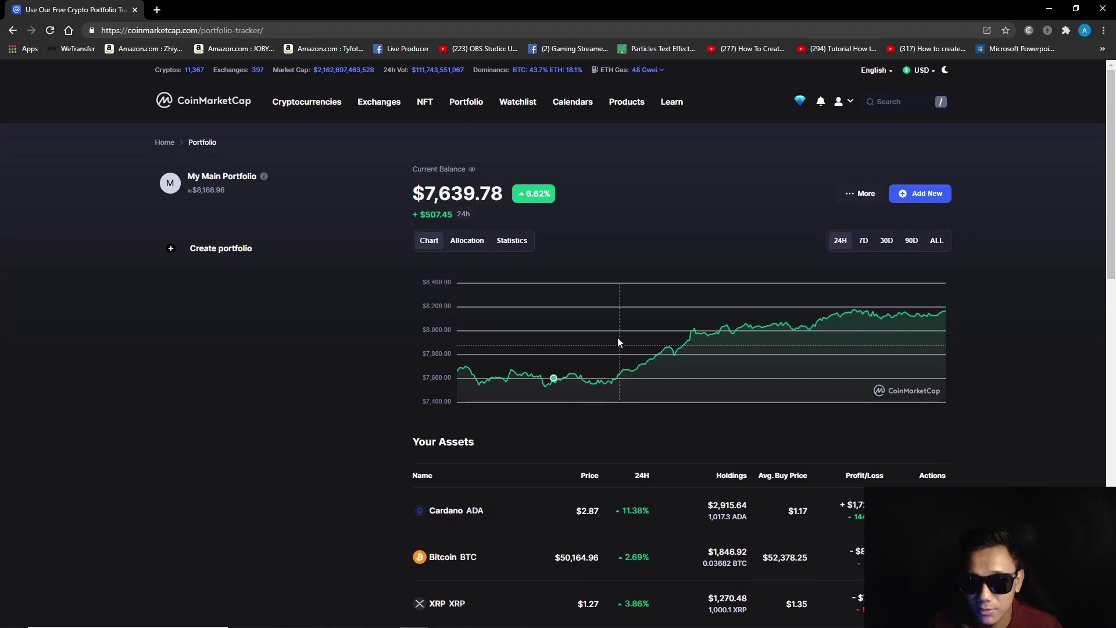
{"action": "scroll", "coordinate": [581, 349], "scroll_direction": "down", "scroll_amount": 3}
{"action": "scroll", "coordinate": [505, 366], "scroll_direction": "down", "scroll_amount": 6}
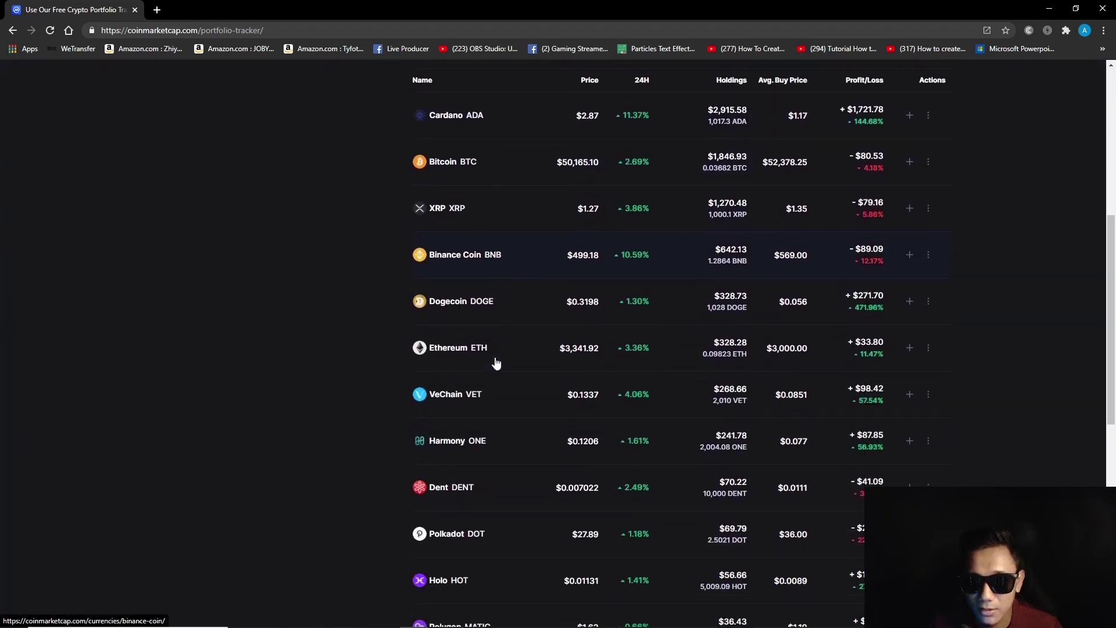
{"action": "scroll", "coordinate": [622, 390], "scroll_direction": "up", "scroll_amount": 2}
{"action": "scroll", "coordinate": [708, 250], "scroll_direction": "up", "scroll_amount": 4}
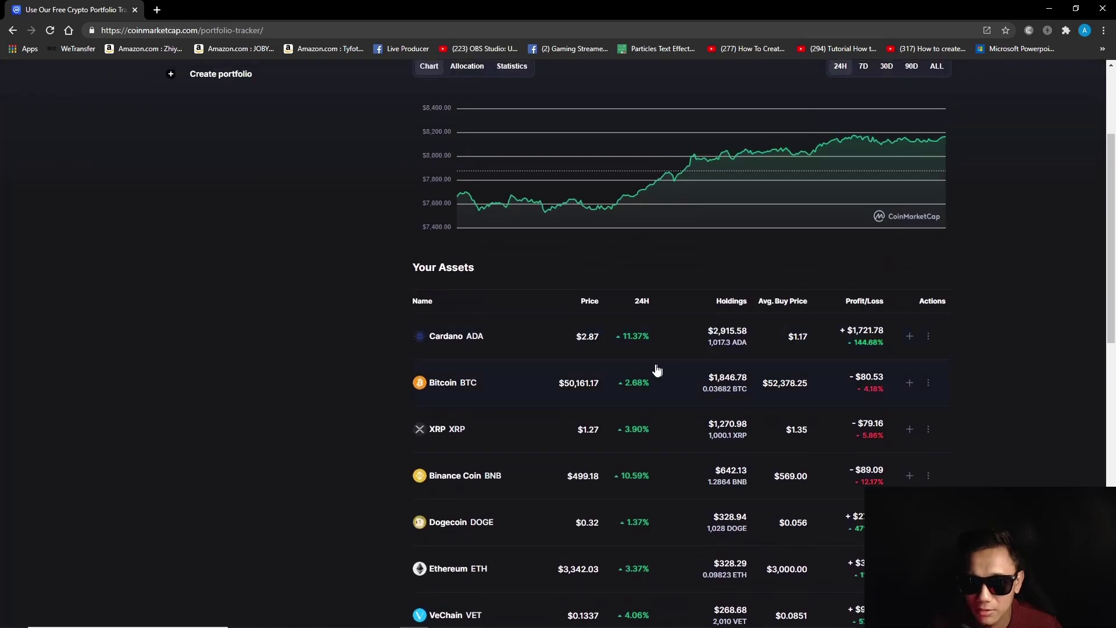
{"action": "scroll", "coordinate": [677, 381], "scroll_direction": "up", "scroll_amount": 3}
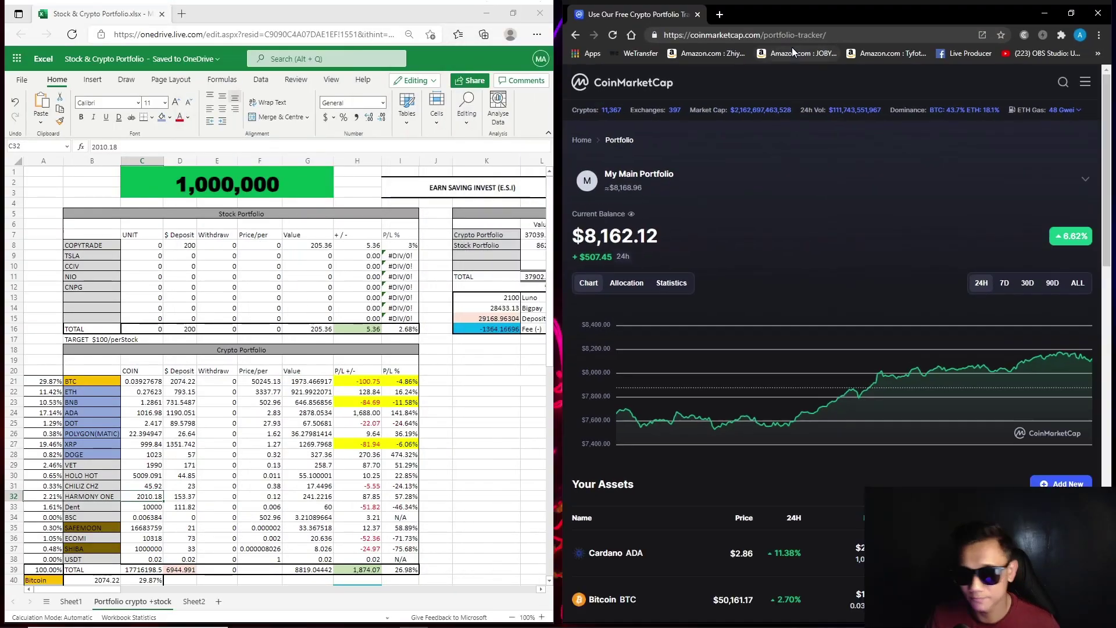
- Switch back to the portfolio spreadsheet, maximize its window and view the Stock Portfolio and Crypto Portfolio tables
{"action": "left_click", "coordinate": [512, 12]}
{"action": "left_click", "coordinate": [381, 95]}
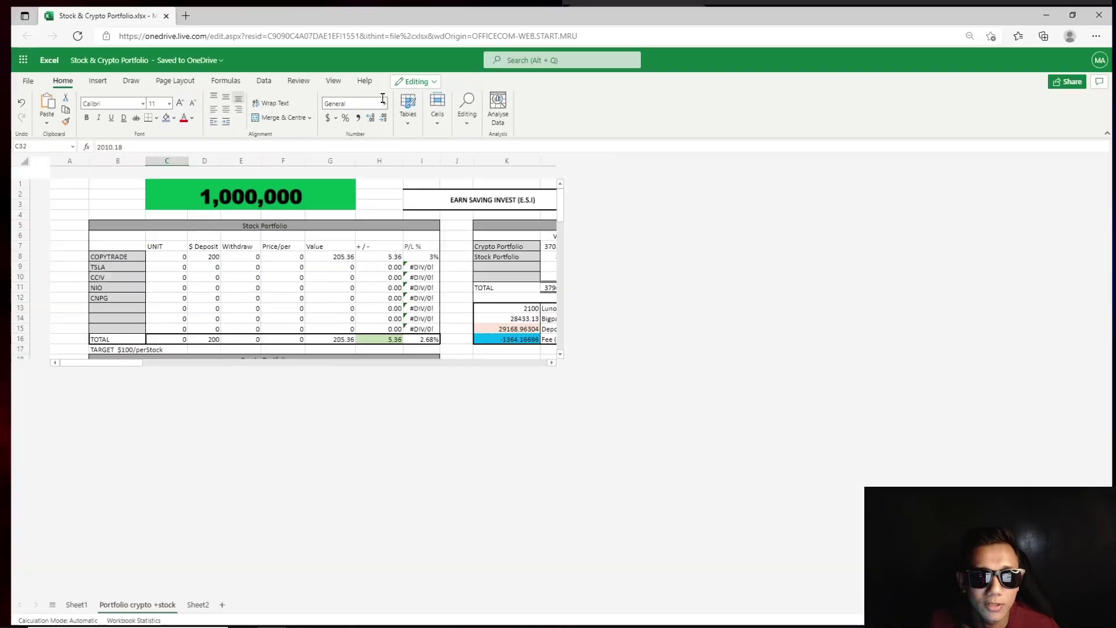
{"action": "left_click", "coordinate": [290, 276]}
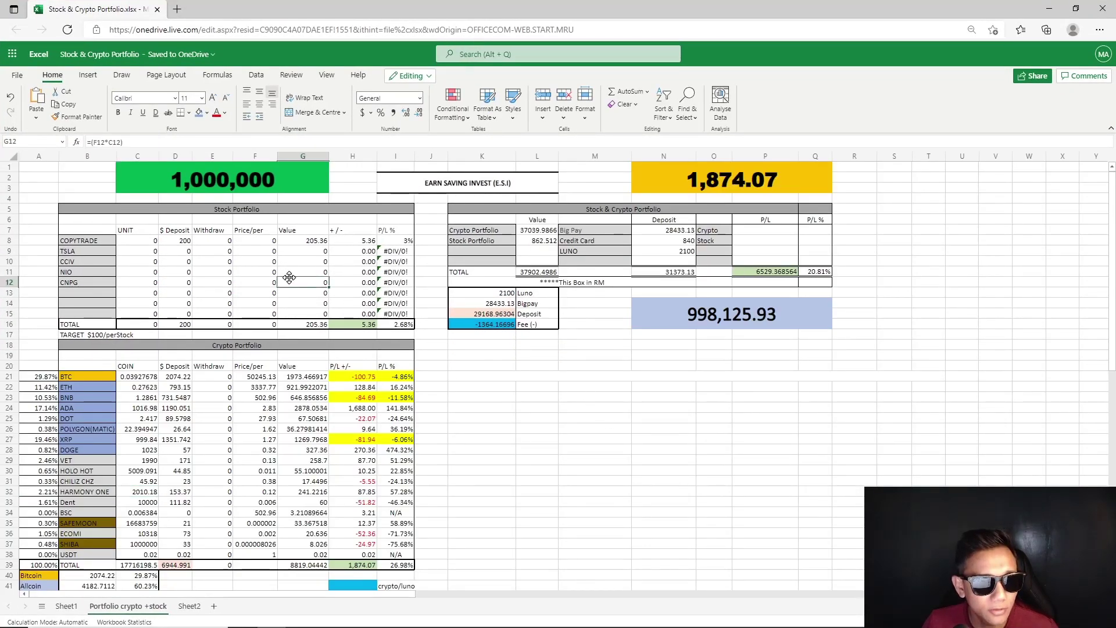
{"action": "left_click", "coordinate": [257, 345]}
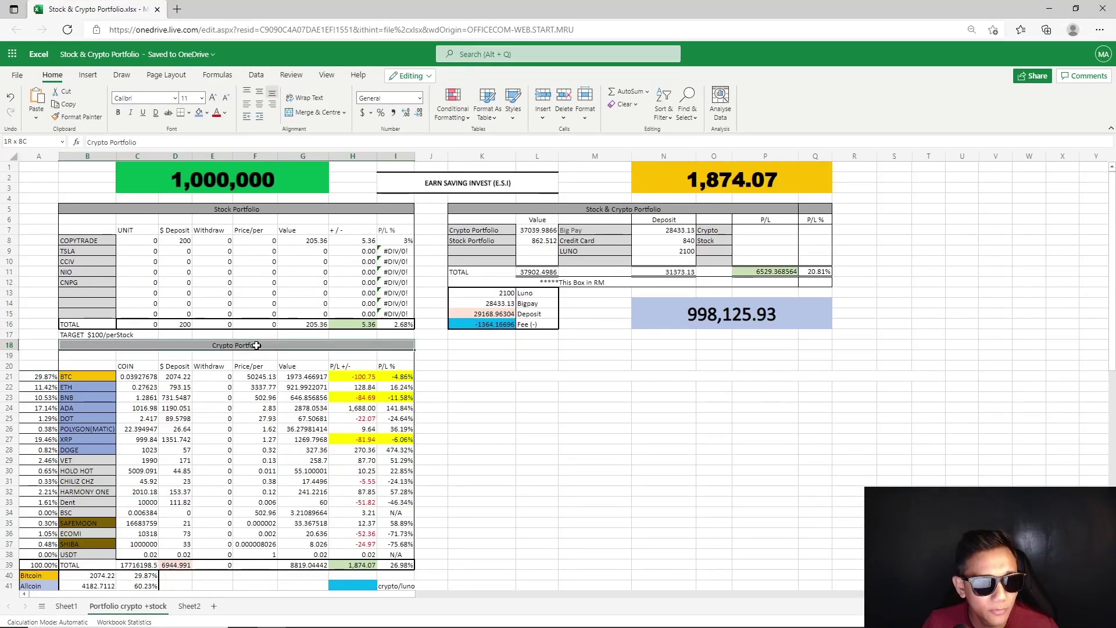
- Examine the Stock & Crypto Portfolio summary and the Luno and Bigpay amounts in the deposit box beneath it
{"action": "left_click", "coordinate": [607, 208]}
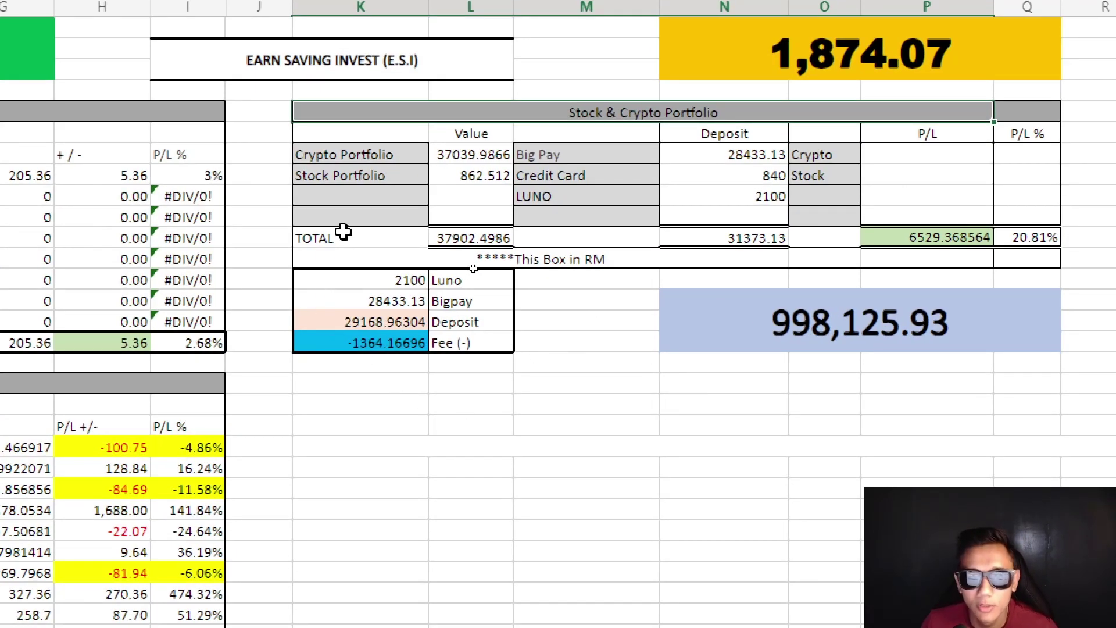
{"action": "left_click", "coordinate": [401, 279]}
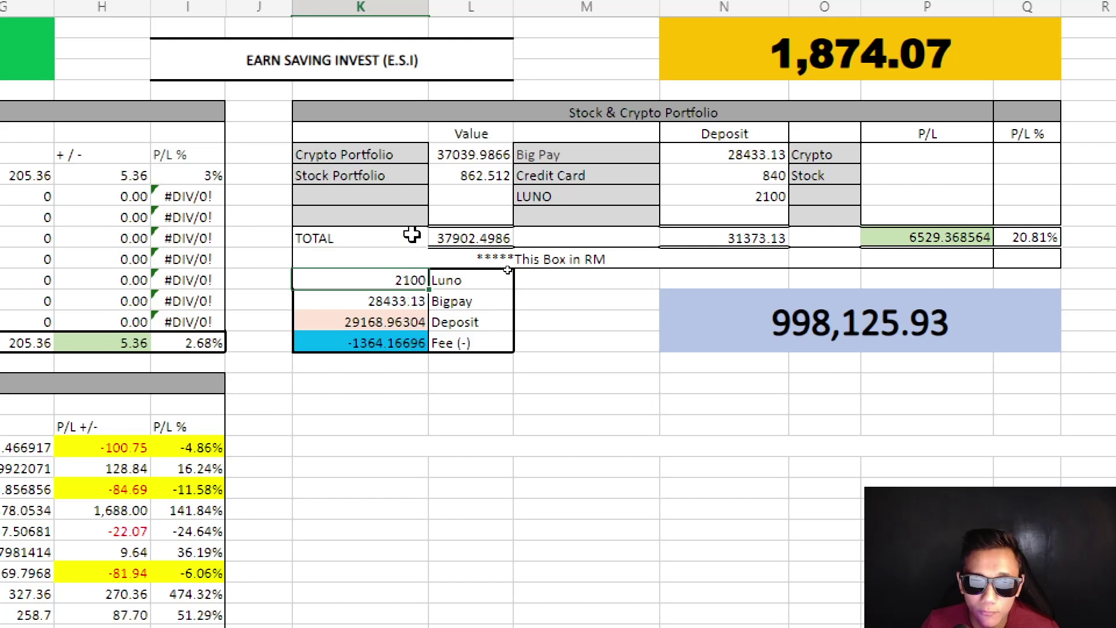
{"action": "left_click", "coordinate": [464, 278]}
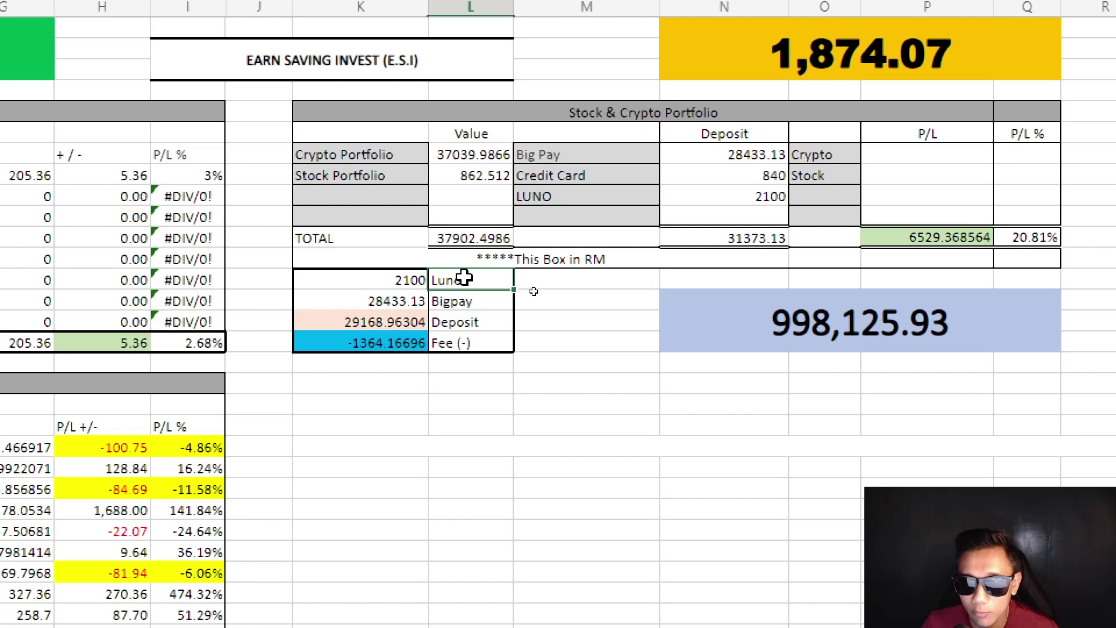
{"action": "left_click", "coordinate": [403, 280]}
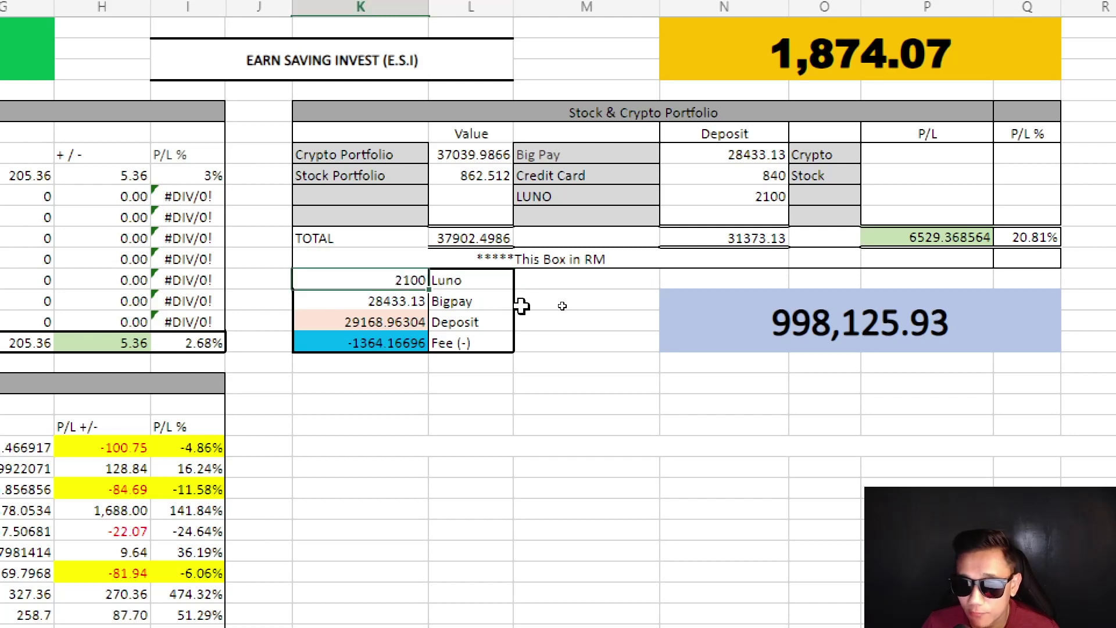
{"action": "left_click", "coordinate": [457, 303]}
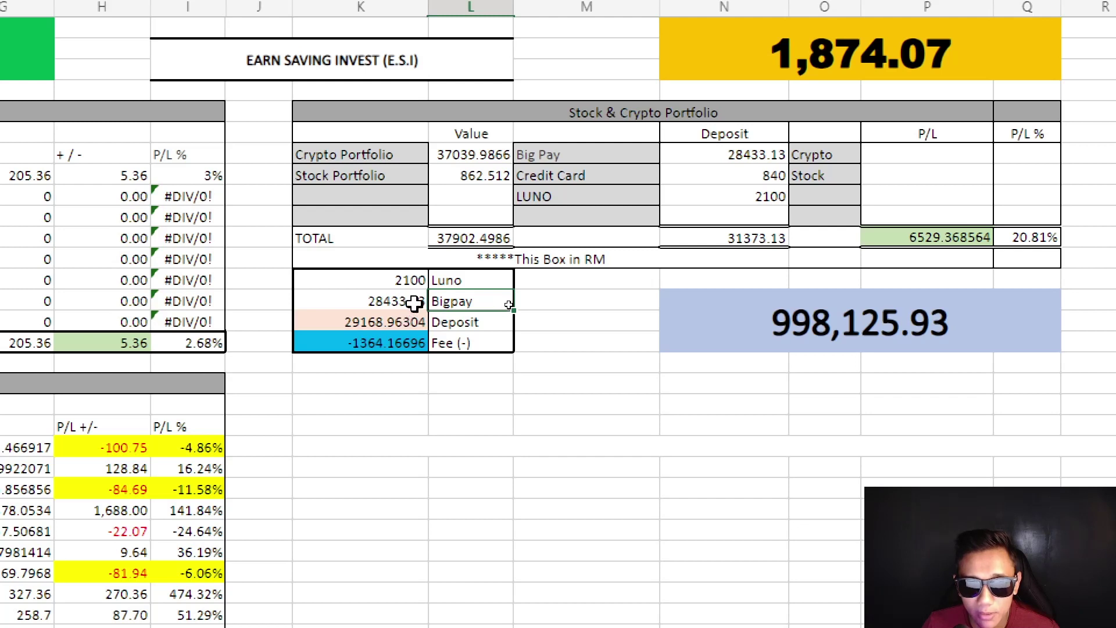
{"action": "left_click", "coordinate": [414, 302]}
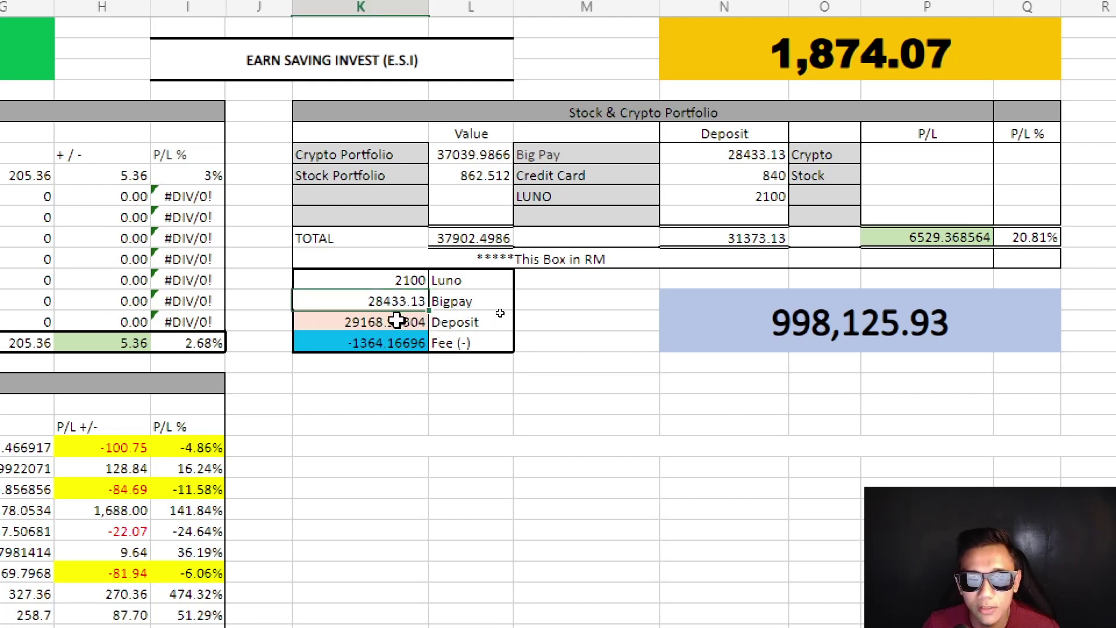
- Compare the Deposit and Fee (-) amounts in the box below the summary with the Crypto Portfolio's $ Deposit column and its total
{"action": "left_click", "coordinate": [369, 321]}
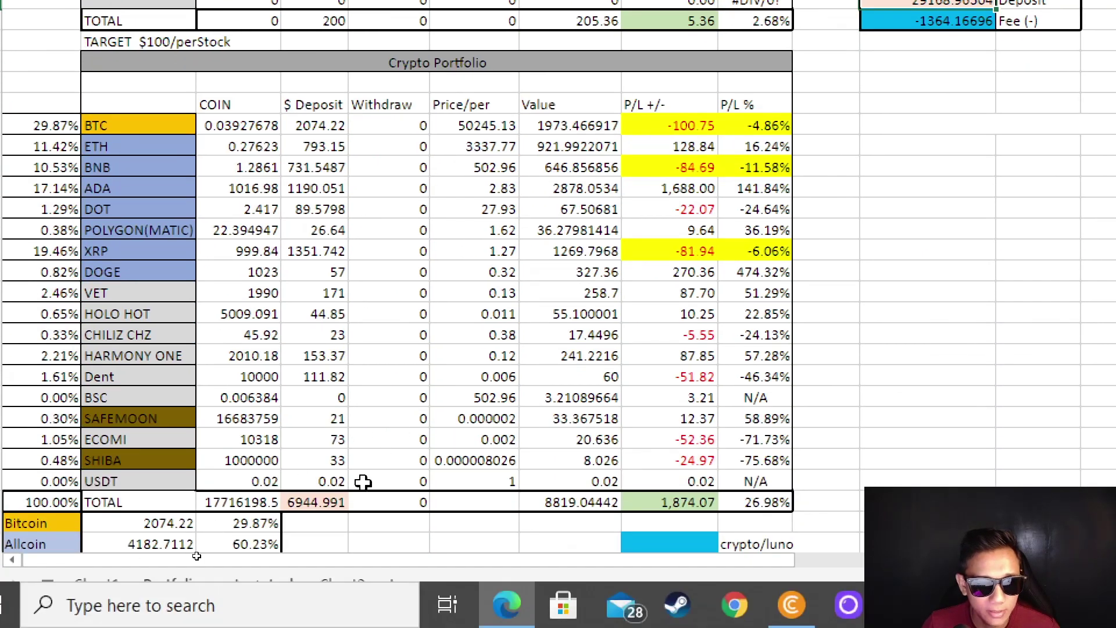
{"action": "left_click_drag", "start_coordinate": [308, 125], "coordinate": [307, 442]}
{"action": "left_click", "coordinate": [314, 503]}
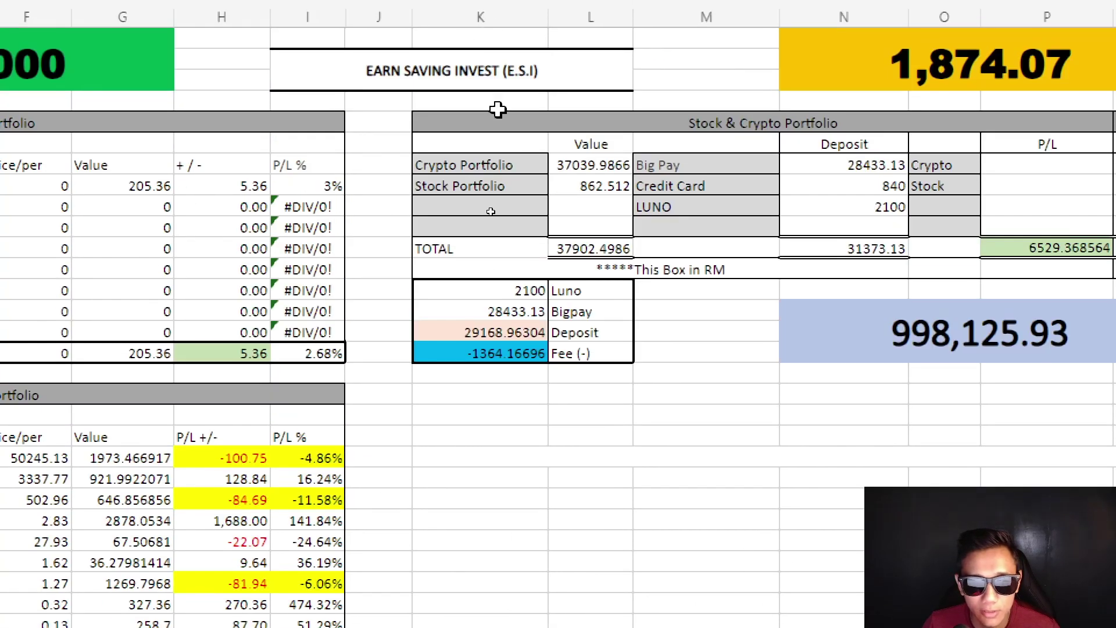
{"action": "left_click", "coordinate": [498, 330]}
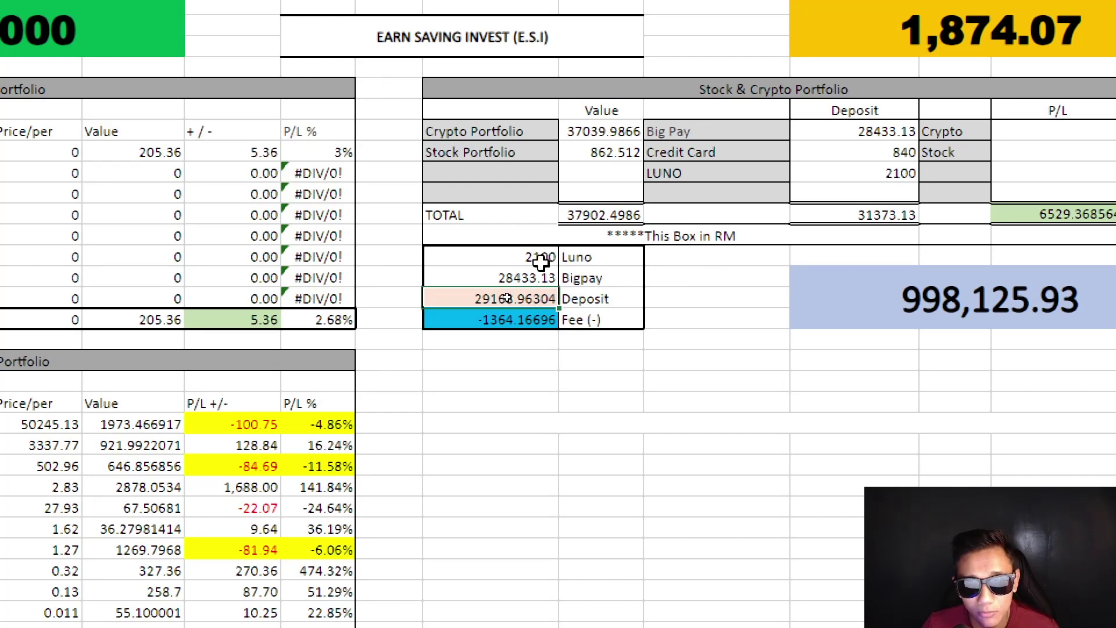
{"action": "left_click", "coordinate": [504, 316]}
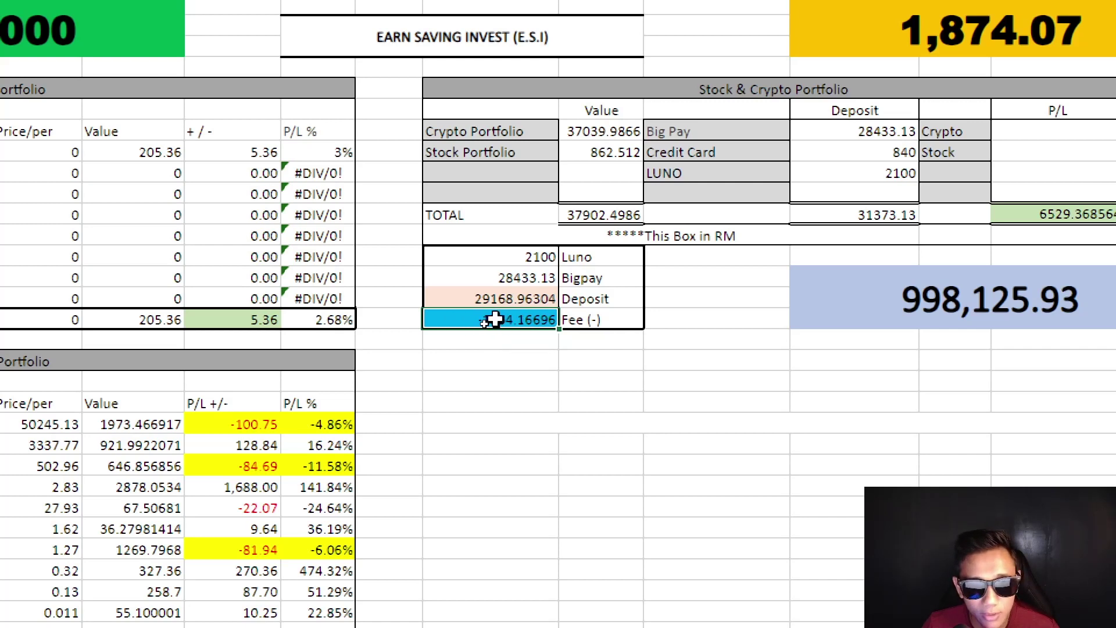
{"action": "left_click_drag", "start_coordinate": [526, 320], "coordinate": [575, 320]}
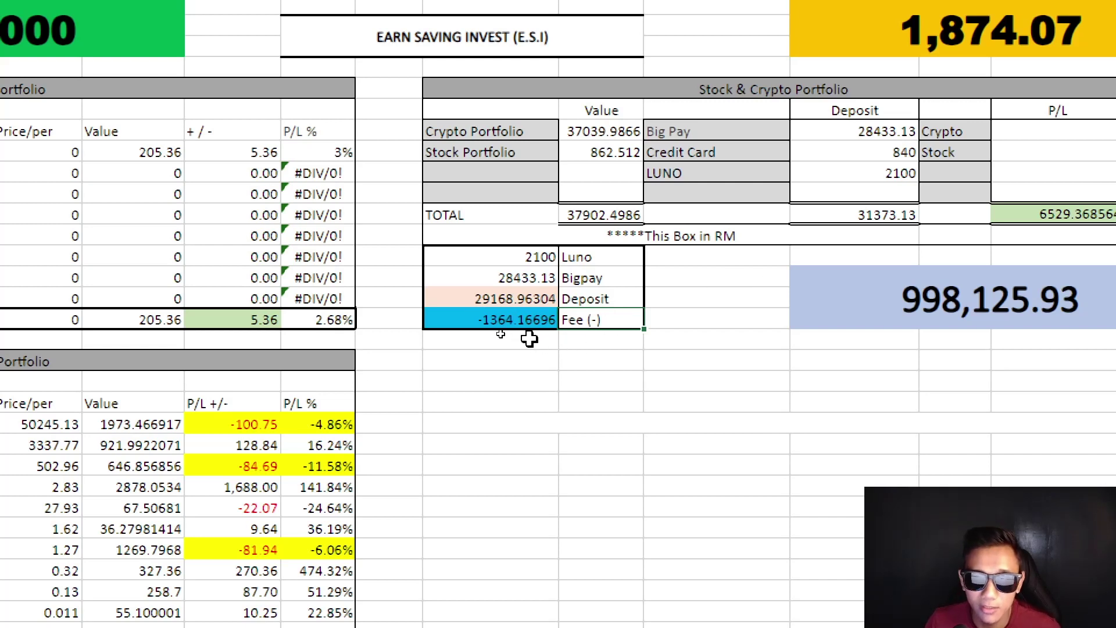
{"action": "left_click", "coordinate": [500, 316]}
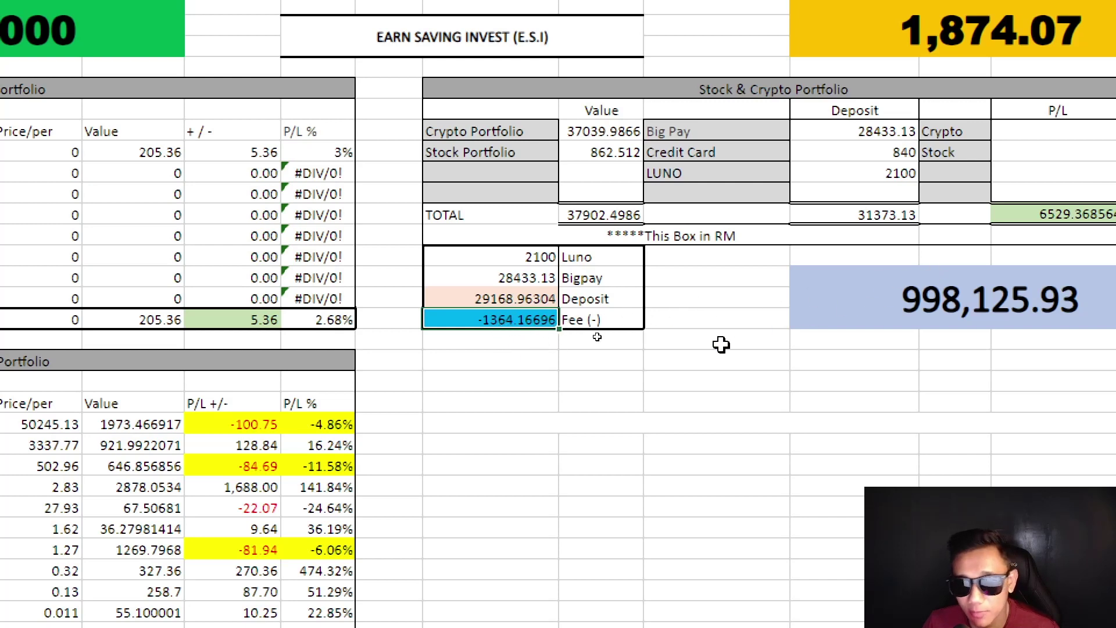
{"action": "left_click", "coordinate": [577, 323]}
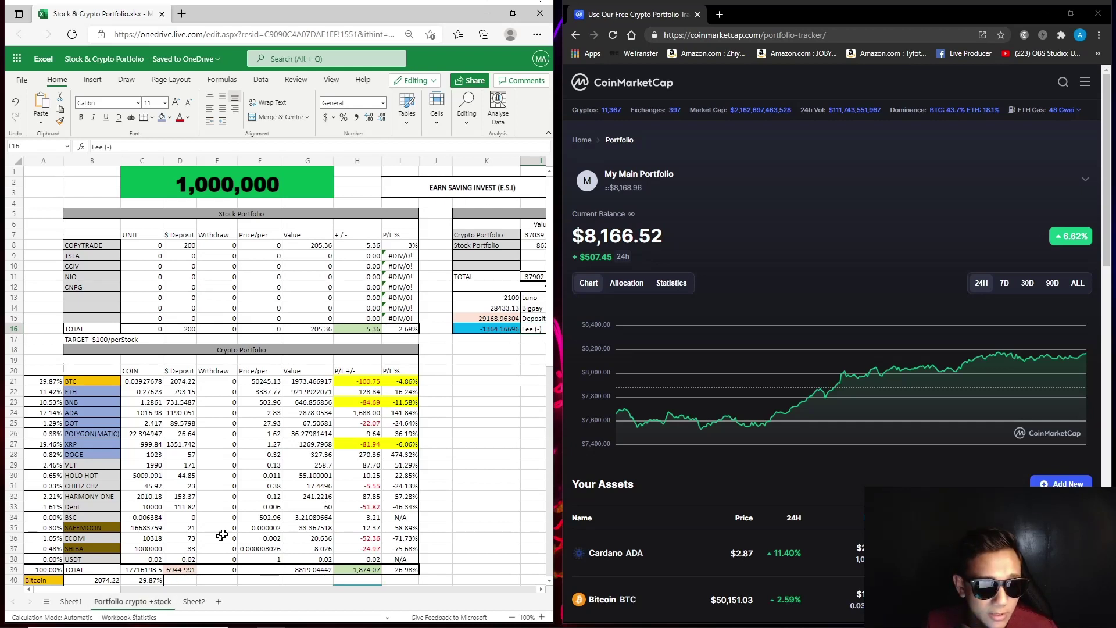
- Check the total deposit, P/L and P/L % formulas in the TOTAL row of the Stock & Crypto Portfolio summary
{"action": "left_click_drag", "start_coordinate": [111, 589], "coordinate": [175, 590]}
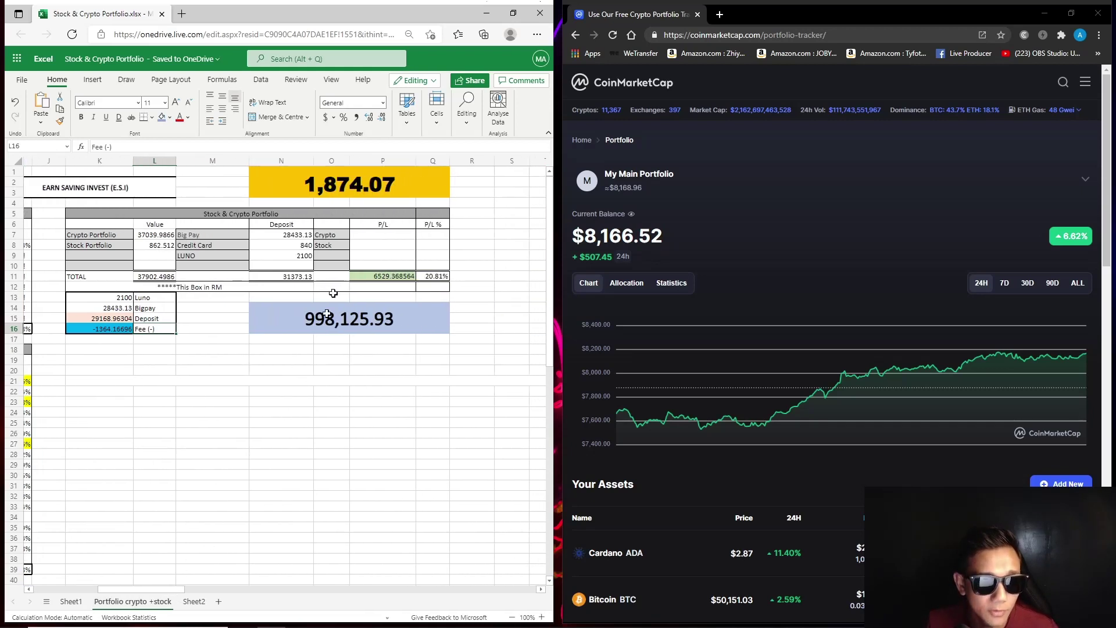
{"action": "left_click", "coordinate": [281, 278]}
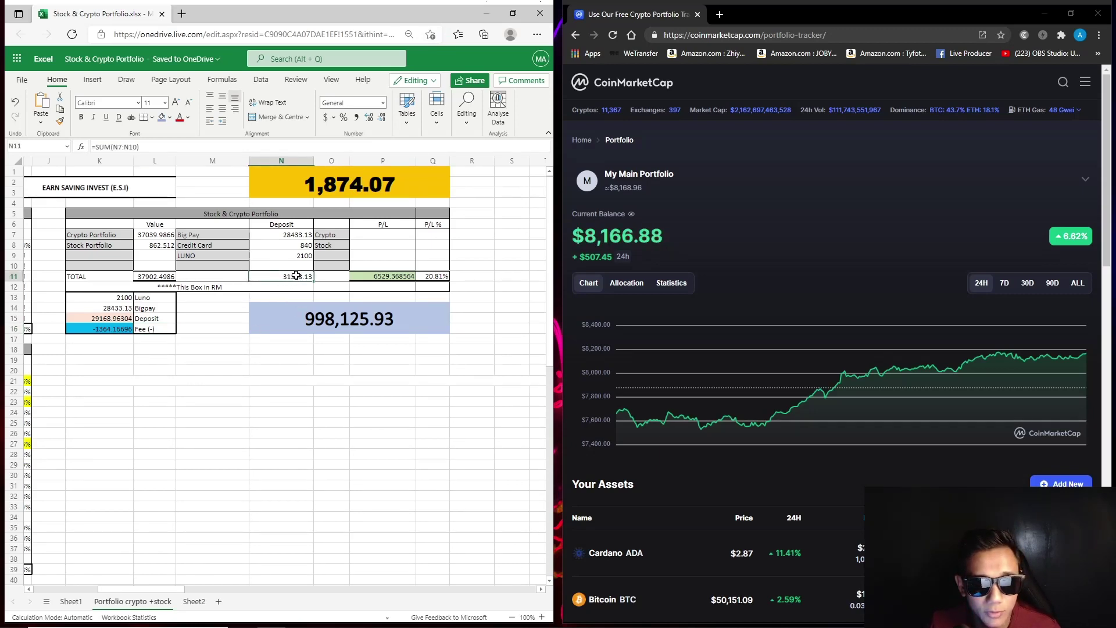
{"action": "left_click", "coordinate": [378, 276]}
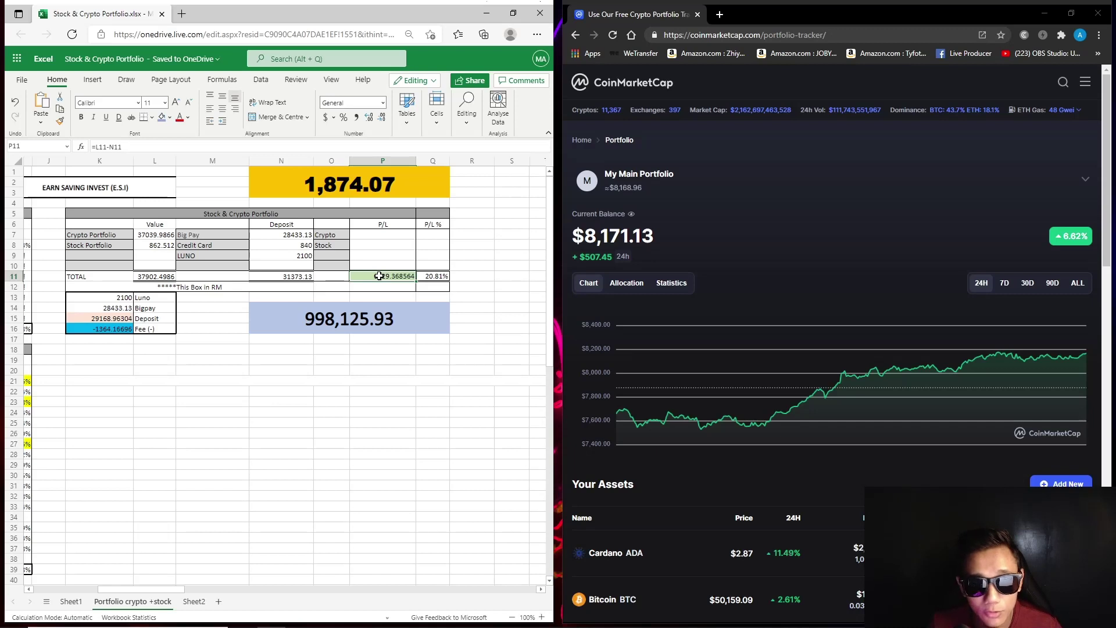
{"action": "left_click", "coordinate": [430, 276]}
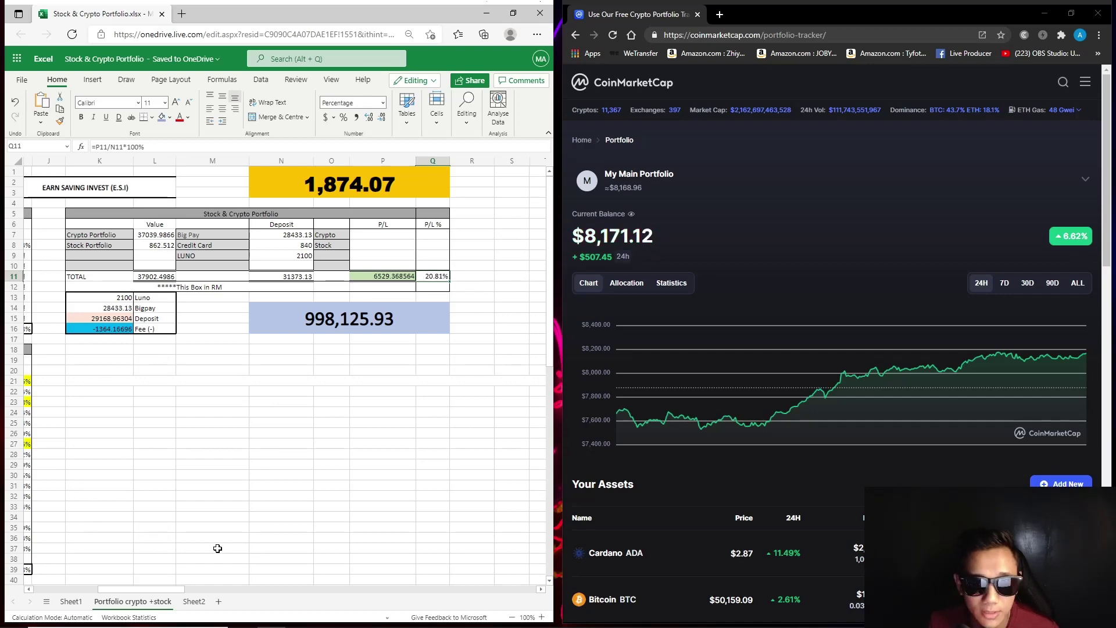
- Maximize the spreadsheet window and inspect the profit/loss of BTC, BNB and XRP, plus DOGE's P/L % and value
{"action": "left_click_drag", "start_coordinate": [174, 590], "coordinate": [83, 593]}
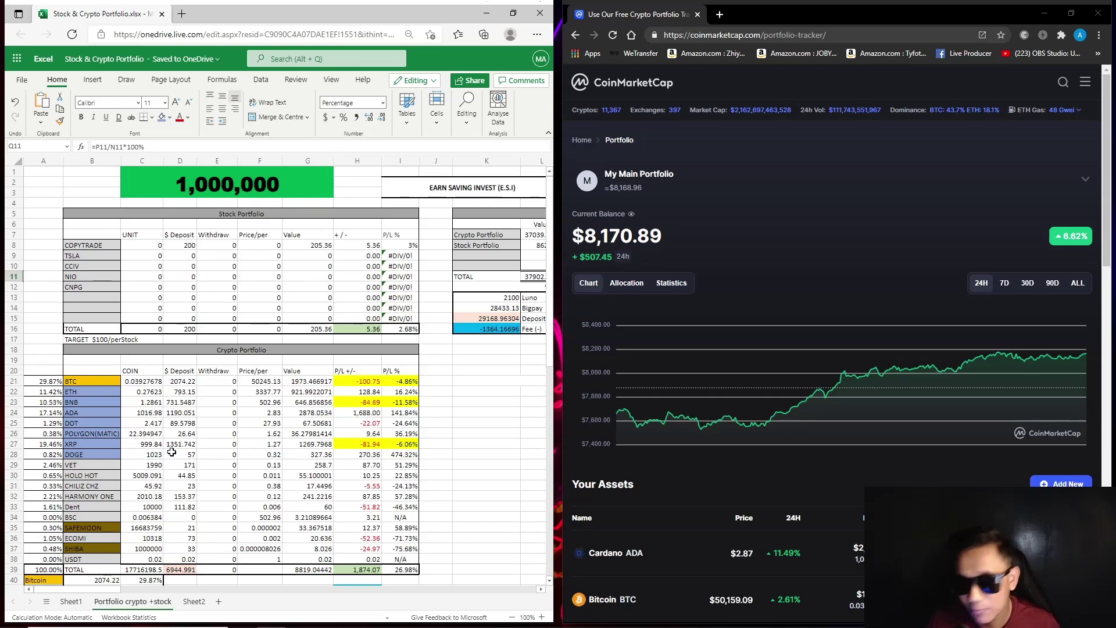
{"action": "left_click", "coordinate": [513, 12]}
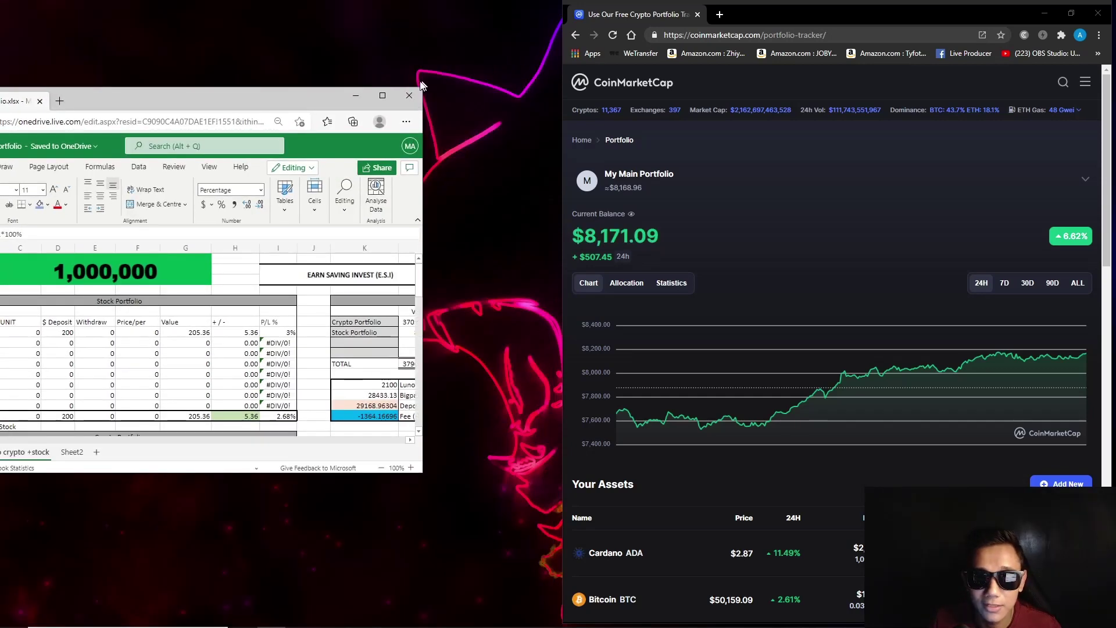
{"action": "left_click", "coordinate": [382, 95]}
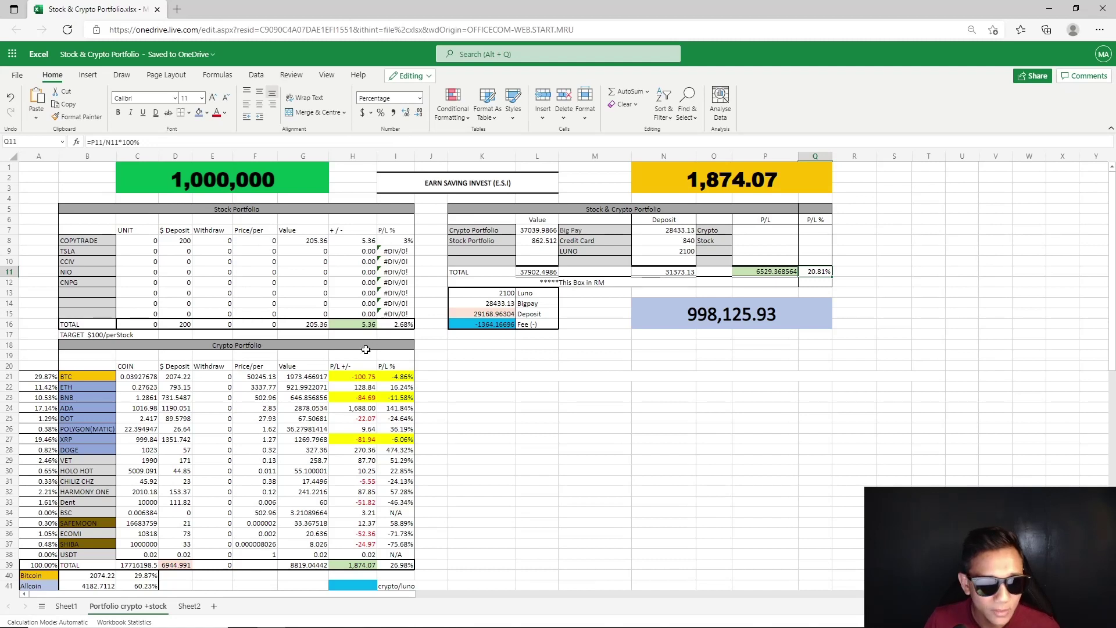
{"action": "left_click", "coordinate": [359, 376]}
{"action": "left_click", "coordinate": [356, 400]}
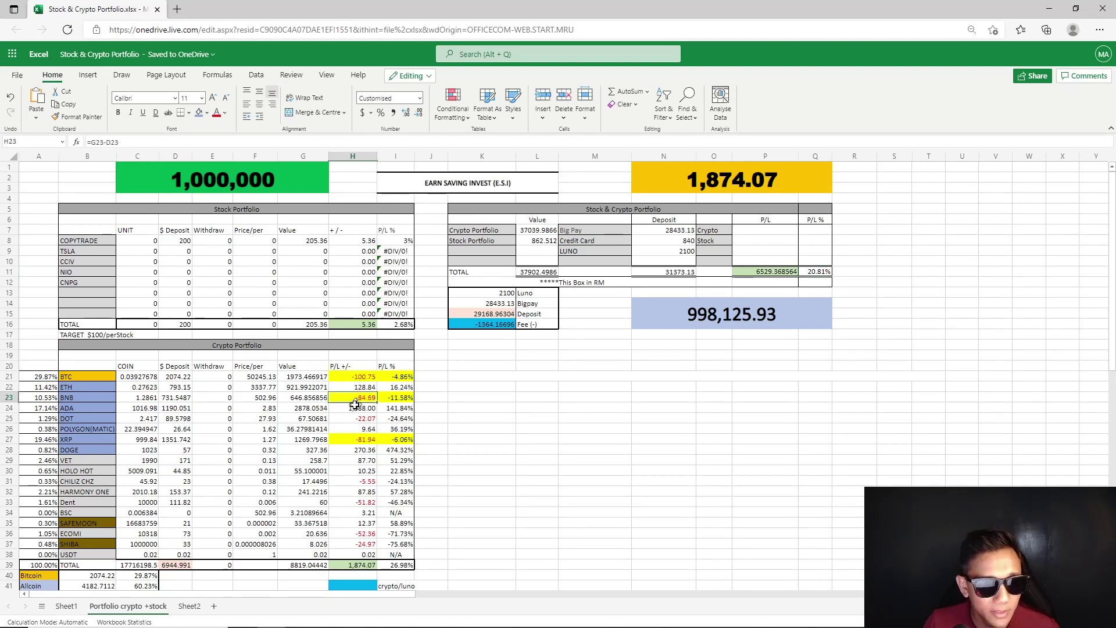
{"action": "left_click", "coordinate": [356, 441]}
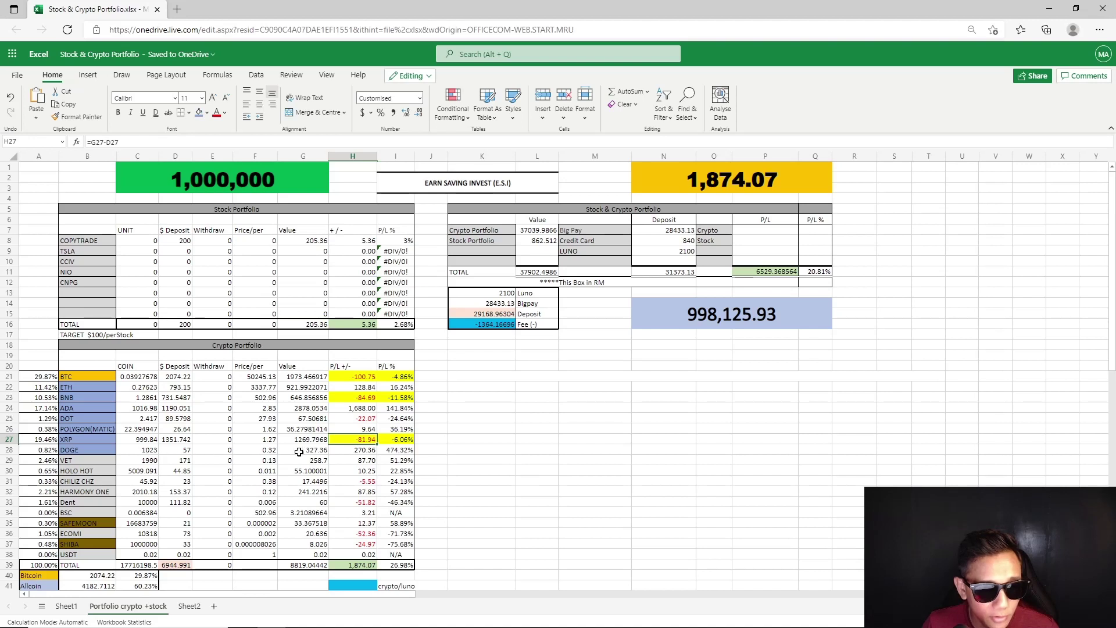
{"action": "left_click", "coordinate": [394, 452]}
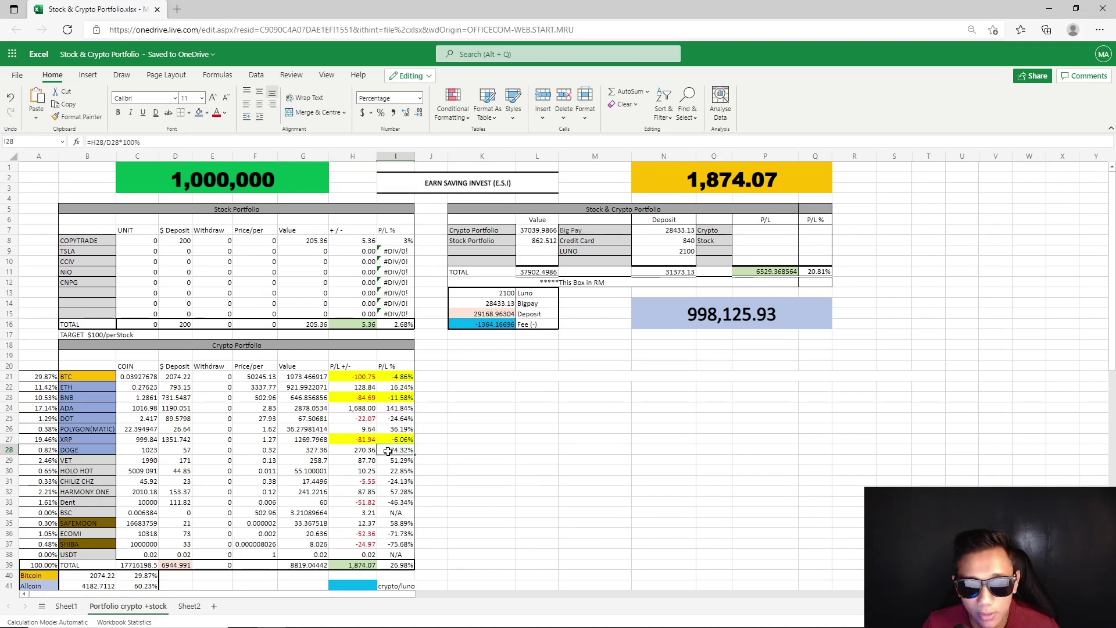
{"action": "left_click", "coordinate": [314, 452]}
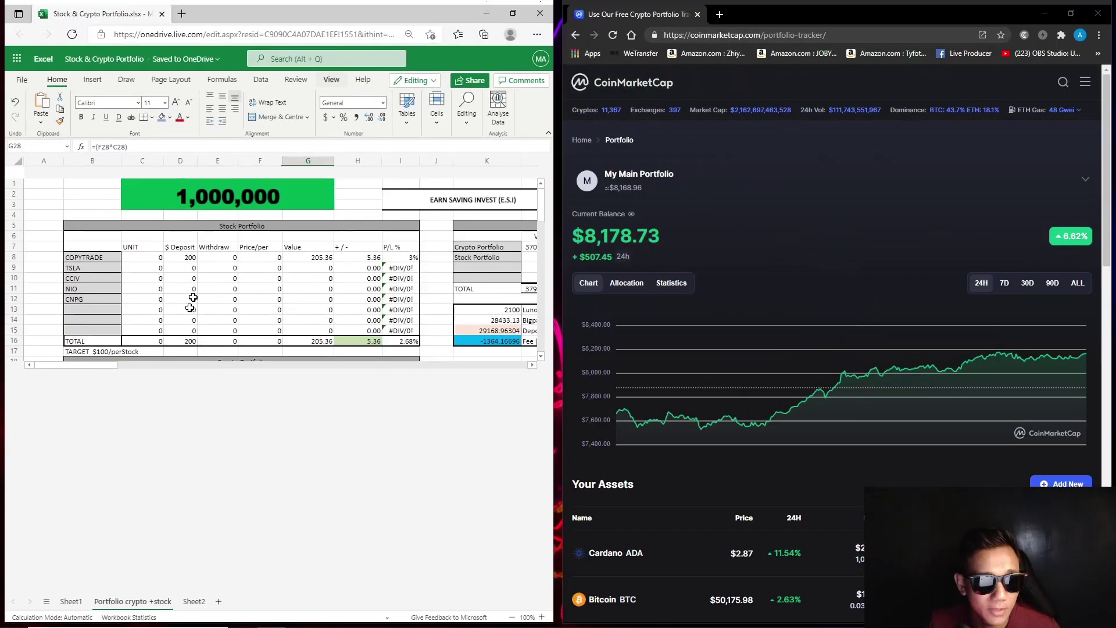
- Look through the Crypto Portfolio's coin names and the coin amounts held for BTC, ETH and BNB
{"action": "scroll", "coordinate": [197, 369], "scroll_direction": "down", "scroll_amount": 6}
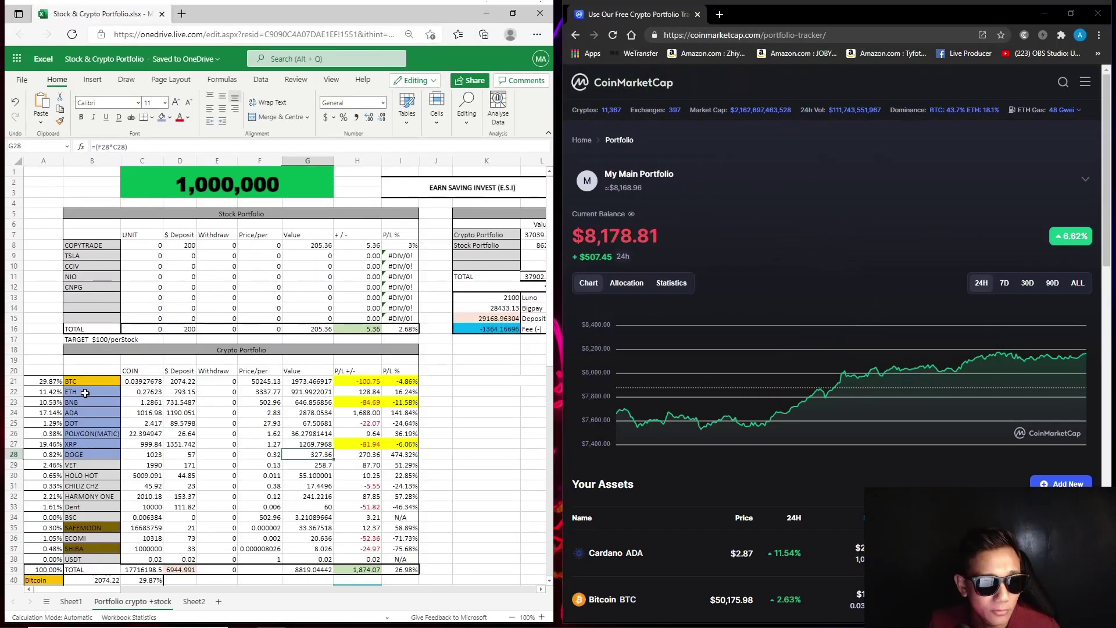
{"action": "scroll", "coordinate": [196, 369], "scroll_direction": "up", "scroll_amount": 2}
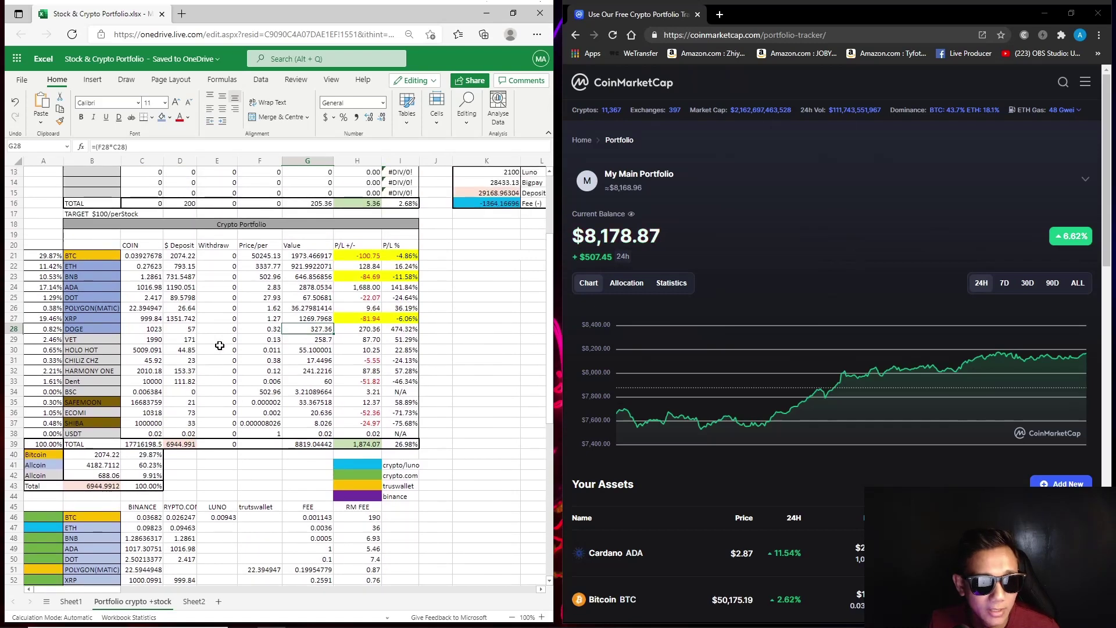
{"action": "left_click", "coordinate": [88, 266]}
{"action": "left_click", "coordinate": [86, 279]}
{"action": "left_click", "coordinate": [108, 309]}
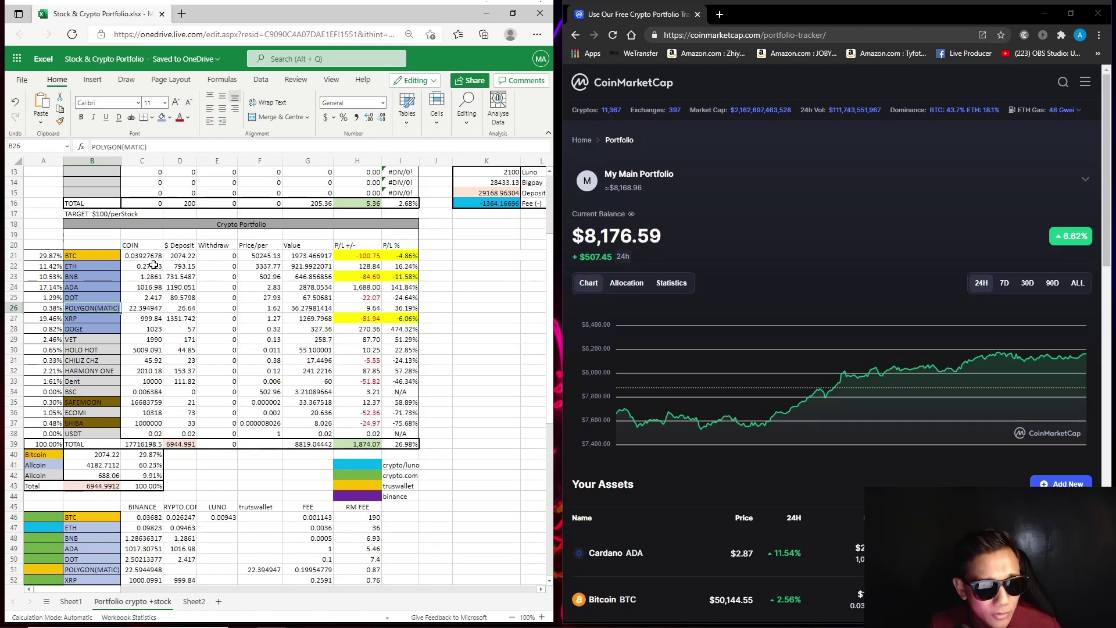
{"action": "left_click_drag", "start_coordinate": [153, 265], "coordinate": [153, 275]}
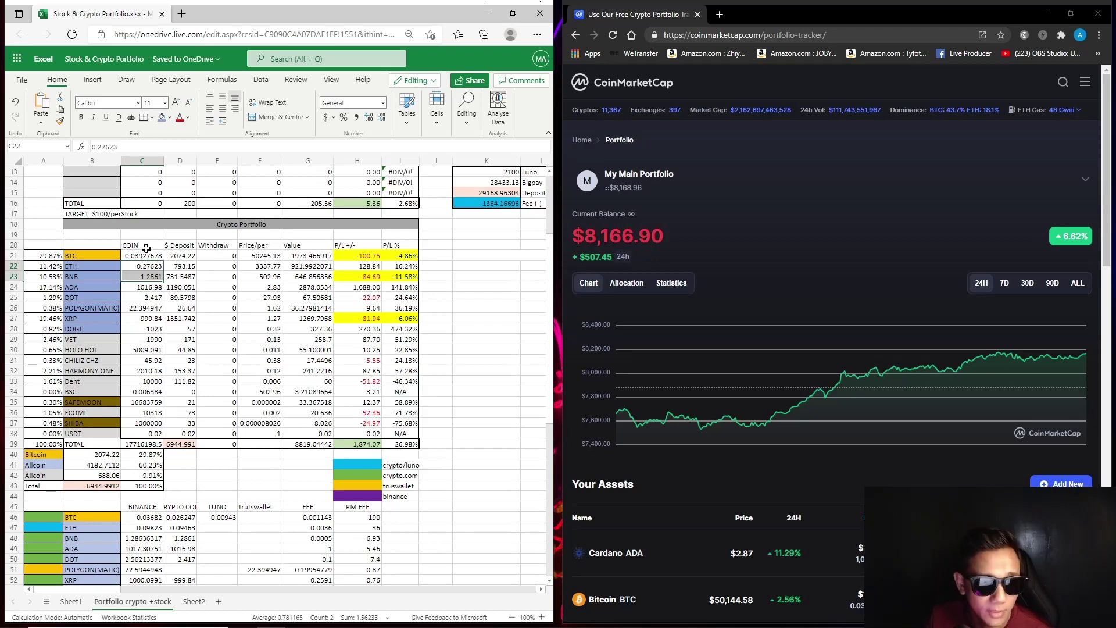
{"action": "left_click", "coordinate": [143, 255]}
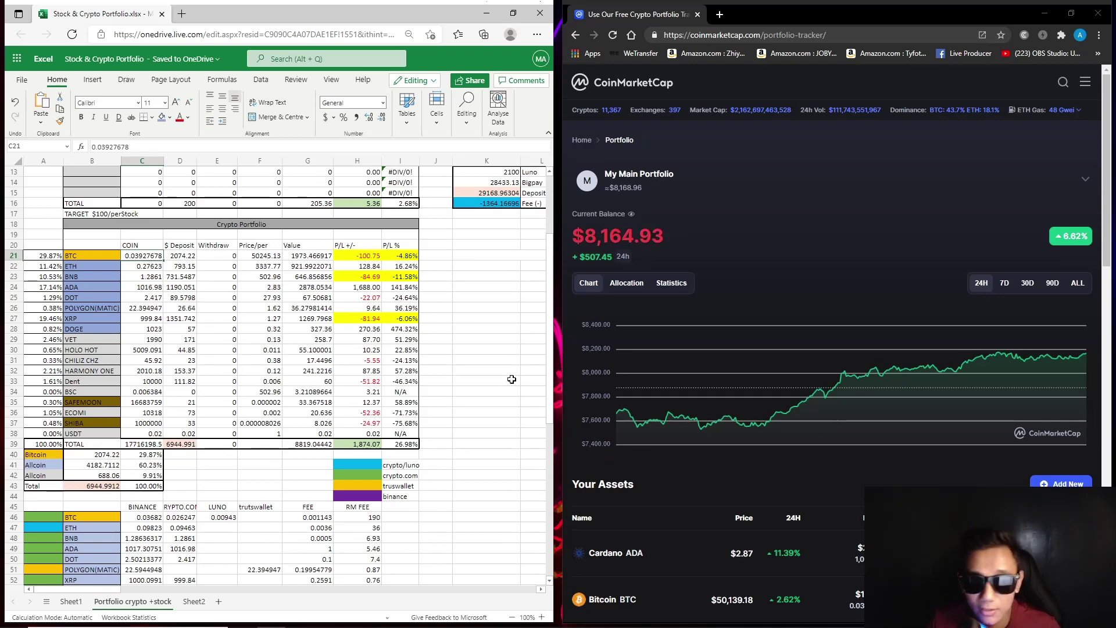
{"action": "scroll", "coordinate": [512, 379], "scroll_direction": "up", "scroll_amount": 4}
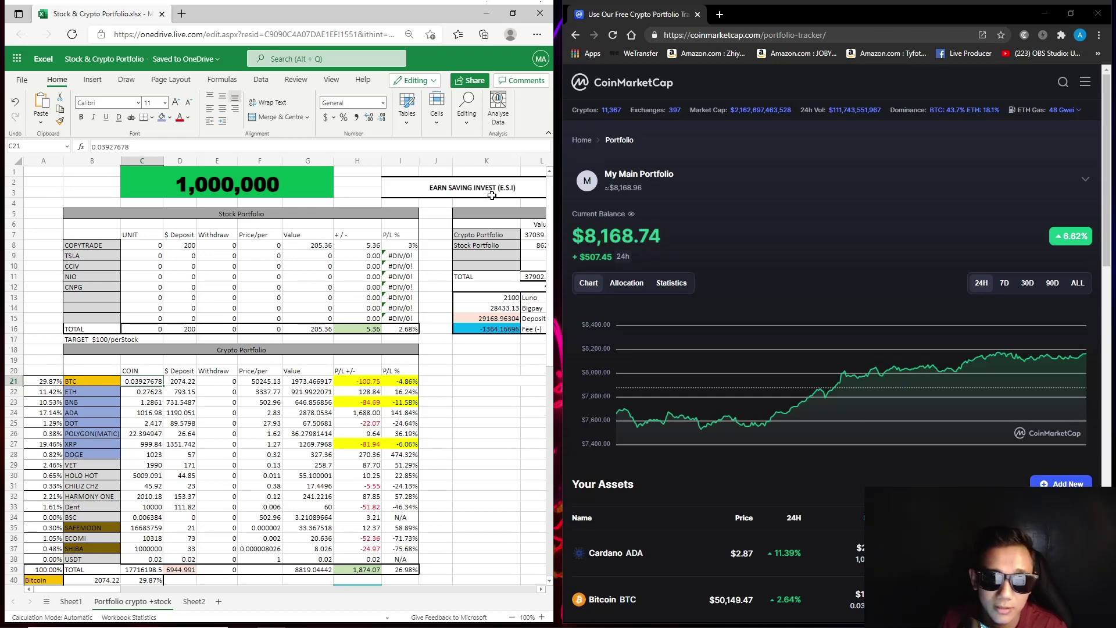
- Maximize the spreadsheet window again and compare the Crypto Portfolio's total P/L % with the combined summary's P/L and P/L %
{"action": "left_click", "coordinate": [513, 12]}
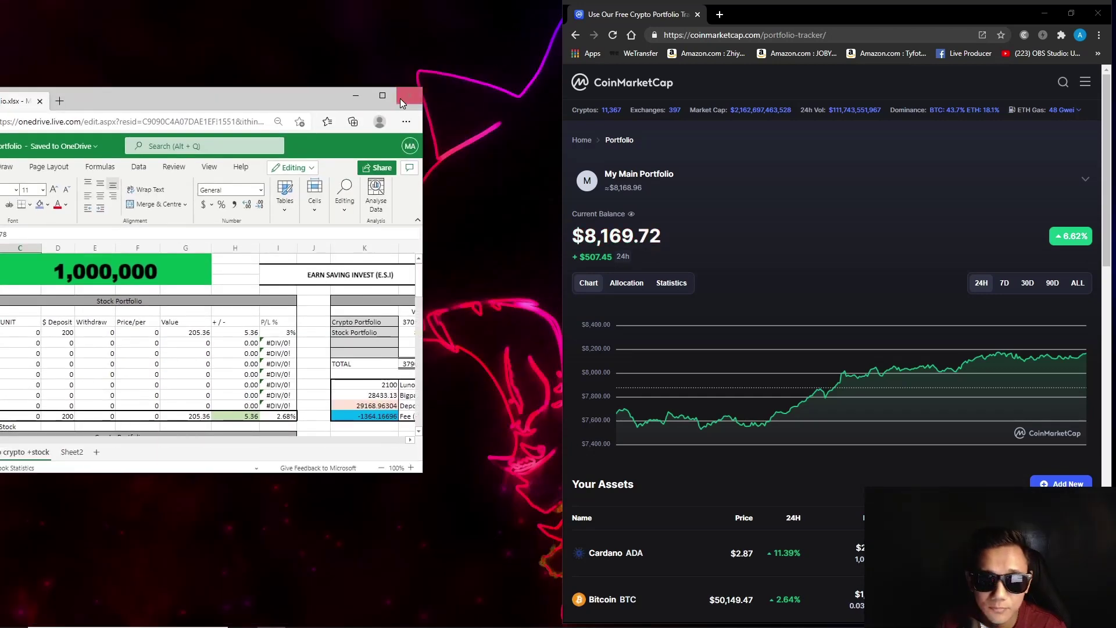
{"action": "left_click", "coordinate": [382, 94]}
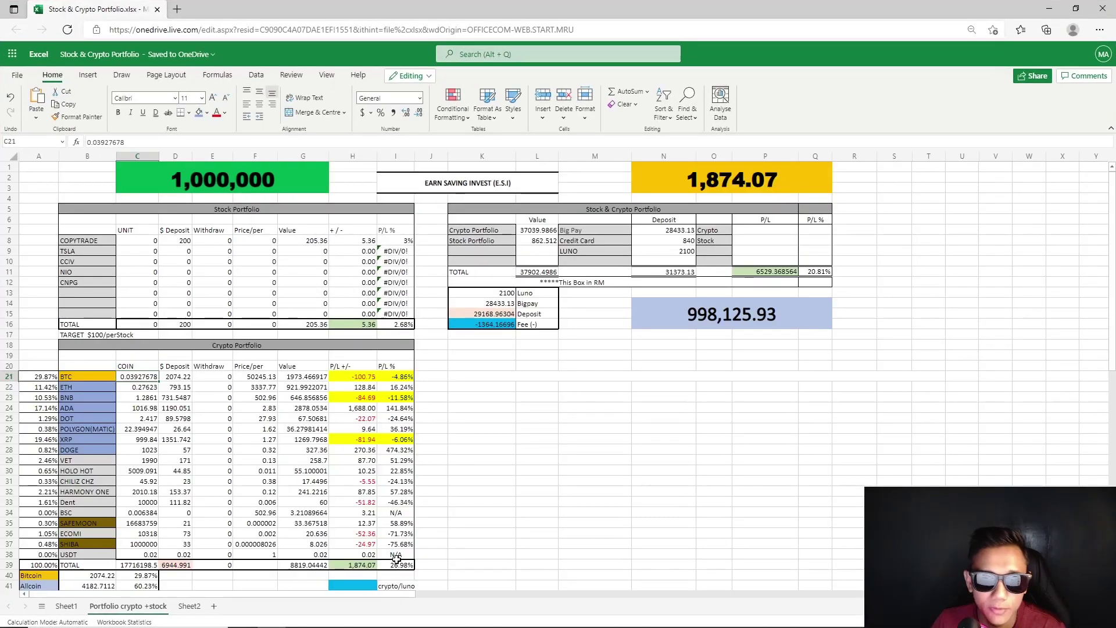
{"action": "left_click", "coordinate": [396, 566]}
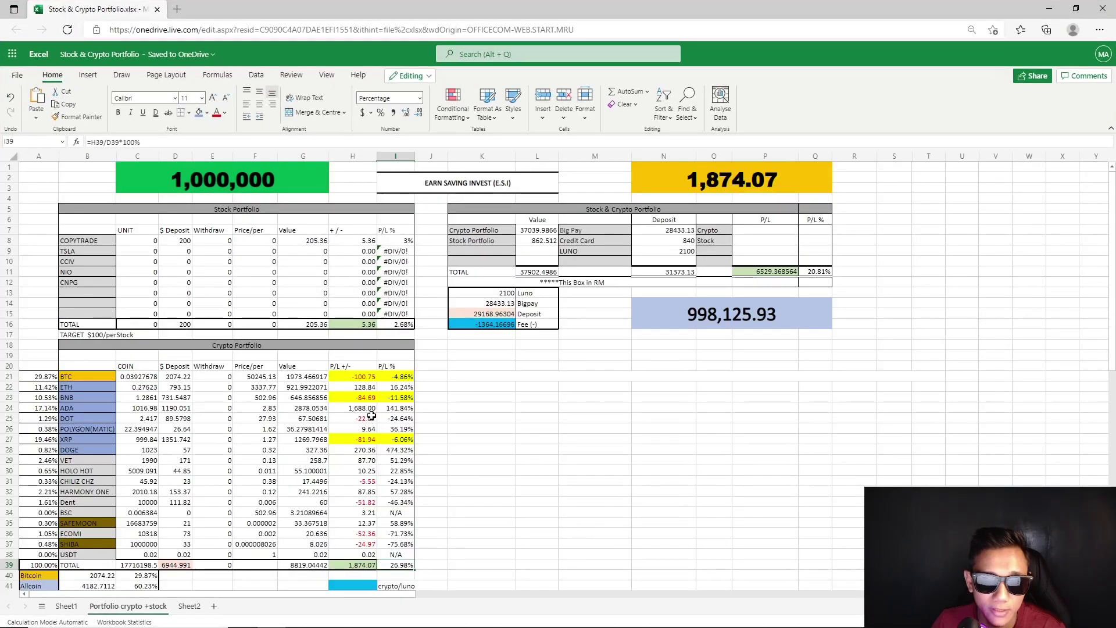
{"action": "left_click_drag", "start_coordinate": [395, 366], "coordinate": [302, 513]}
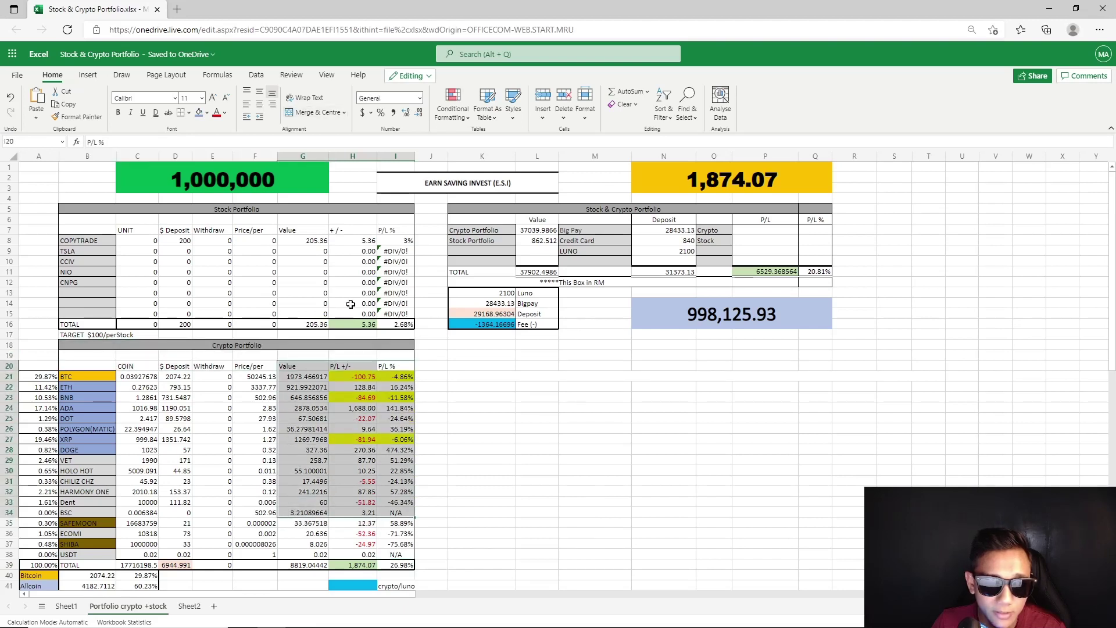
{"action": "left_click", "coordinate": [360, 273]}
{"action": "left_click", "coordinate": [482, 481]}
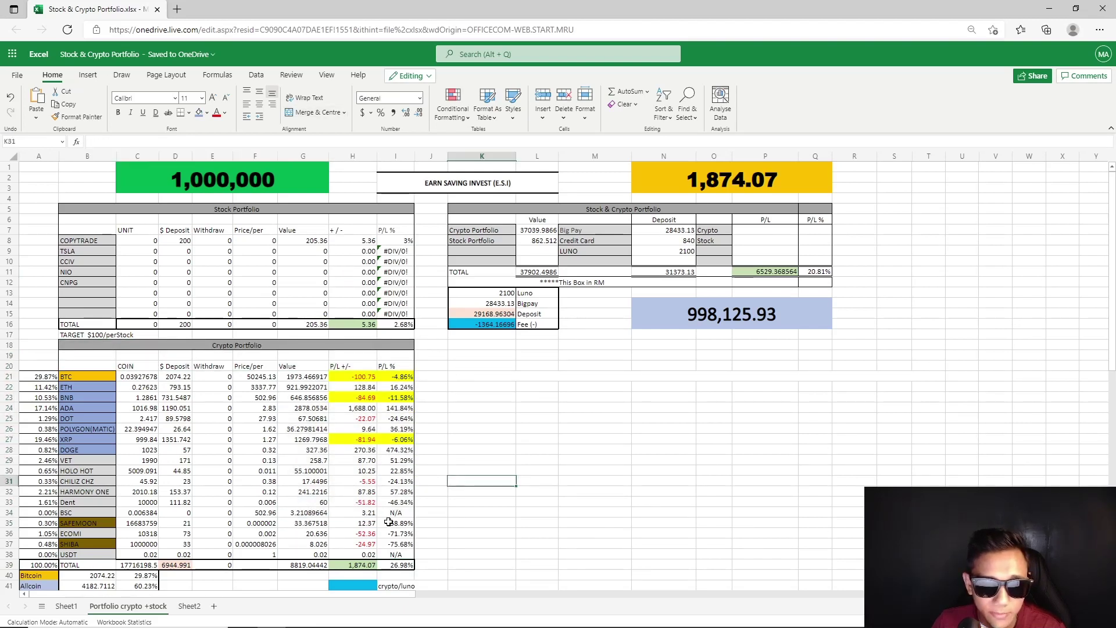
{"action": "left_click", "coordinate": [402, 566]}
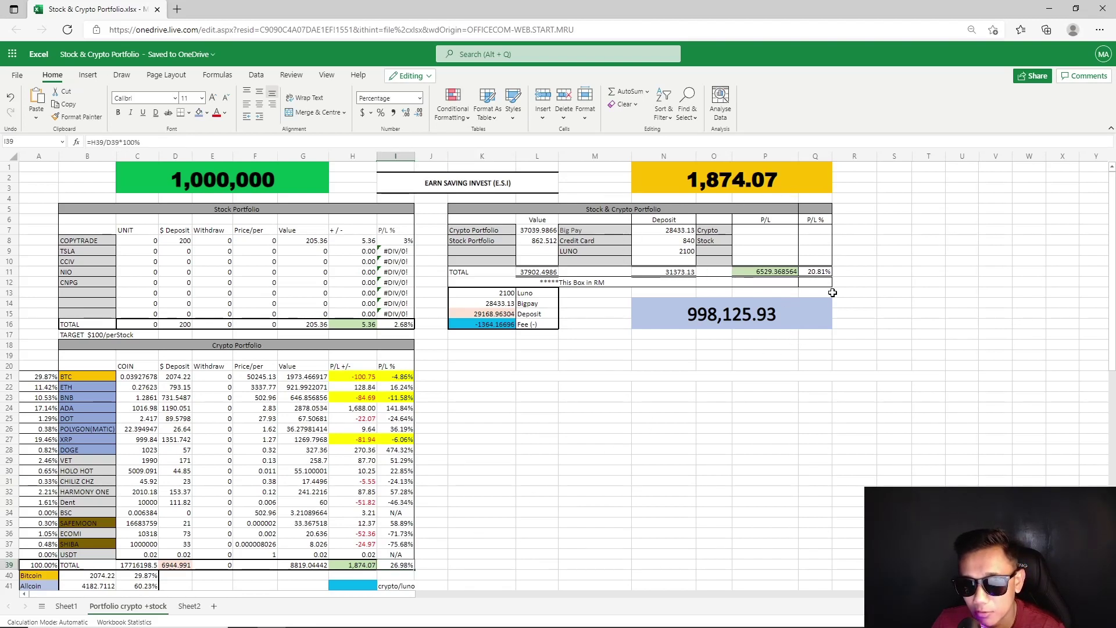
{"action": "left_click", "coordinate": [813, 271]}
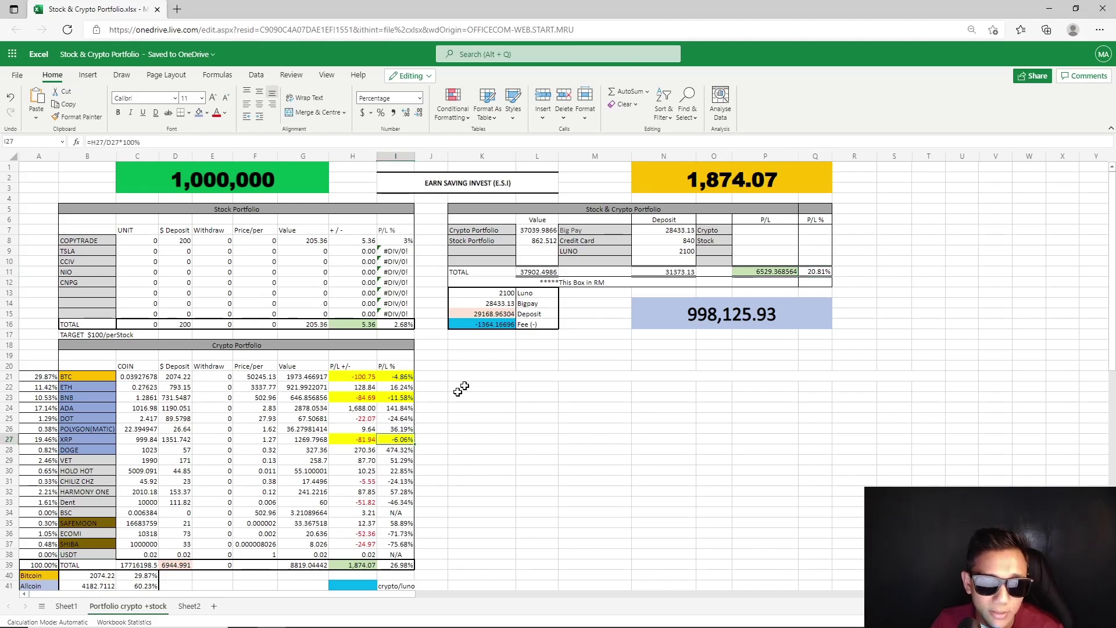
{"action": "left_click", "coordinate": [688, 258]}
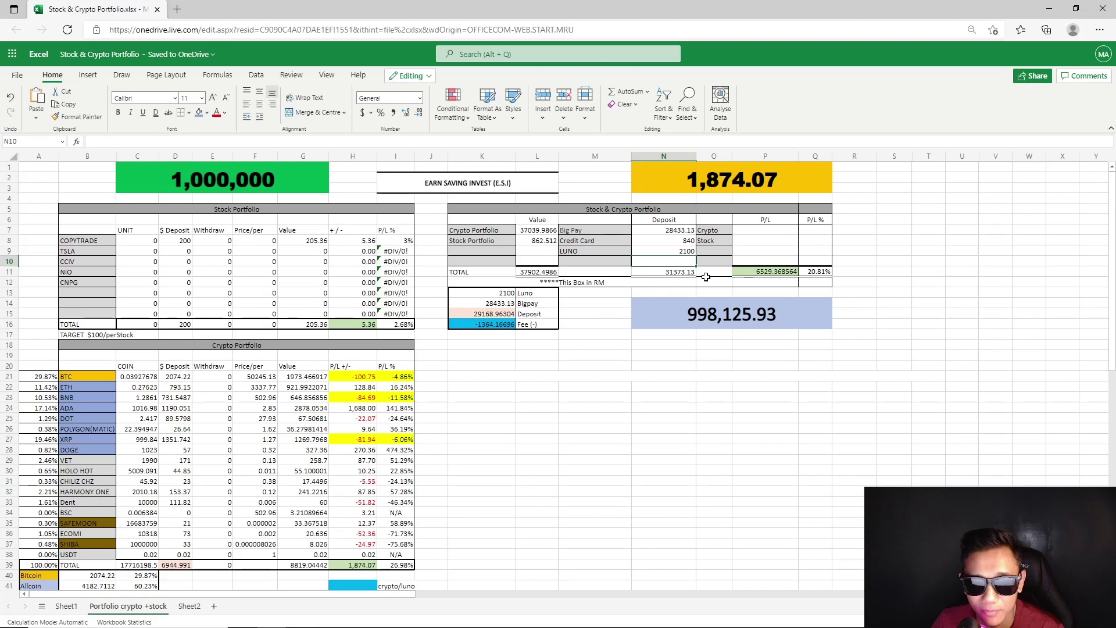
{"action": "left_click", "coordinate": [763, 272]}
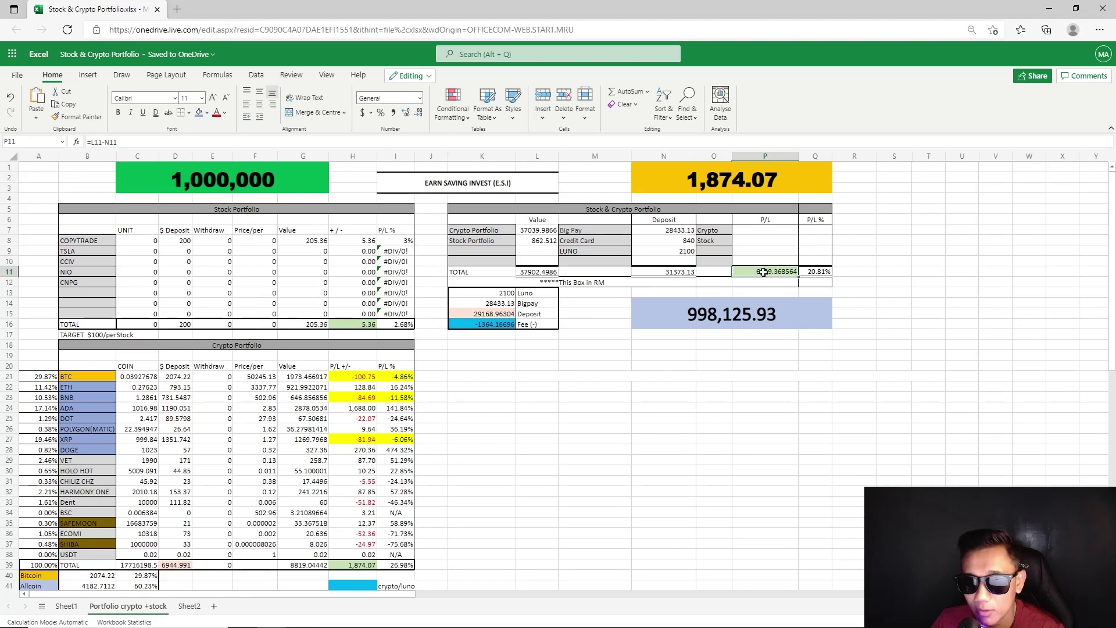